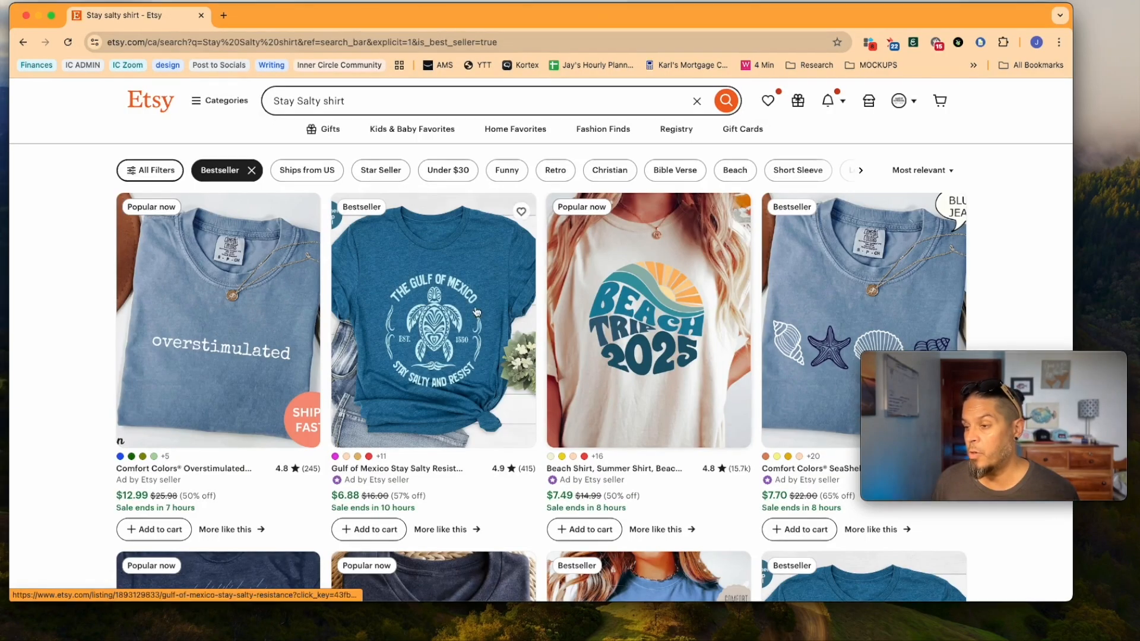
- Shorten the Etsy search query to "shirt" and rerun it with the Bestseller filter kept on
scroll(443, 312, down, 3)
scroll(443, 312, down, 3)
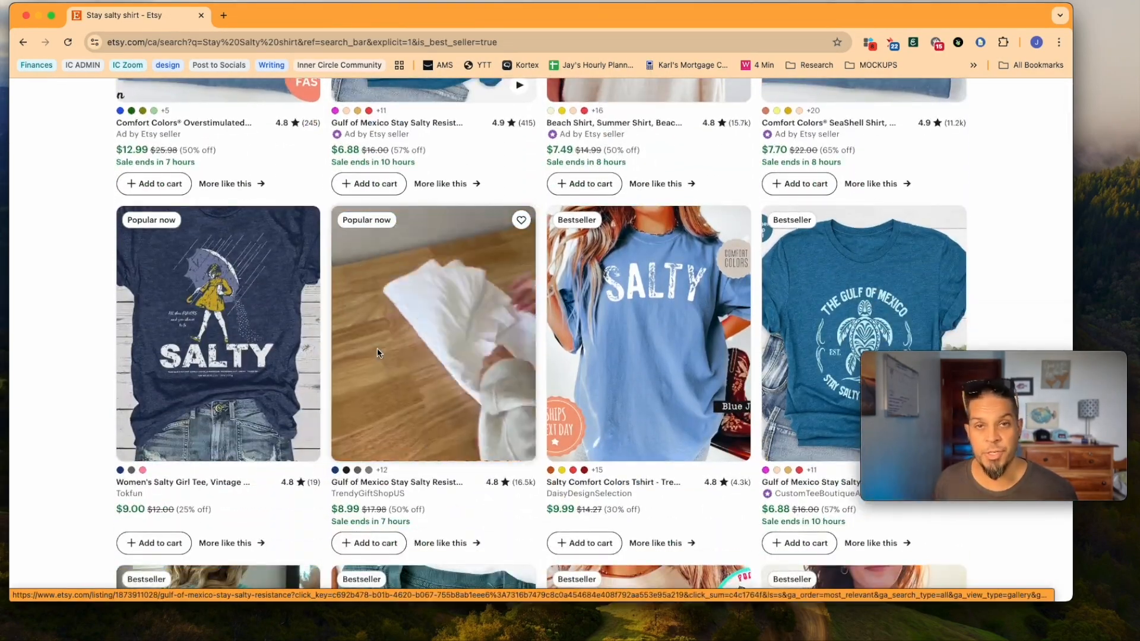
scroll(378, 350, down, 1)
scroll(432, 337, up, 5)
scroll(430, 337, up, 2)
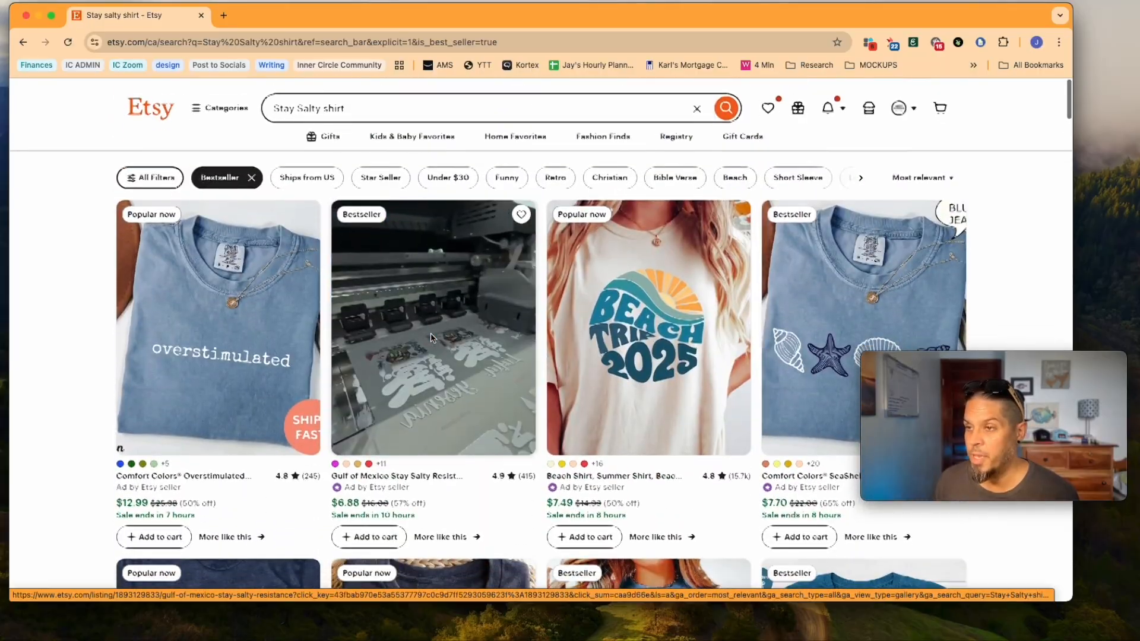
click(321, 103)
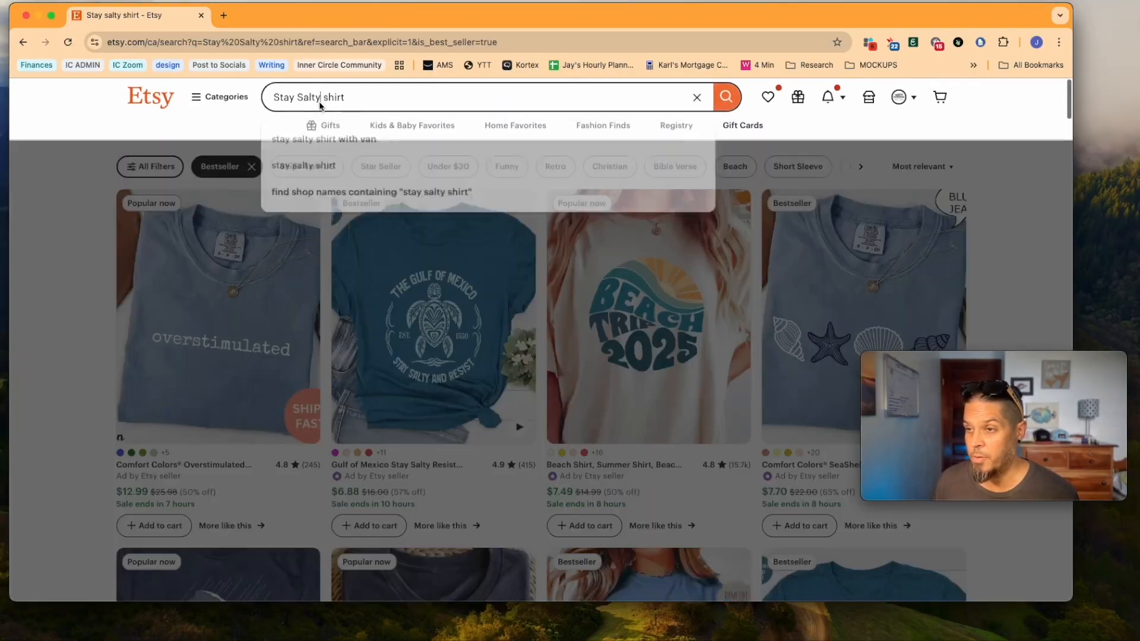
drag(319, 100, 229, 99)
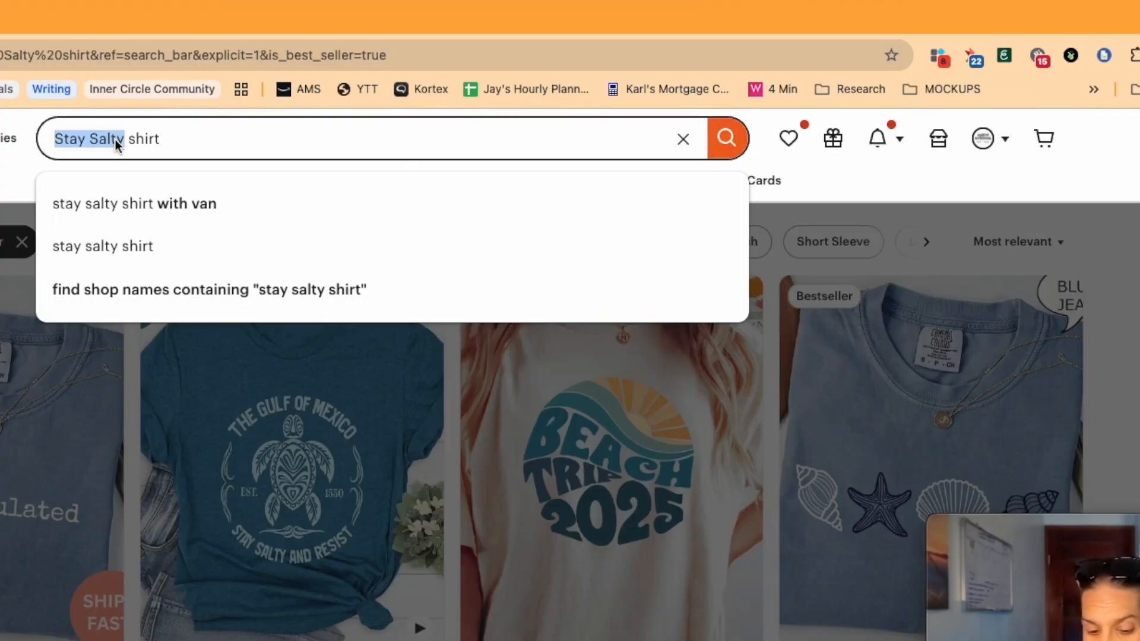
key(BackSpace)
key(Return)
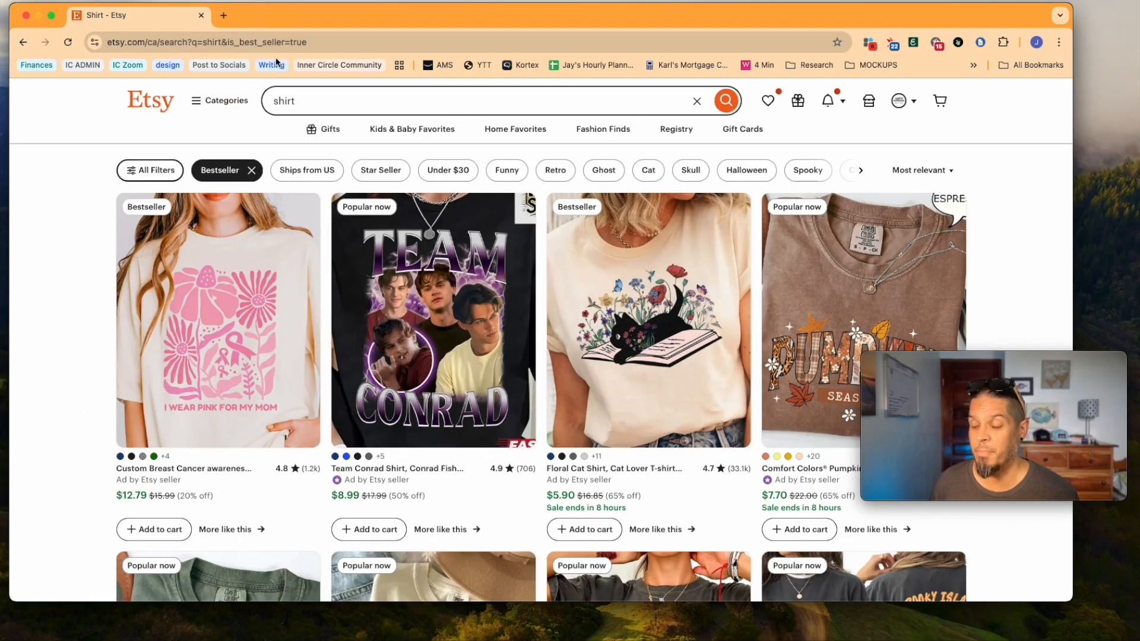
- Bookmark the bestseller-filtered "shirt" search in the bookmarks bar and inspect its is_best_seller=true address
click(233, 43)
drag(166, 46, 428, 70)
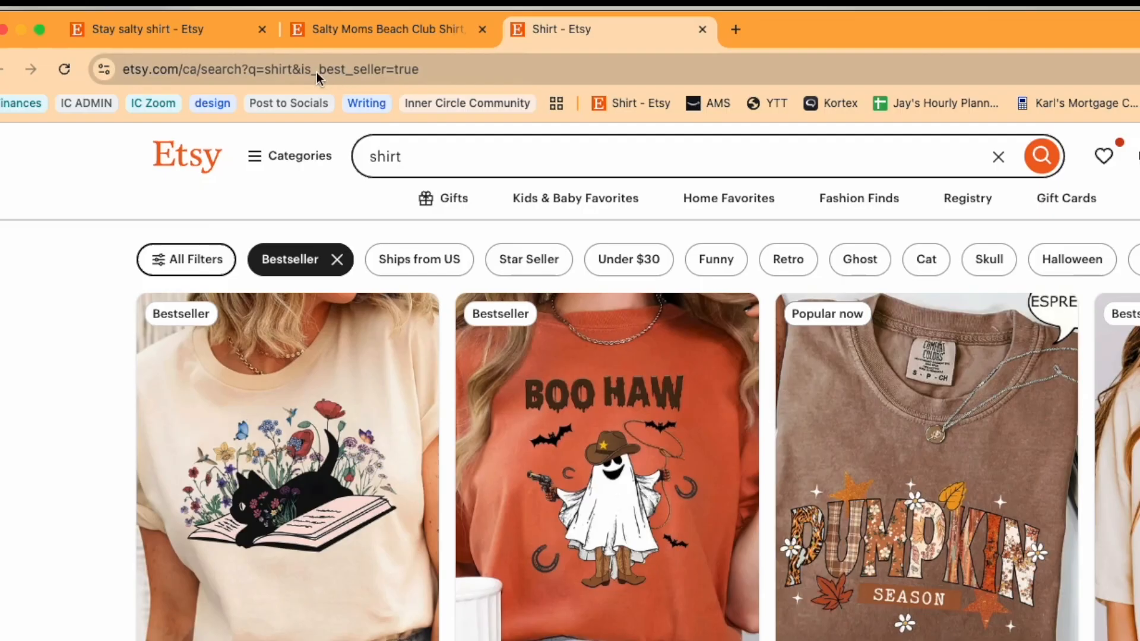
click(238, 43)
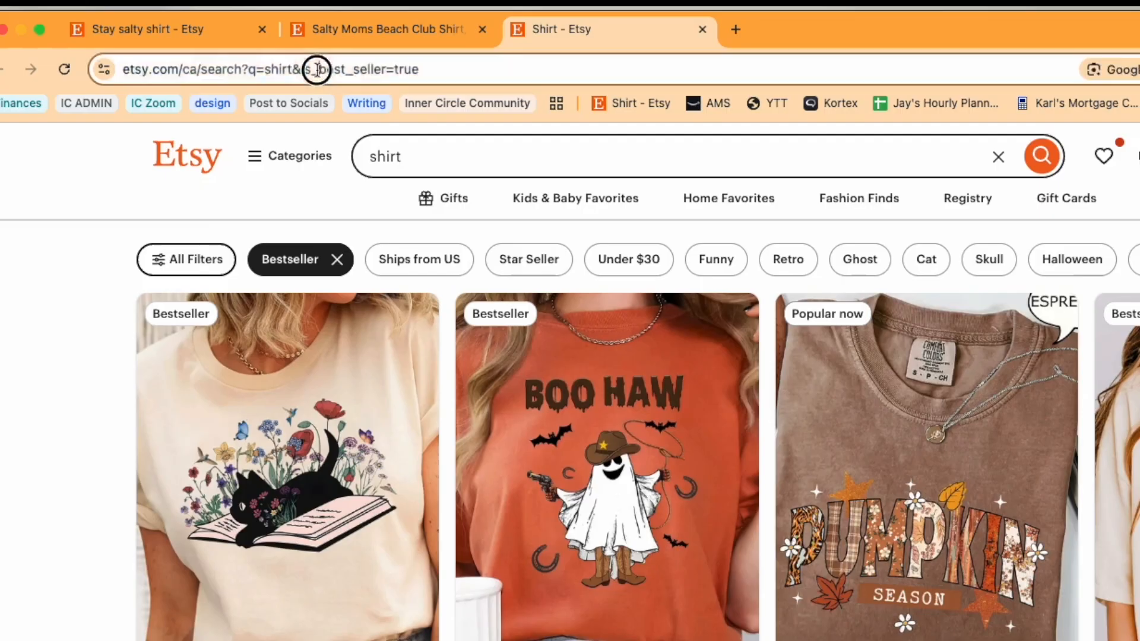
click(317, 70)
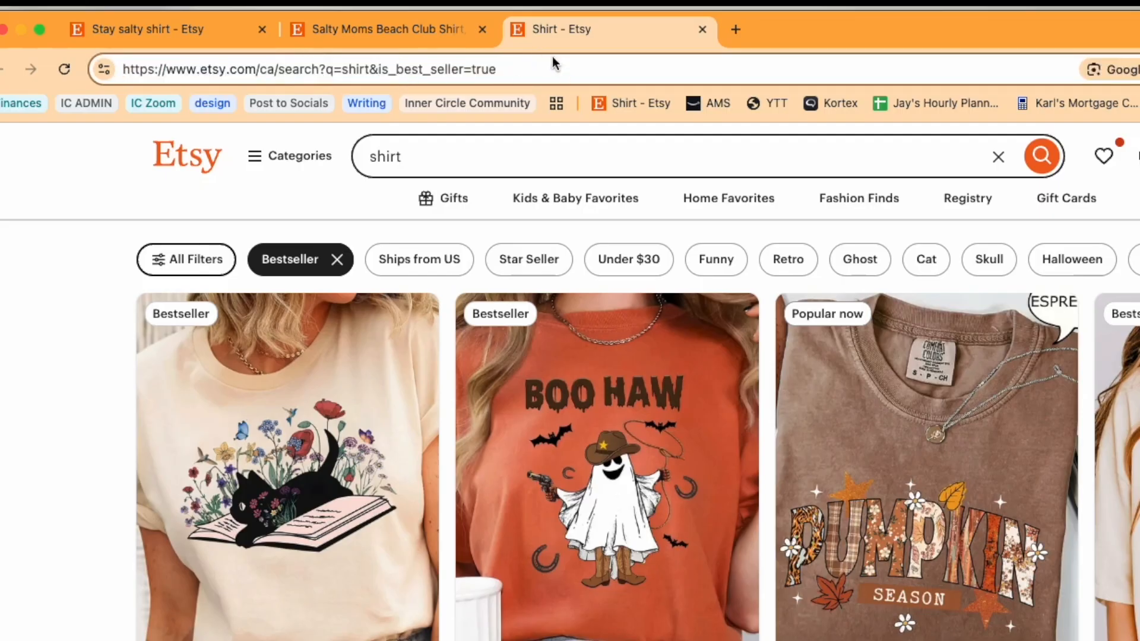
- Search the bestsellers for "salty mom shirt" and compare the Salty Moms beach club listings
click(371, 160)
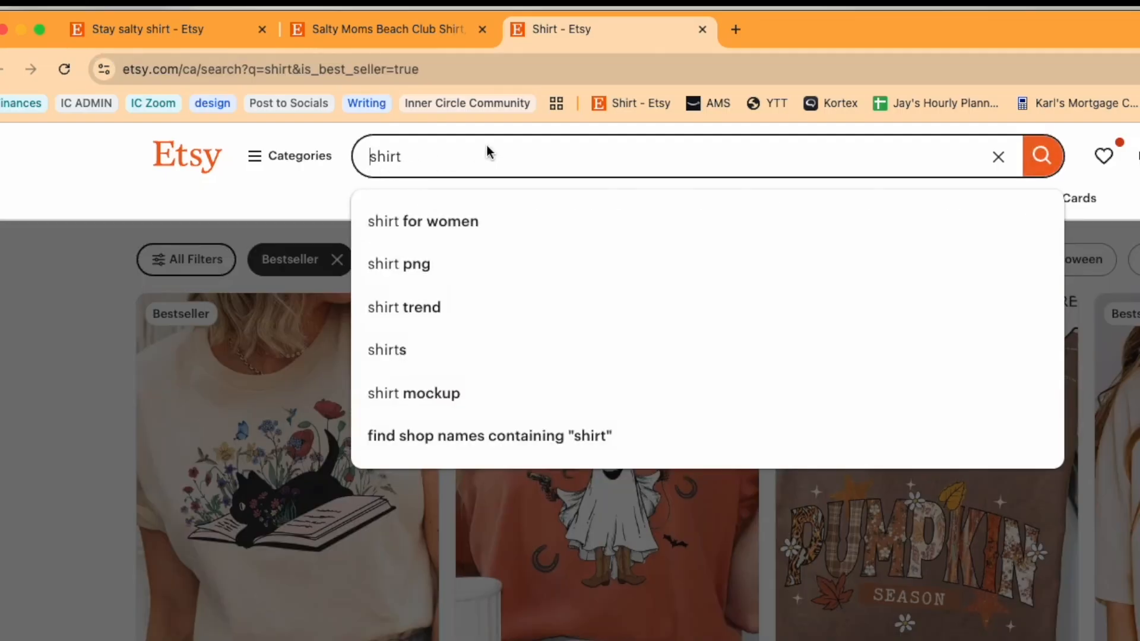
text(salty mom)
key(Return)
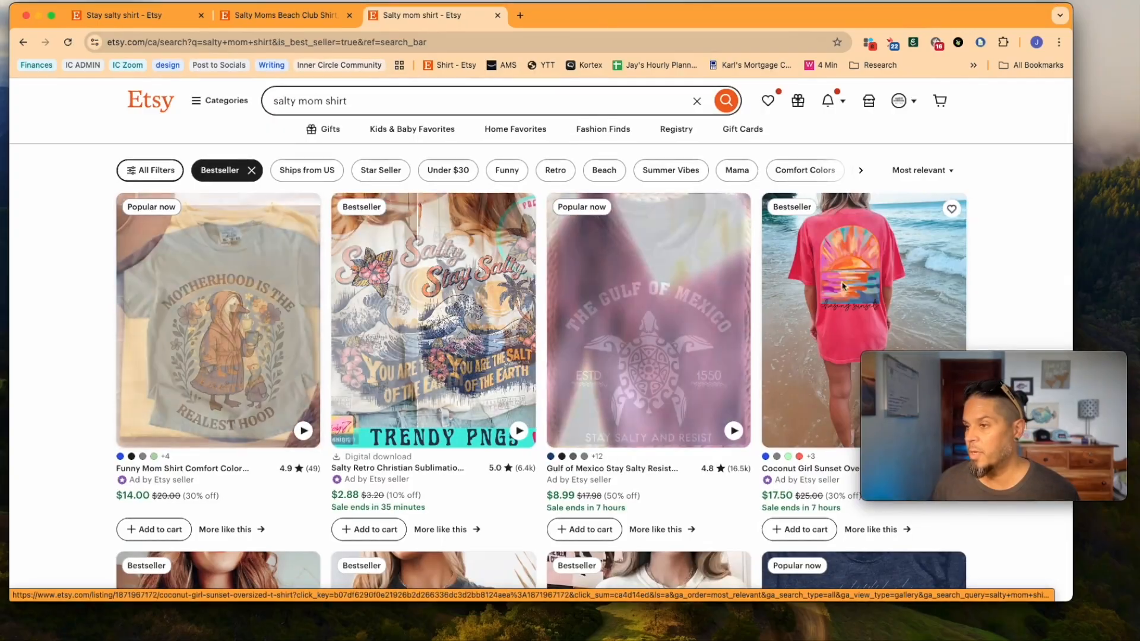
scroll(506, 315, down, 6)
scroll(364, 207, up, 2)
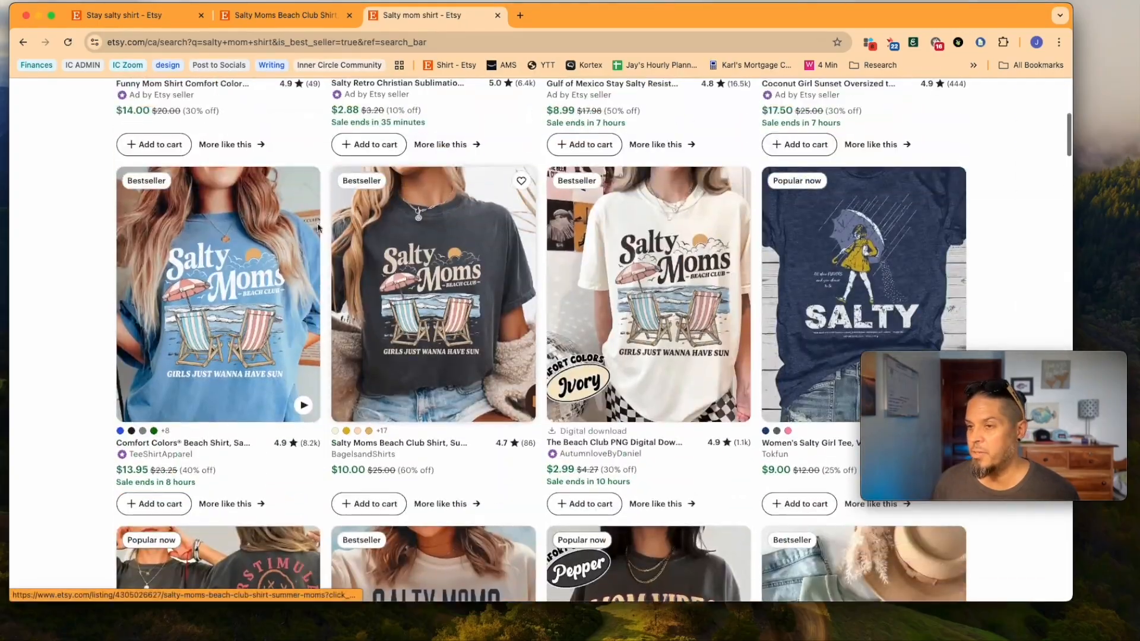
scroll(358, 330, down, 1)
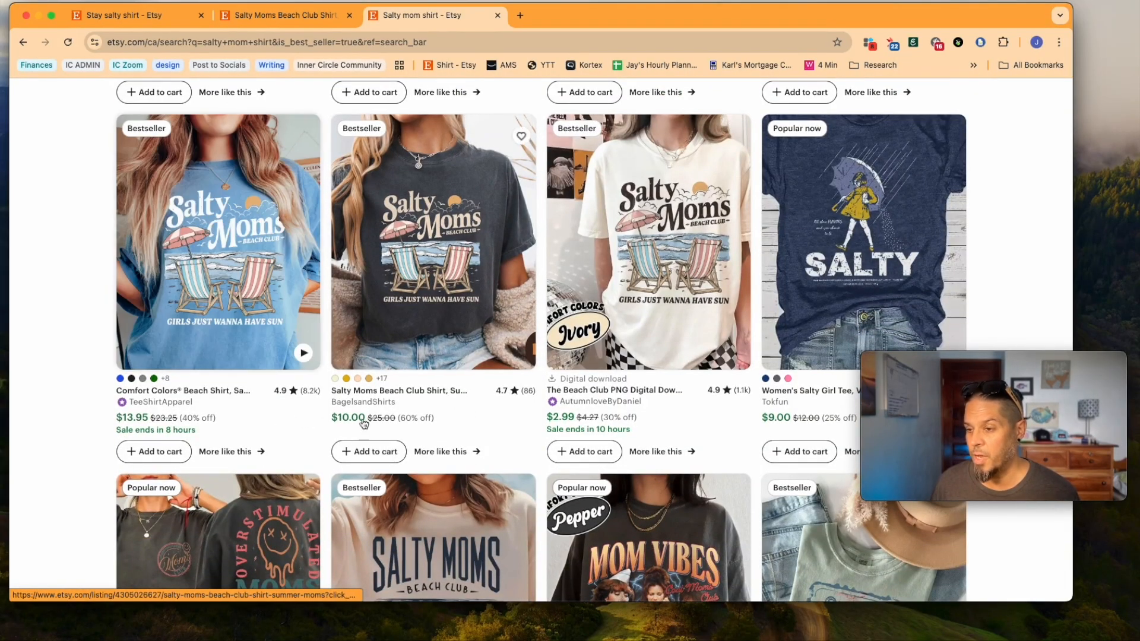
scroll(683, 416, up, 1)
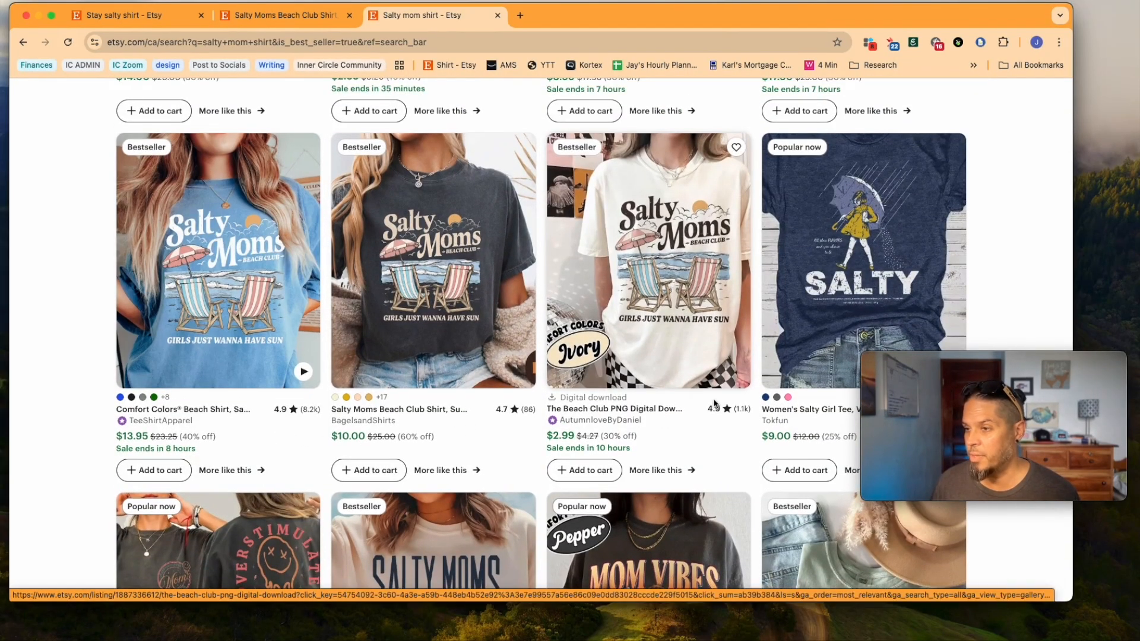
scroll(466, 403, down, 7)
scroll(466, 403, up, 8)
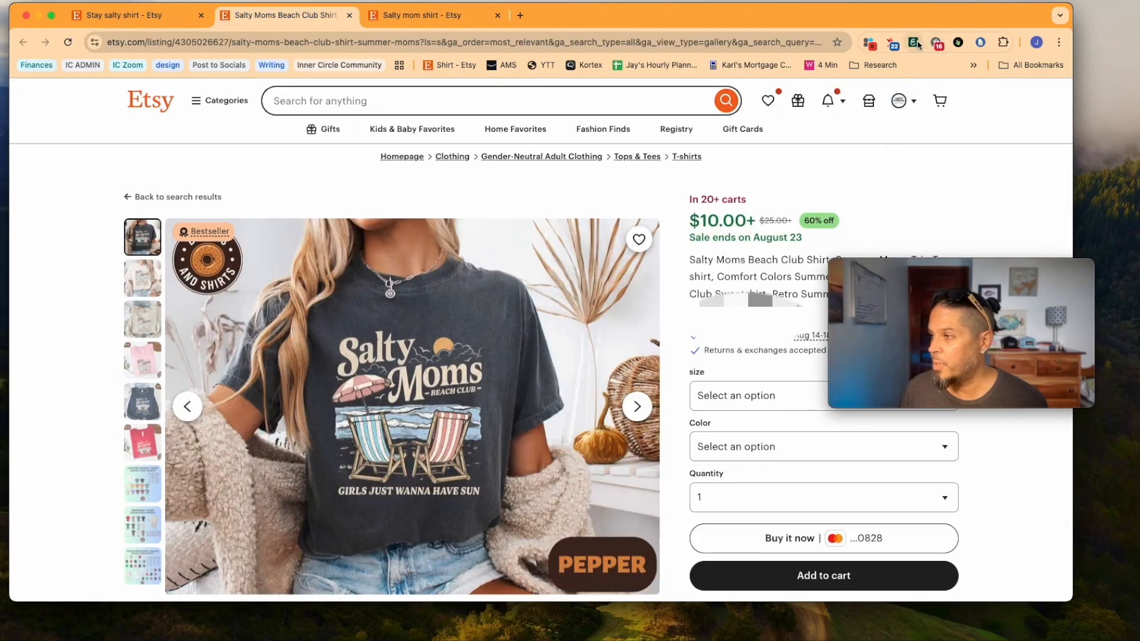
- Show the eRank statistics for the Salty Moms Beach Club Shirt listing and compare them with its in-carts indicator
click(915, 42)
mouse_move(926, 305)
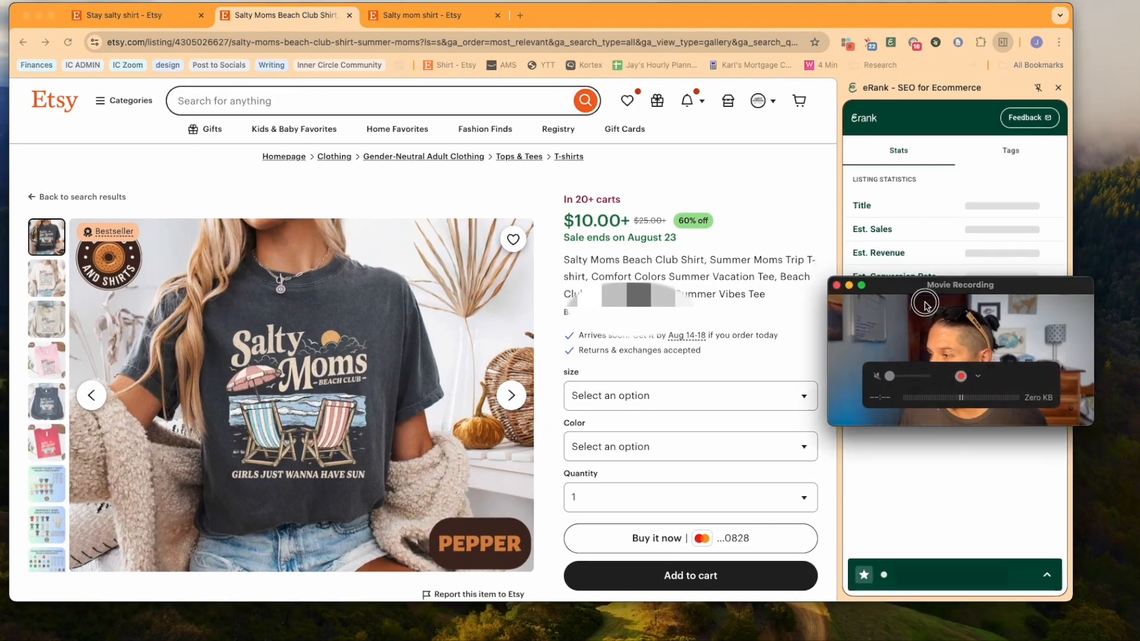
drag(925, 305, 912, 501)
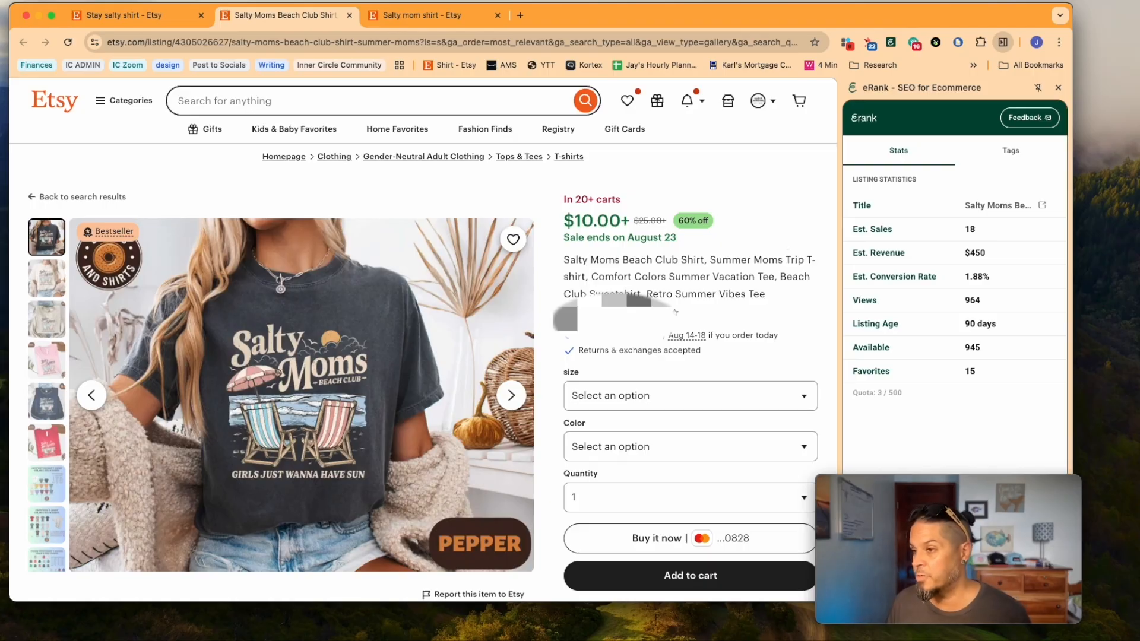
drag(562, 202, 618, 197)
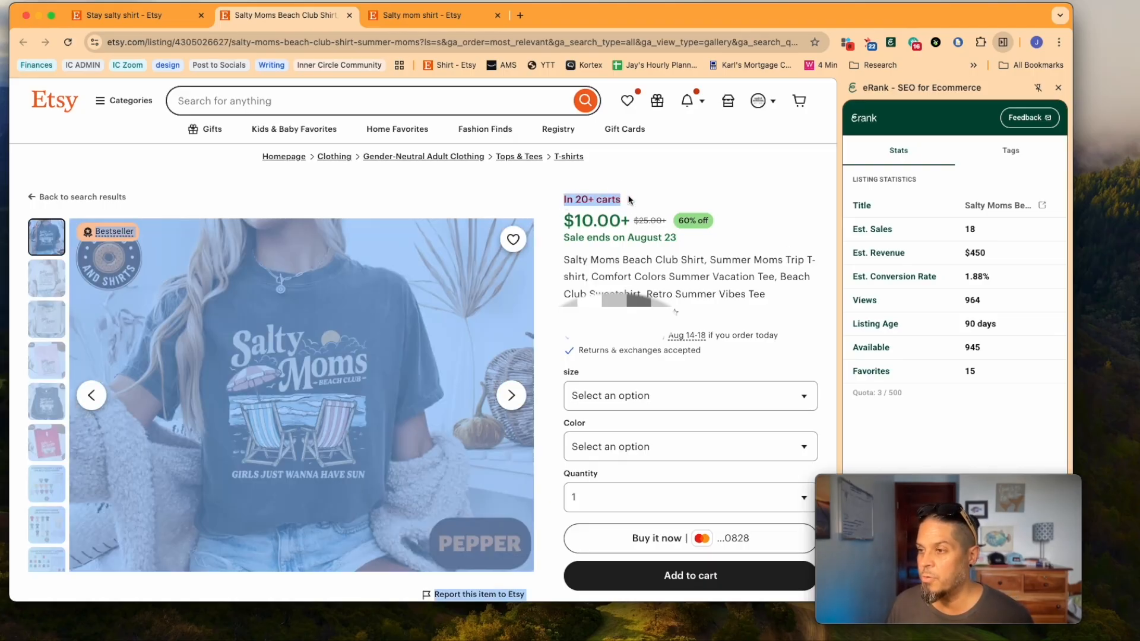
click(629, 201)
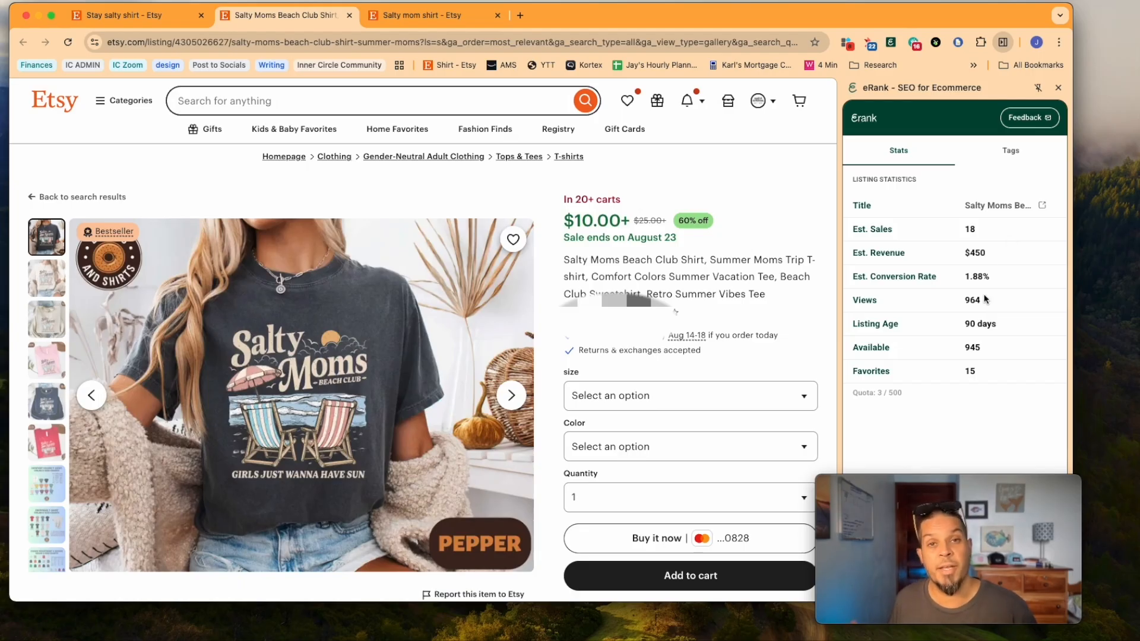
drag(569, 201, 637, 205)
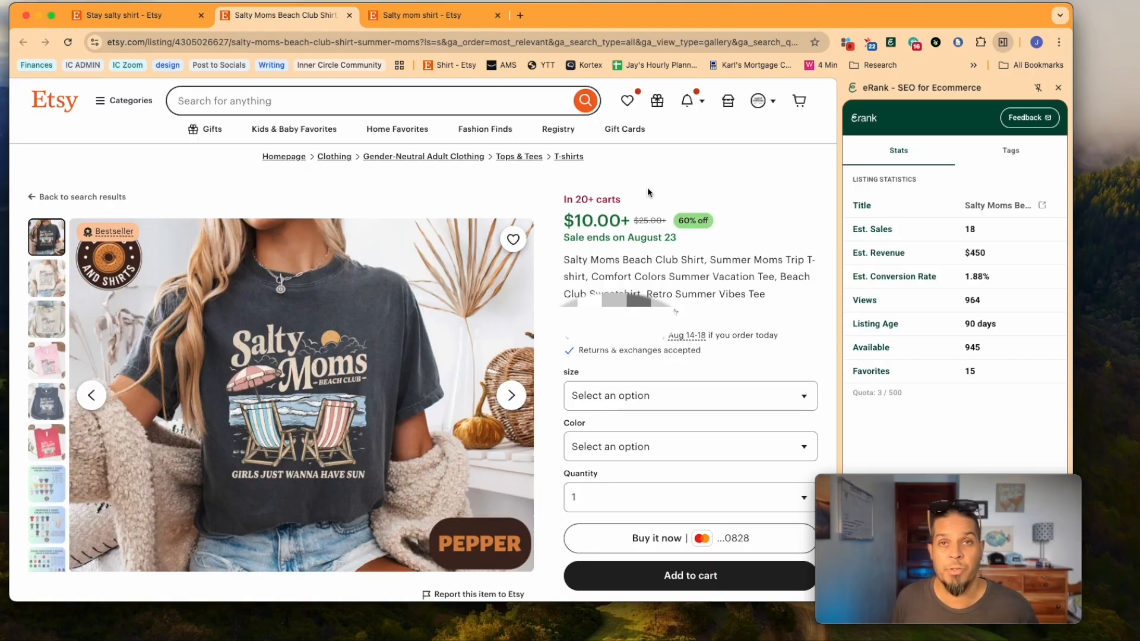
- Return to the "stay salty shirt" results and look through the bestseller designs
click(129, 16)
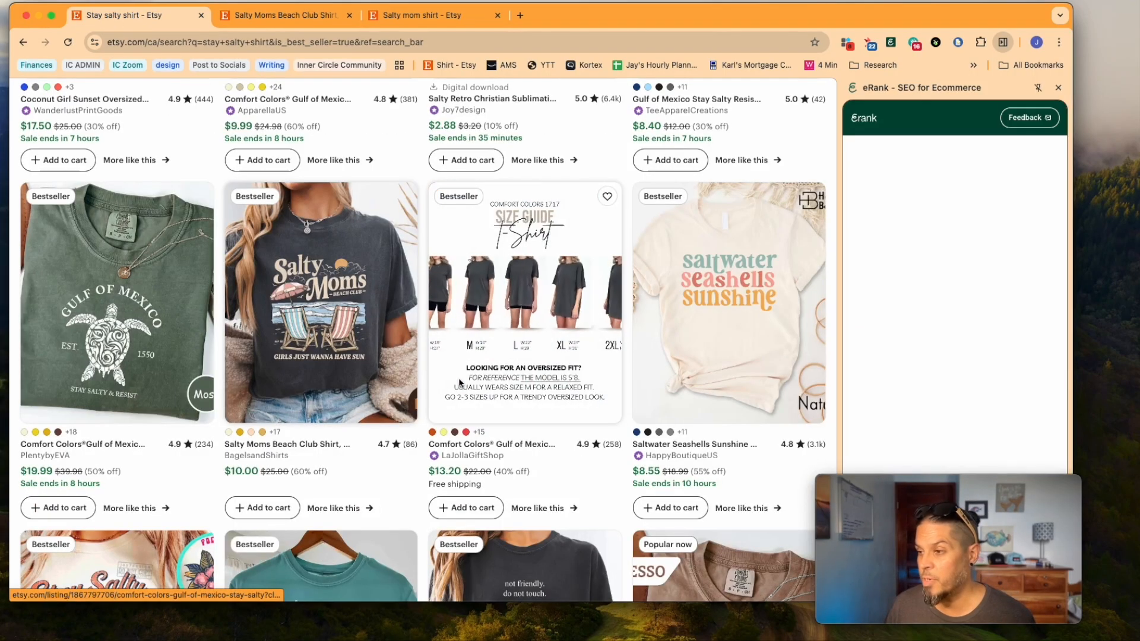
scroll(459, 383, down, 5)
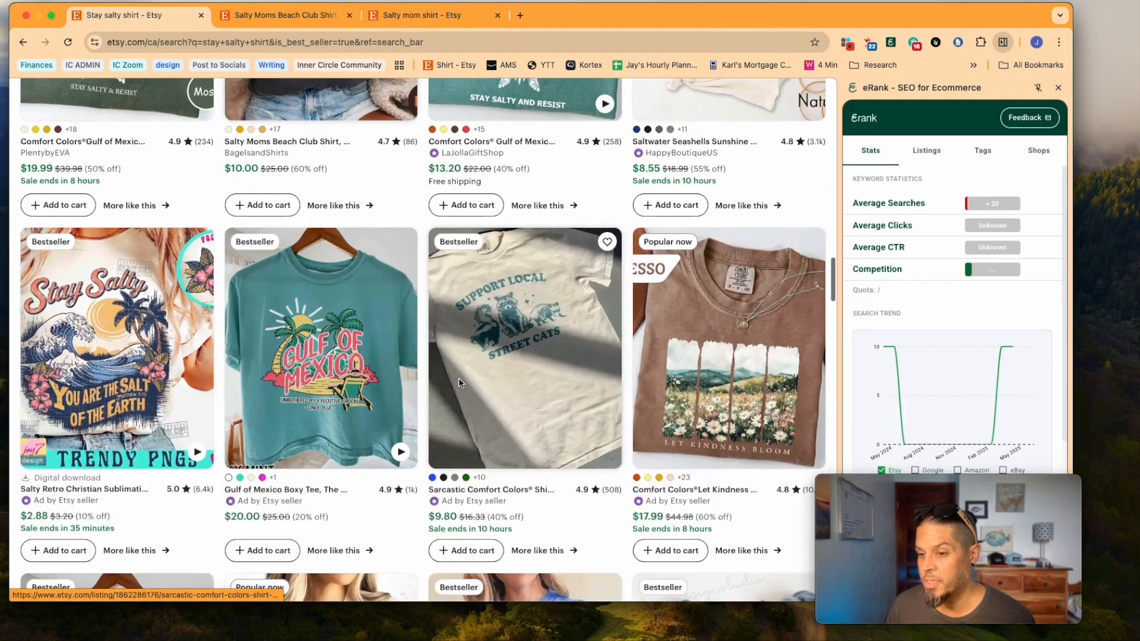
scroll(458, 378, down, 10)
scroll(434, 440, up, 3)
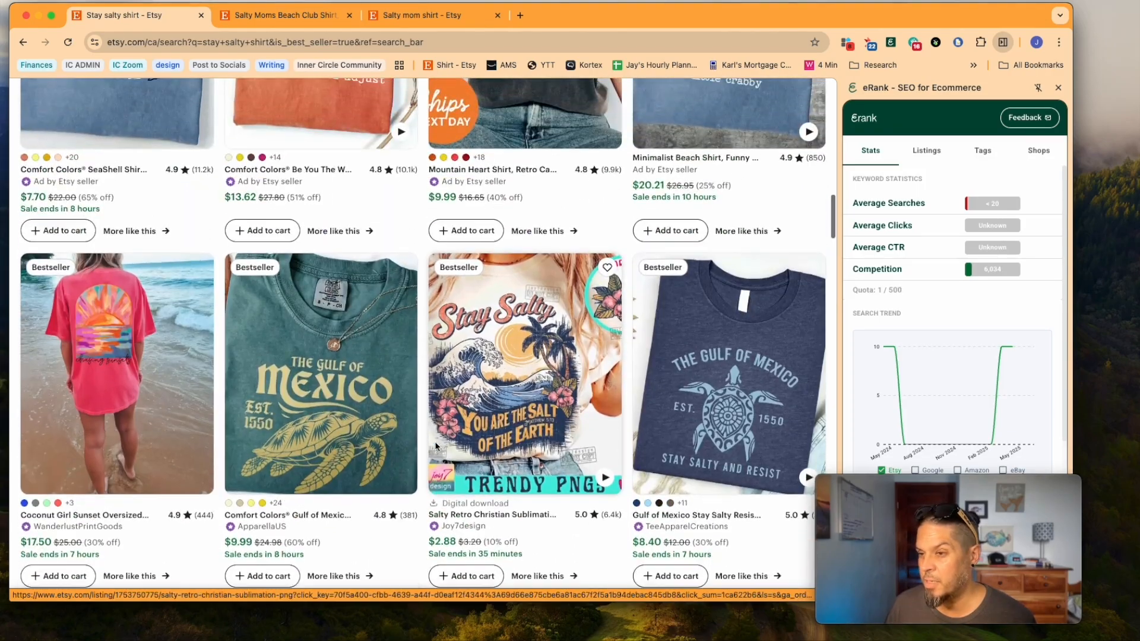
scroll(434, 440, down, 5)
scroll(429, 418, up, 2)
scroll(429, 418, down, 5)
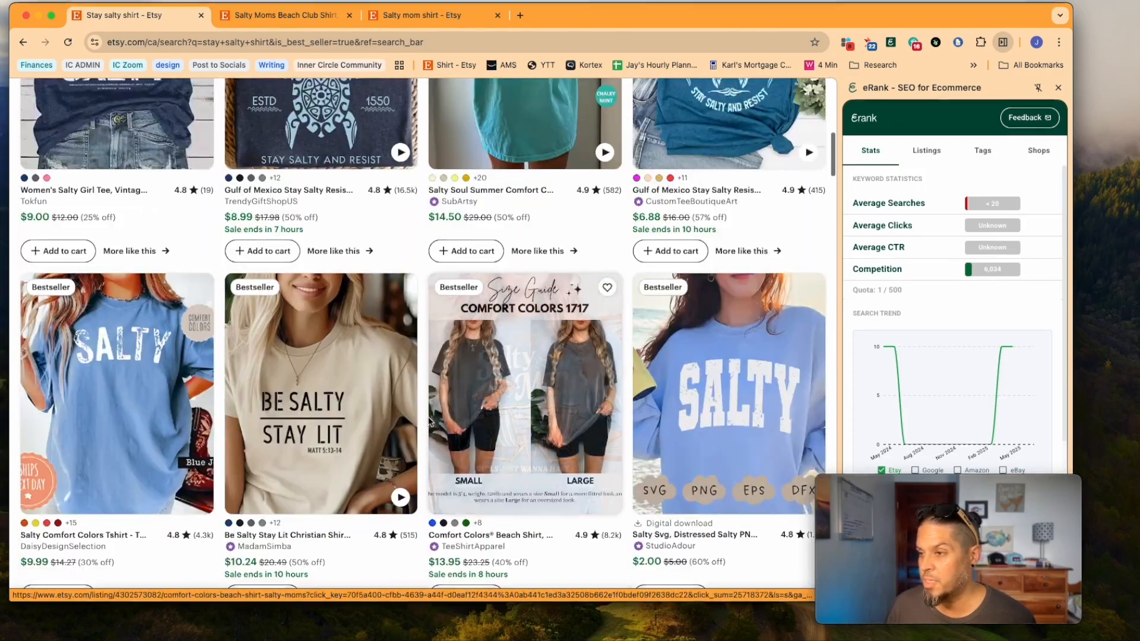
scroll(429, 380, up, 15)
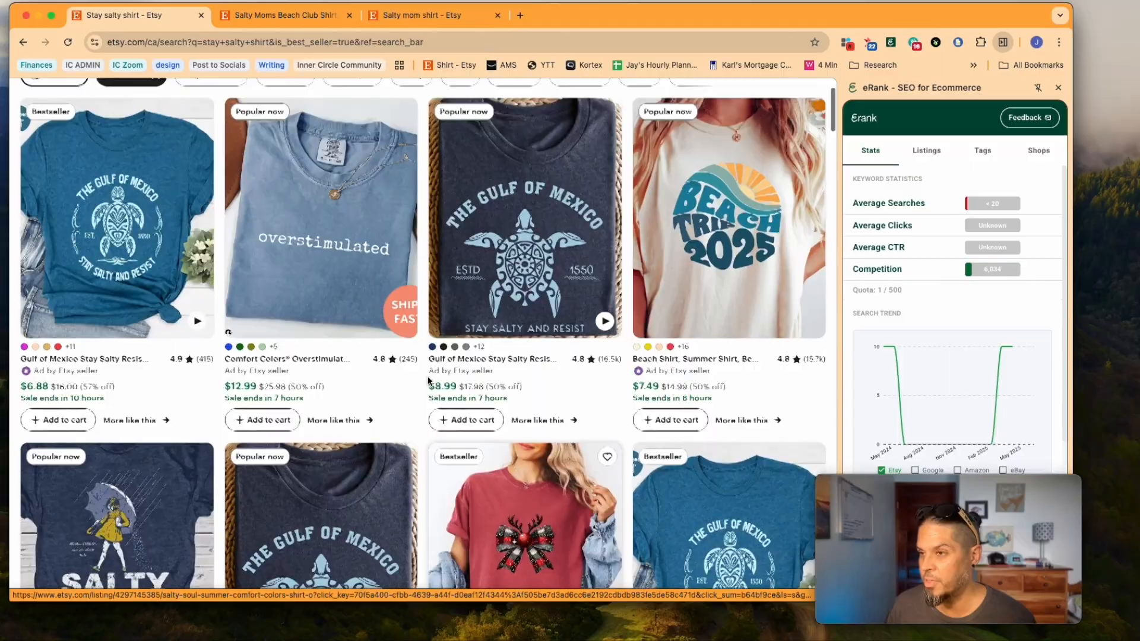
scroll(429, 381, down, 1)
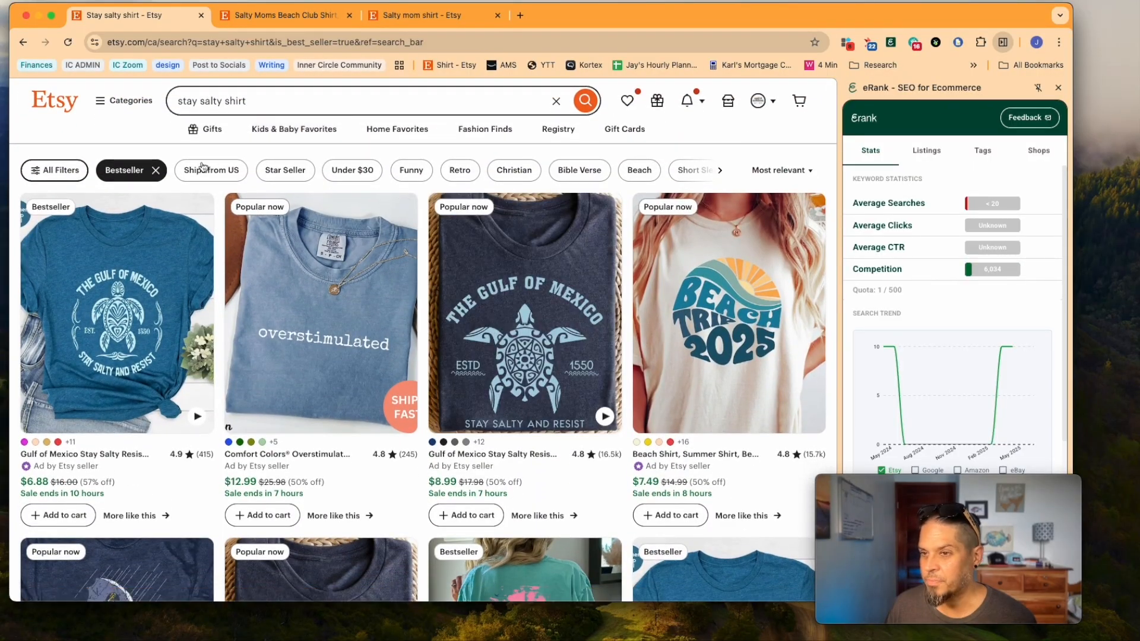
- Remove the Bestseller filter from the "stay salty shirt" search and open the Stay Salty skeleton tee listing in a new tab
click(156, 172)
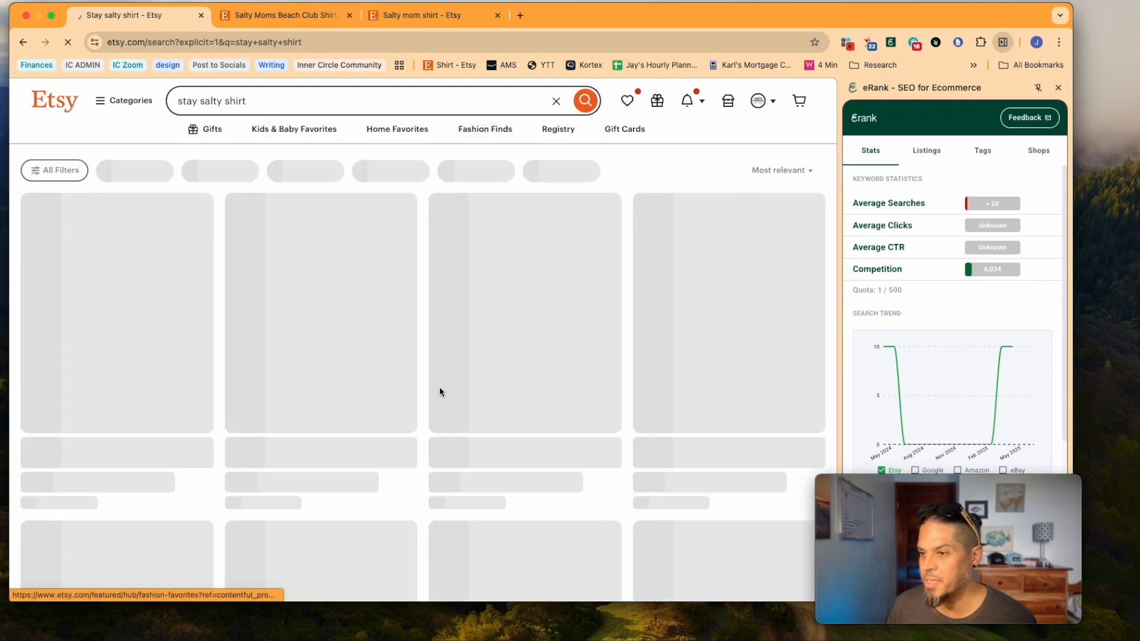
scroll(427, 389, down, 3)
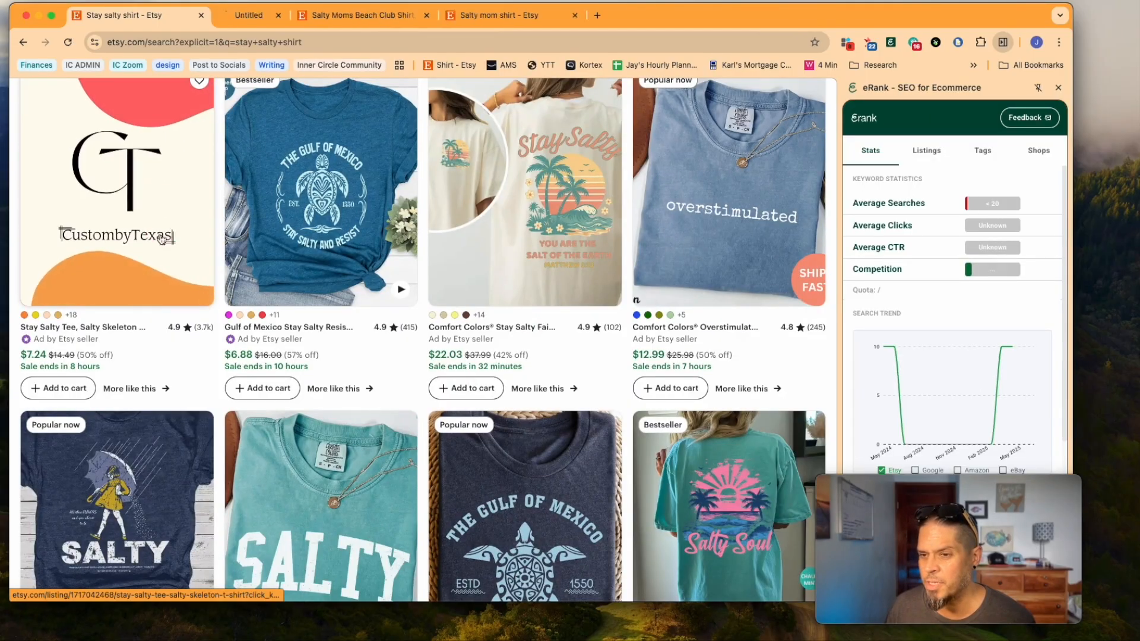
super+click(166, 239)
click(324, 17)
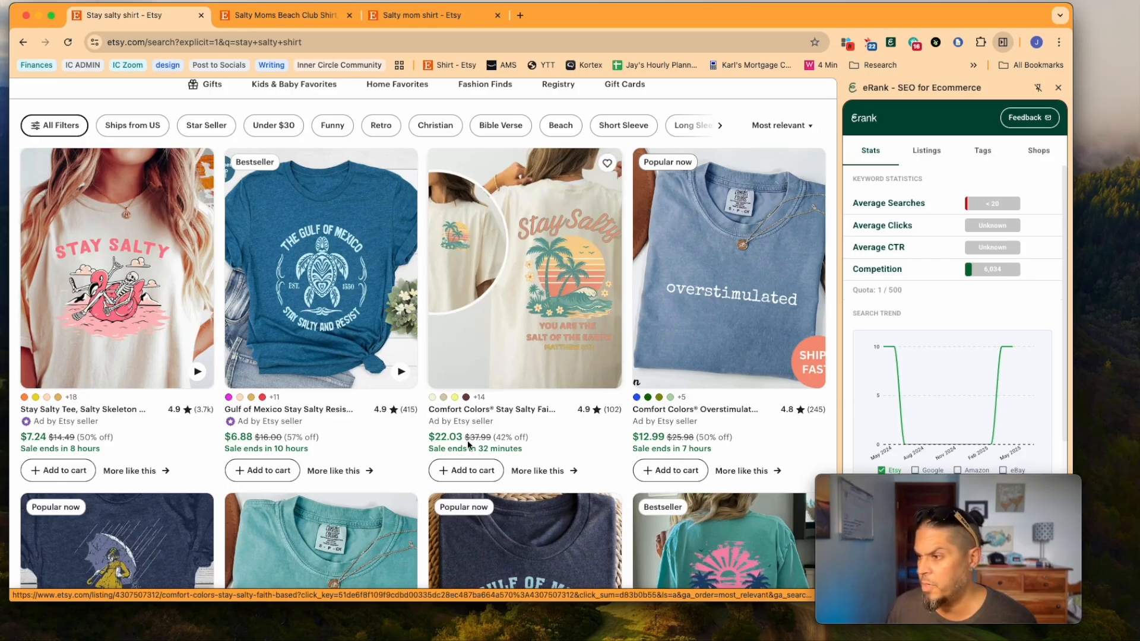
- Browse the unfiltered "stay salty shirt" results, examining the designs, prices and review counts
scroll(408, 447, down, 10)
scroll(407, 447, down, 3)
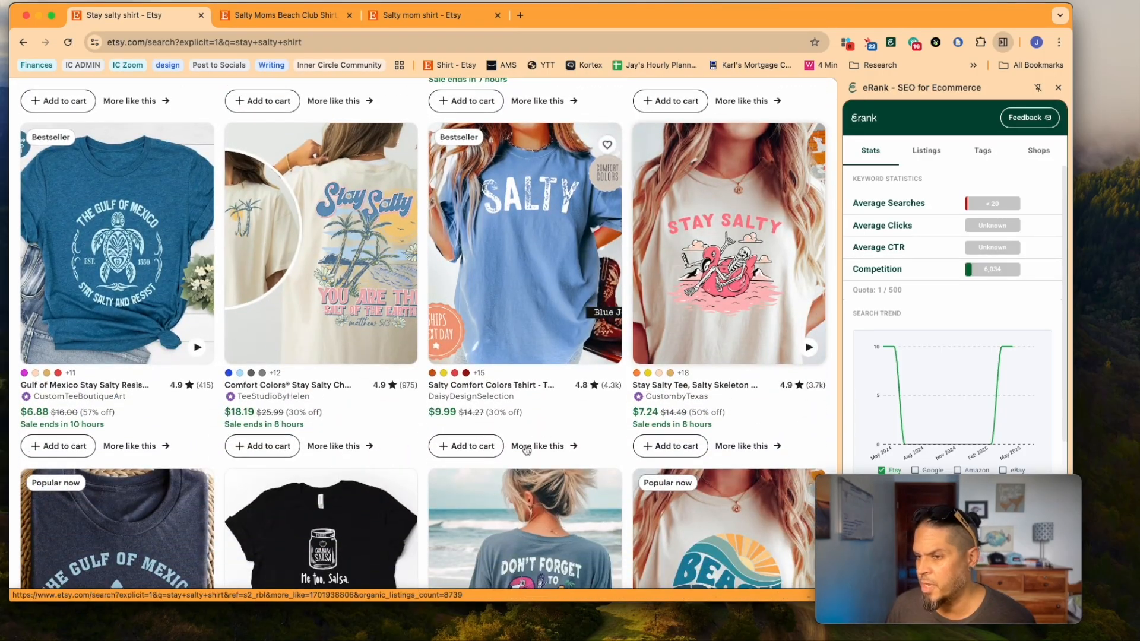
scroll(603, 416, down, 7)
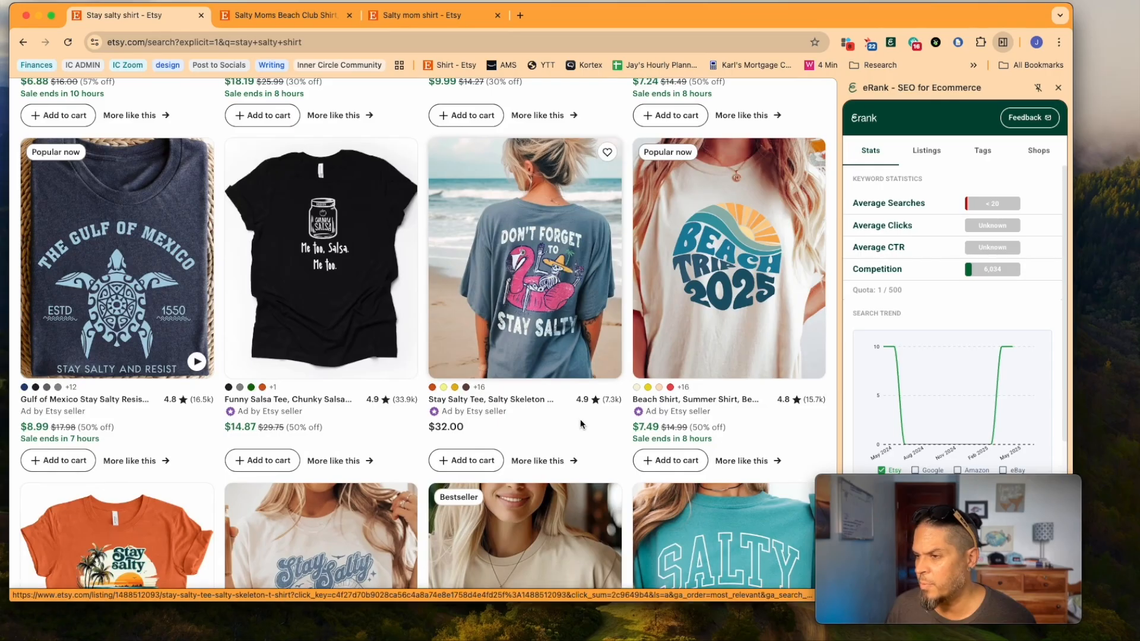
scroll(607, 423, down, 1)
scroll(610, 408, down, 1)
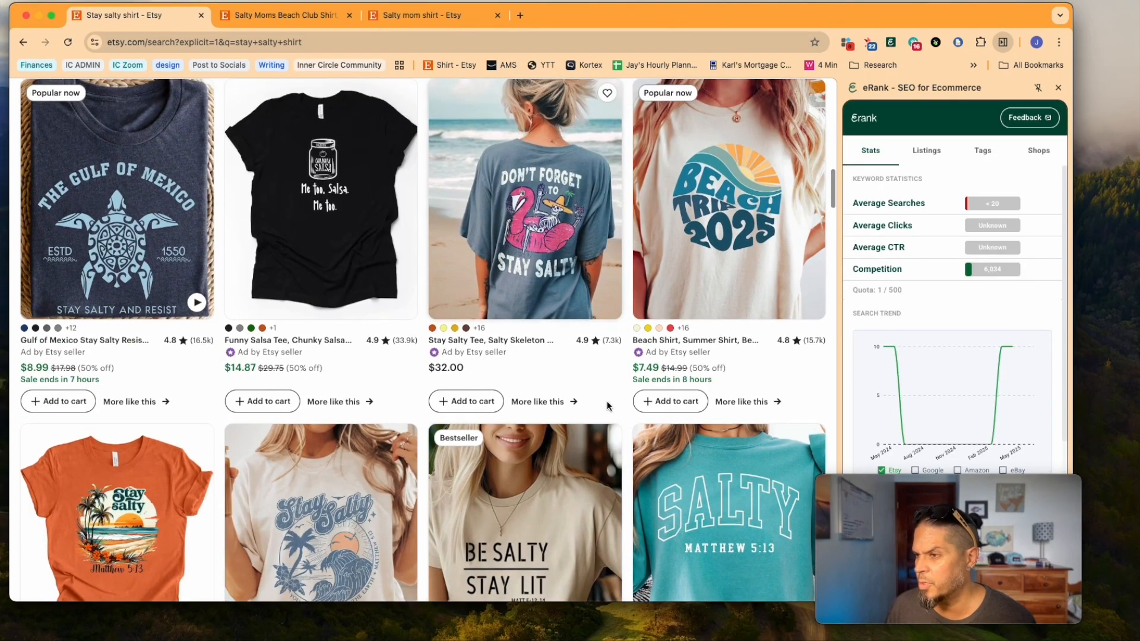
scroll(604, 386, down, 12)
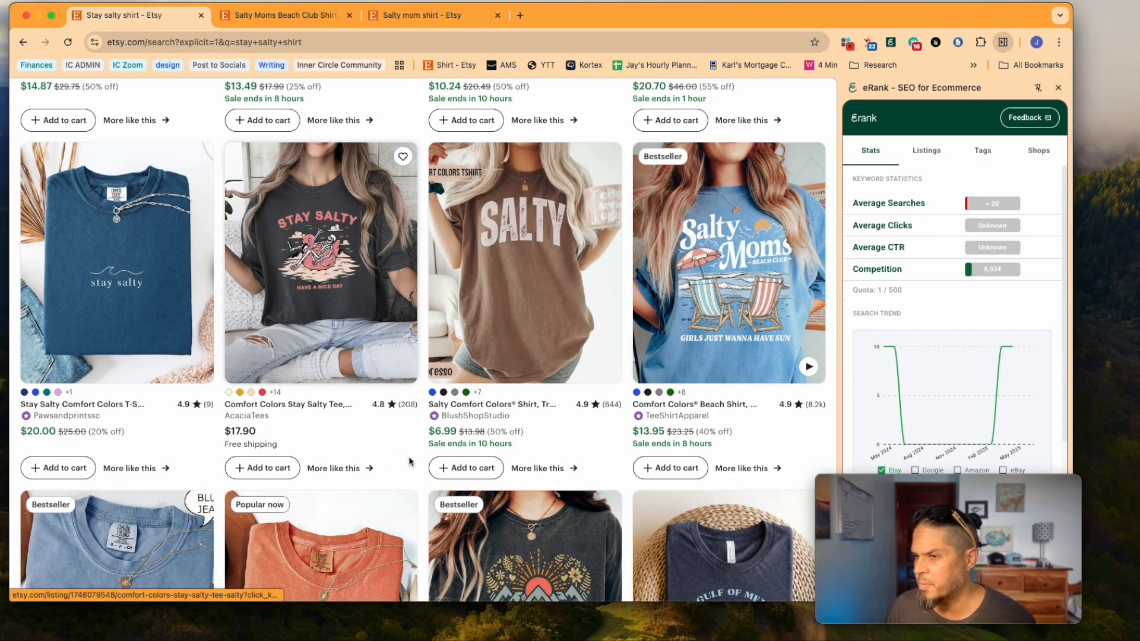
scroll(389, 440, down, 10)
scroll(519, 352, down, 5)
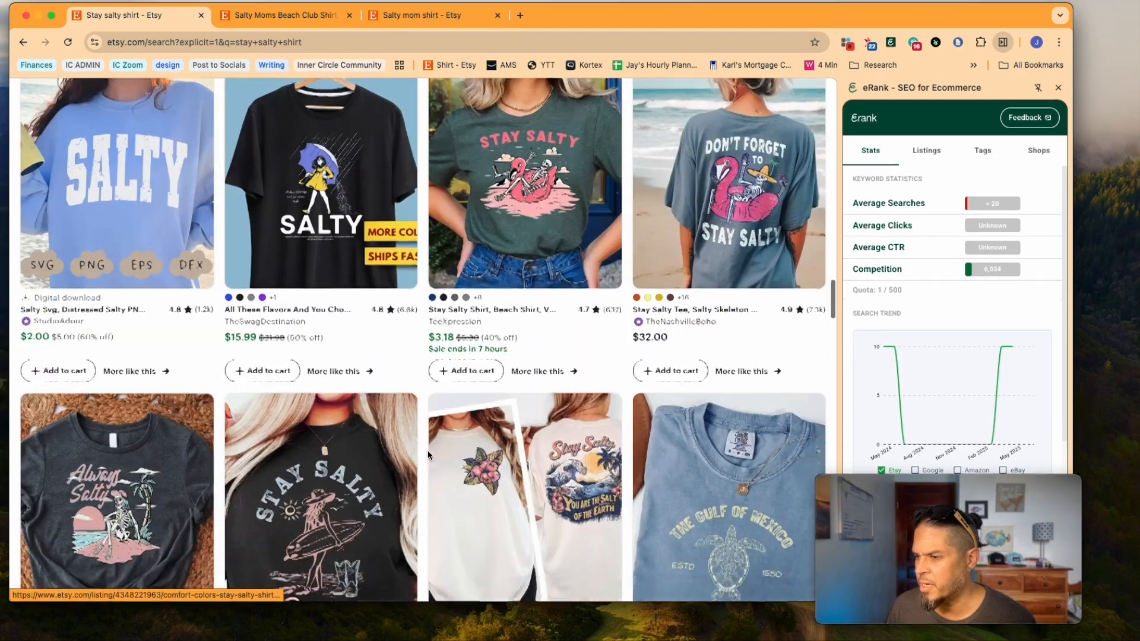
scroll(562, 398, down, 10)
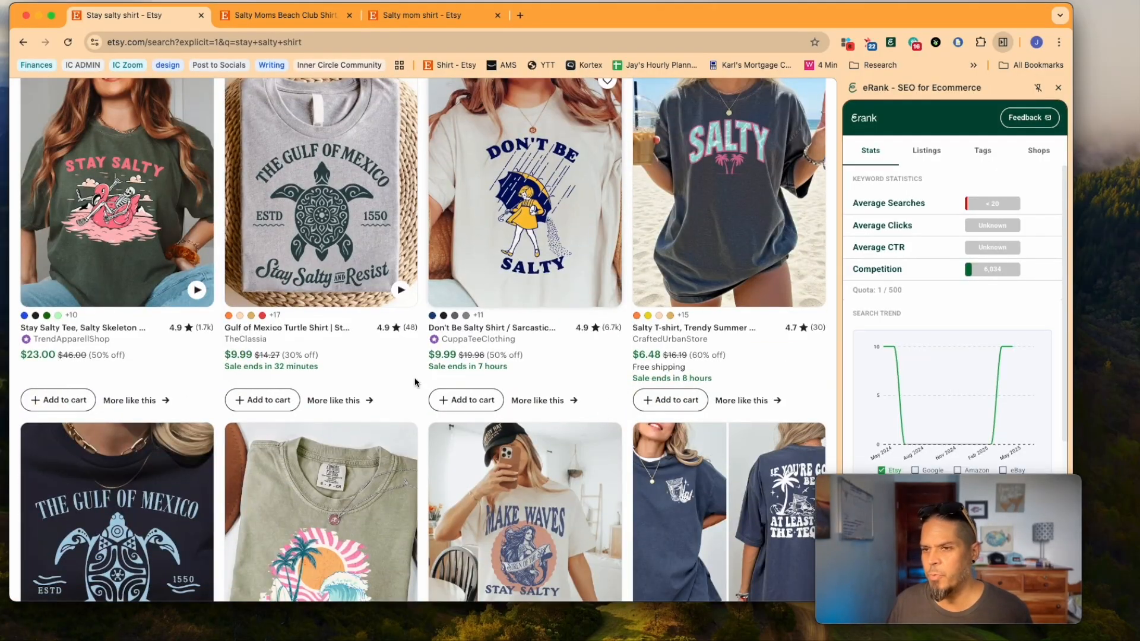
scroll(267, 401, down, 10)
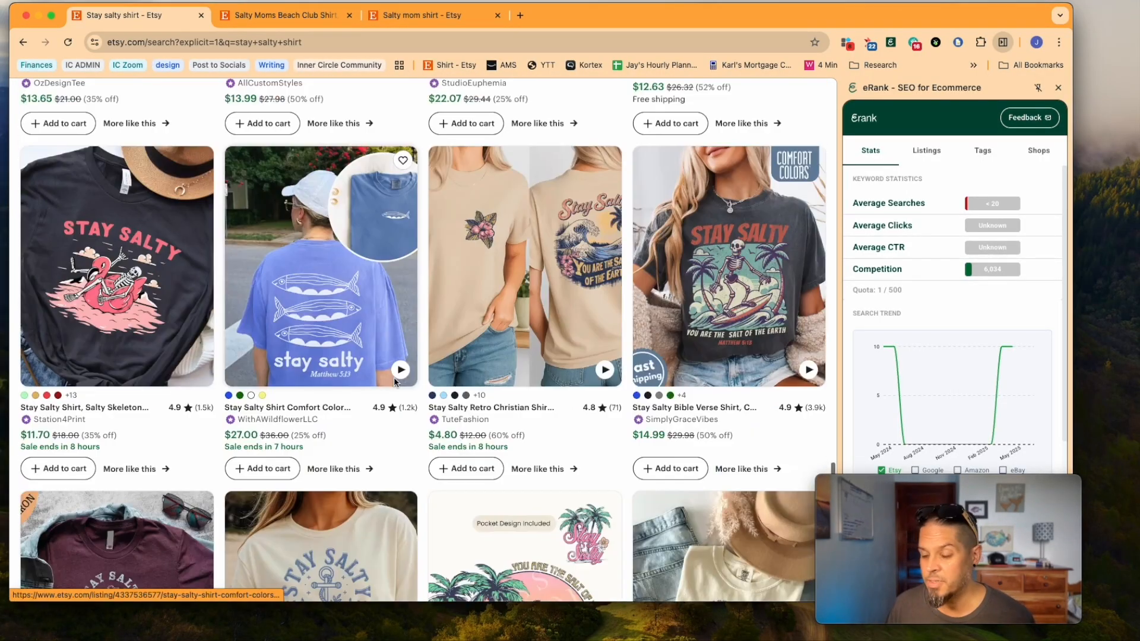
- Look through the remaining "stay salty shirt" designs on the first results page and open page 2 of the results
scroll(404, 408, up, 2)
scroll(422, 384, down, 3)
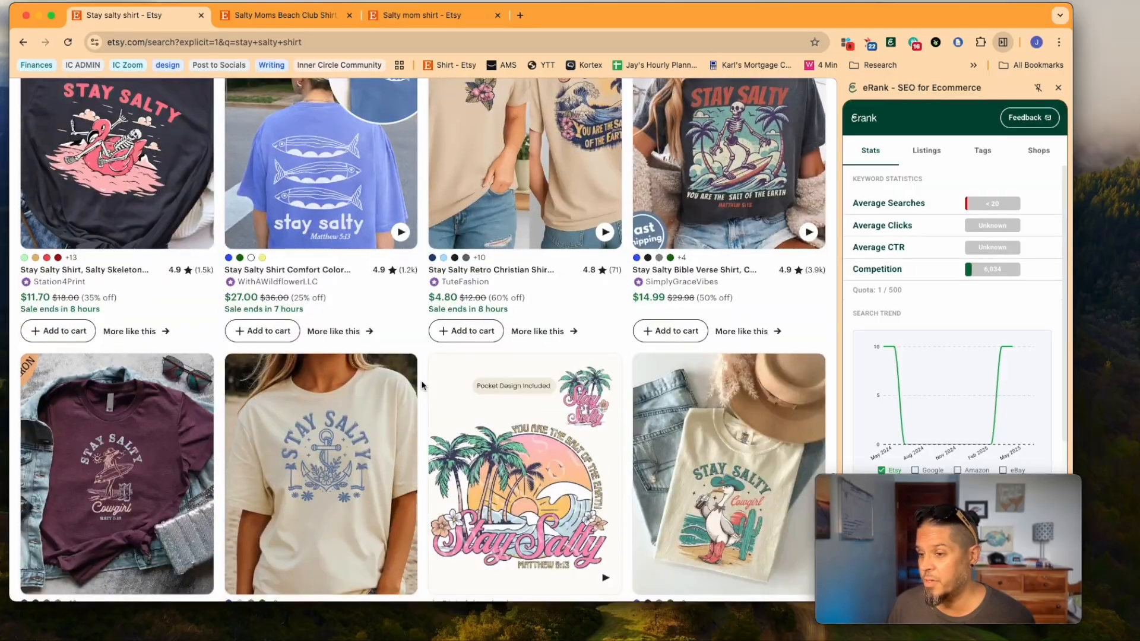
scroll(422, 385, down, 6)
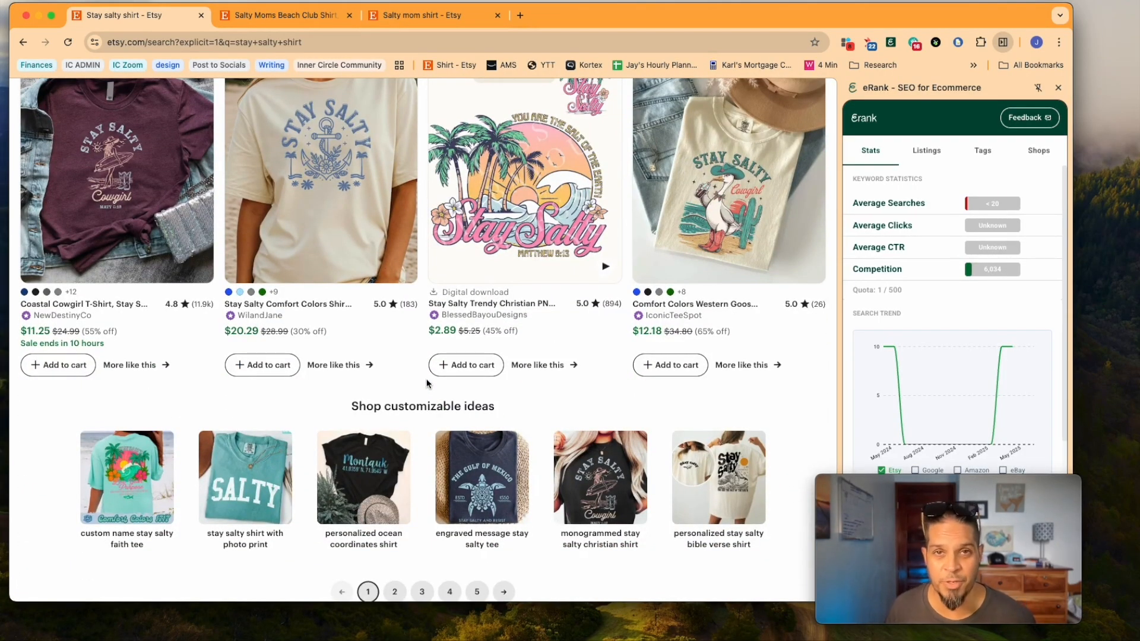
scroll(426, 383, down, 3)
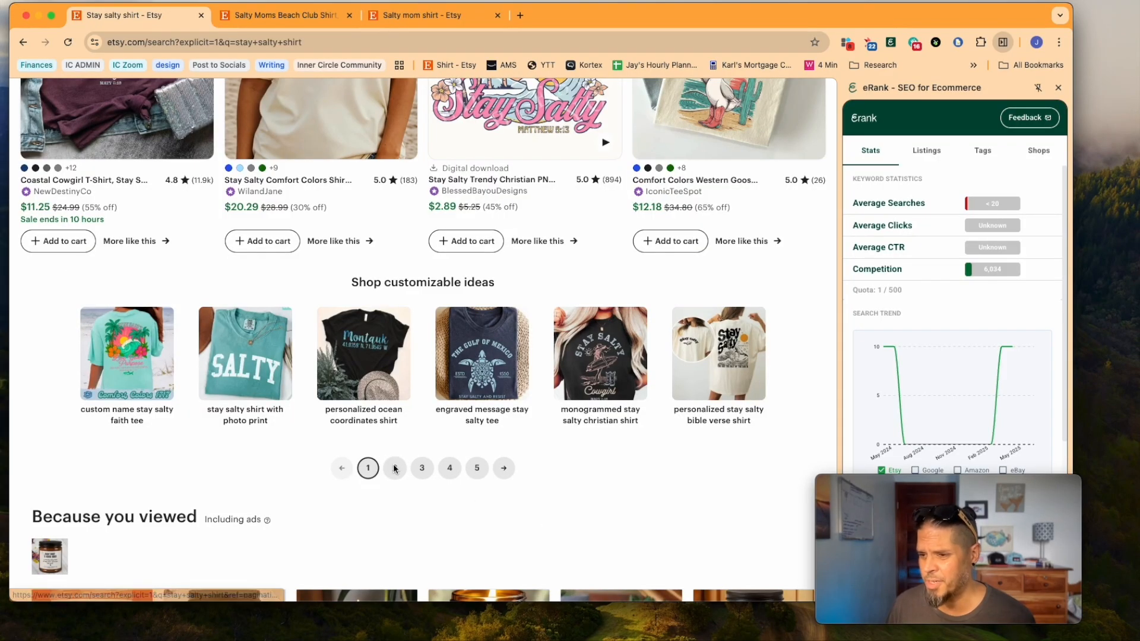
click(395, 468)
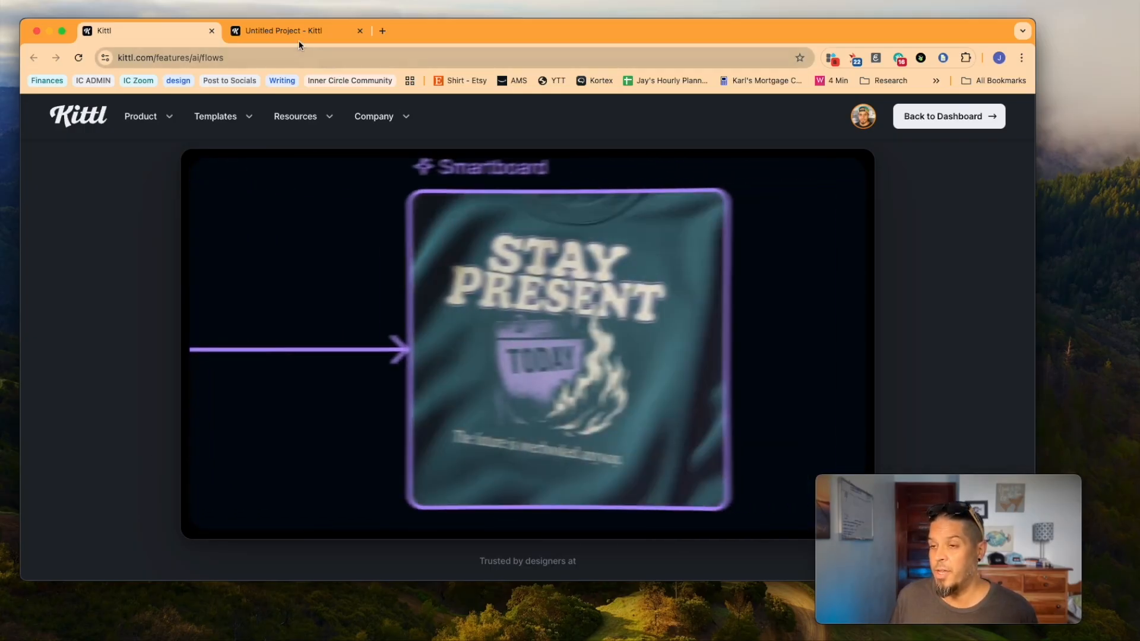
- Switch to the untitled Kittl project and add a Smartboard linked to the Merch by Amazon T-Shirt artboard holding the sketch
click(298, 32)
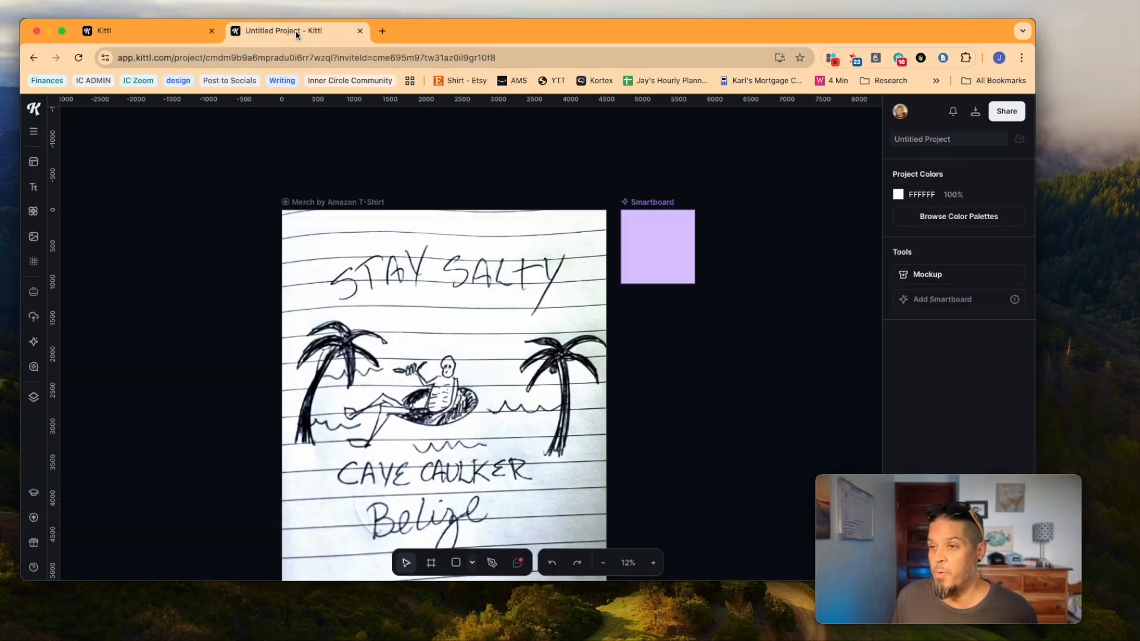
scroll(434, 387, down, 3)
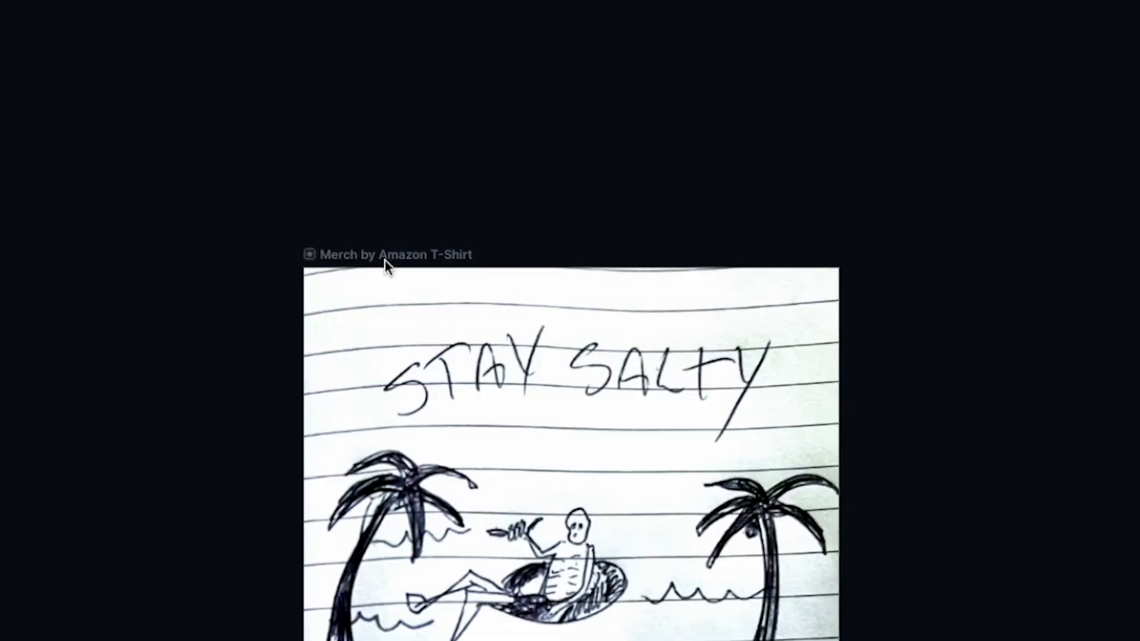
click(341, 131)
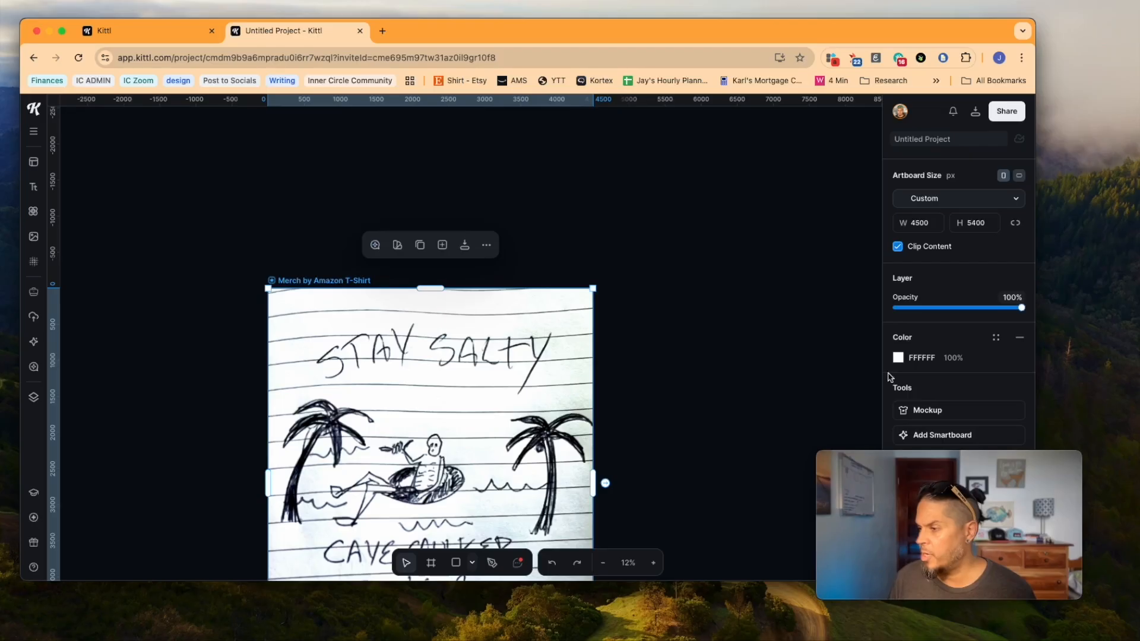
click(933, 438)
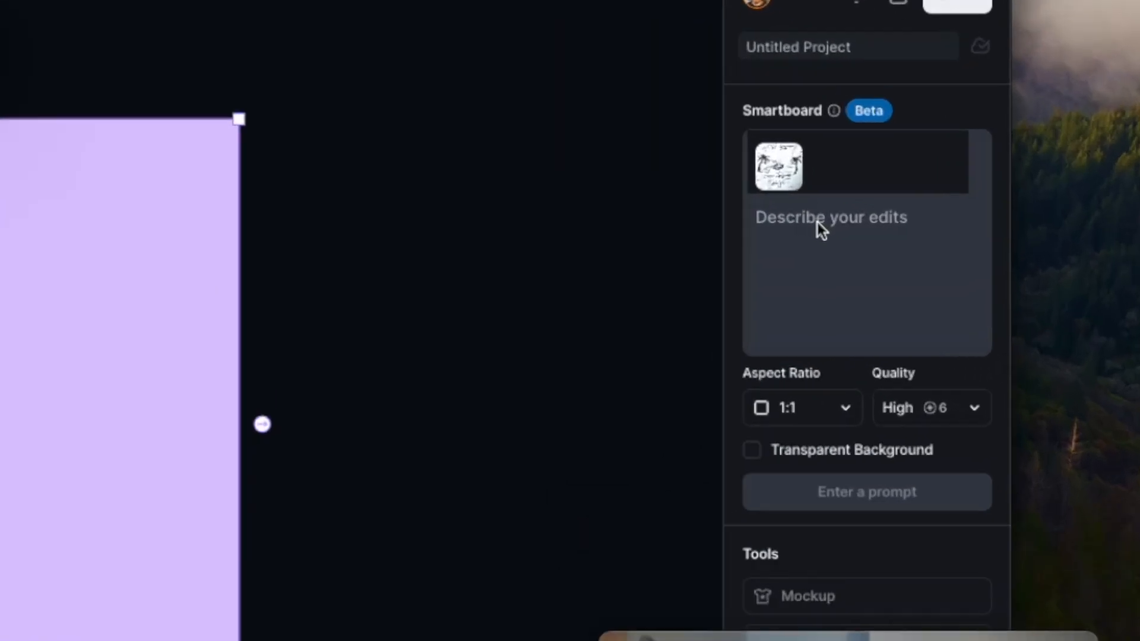
- Generate a t-shirt graphic from the sketch: bold weathered sans serif "STAY SALTY" and "Caye Caulker", retro script "Belize", skeleton in the inner tube flashing "hang loose"
click(936, 236)
key(super+v)
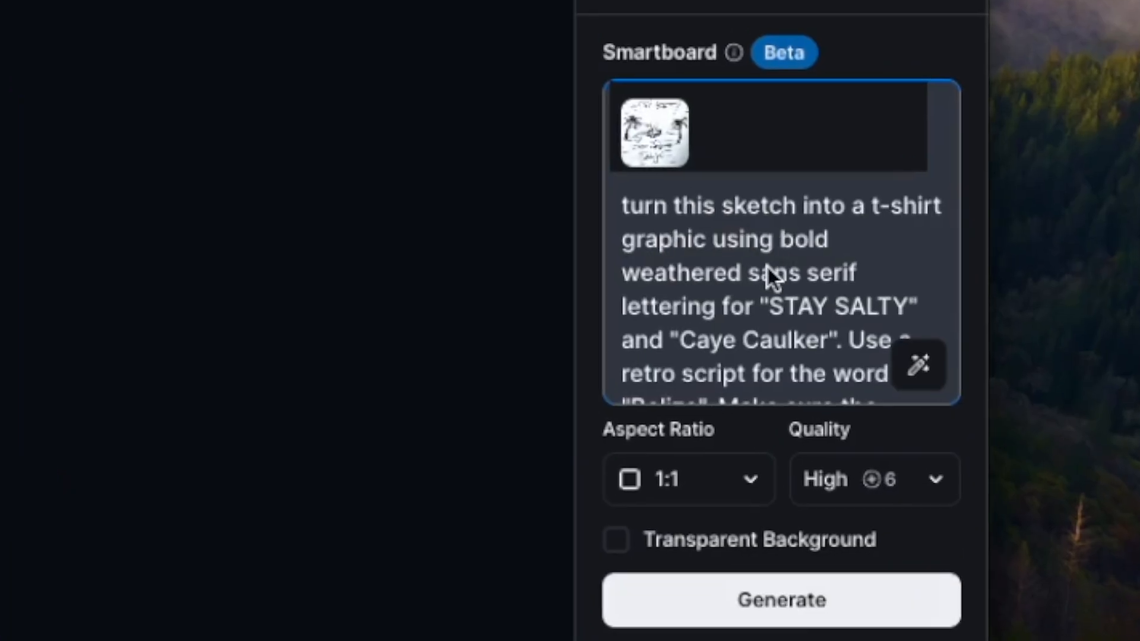
scroll(767, 265, down, 1)
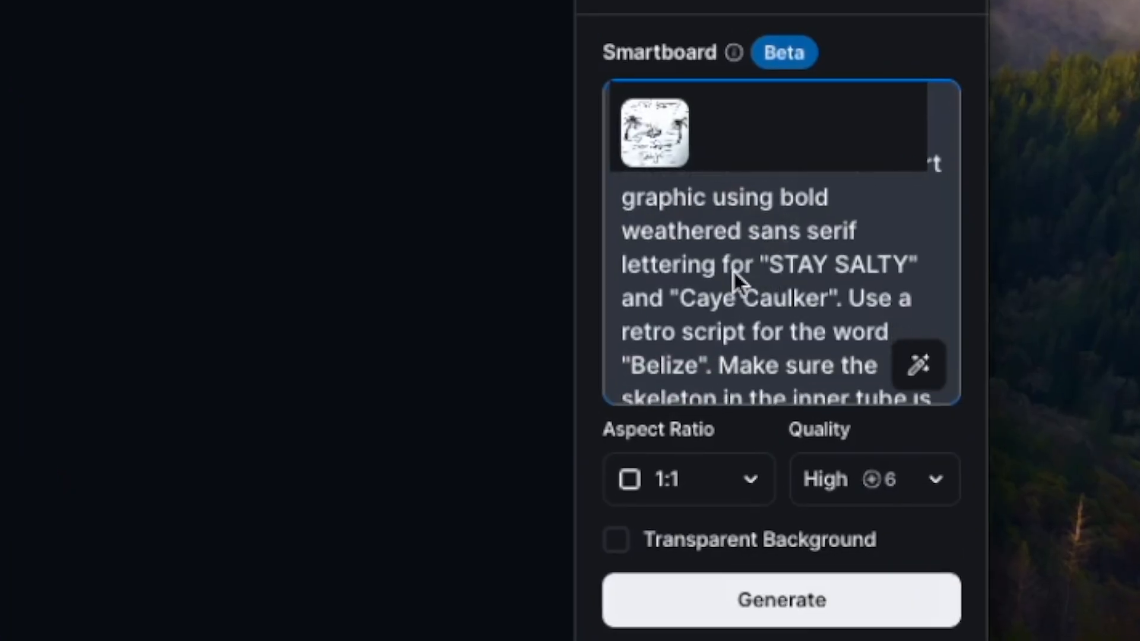
scroll(231, 350, left, 5)
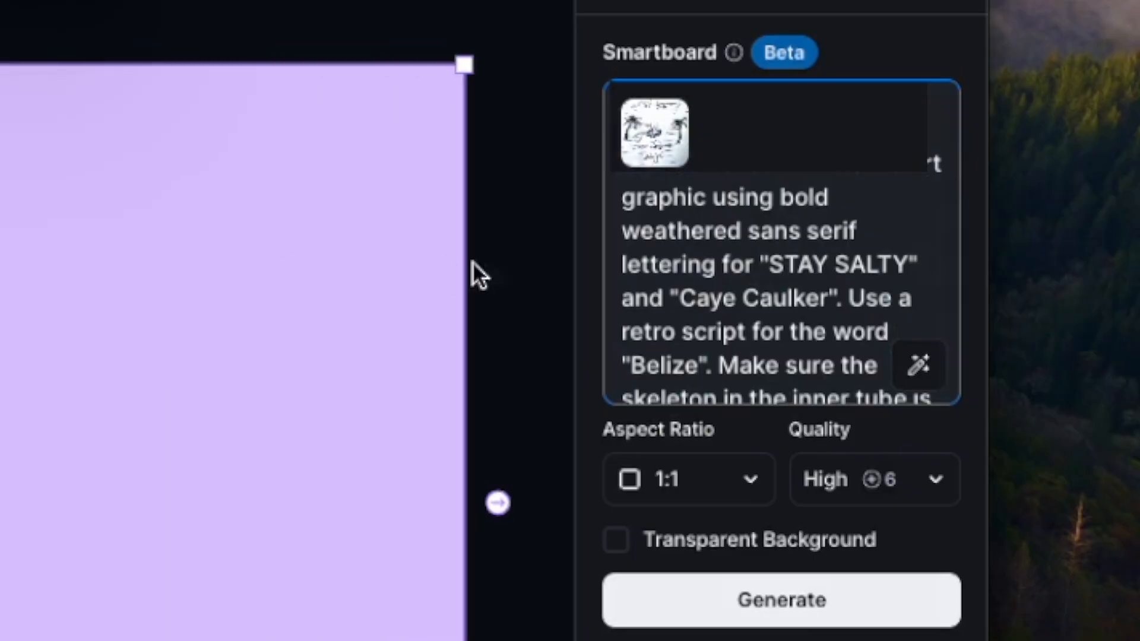
scroll(796, 311, down, 2)
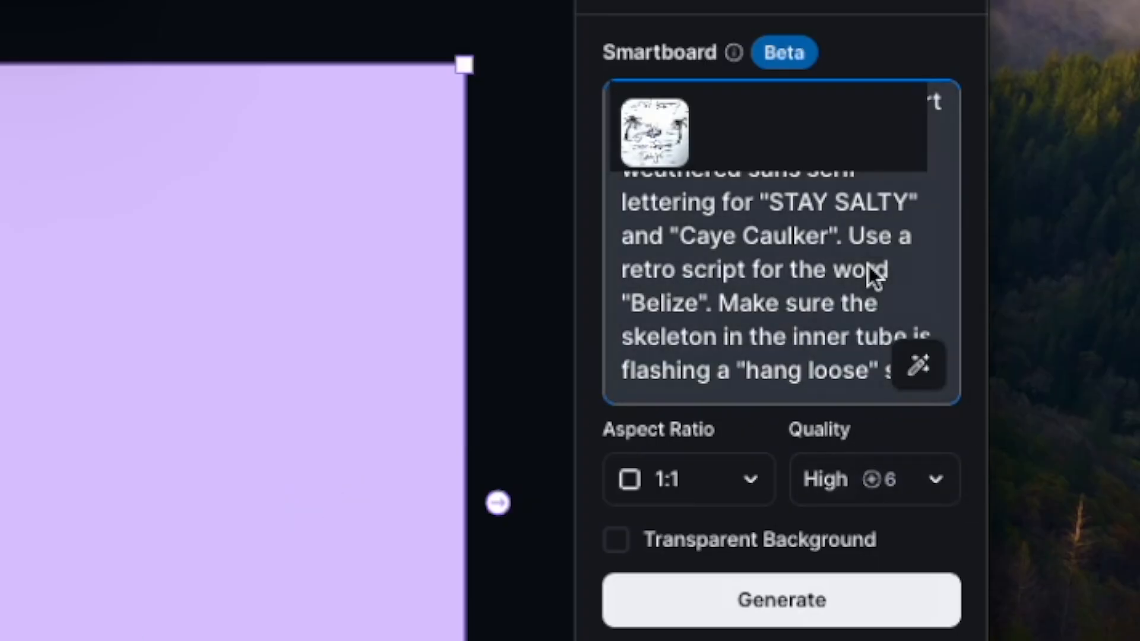
click(782, 609)
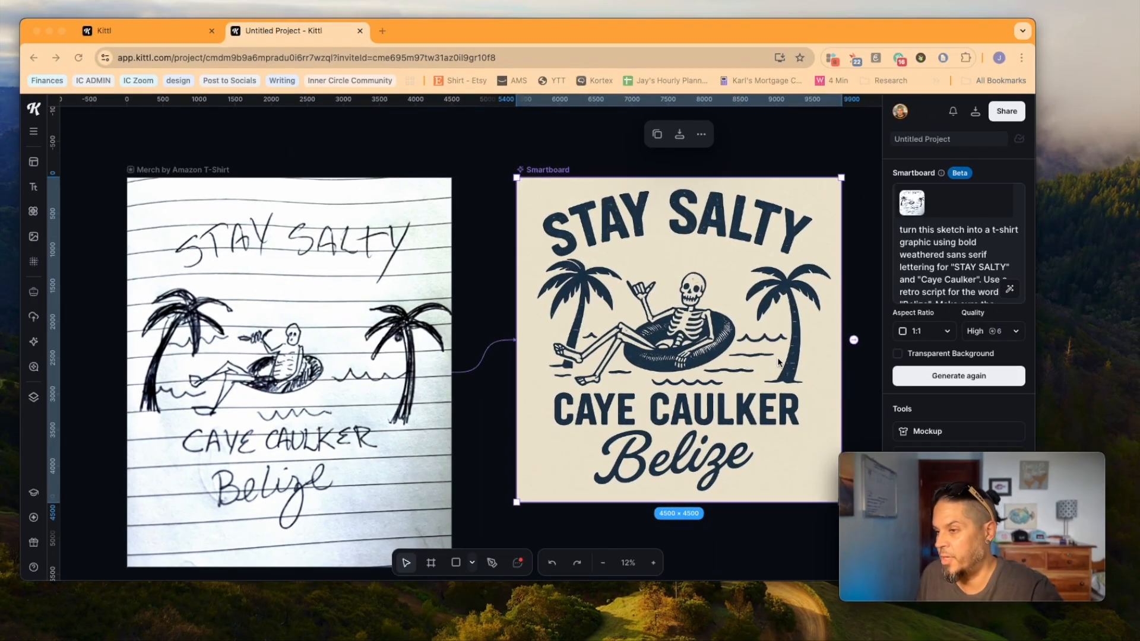
- Check the generated Smartboard graphic against the wording of its prompt, reading the prompt through to its end
scroll(614, 353, down, 2)
scroll(613, 353, right, 1)
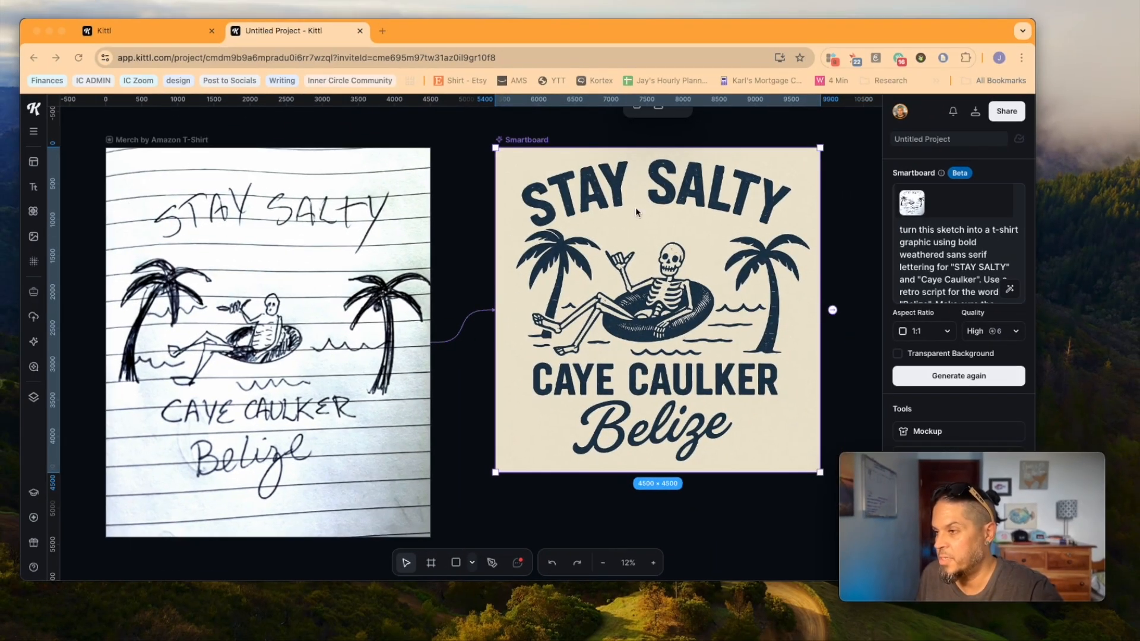
scroll(944, 256, down, 3)
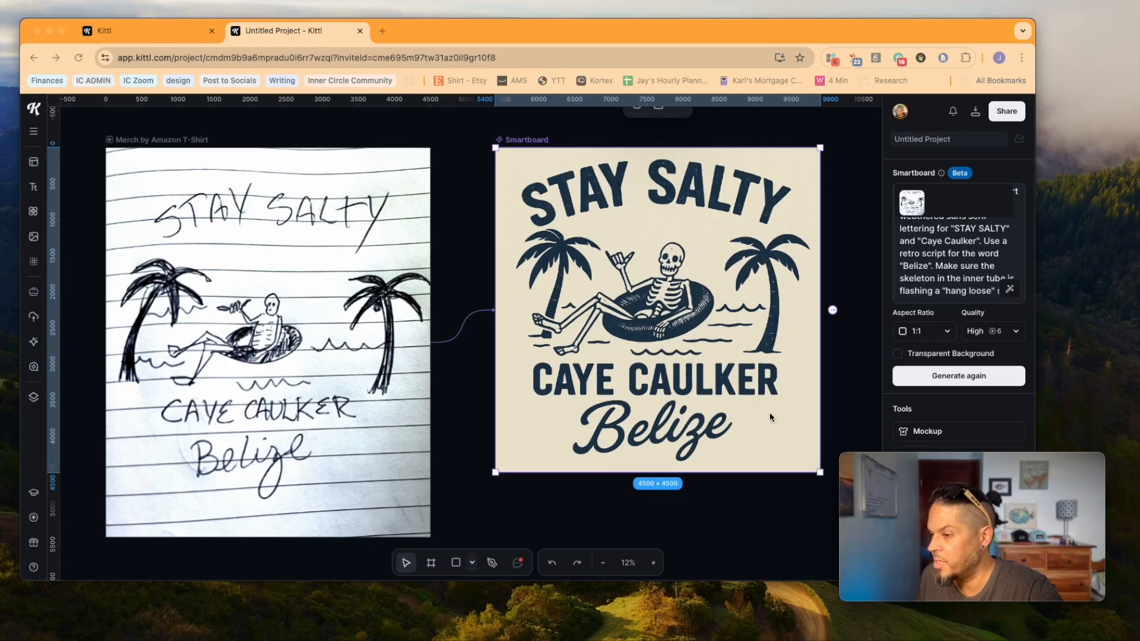
scroll(975, 301, up, 4)
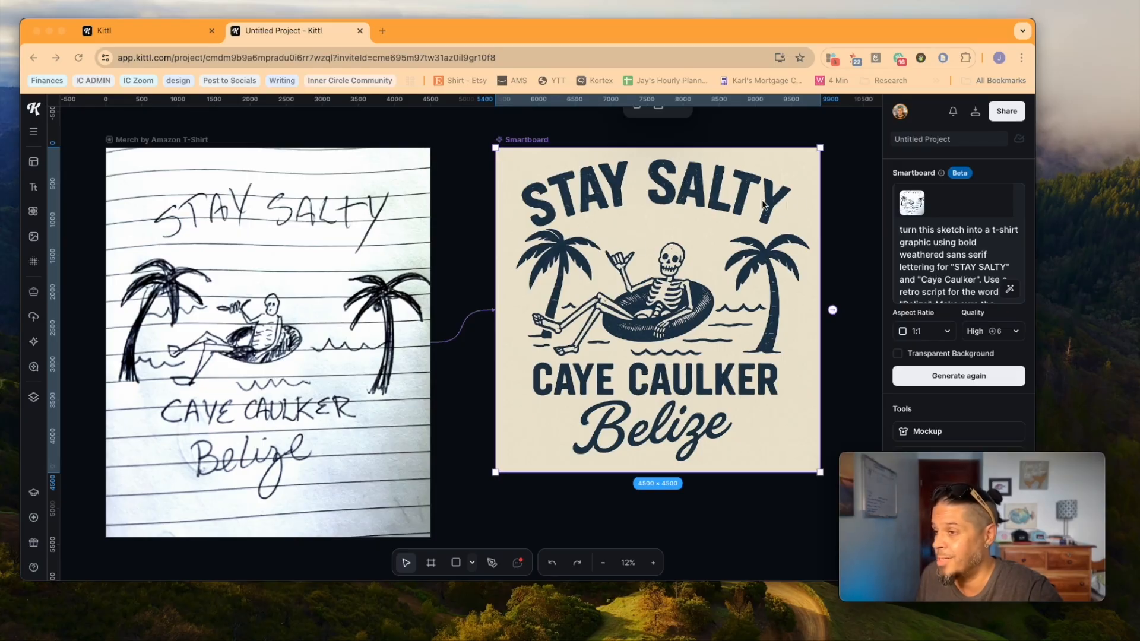
scroll(703, 223, down, 2)
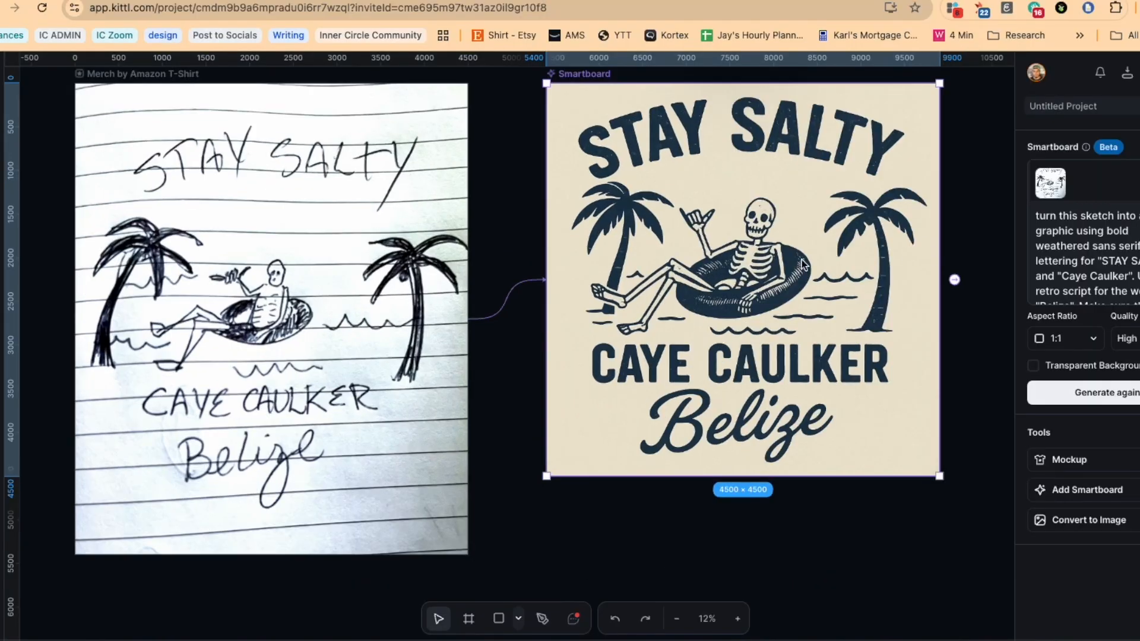
- Examine the generated graphic up close, inspecting the weathered texture of the "STAY SALTY" lettering, the palm trees and the skeleton
scroll(706, 265, up, 5)
scroll(654, 263, up, 6)
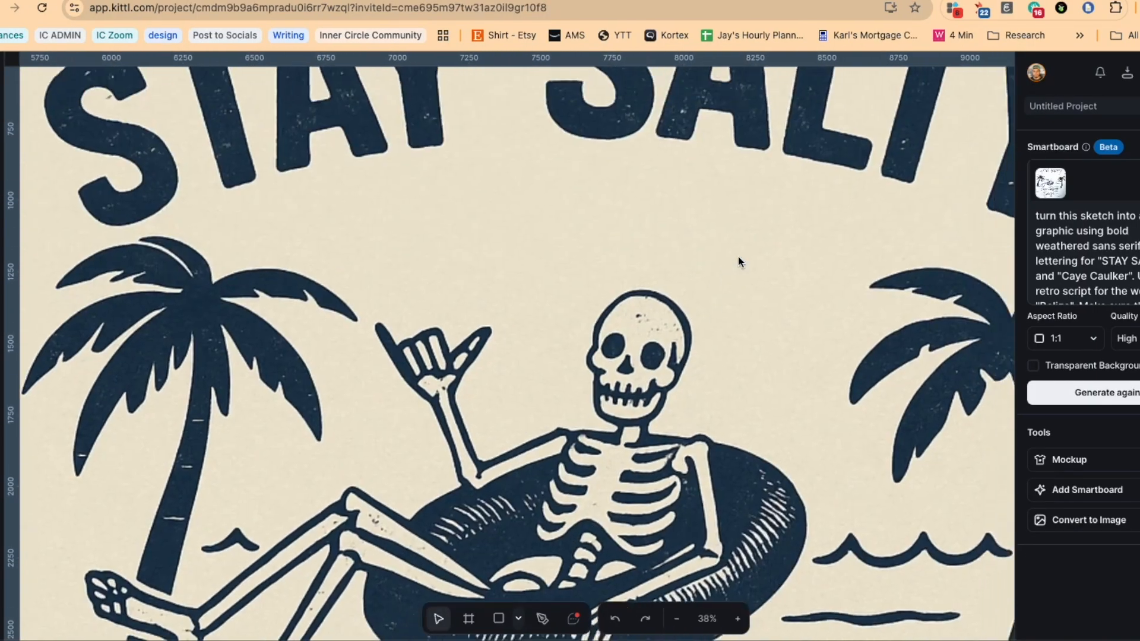
scroll(286, 310, left, 2)
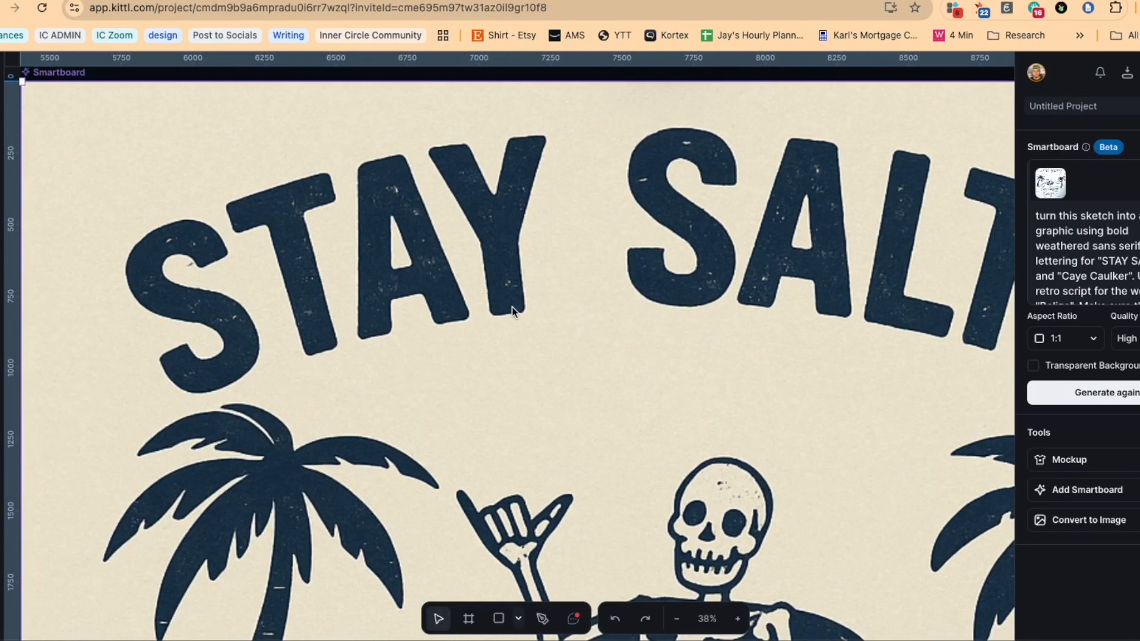
scroll(511, 308, down, 5)
scroll(512, 307, up, 5)
scroll(512, 308, left, 1)
scroll(512, 308, right, 1)
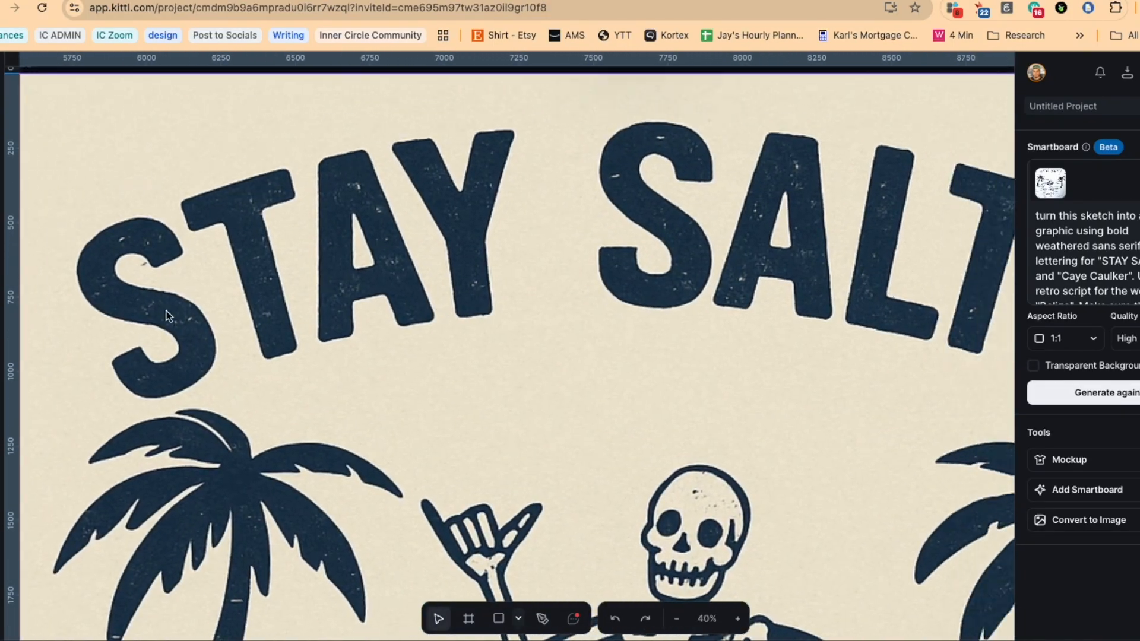
scroll(401, 268, right, 5)
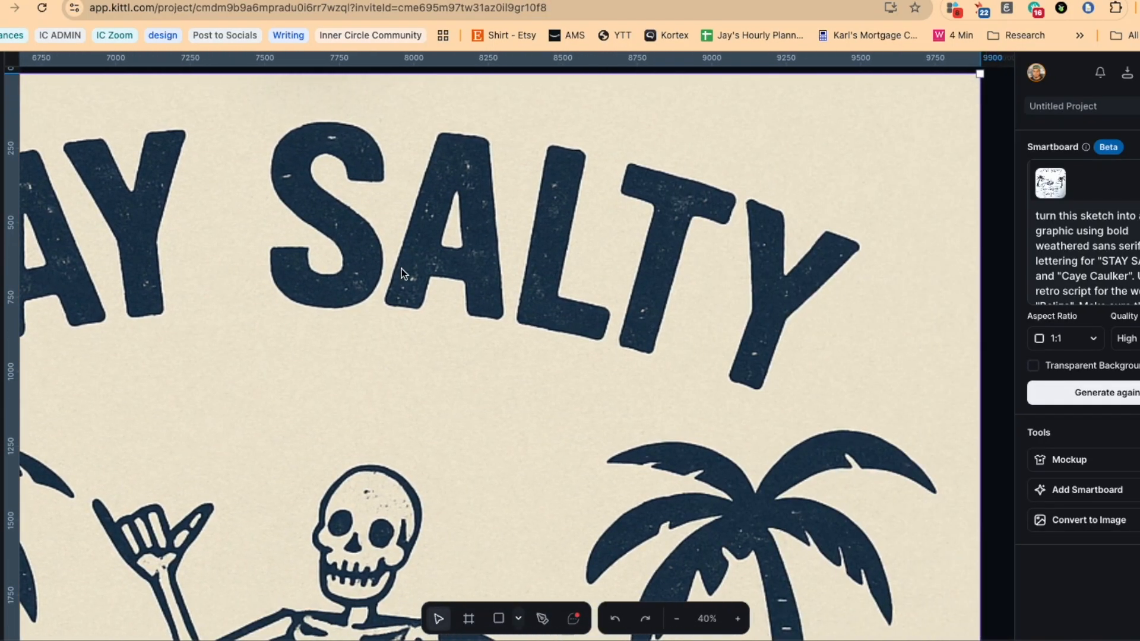
scroll(401, 269, left, 2)
scroll(401, 268, down, 5)
scroll(401, 268, left, 4)
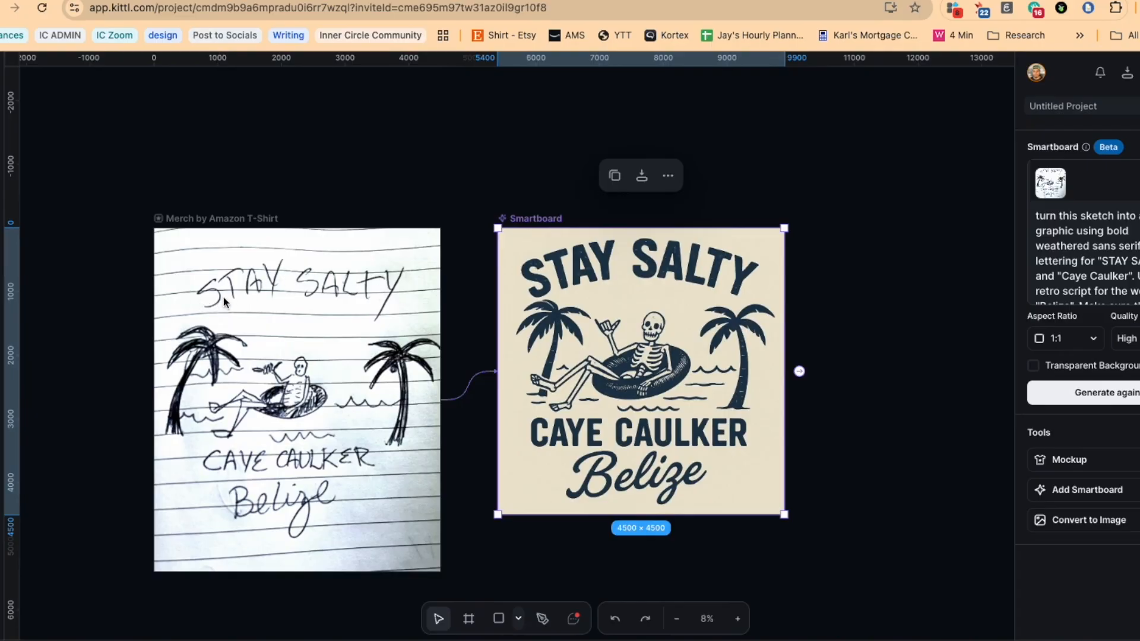
- Compare the hand-drawn sketch with the generated graphic, checking the skeleton's pose, inner tube, palm trees, waves and lettering
scroll(584, 364, up, 5)
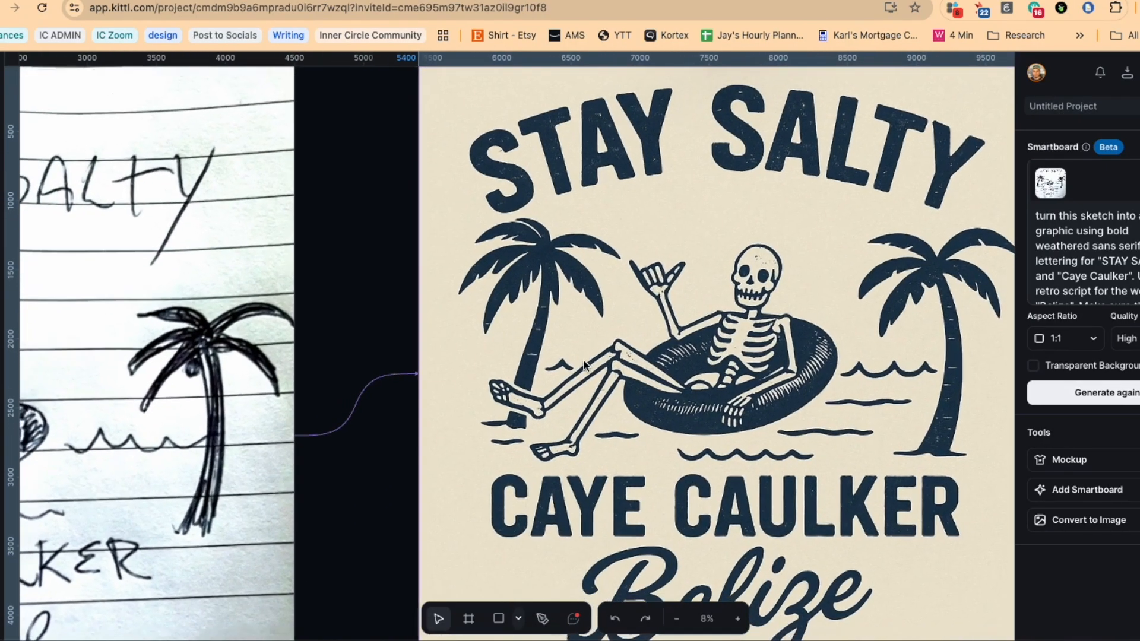
scroll(584, 364, down, 2)
scroll(583, 362, left, 4)
scroll(107, 366, left, 2)
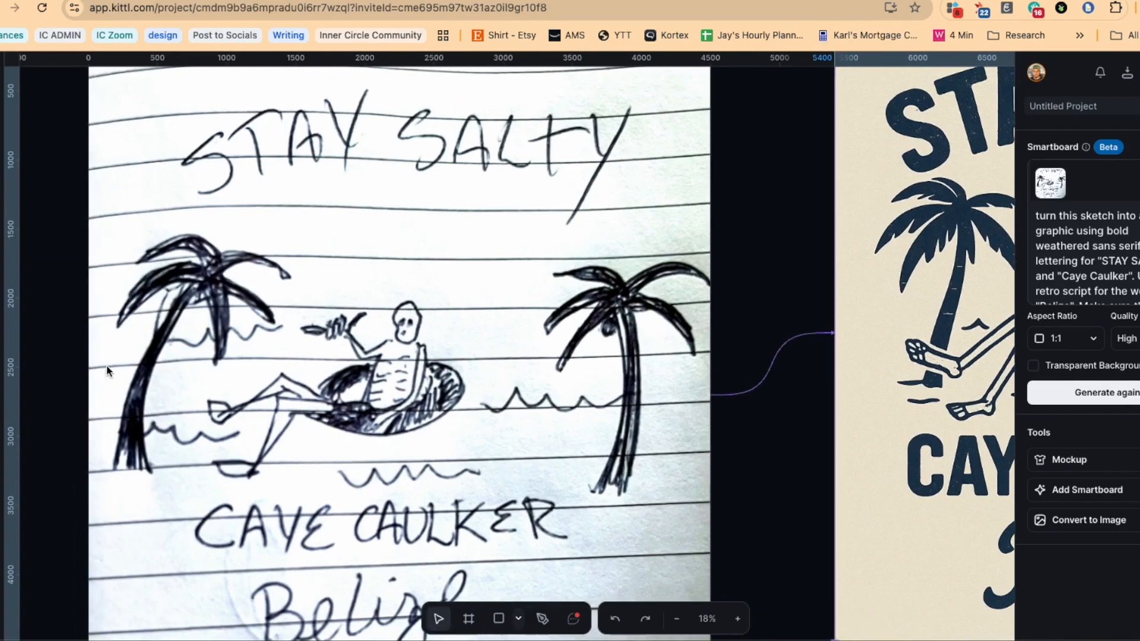
scroll(109, 367, right, 5)
scroll(111, 371, left, 4)
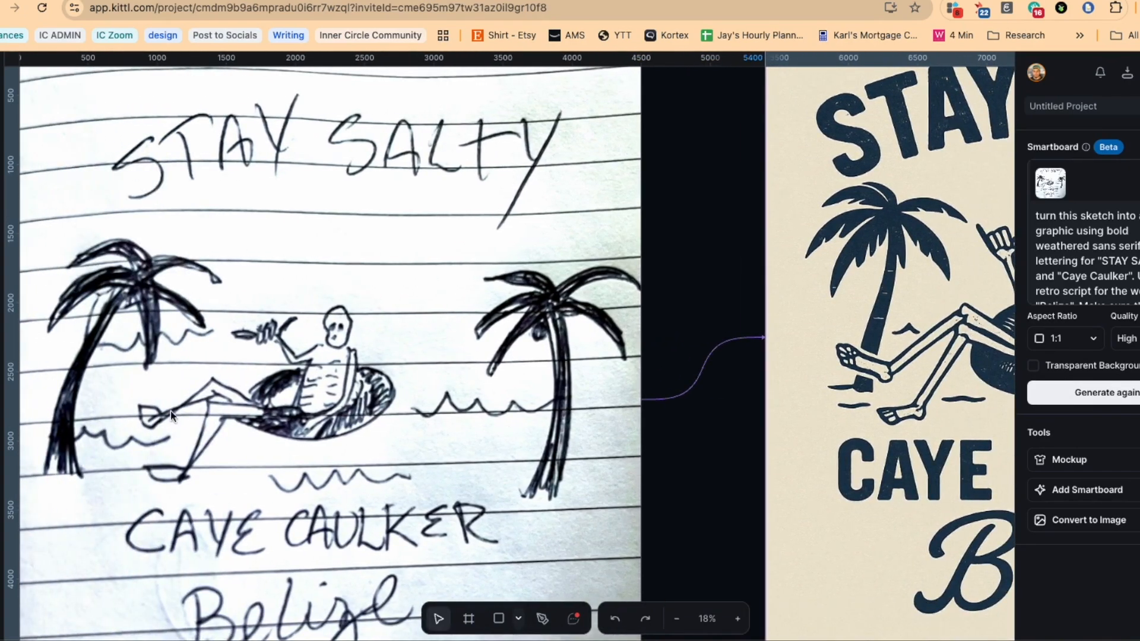
scroll(534, 380, right, 1)
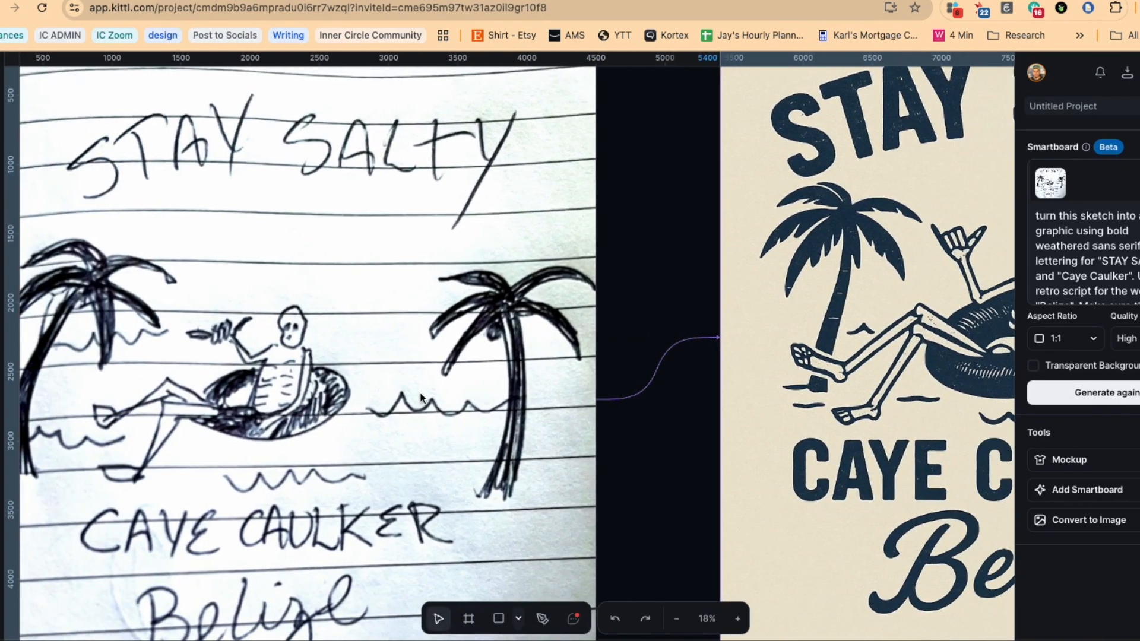
scroll(402, 416, right, 2)
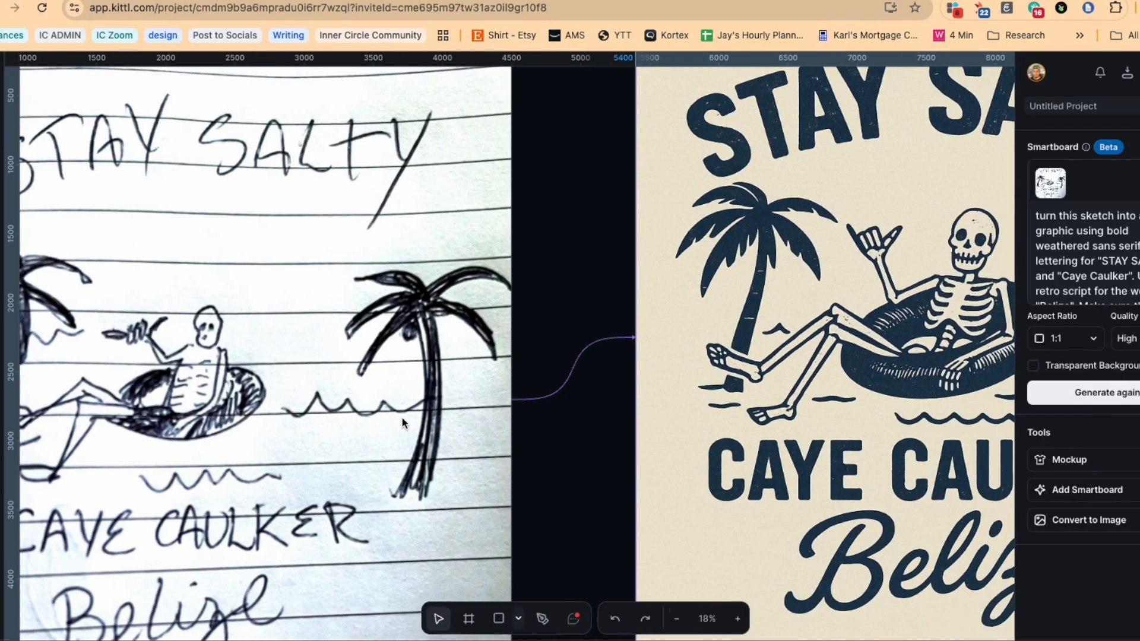
scroll(825, 355, right, 4)
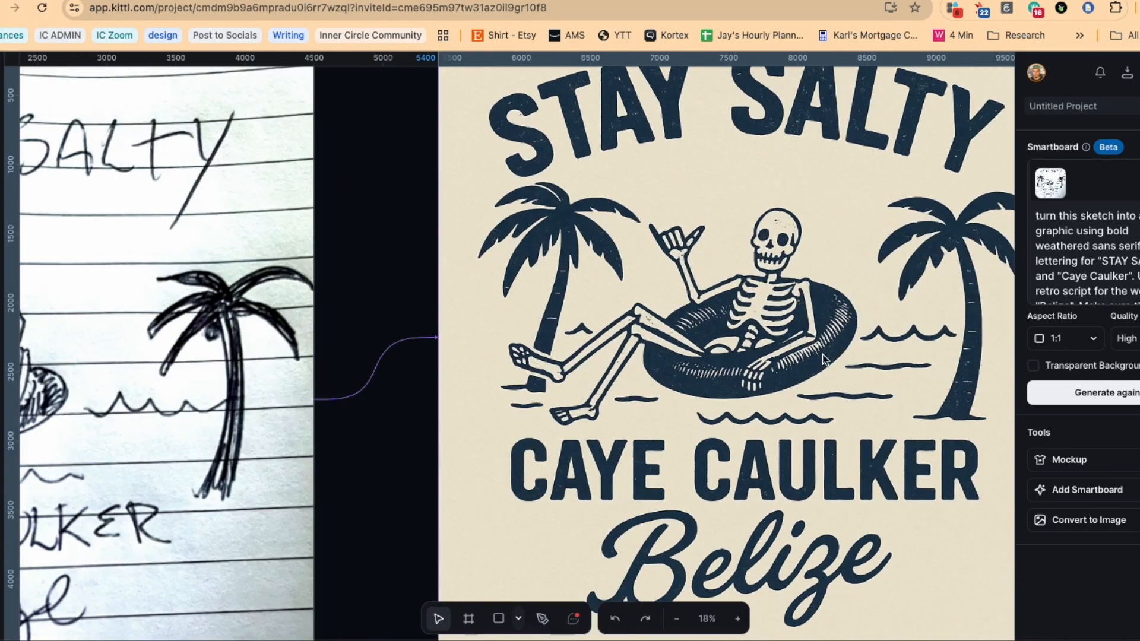
scroll(735, 361, left, 4)
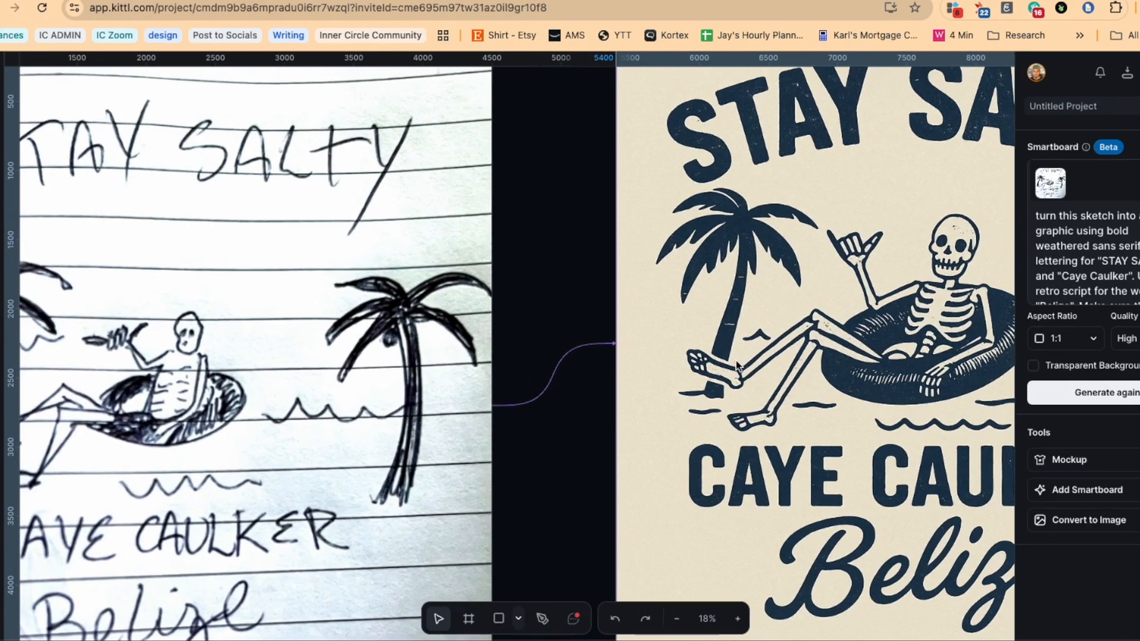
scroll(897, 405, right, 3)
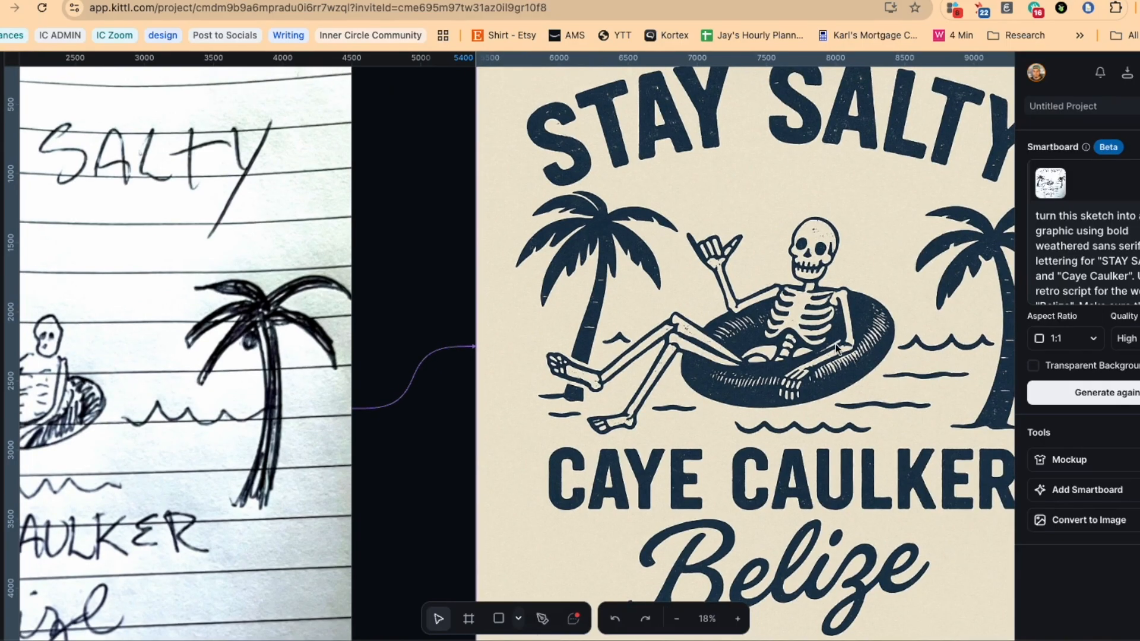
scroll(355, 461, left, 5)
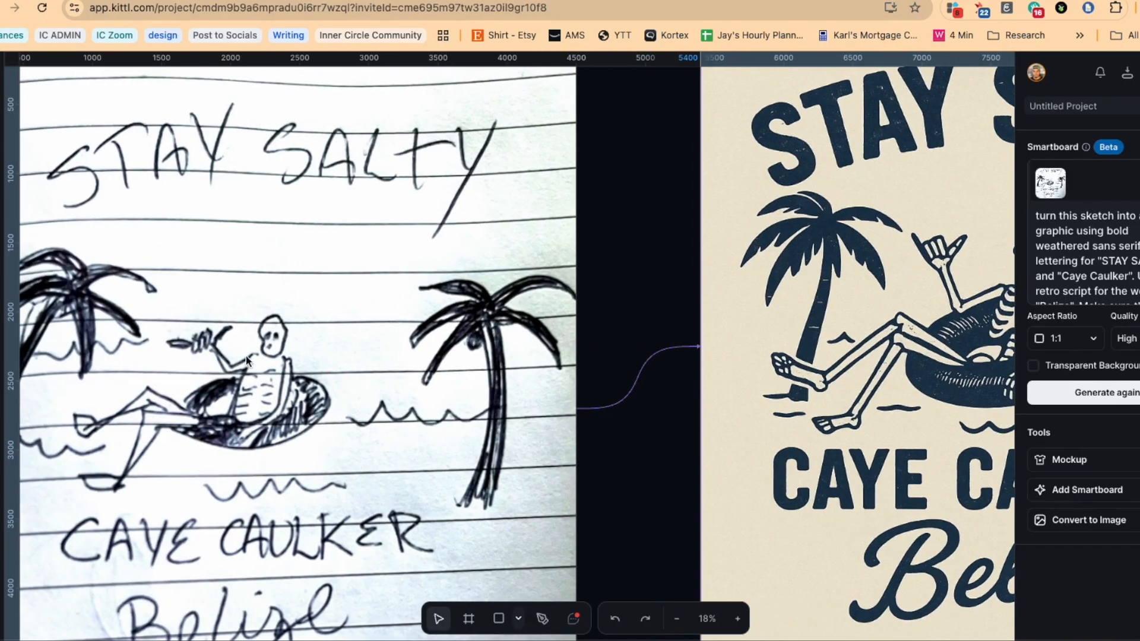
scroll(274, 387, right, 1)
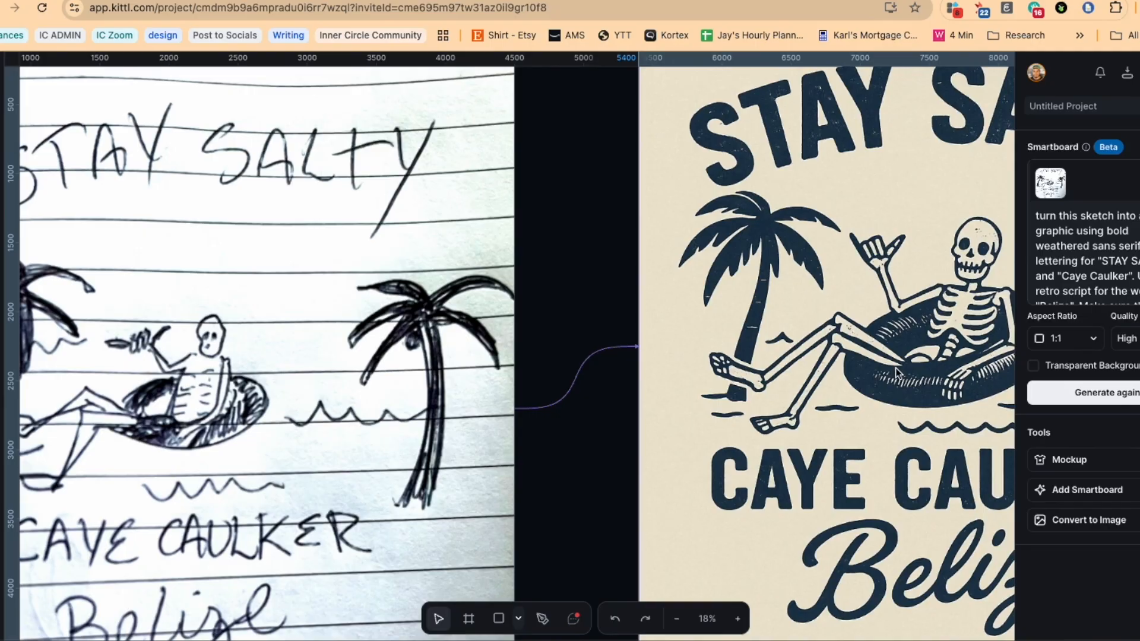
scroll(896, 372, right, 5)
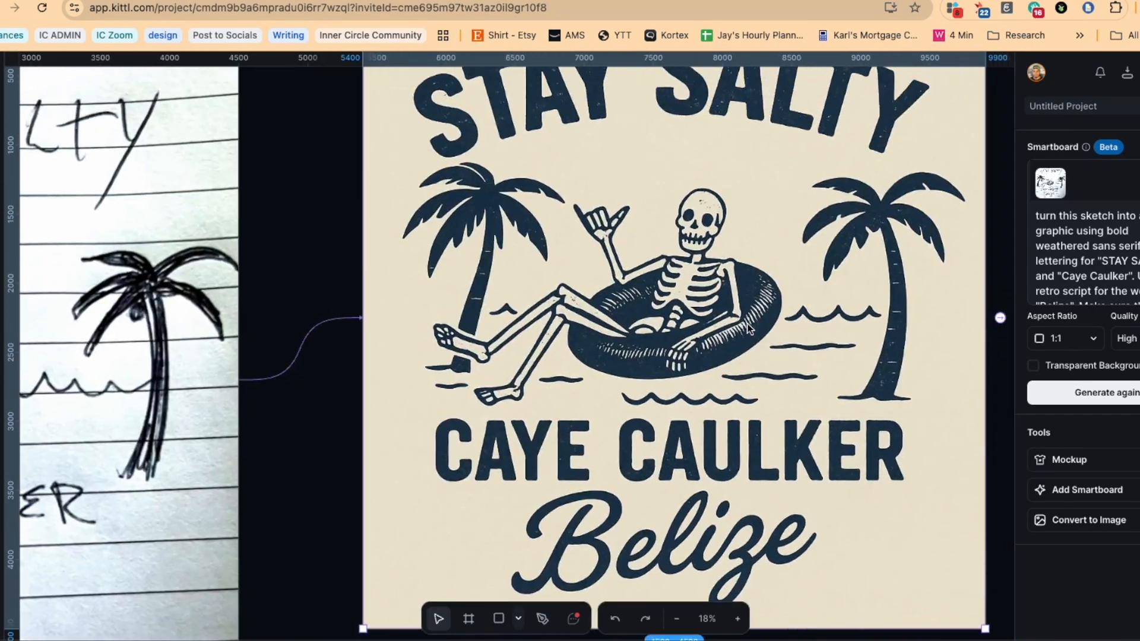
scroll(579, 395, down, 3)
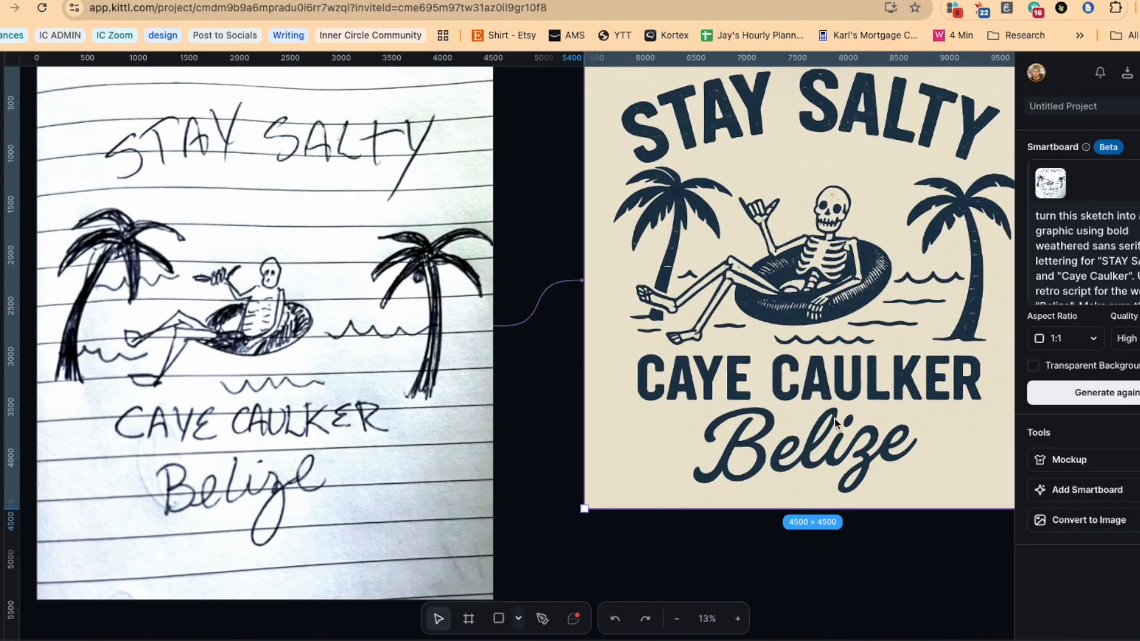
scroll(835, 419, right, 1)
scroll(902, 377, up, 1)
scroll(903, 377, right, 1)
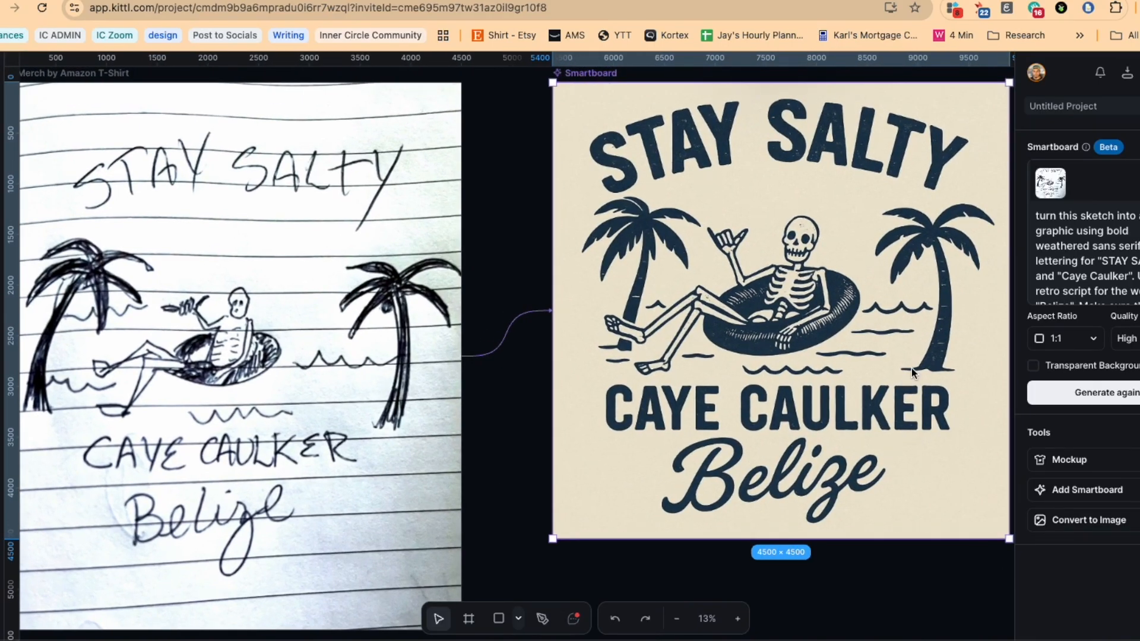
- Add a Smartboard linked to the generated graphic and generate a variation with the prompt "make it full color"
scroll(911, 369, right, 3)
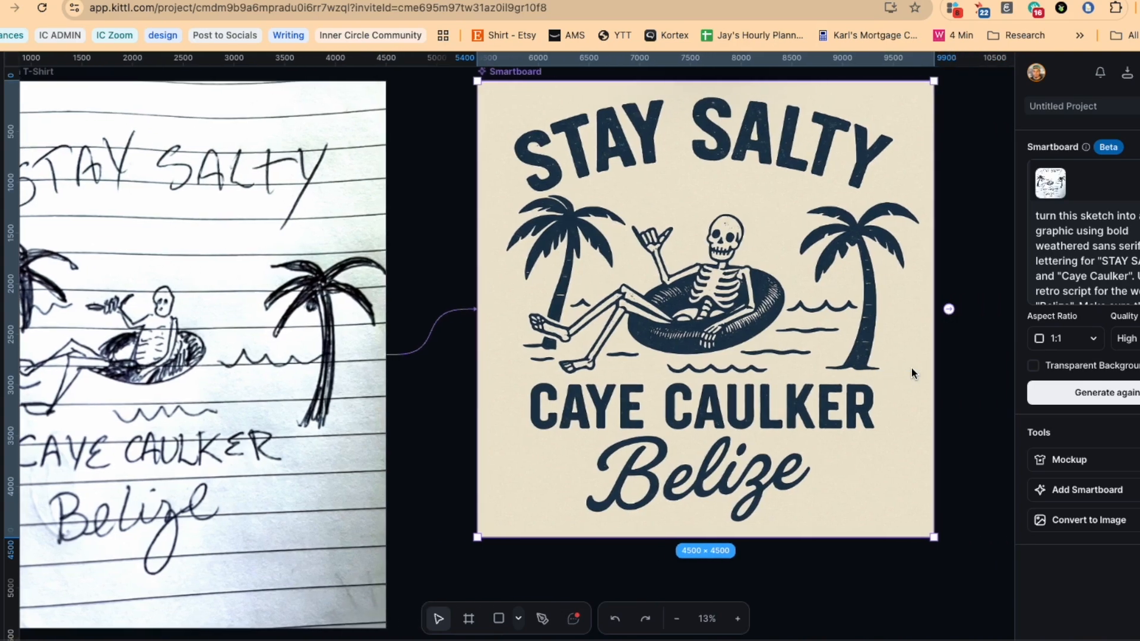
scroll(911, 368, up, 3)
scroll(911, 373, down, 2)
scroll(911, 373, right, 1)
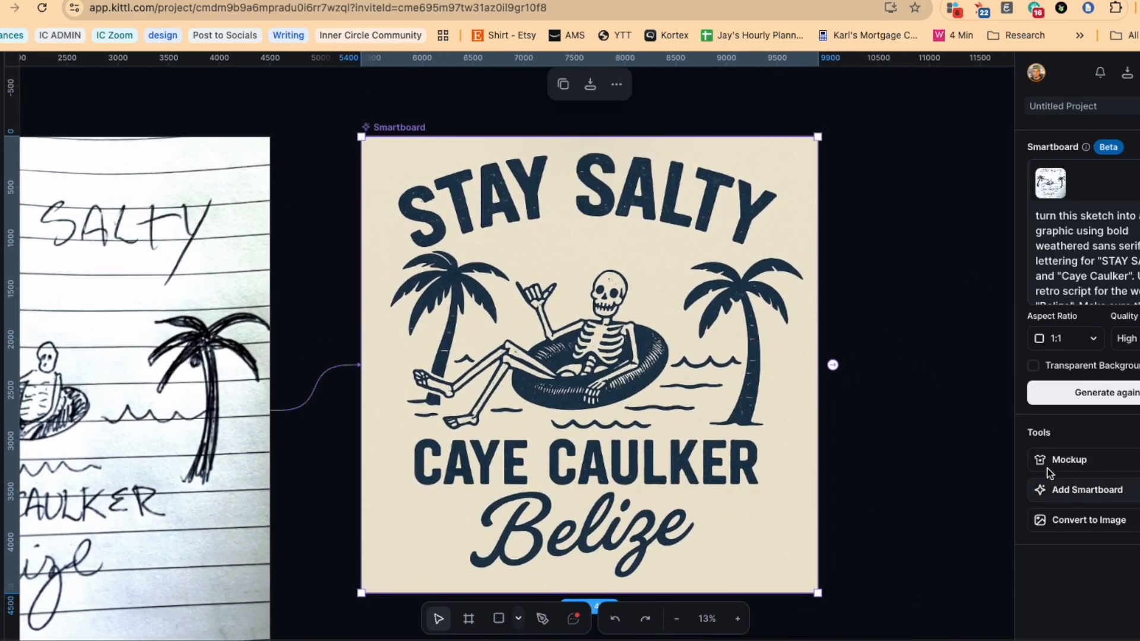
click(833, 365)
scroll(834, 368, right, 5)
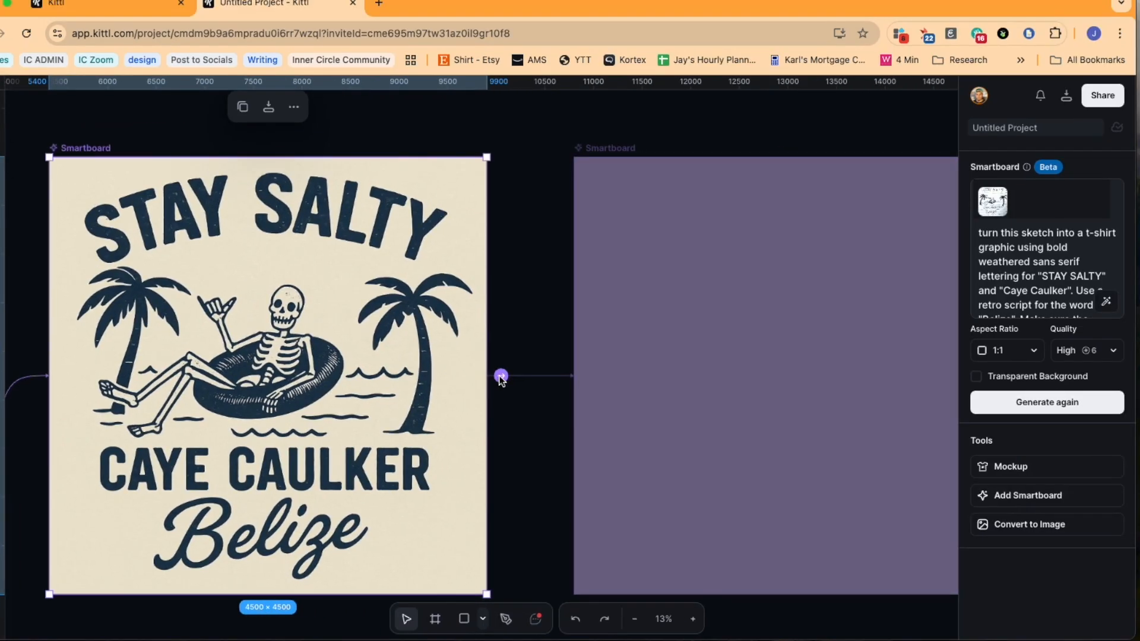
click(537, 366)
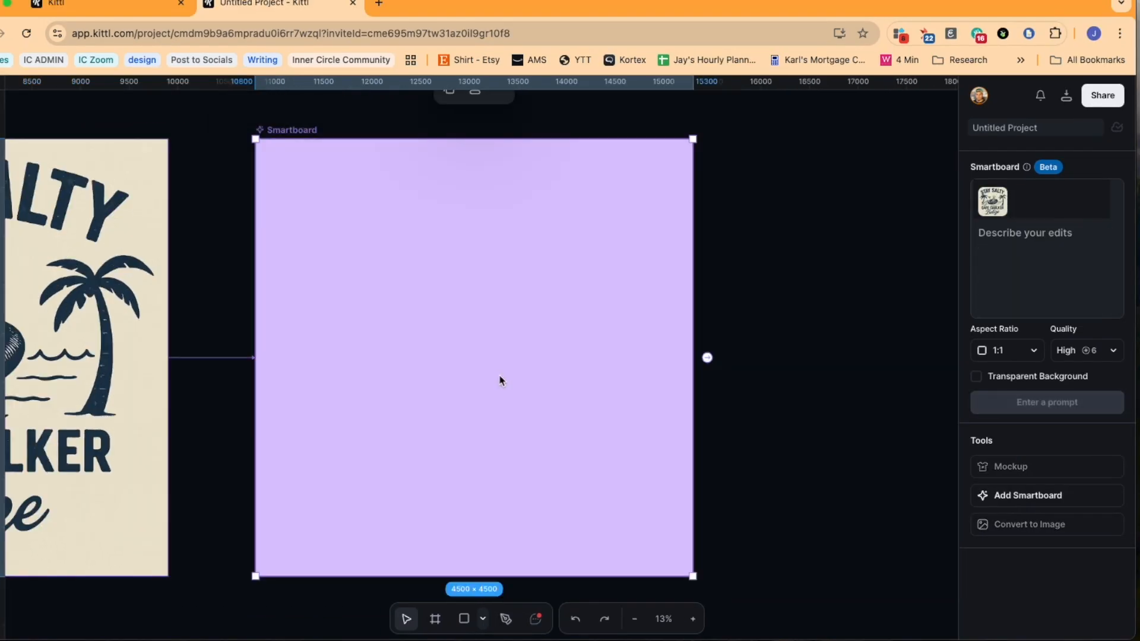
scroll(446, 355, left, 4)
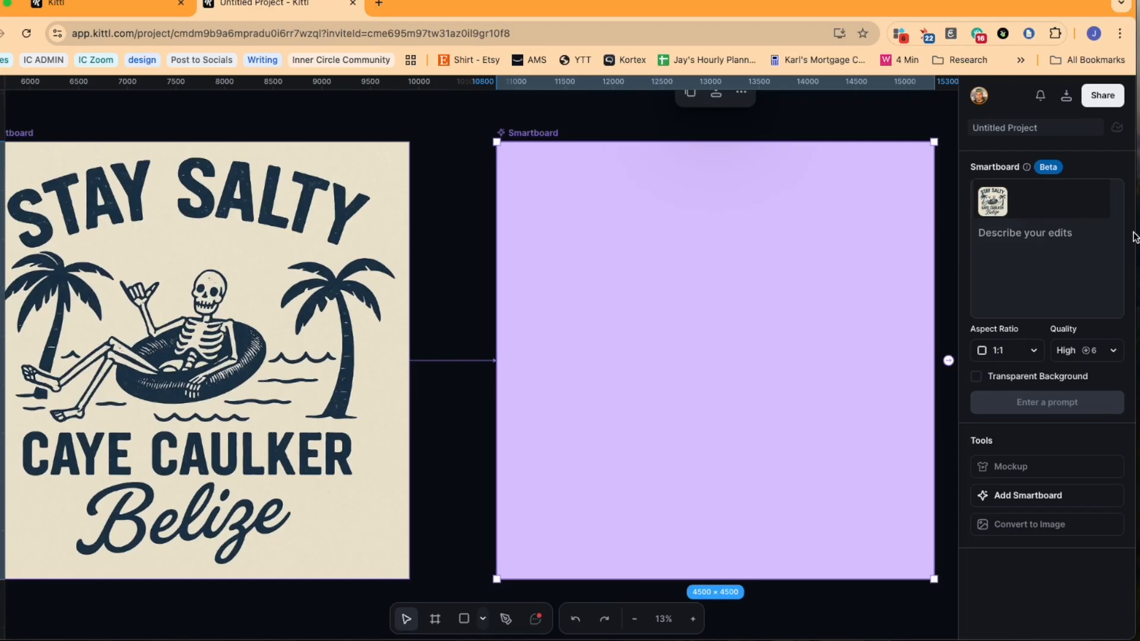
click(1046, 236)
text(make )
text(it full color)
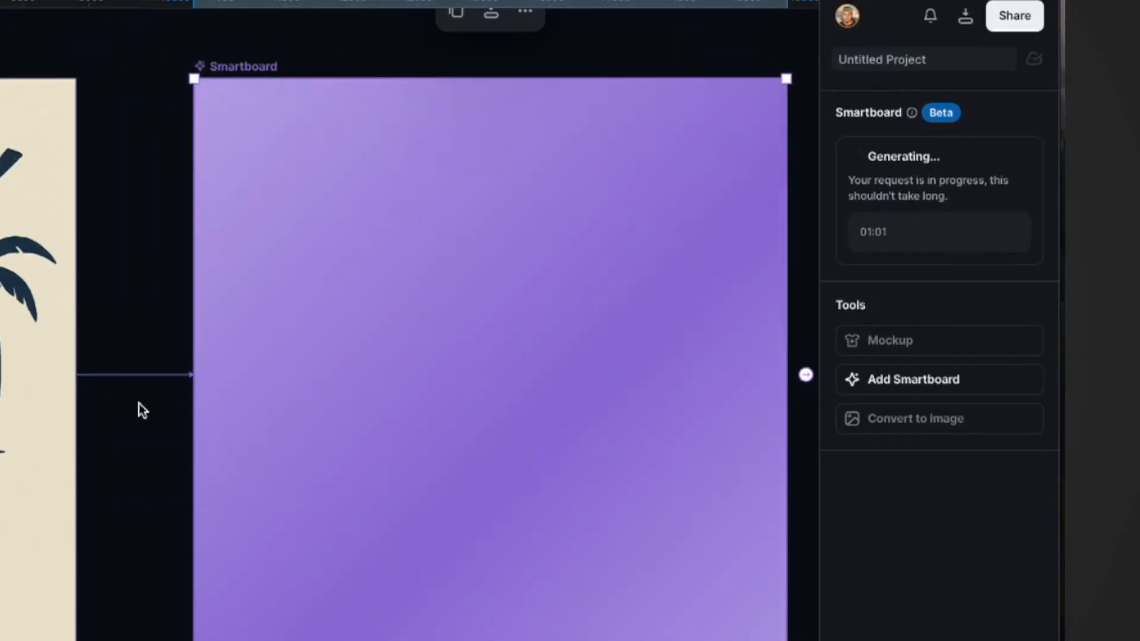
- Branch a second Smartboard from the original generated graphic and generate it with "make it a pirate skeleton with a parrot on his shoulder"
click(366, 332)
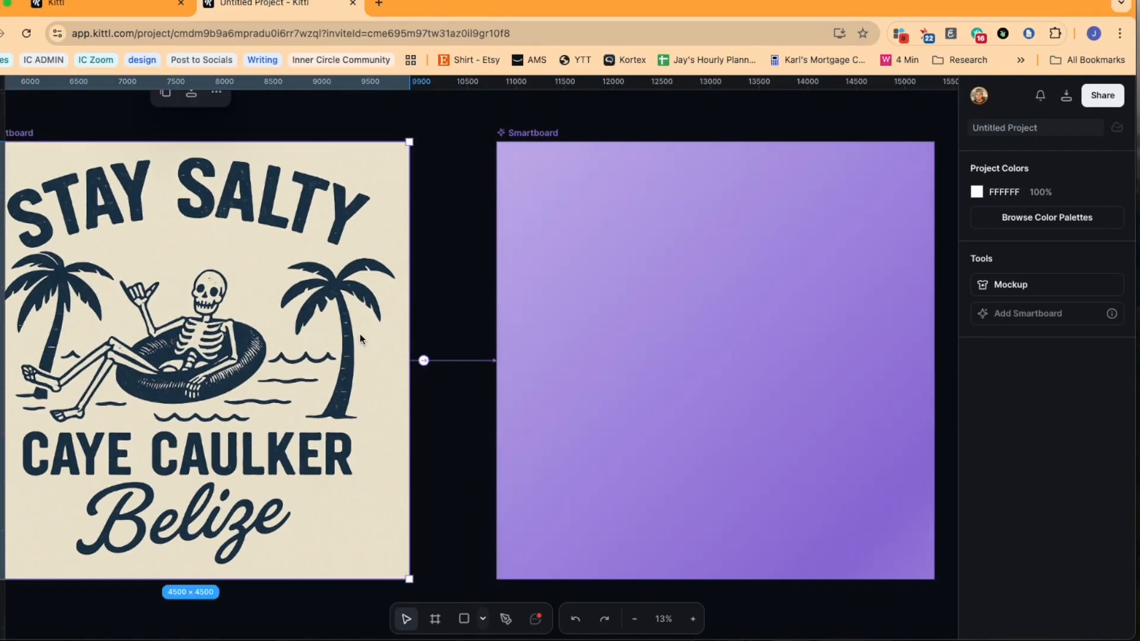
scroll(444, 312, down, 3)
scroll(443, 314, down, 5)
scroll(443, 315, up, 3)
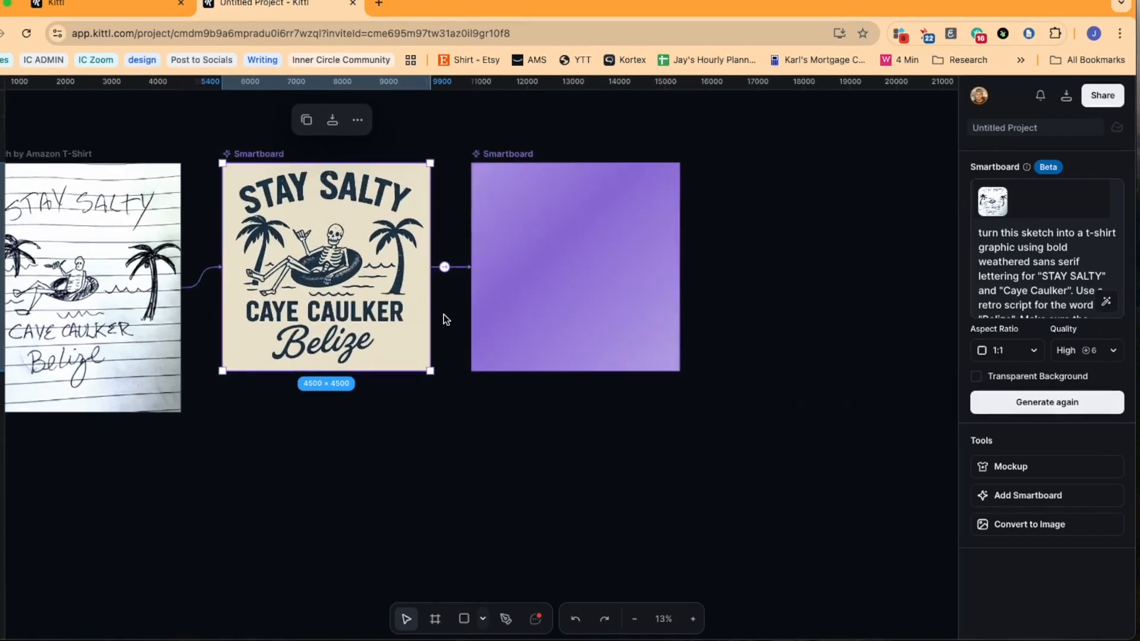
scroll(444, 315, up, 2)
click(442, 261)
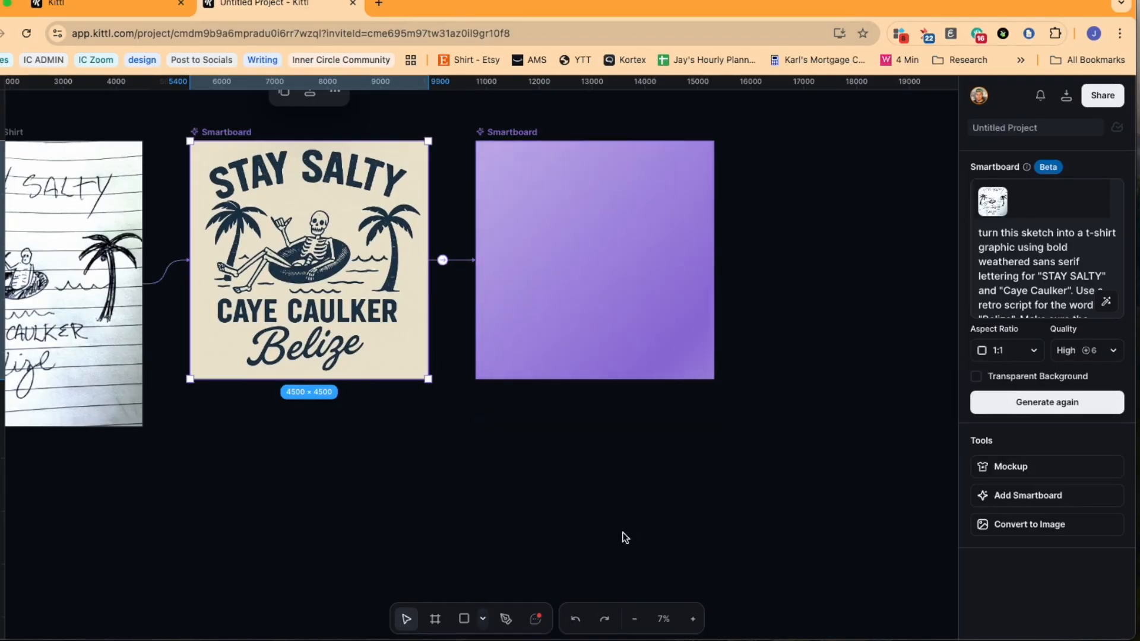
click(442, 260)
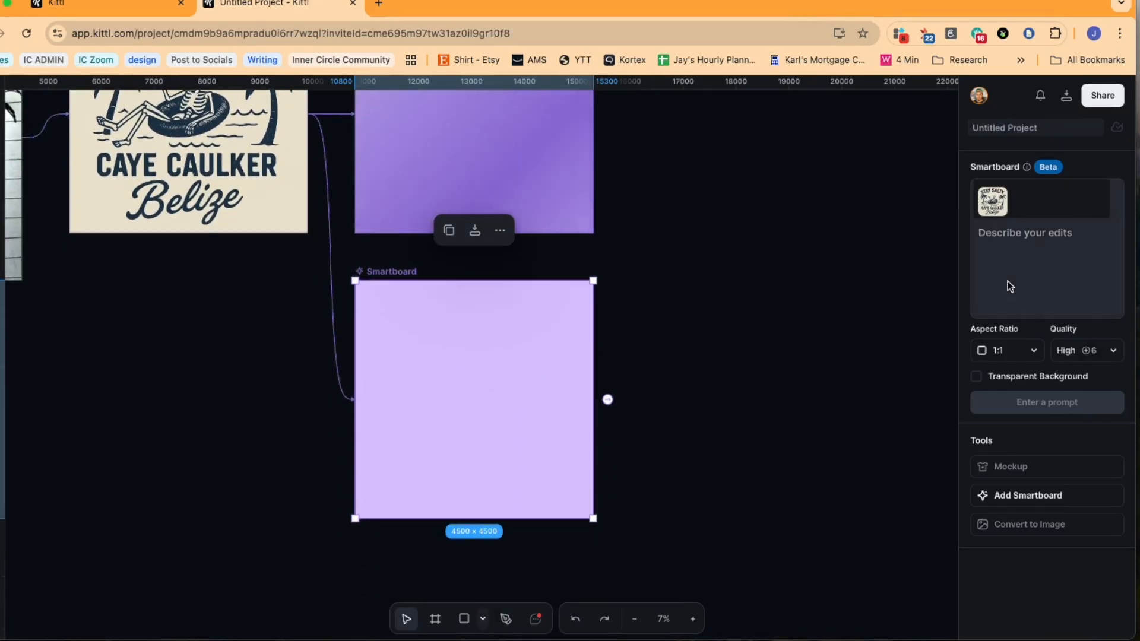
click(1067, 257)
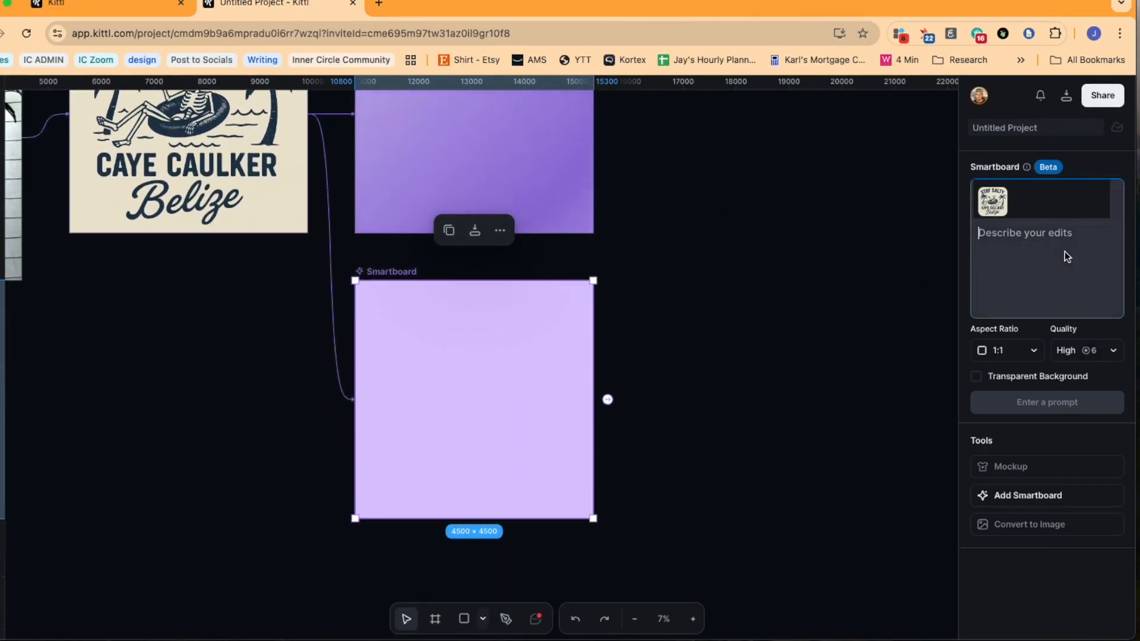
text(make it a pirate skeleton with a parrot on his shoulder)
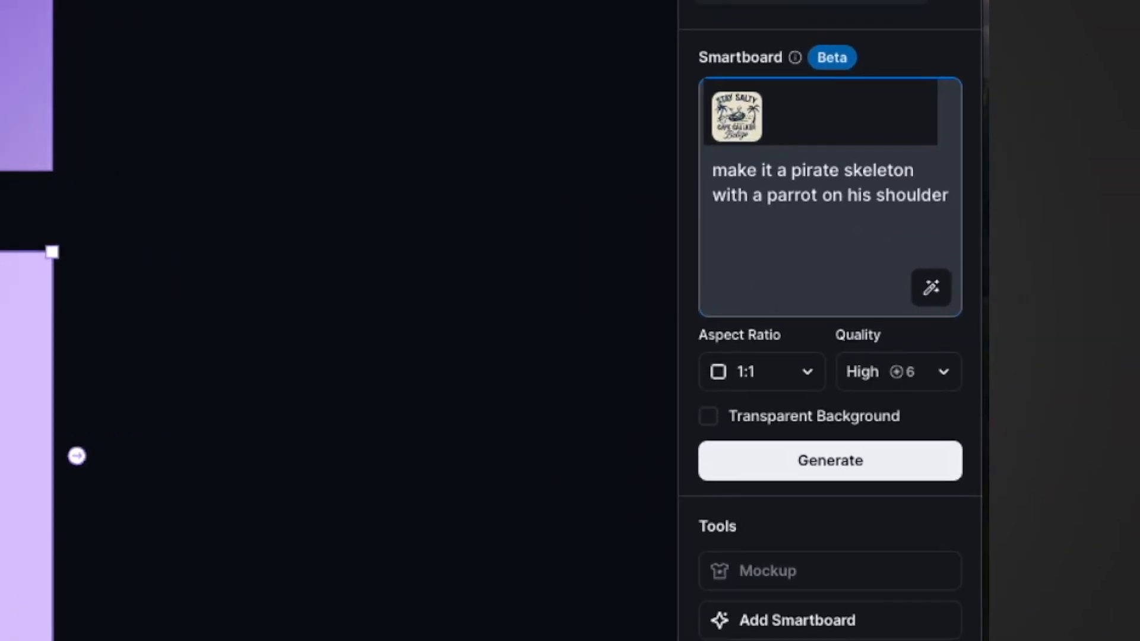
key(Return)
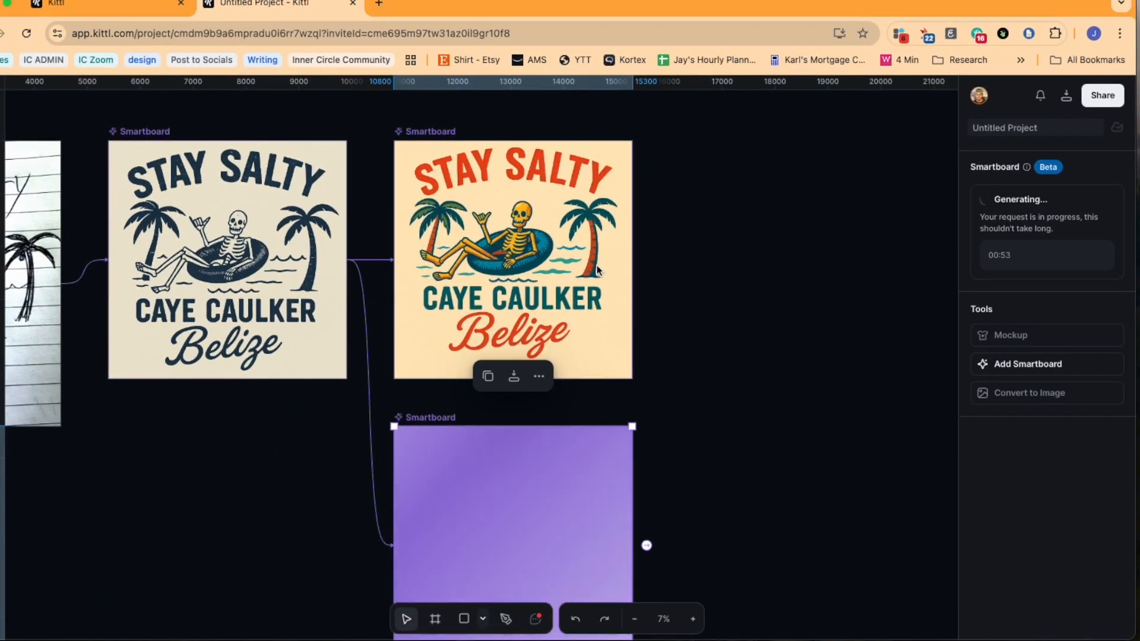
- Compare the full-color version with the one-color graphic, checking the skeleton, inner tube, palm trees and the texture of the lettering
scroll(544, 260, up, 5)
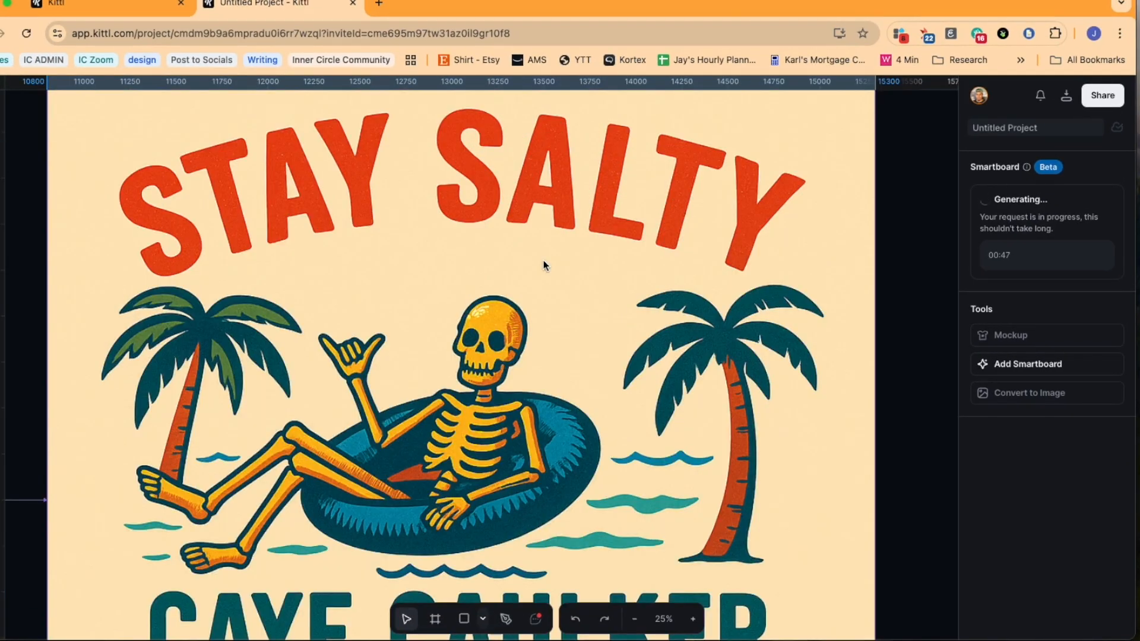
scroll(543, 261, down, 3)
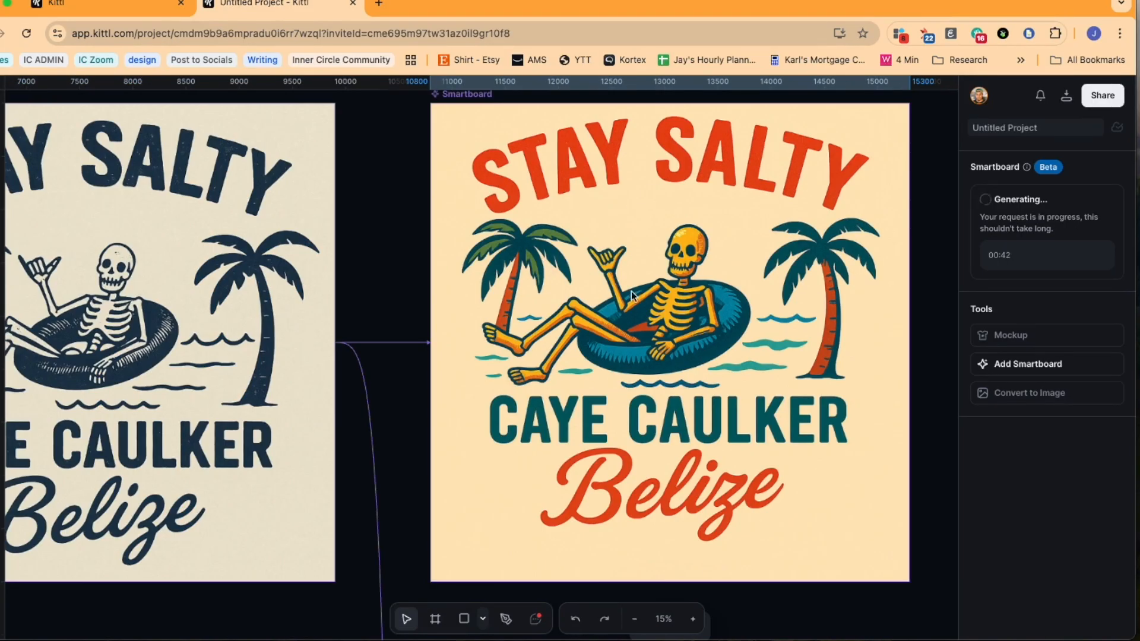
scroll(416, 291, left, 3)
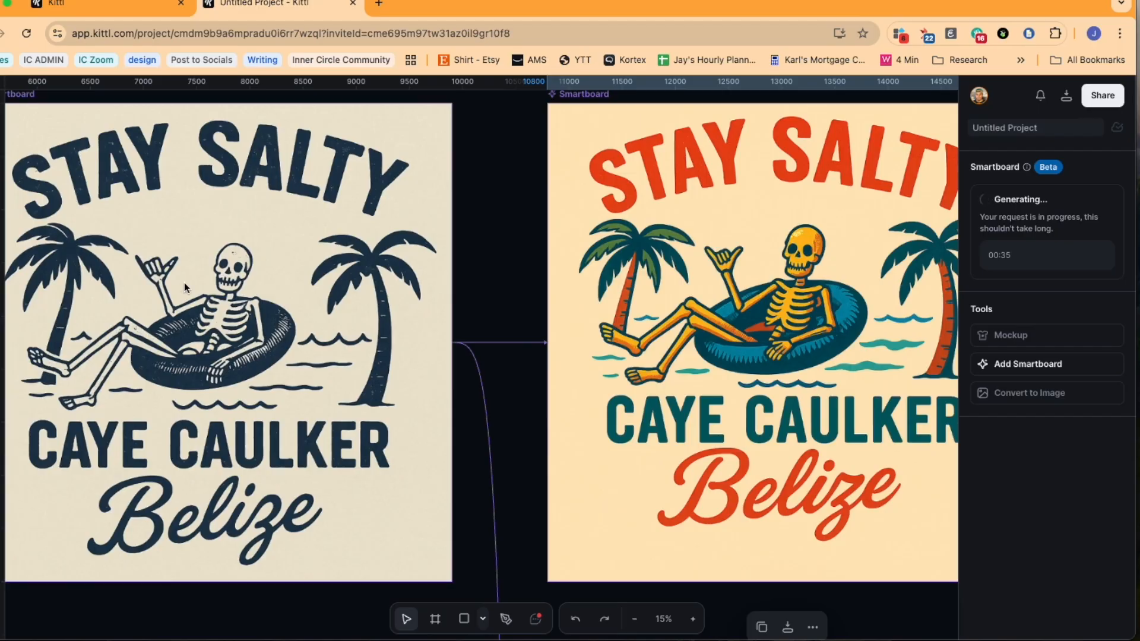
scroll(782, 348, right, 3)
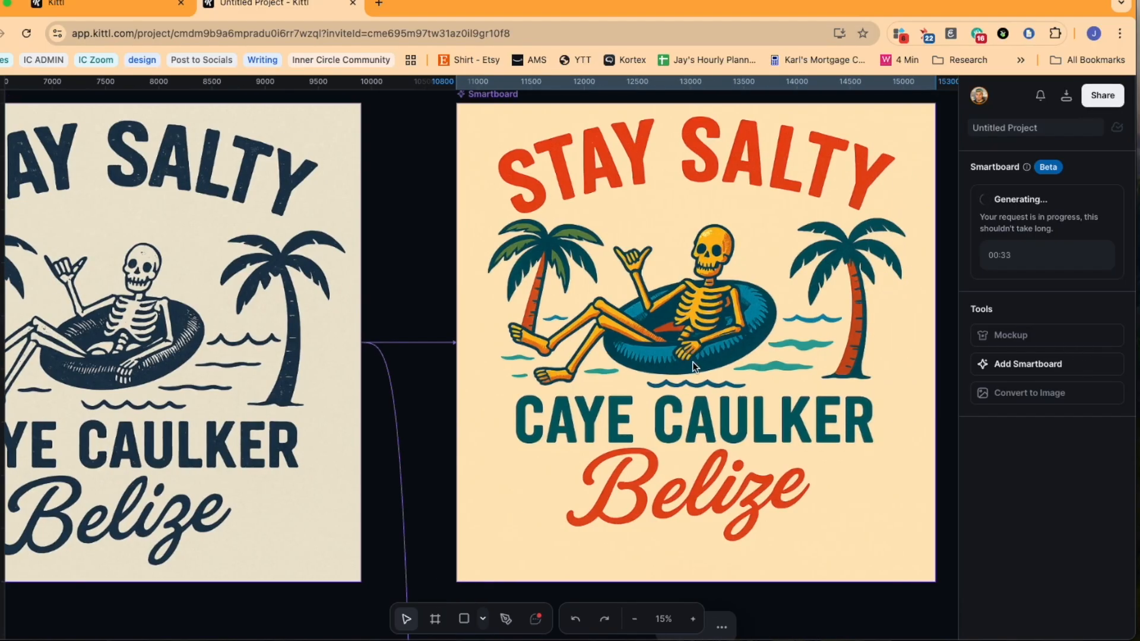
scroll(679, 501, left, 2)
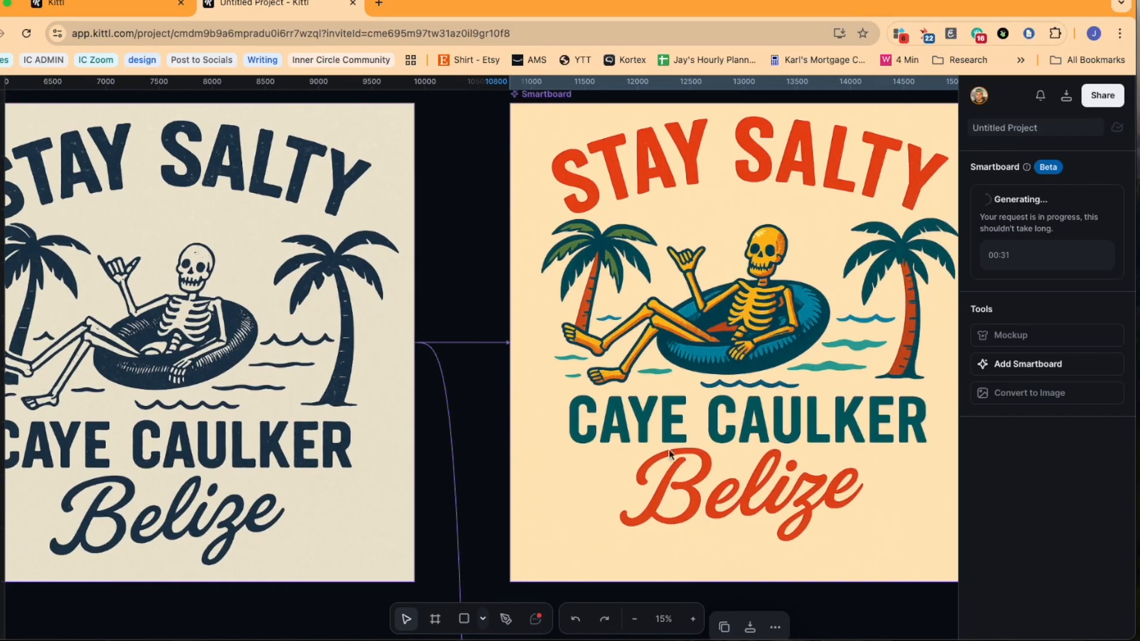
scroll(704, 209, up, 5)
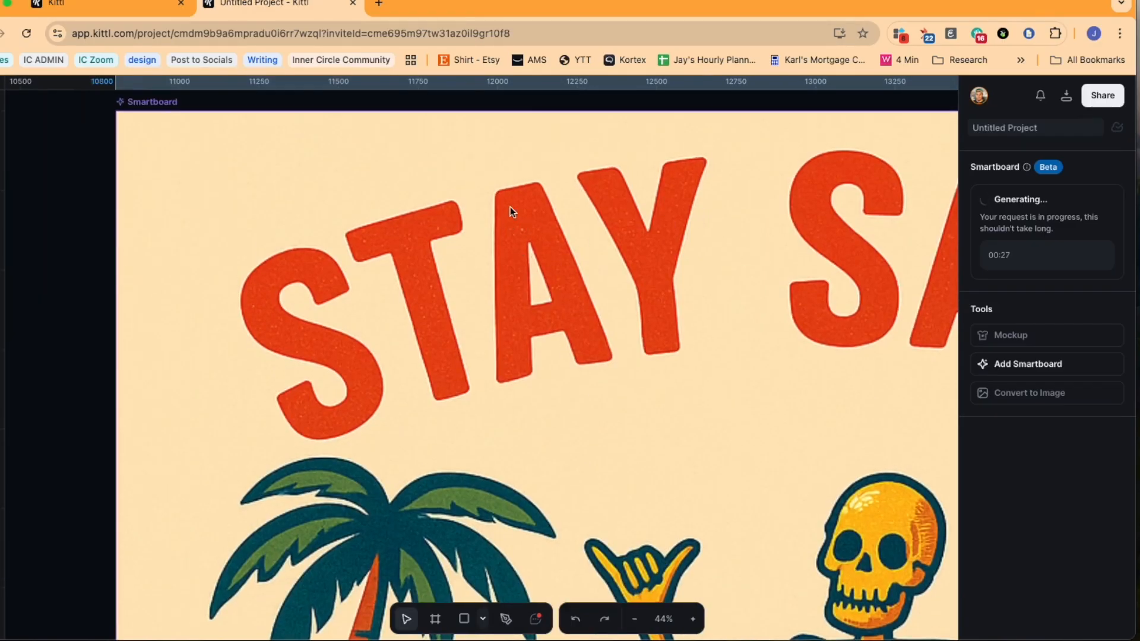
scroll(665, 297, down, 8)
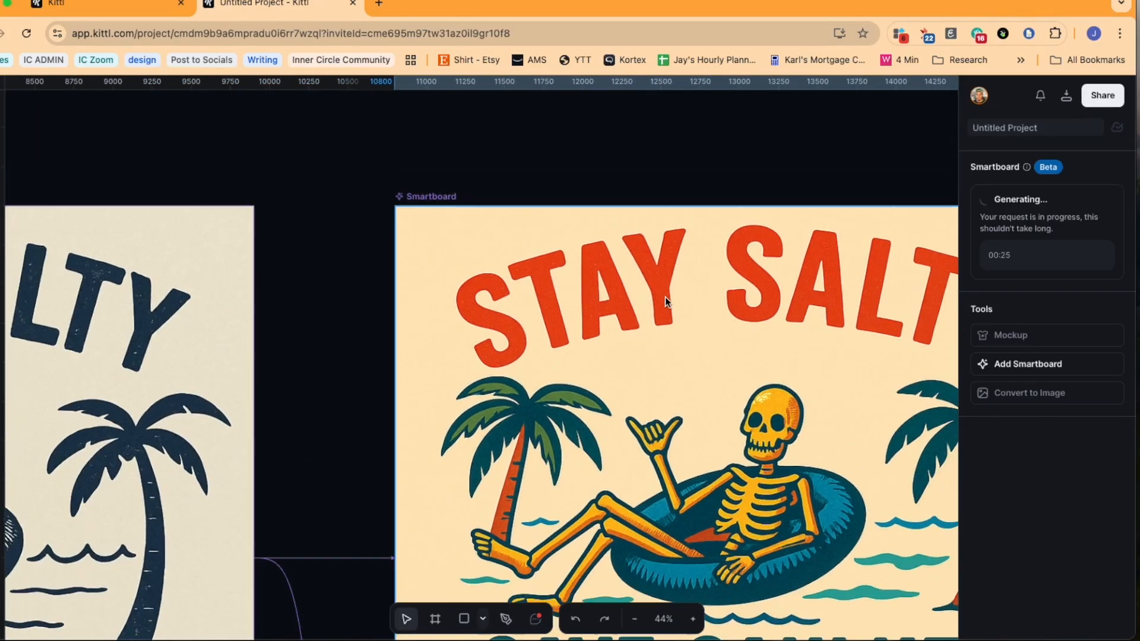
scroll(695, 433, down, 6)
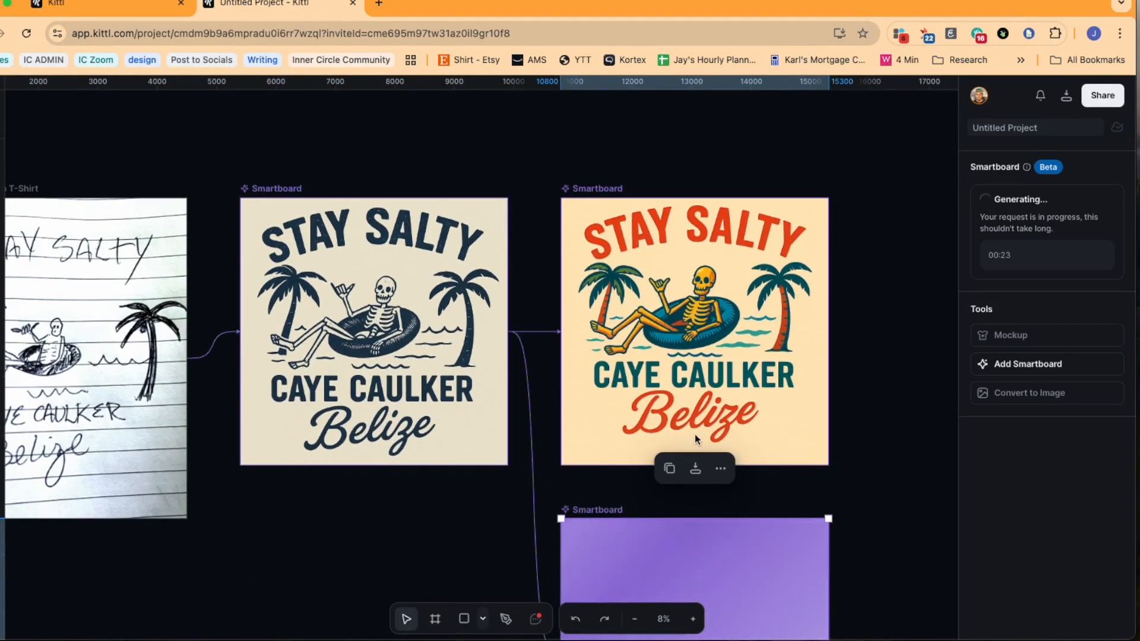
- Generate a Smartboard linked to the pirate version: "put a silhouette of a pirate ship in the background and set it all on a black background"
scroll(708, 423, right, 5)
scroll(708, 423, down, 2)
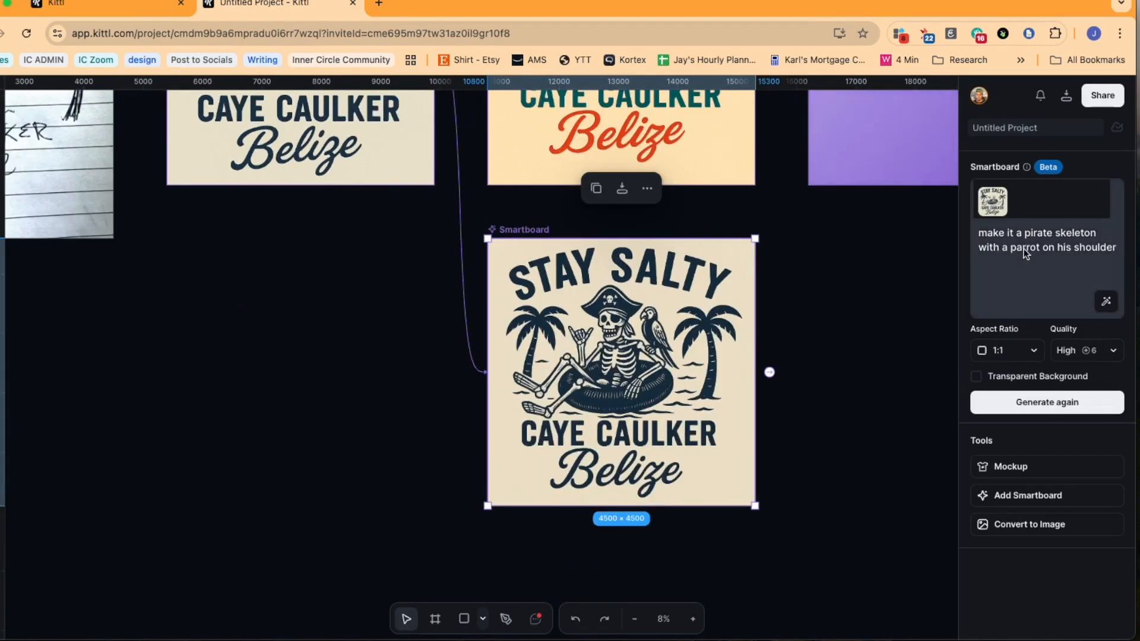
scroll(766, 333, up, 5)
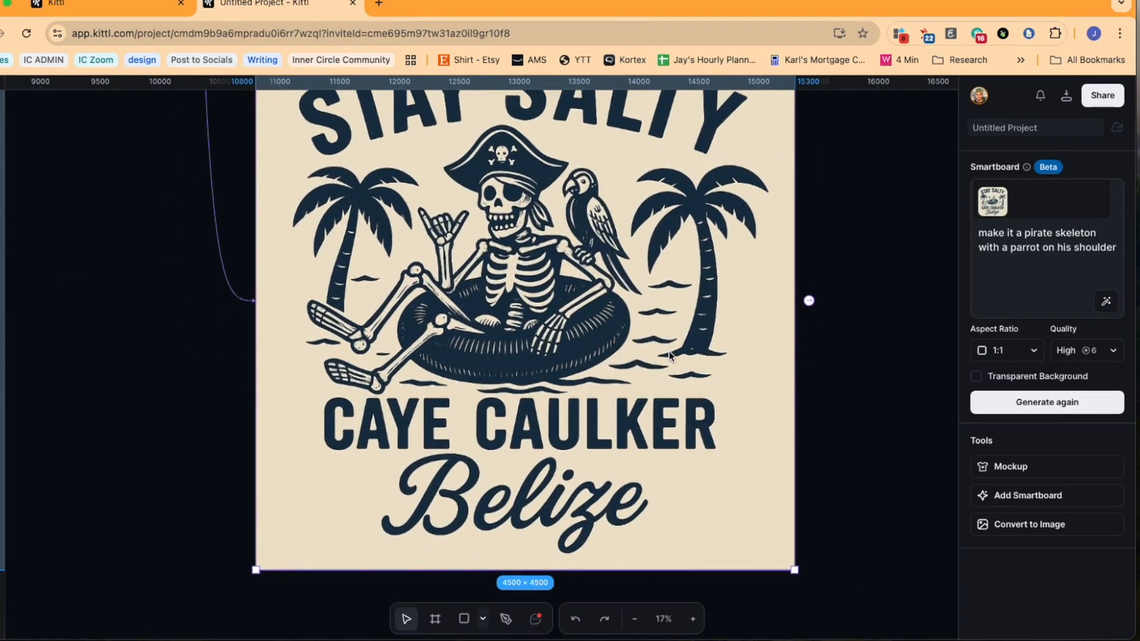
scroll(669, 348, down, 6)
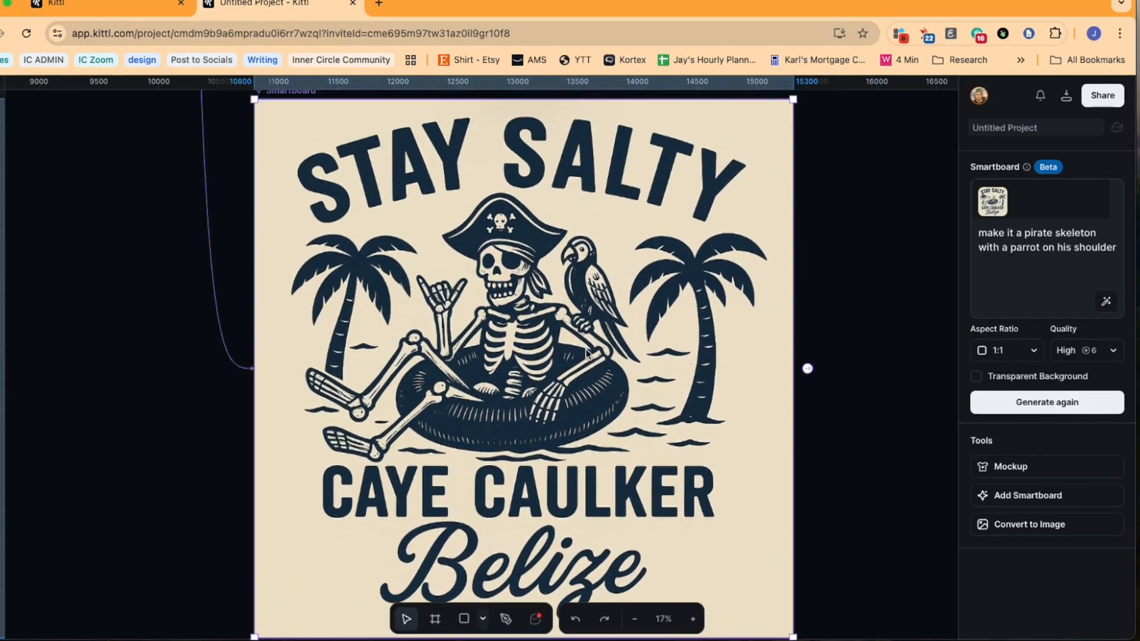
scroll(586, 352, up, 2)
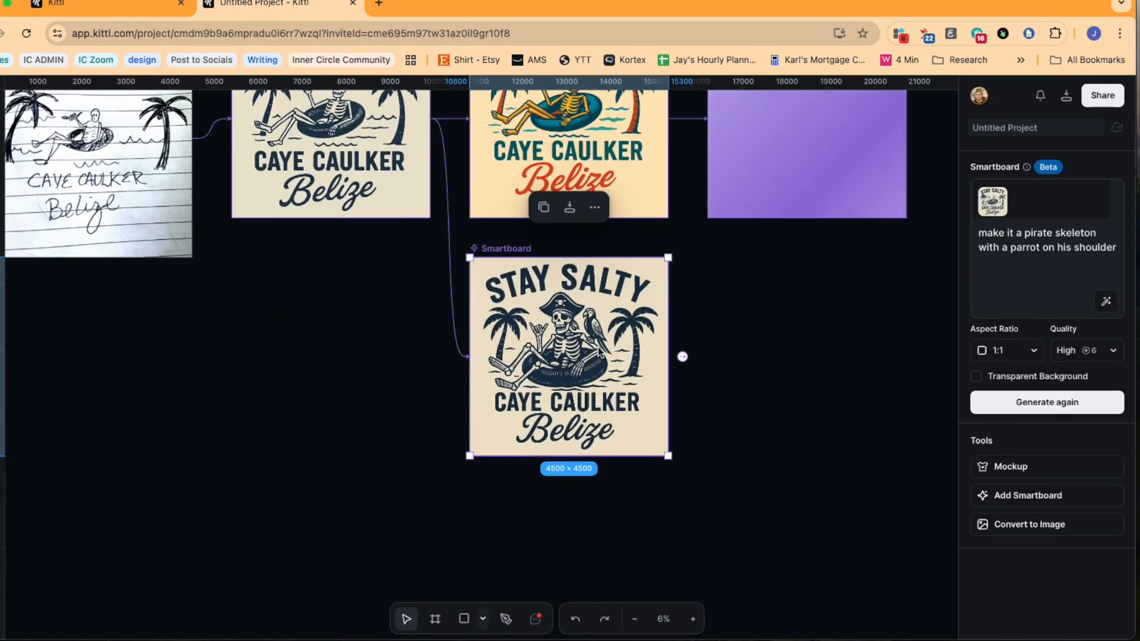
scroll(599, 351, up, 5)
scroll(597, 347, right, 3)
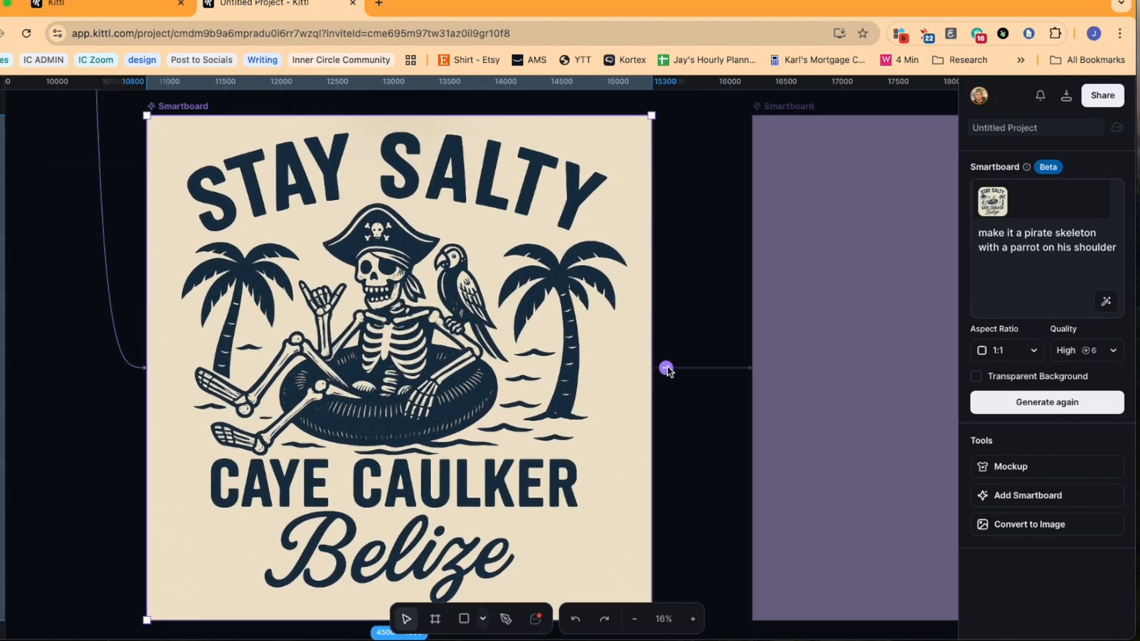
click(667, 369)
click(1063, 241)
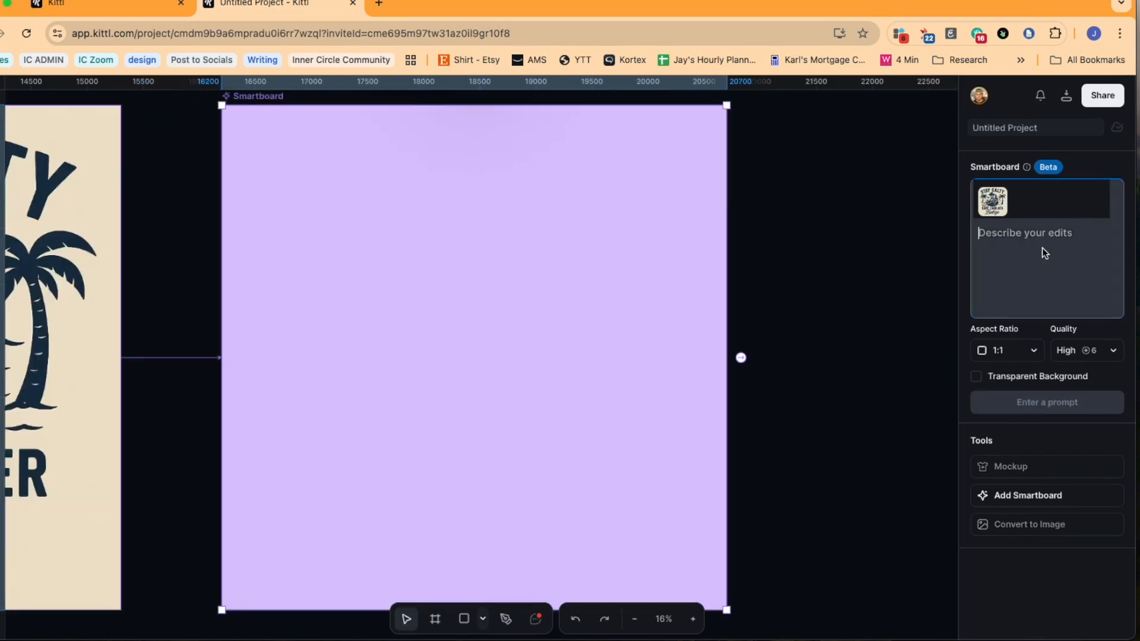
text(put a silhouette of a pirate ship in the background and set it all on)
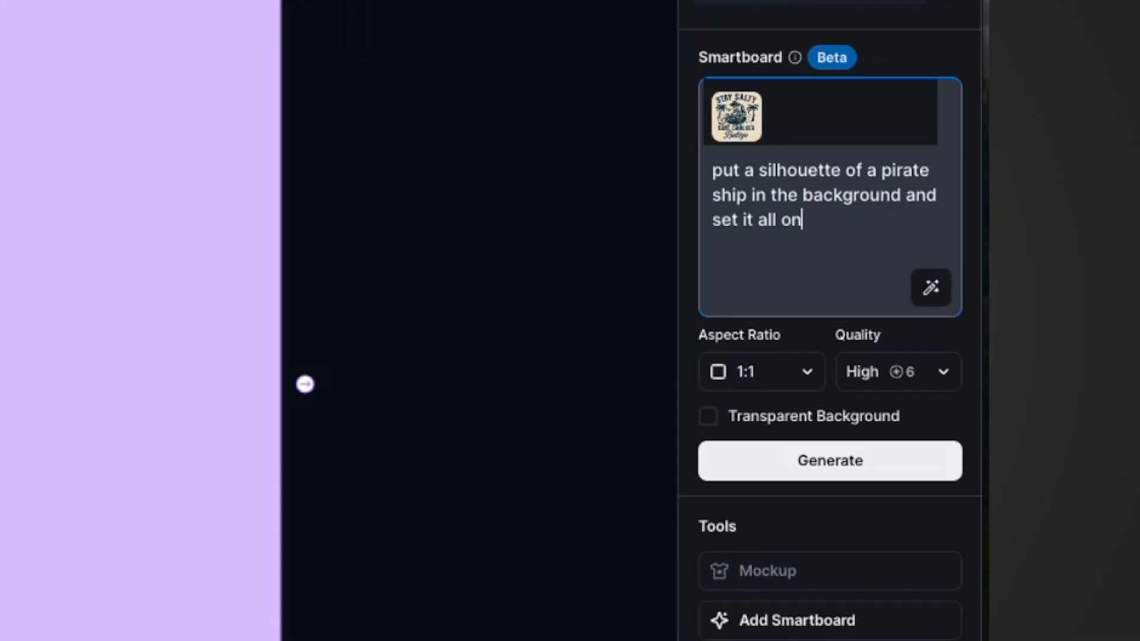
text( a black background)
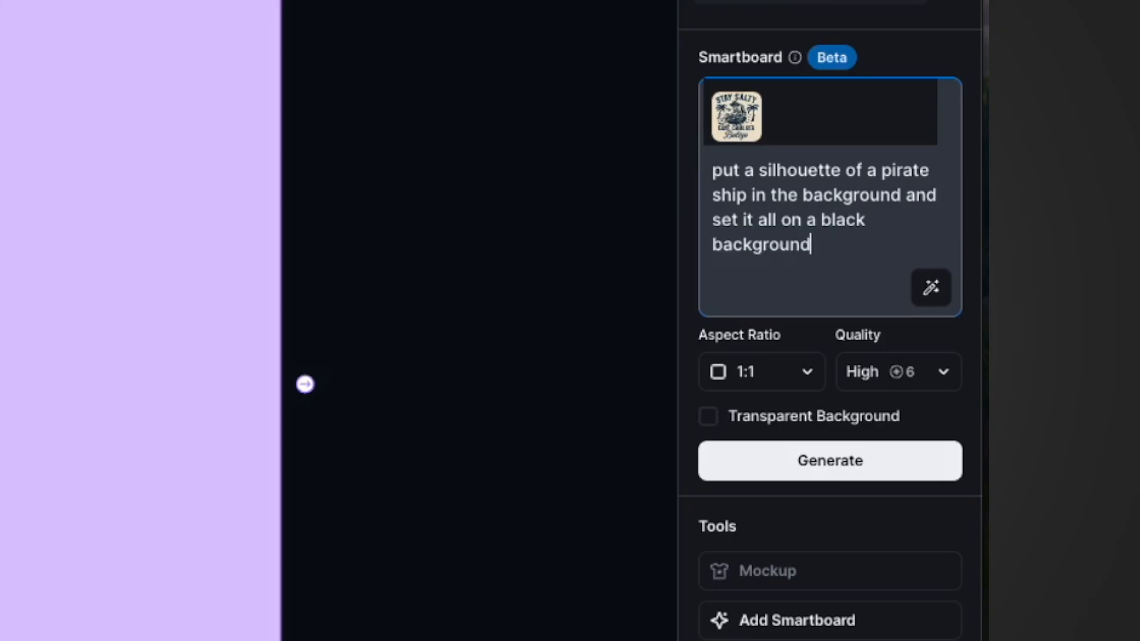
key(Return)
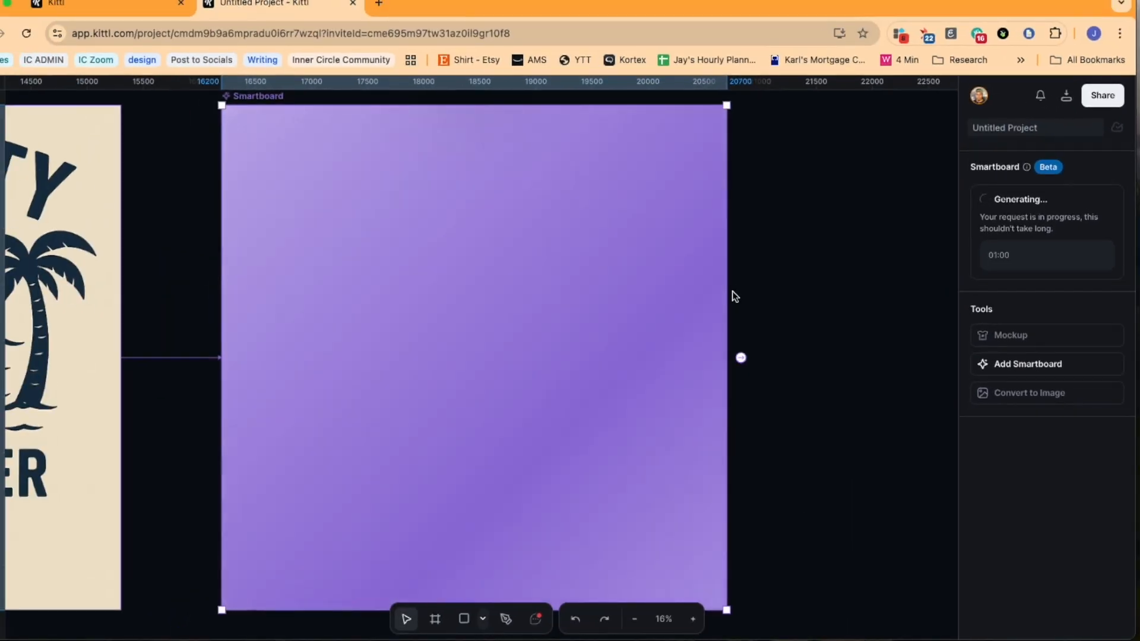
- Generate a Smartboard linked to the super distressed version with the prompt "set it all on a solid blank background"
scroll(718, 298, left, 1)
scroll(717, 298, up, 1)
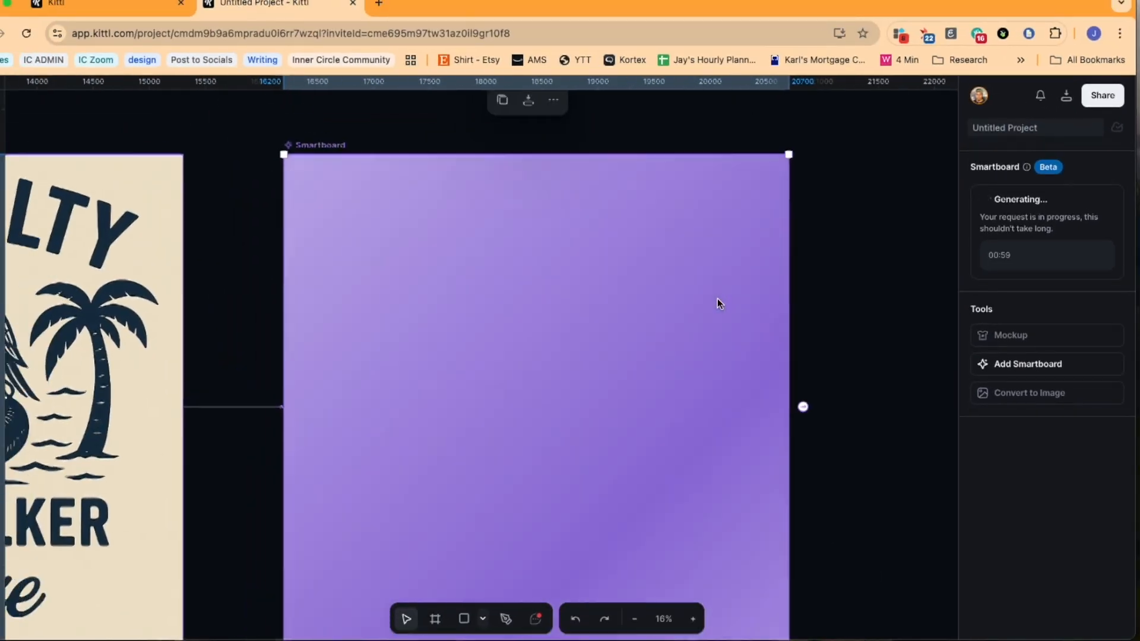
scroll(718, 298, left, 7)
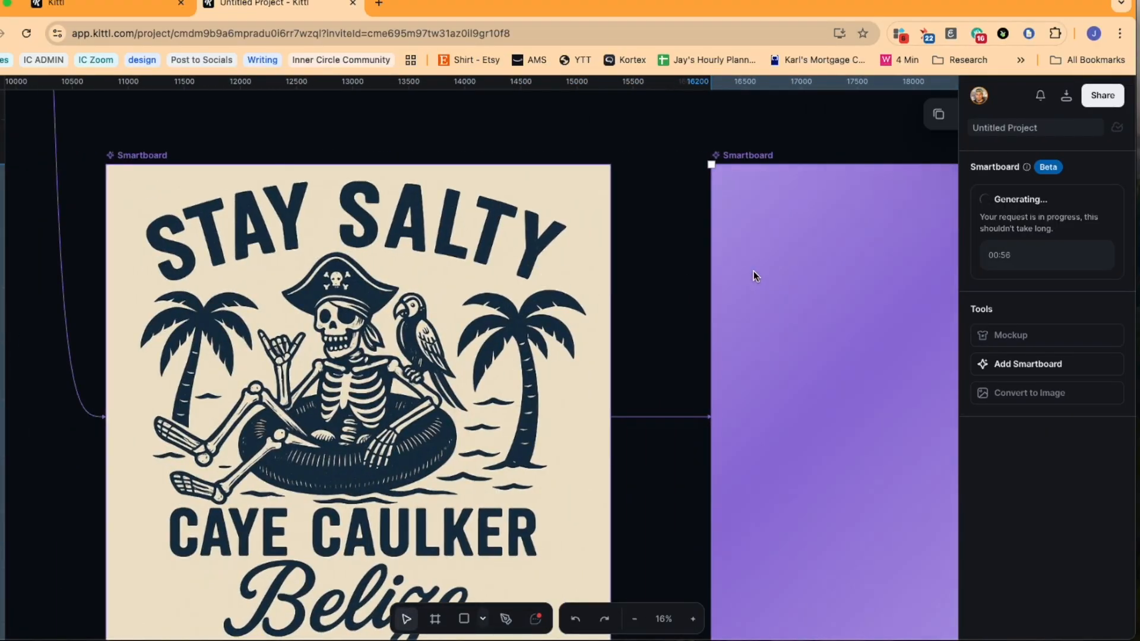
scroll(756, 274, right, 5)
scroll(815, 279, up, 4)
scroll(815, 279, up, 3)
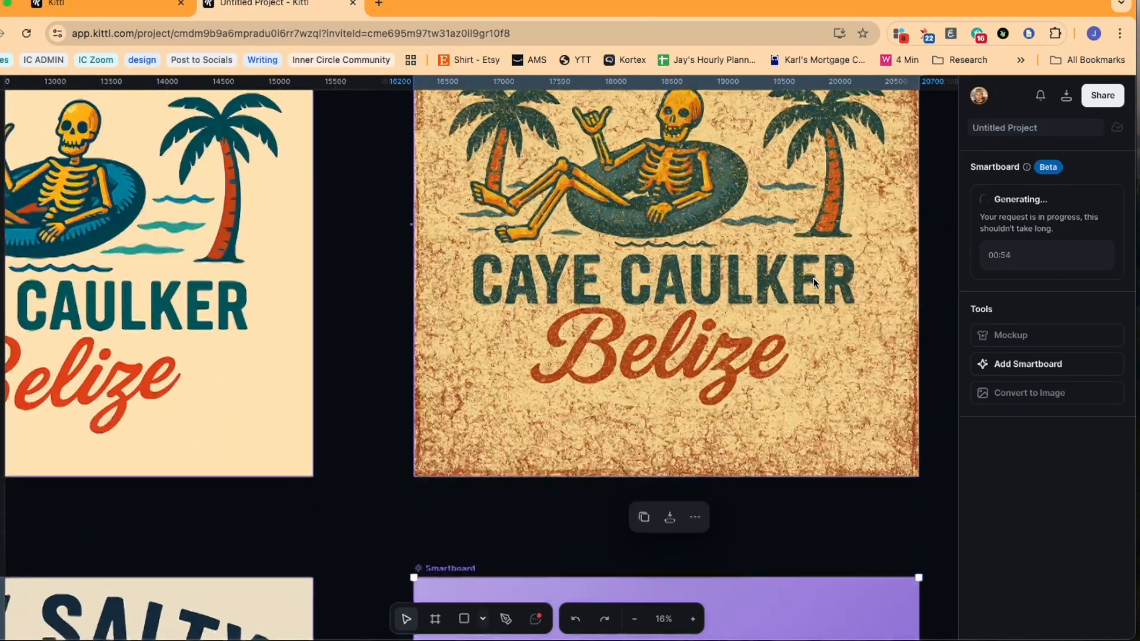
click(415, 278)
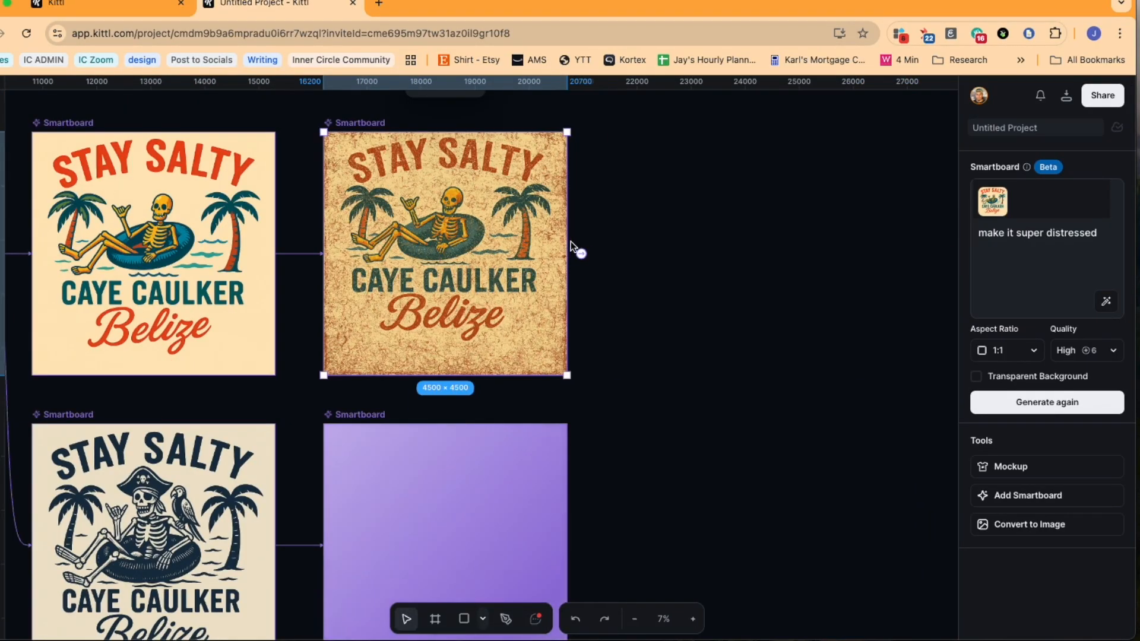
mouse_move(581, 255)
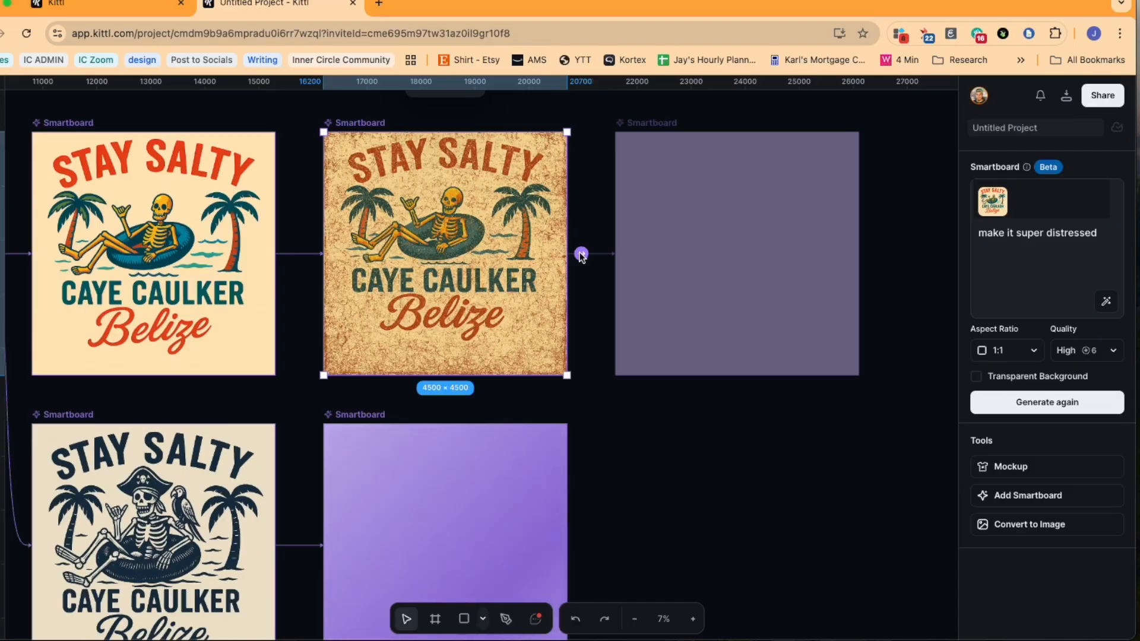
click(581, 255)
text(solid blank)
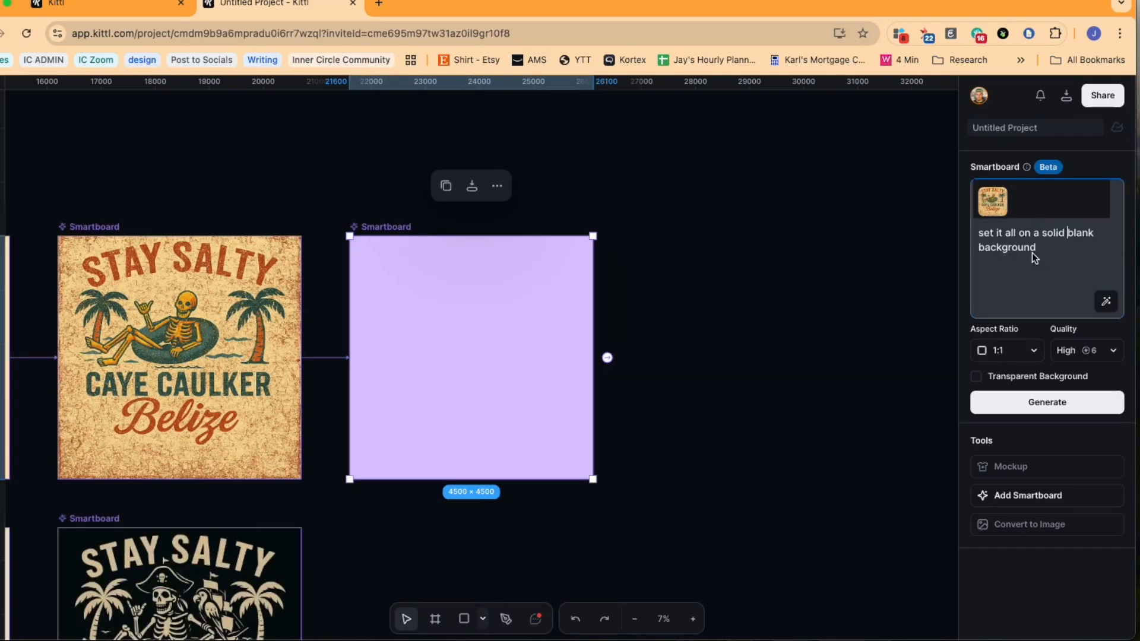
click(1047, 402)
- Examine the black-background pirate version, checking the ship, skeleton, parrot and lettering against the light pirate version
scroll(331, 336, down, 5)
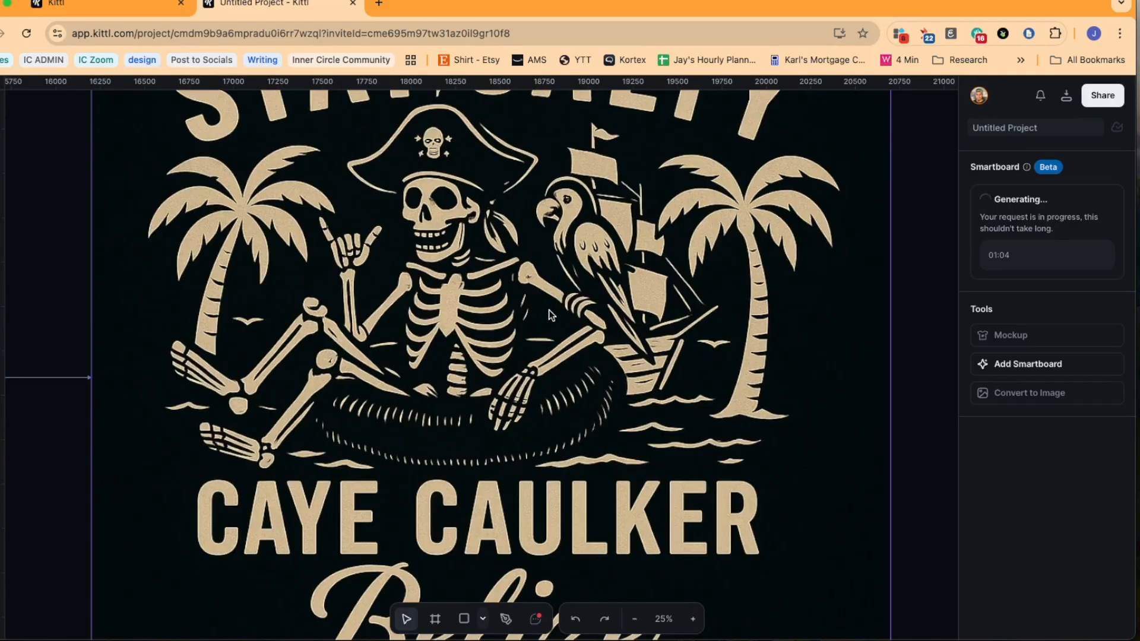
scroll(549, 315, up, 3)
scroll(534, 315, down, 1)
scroll(508, 314, down, 3)
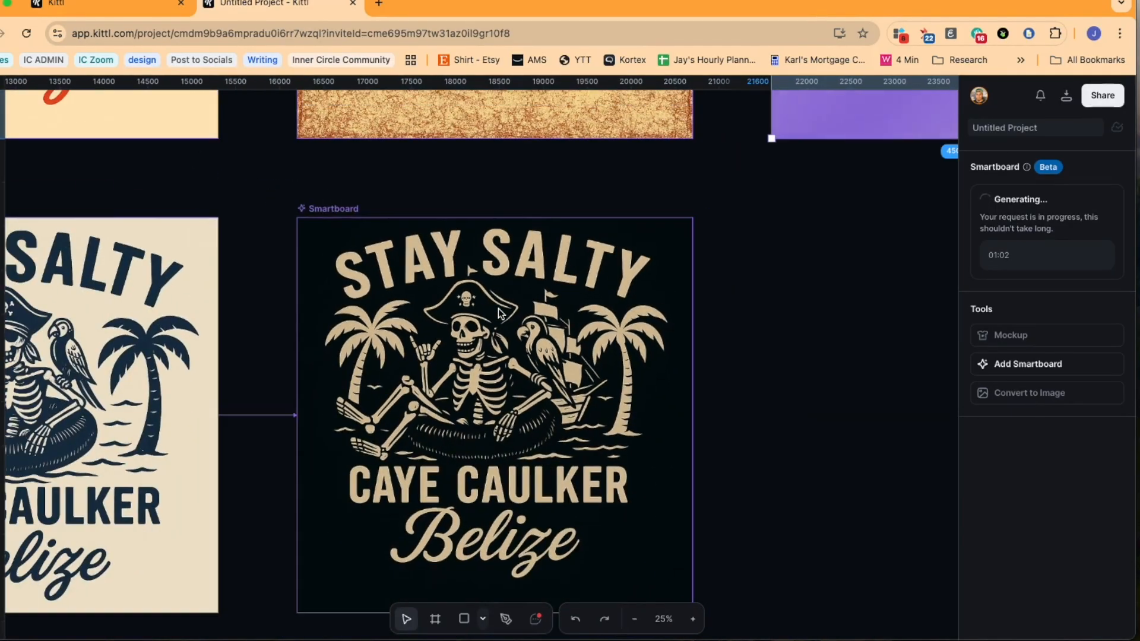
scroll(540, 358, down, 1)
scroll(540, 358, down, 1)
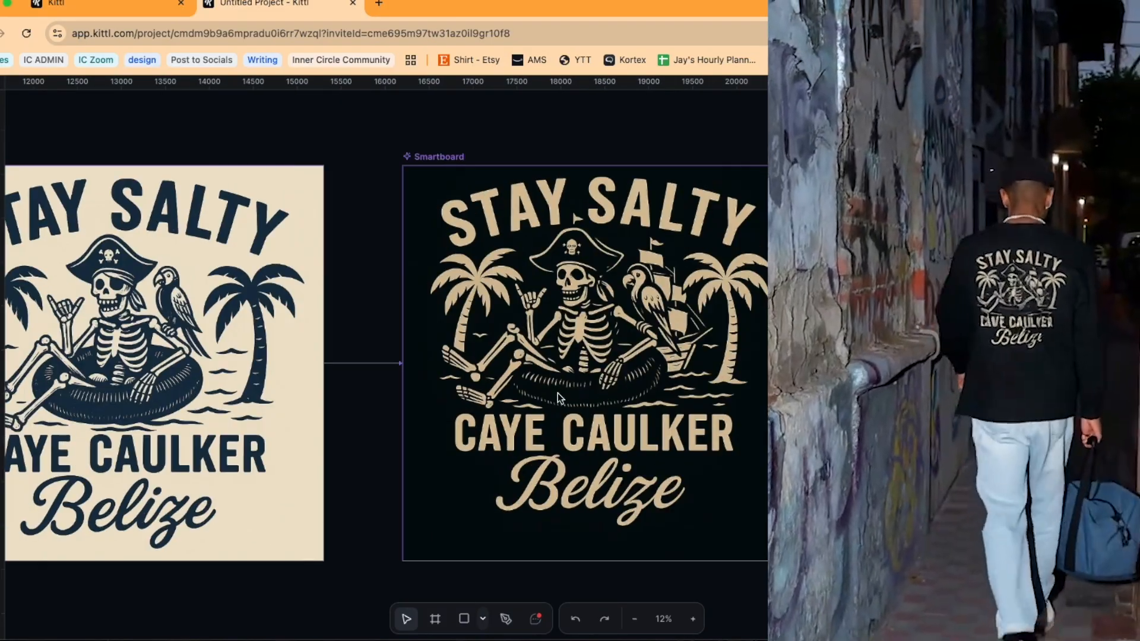
scroll(605, 393, down, 1)
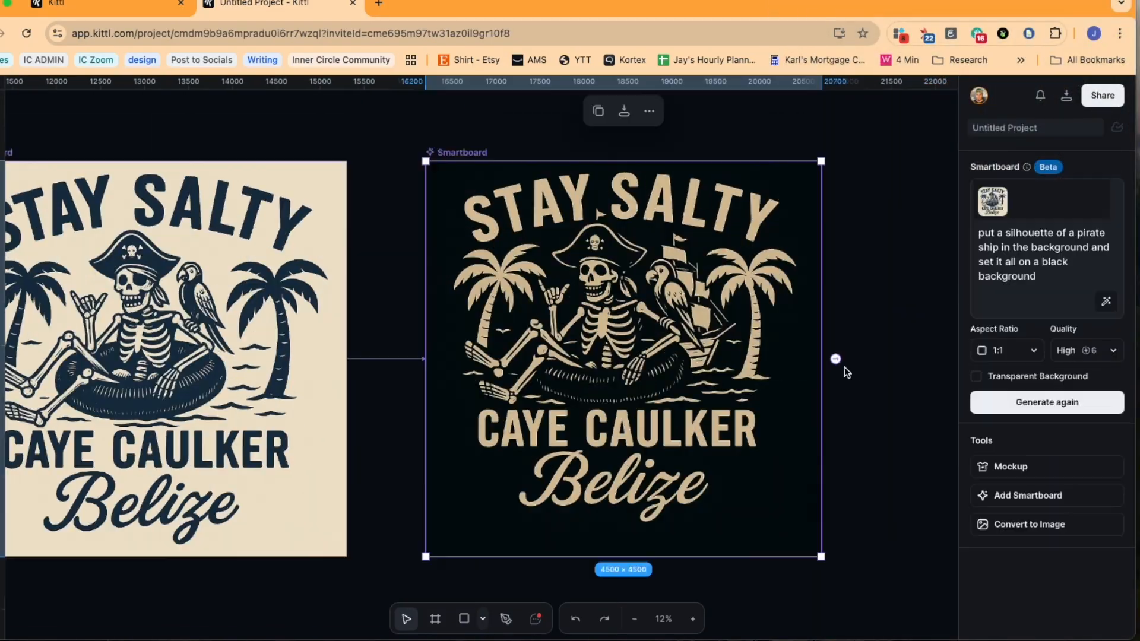
- Generate a Smartboard linked to the black pirate ship version with the prompt "tilt the word "Belize" upwards to the right"
mouse_move(834, 360)
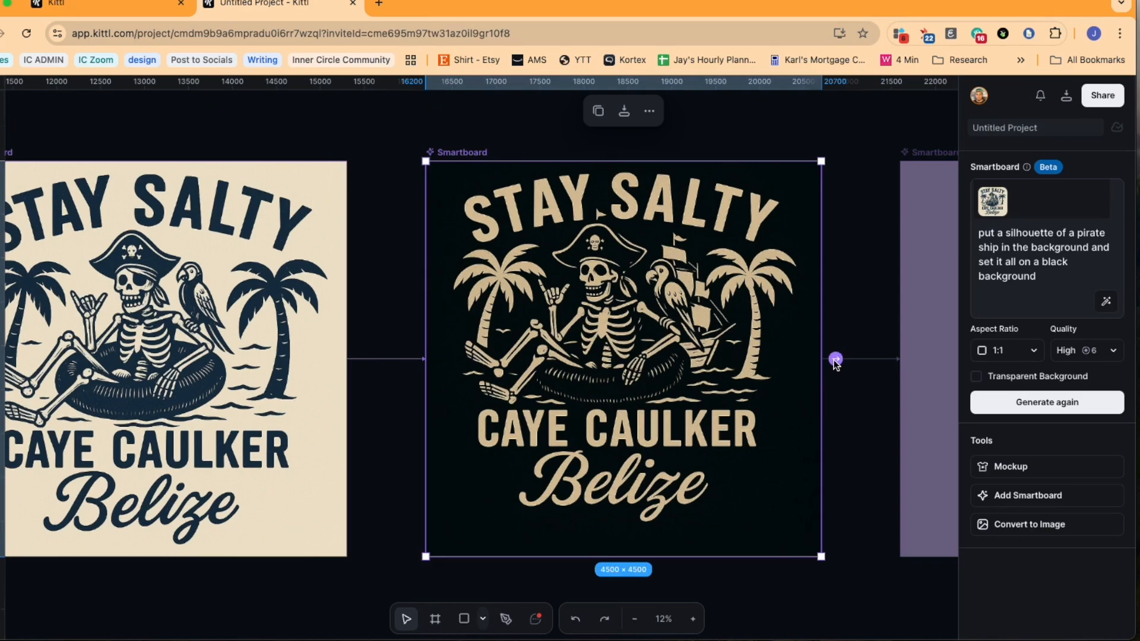
scroll(820, 360, right, 5)
click(533, 358)
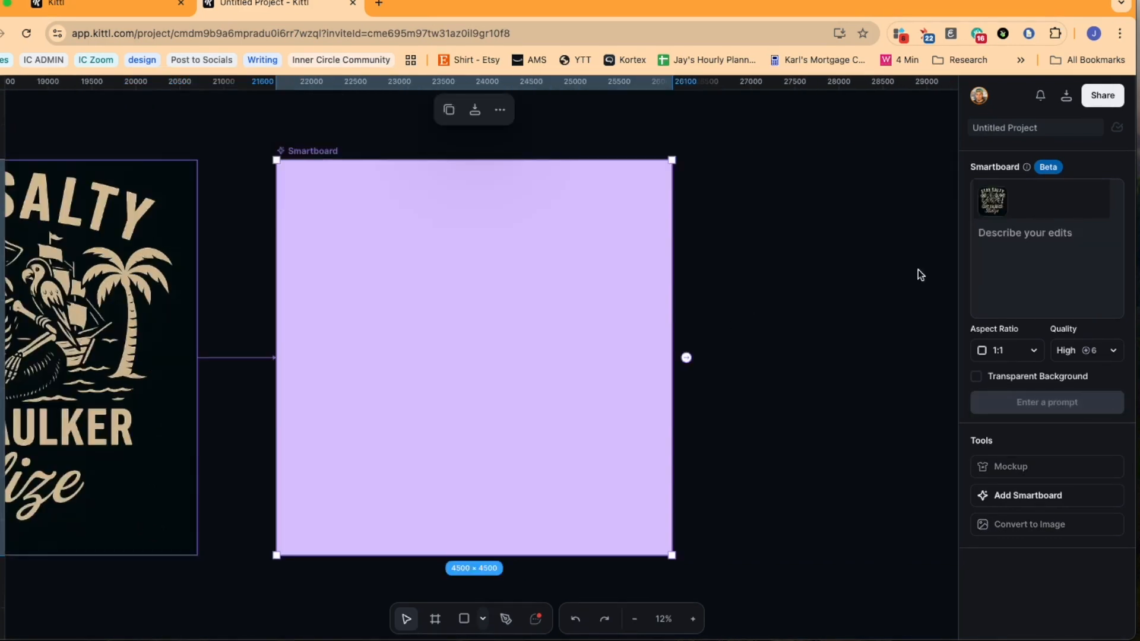
click(1017, 247)
text(tilt the word "Belize" upwards to the right)
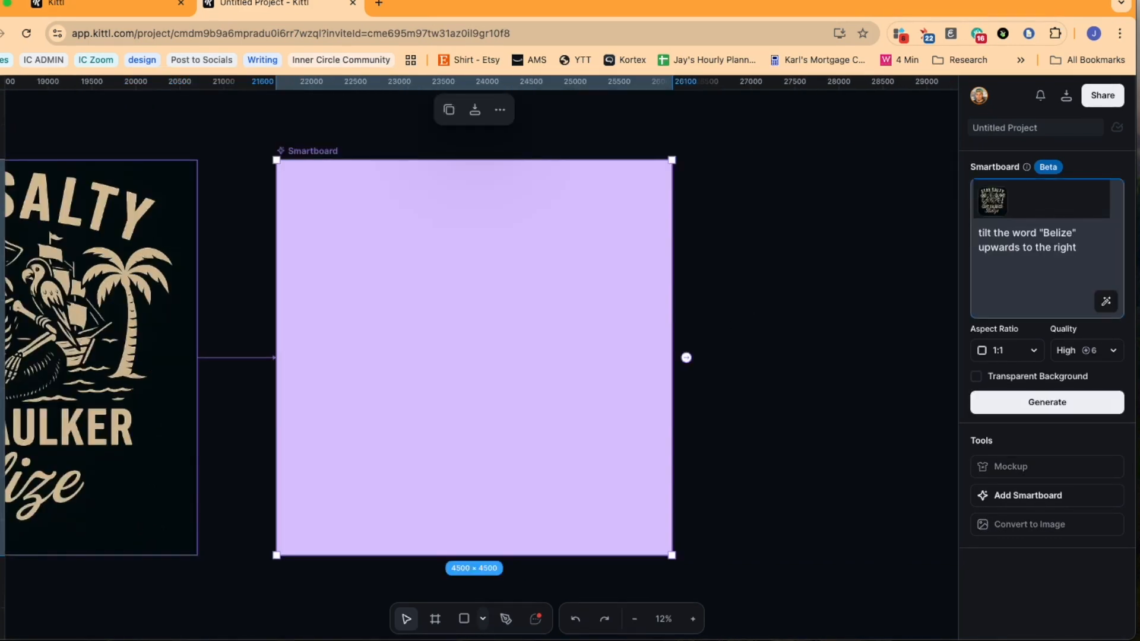
key(Return)
- Branch a second Smartboard from the black pirate ship version and generate it with "make it a skeleton mermaid"
scroll(622, 281, up, 8)
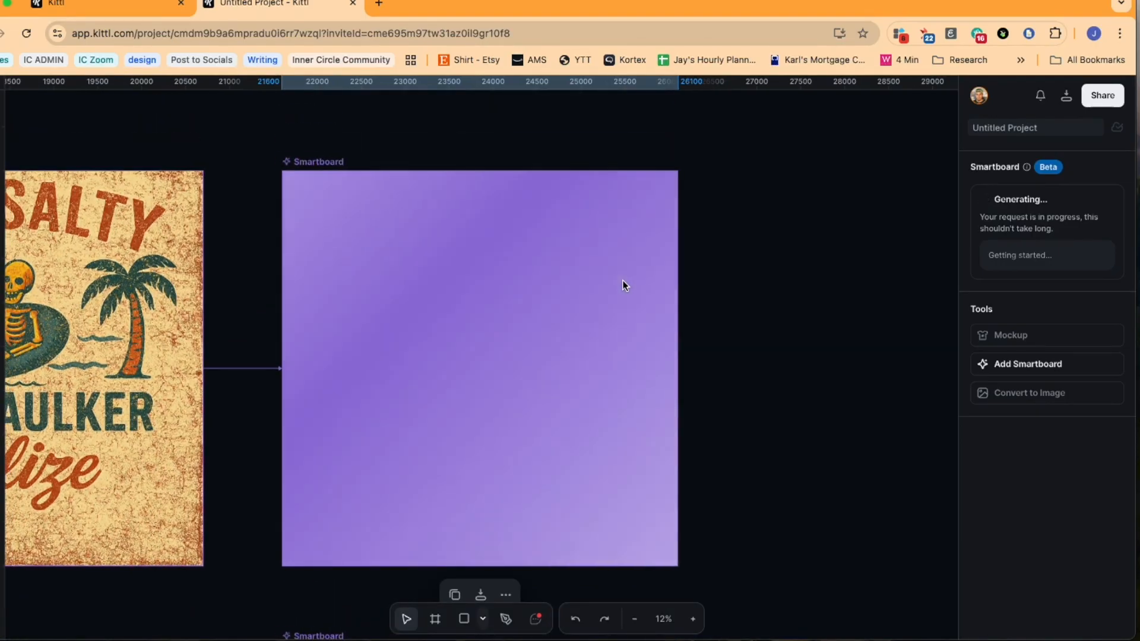
click(550, 338)
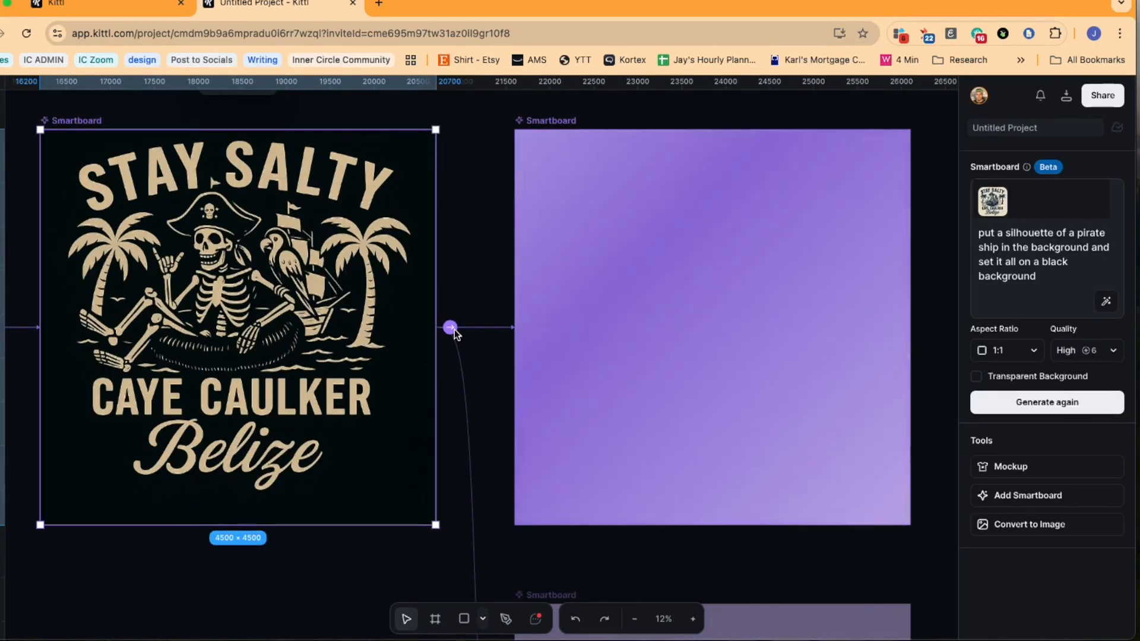
click(452, 330)
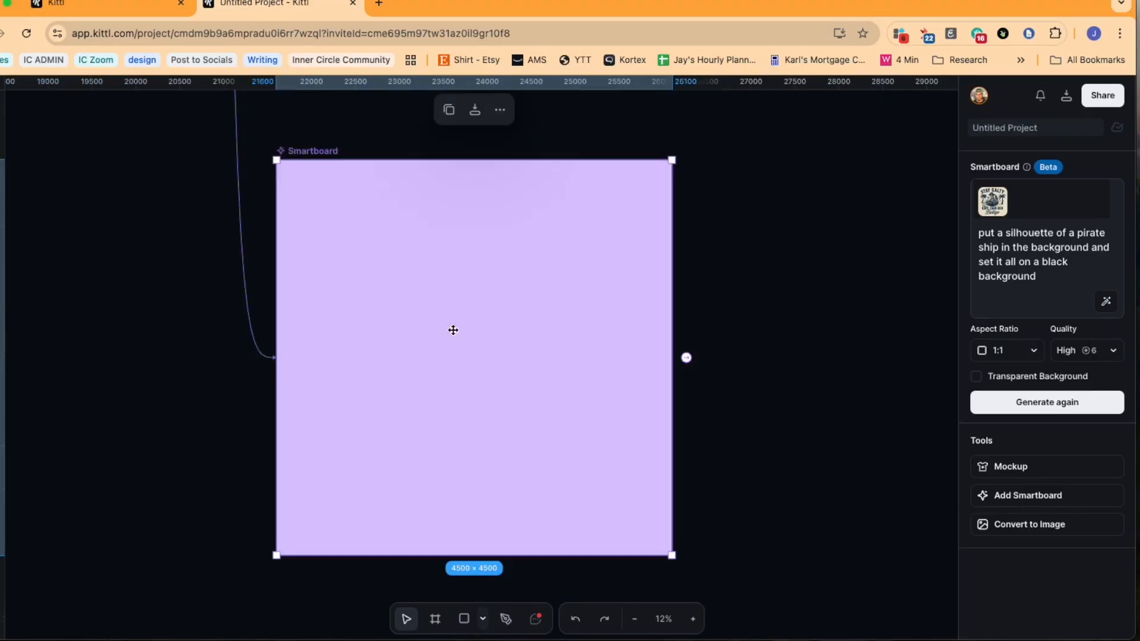
scroll(471, 421, down, 4)
scroll(470, 421, up, 6)
click(486, 450)
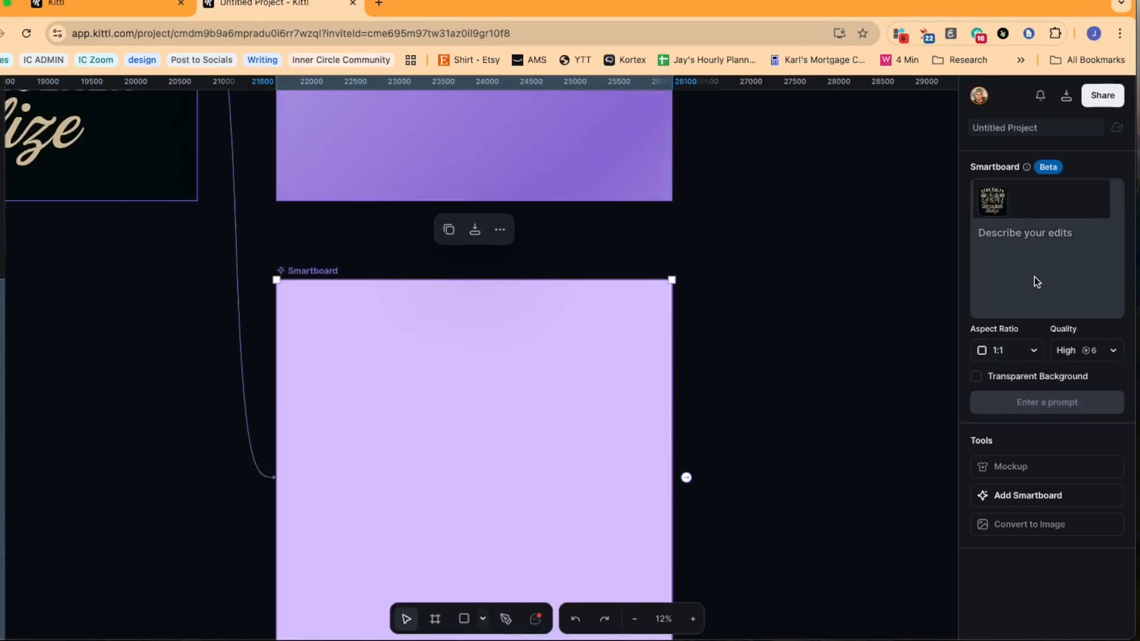
click(1012, 241)
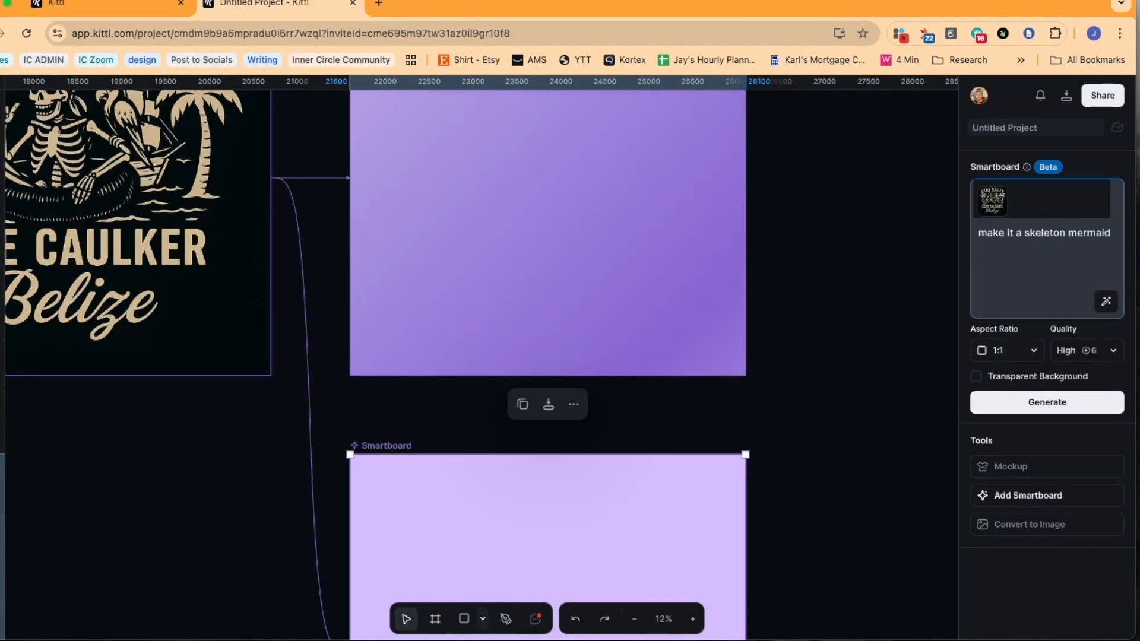
key(Return)
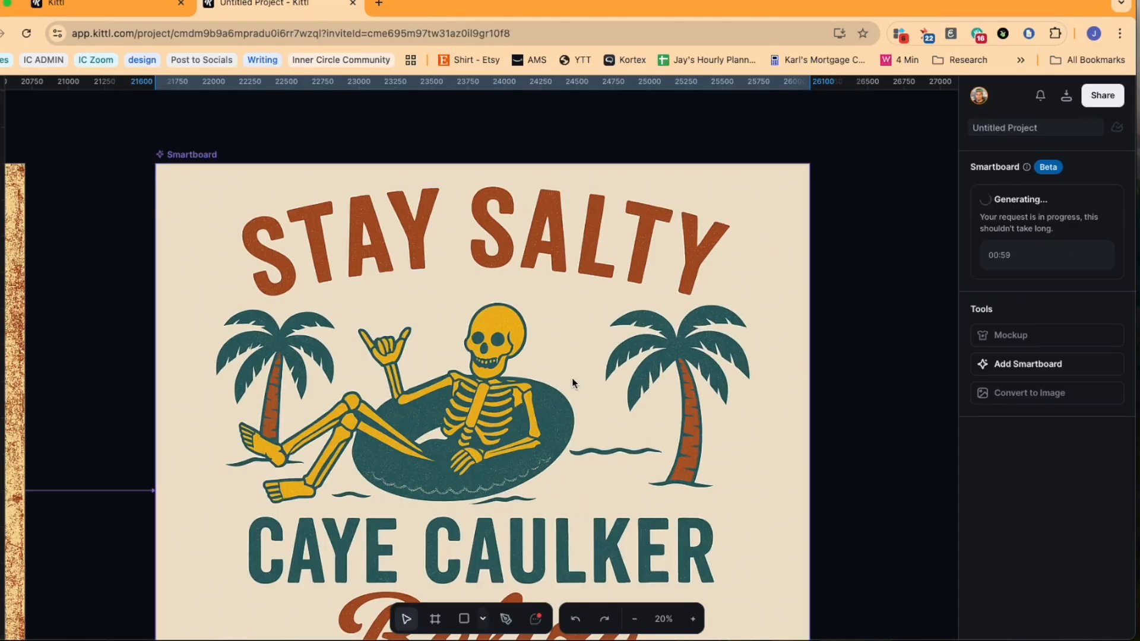
- Compare the solid-background color version with the super distressed one, checking the background, skeleton and texture of the lettering
scroll(571, 380, left, 5)
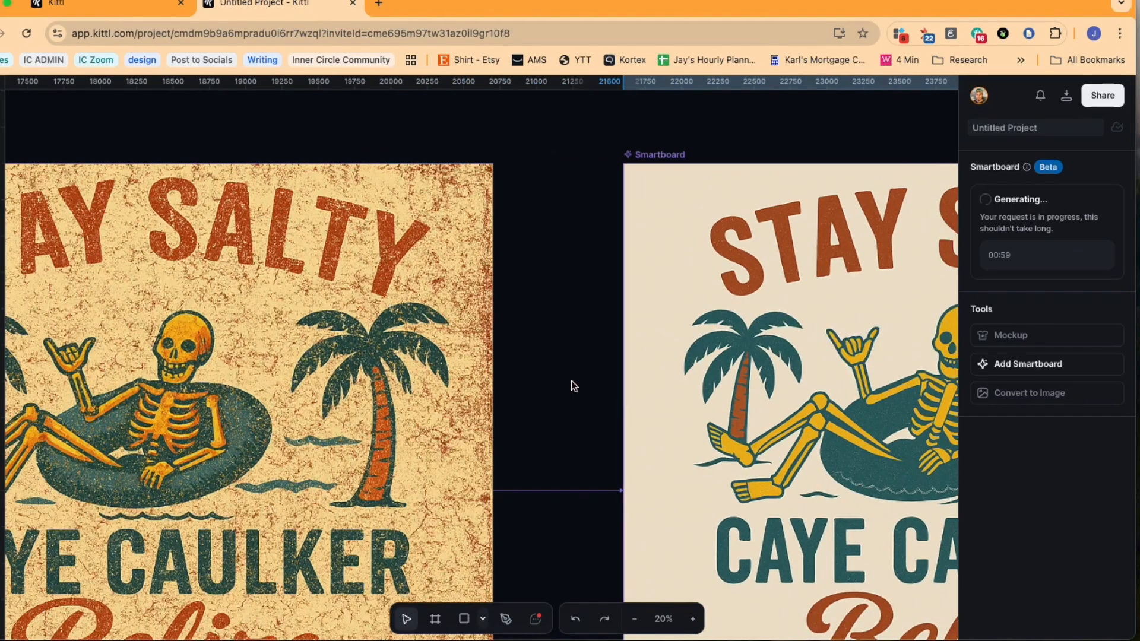
scroll(298, 379, down, 2)
scroll(298, 379, left, 3)
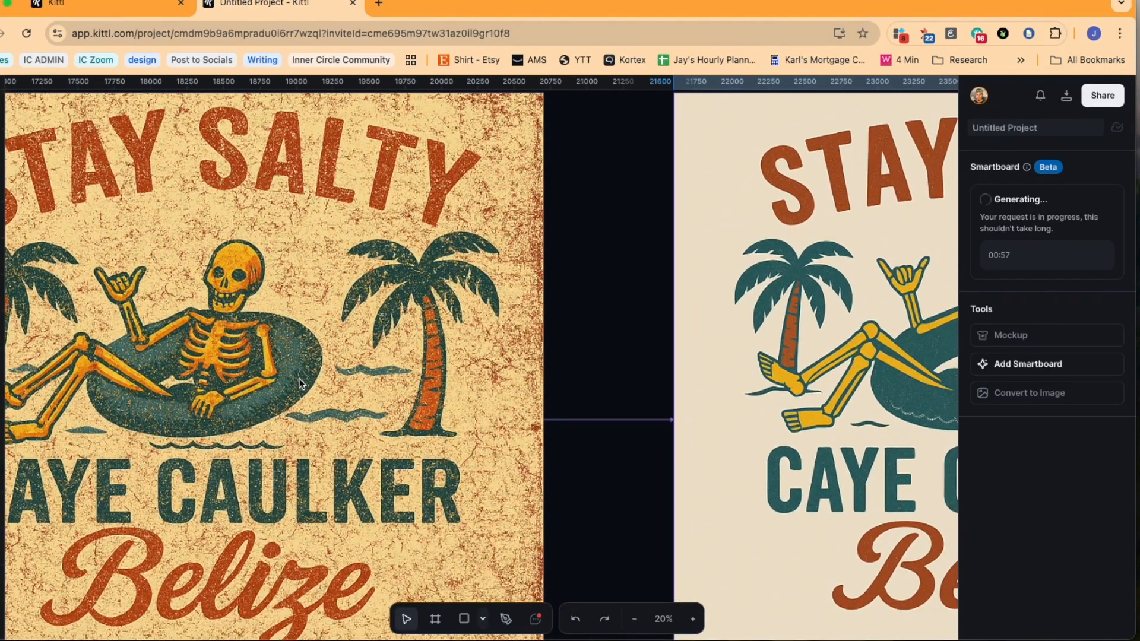
scroll(298, 378, right, 6)
scroll(581, 376, right, 4)
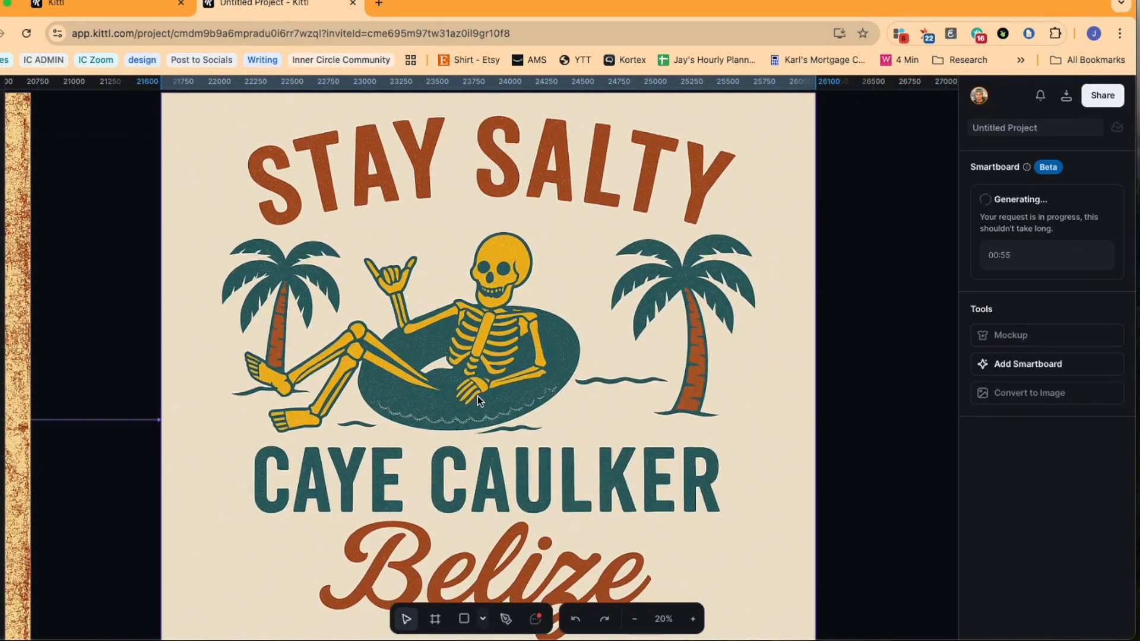
scroll(479, 396, left, 10)
scroll(483, 399, right, 15)
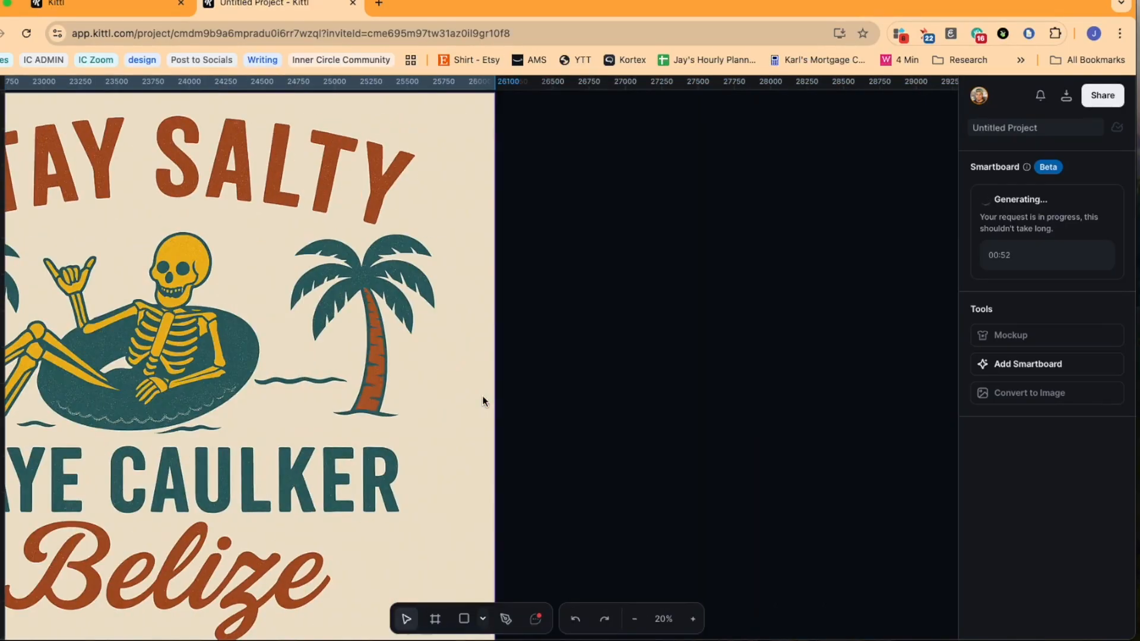
- Generate a Smartboard linked to the solid-background color version with "distress the whole design" and Transparent Background enabled
scroll(508, 386, left, 3)
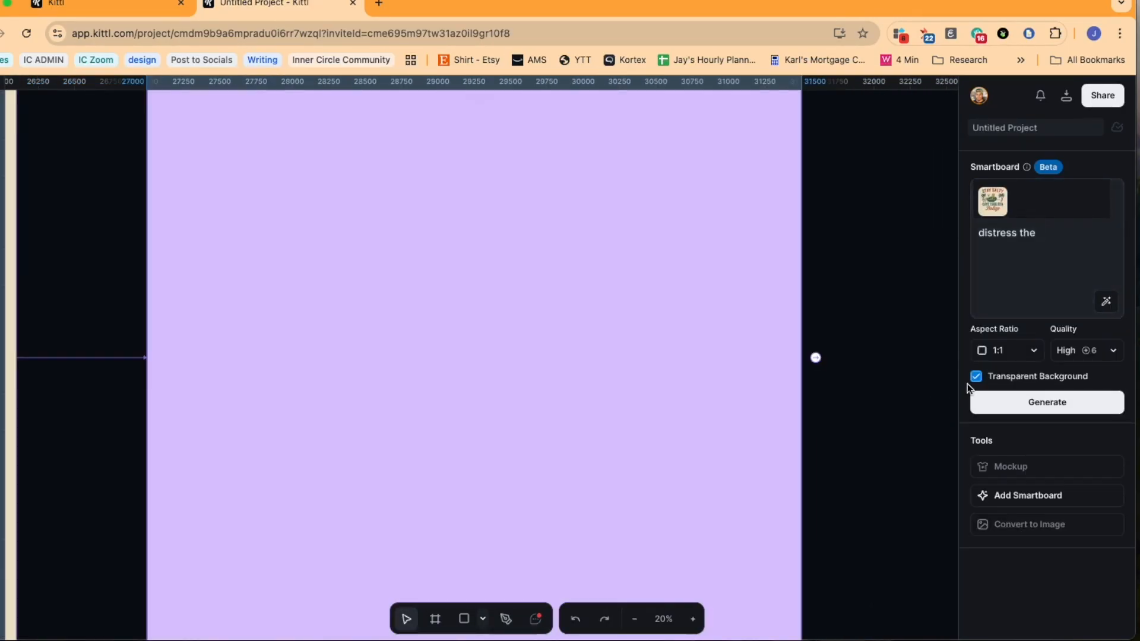
click(1068, 236)
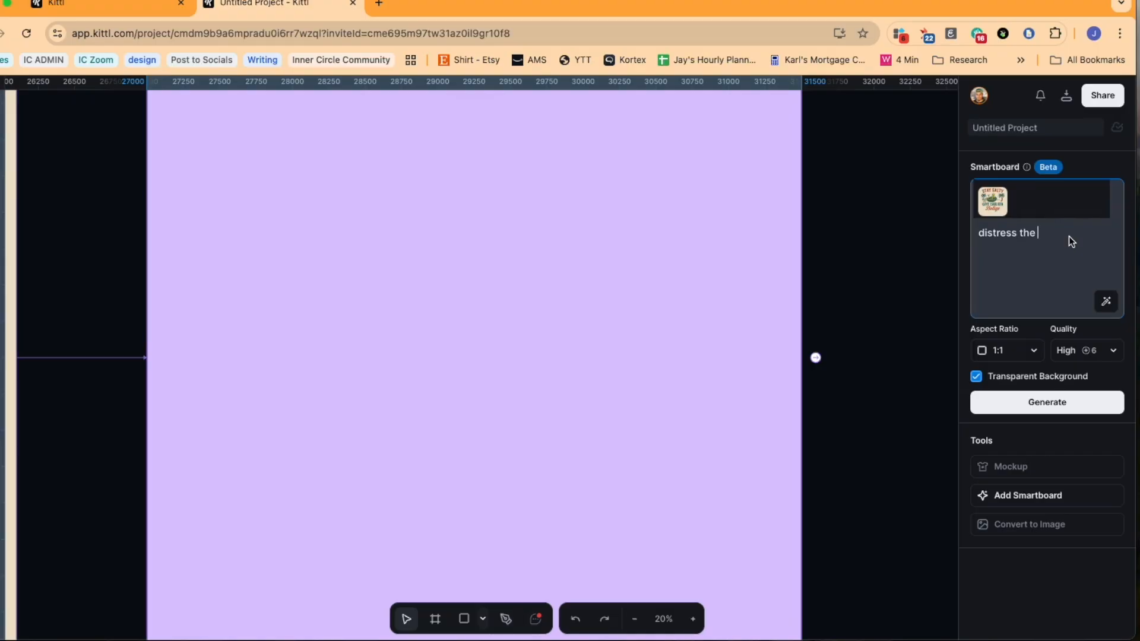
text(whole design)
key(Return)
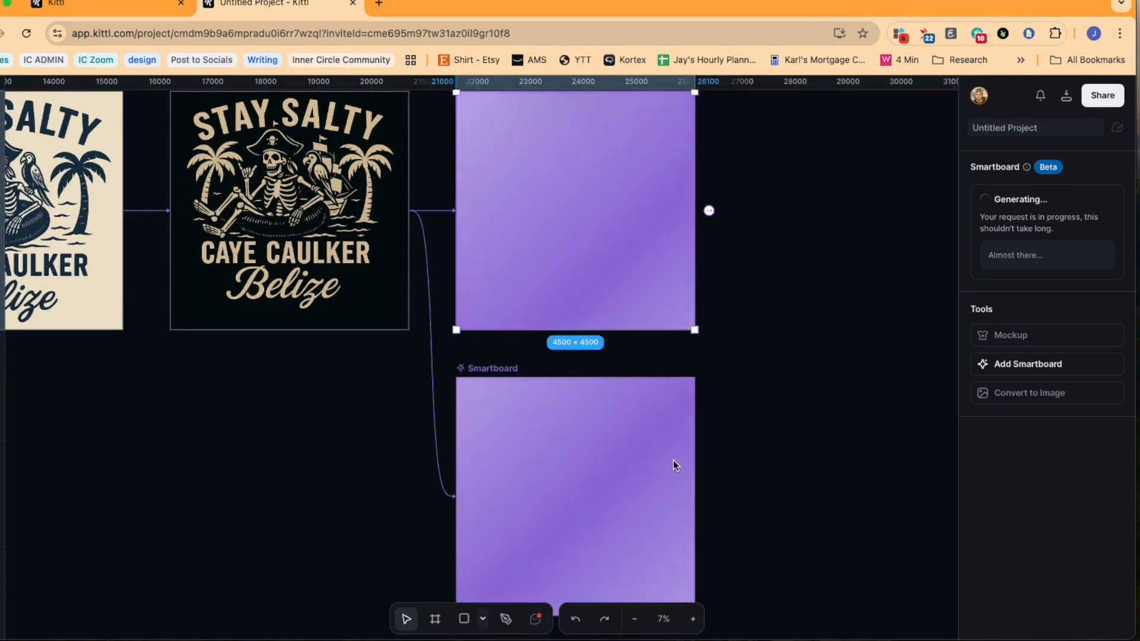
- Check the generation progress of the tilted "Belize" and skeleton mermaid Smartboards
click(674, 461)
scroll(621, 451, down, 3)
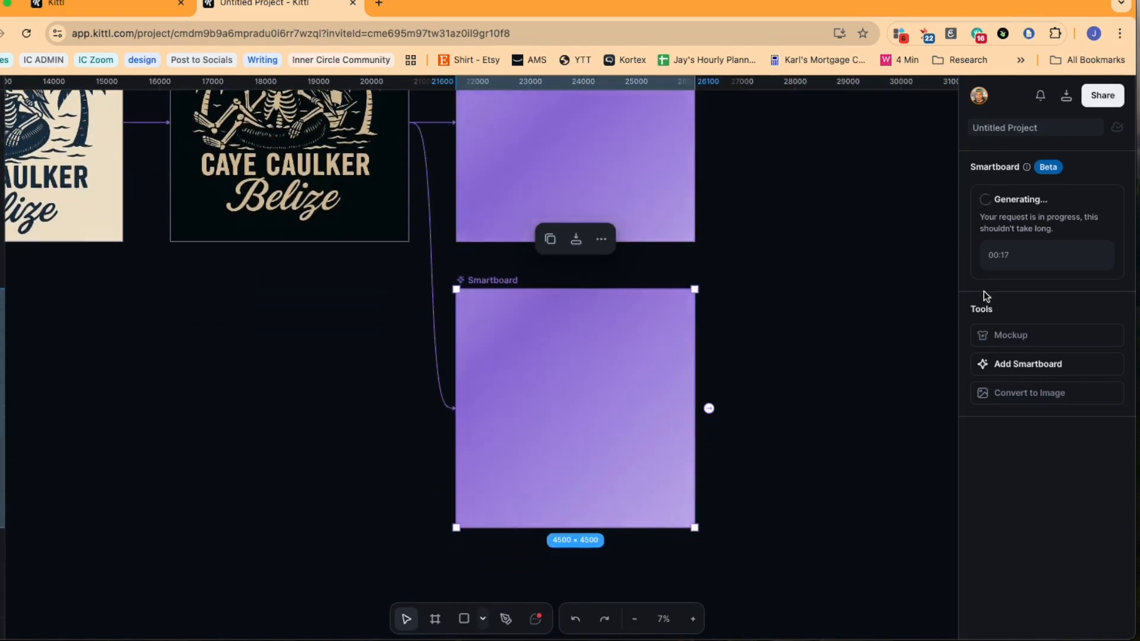
scroll(871, 321, up, 5)
click(654, 329)
scroll(682, 321, right, 2)
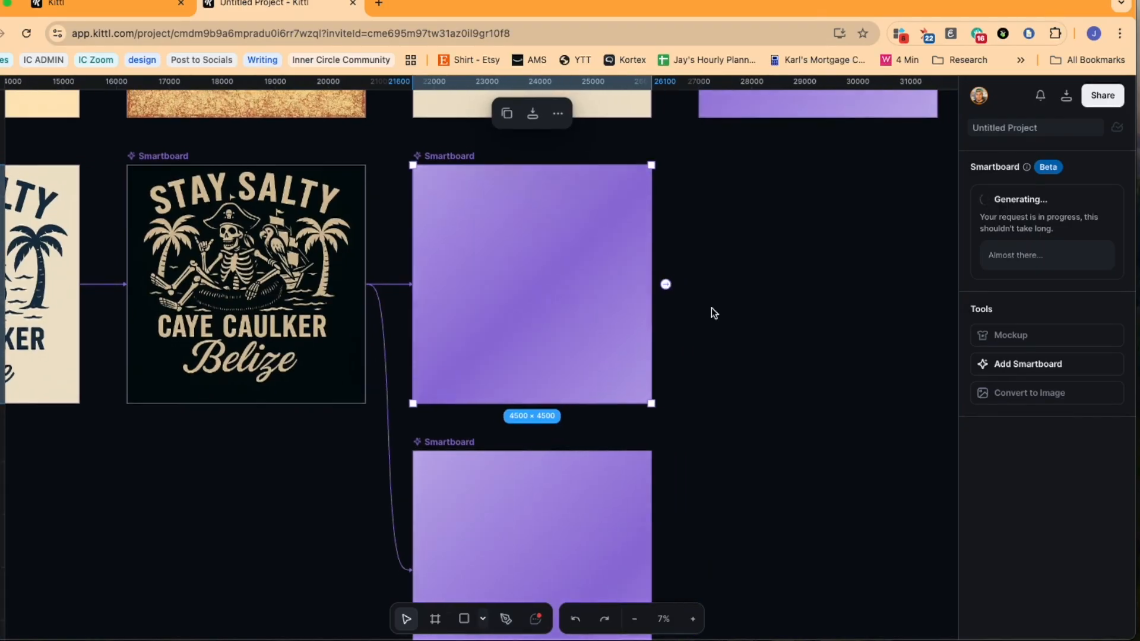
scroll(712, 308, up, 3)
scroll(711, 309, right, 1)
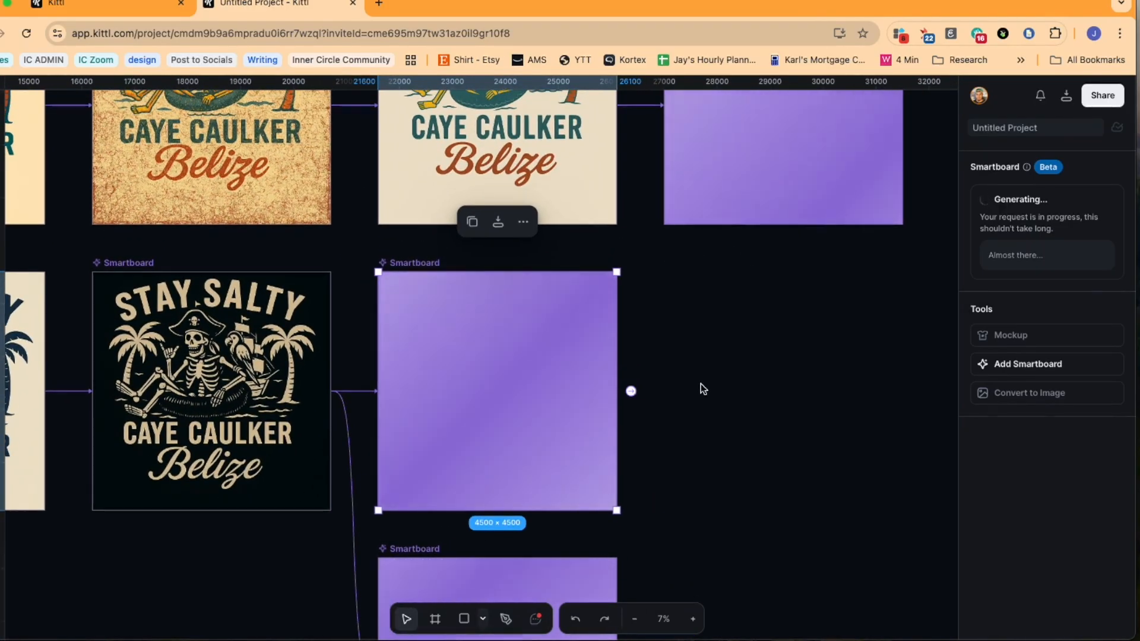
scroll(571, 404, up, 1)
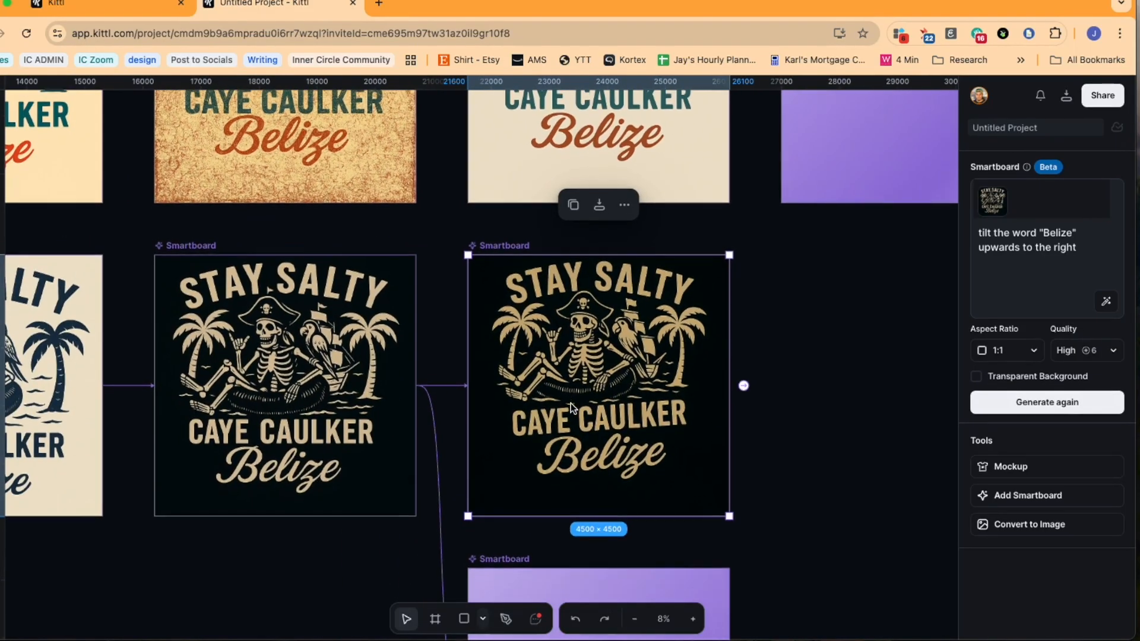
- Branch a third Smartboard from the black pirate ship version and generate "put the script word "Belize" on an angle"
scroll(557, 433, down, 2)
click(358, 308)
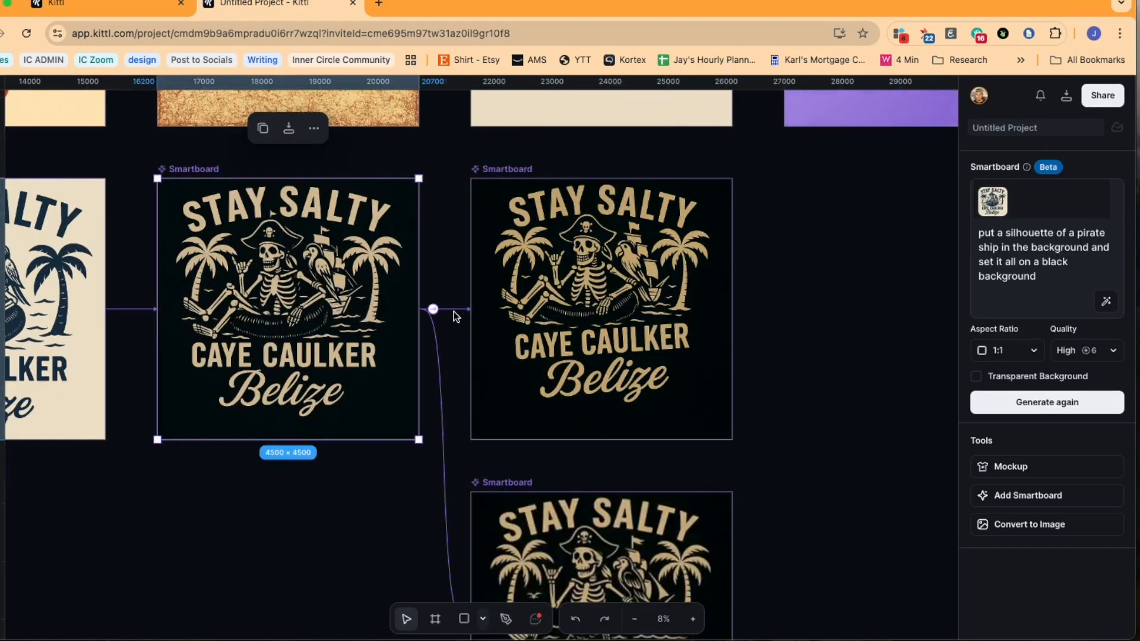
scroll(430, 311, down, 3)
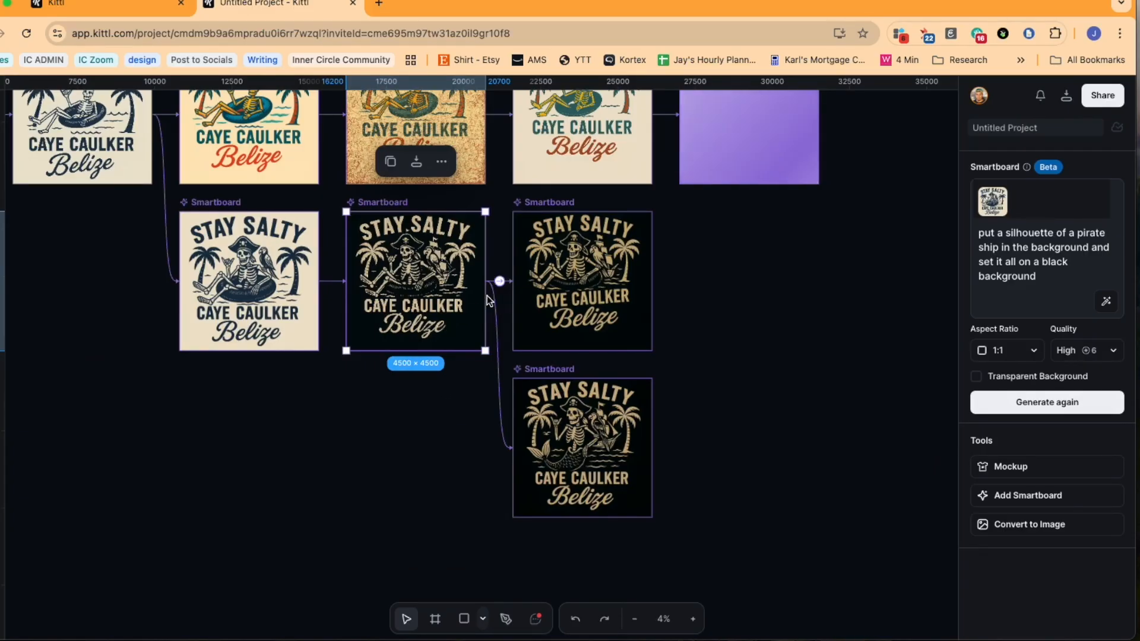
click(500, 280)
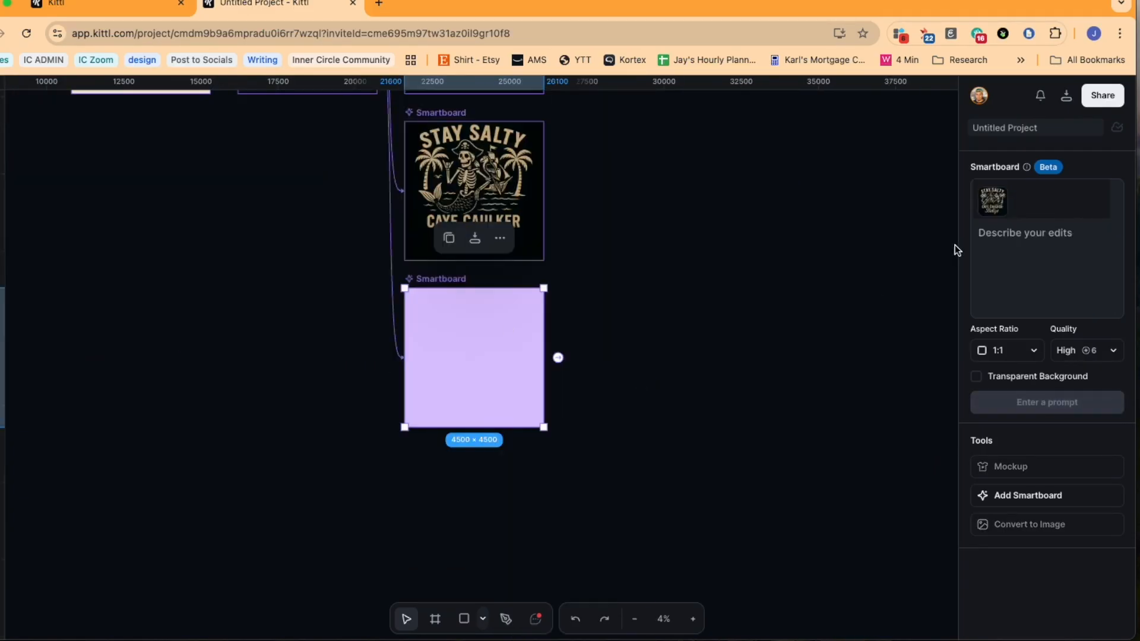
click(1000, 236)
text(put the script word "Belize" on an angle)
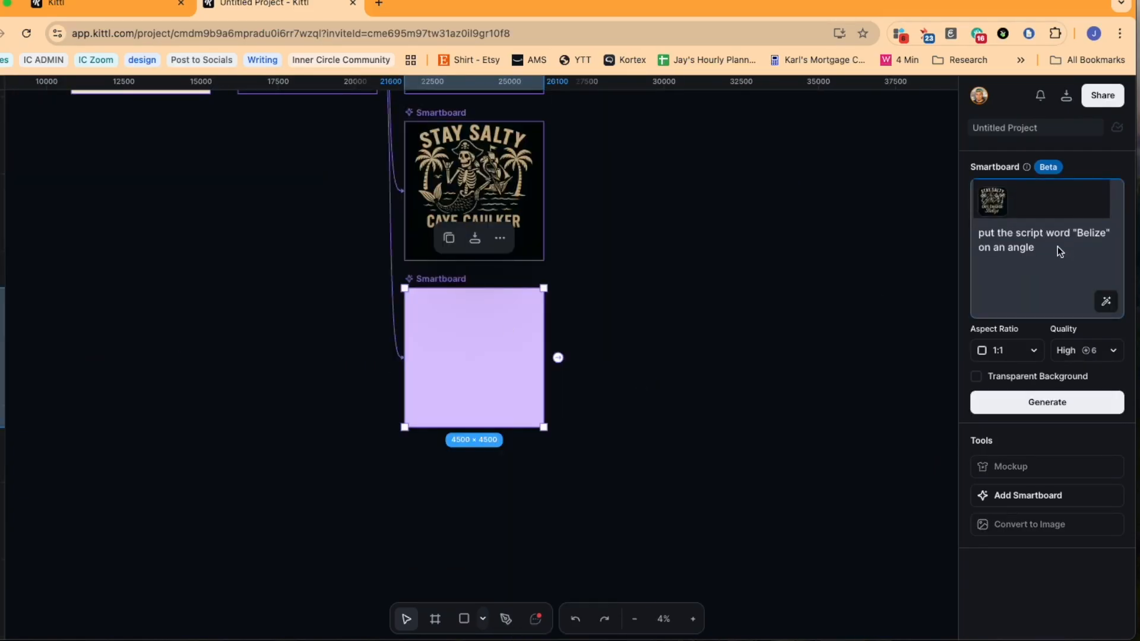
click(1046, 403)
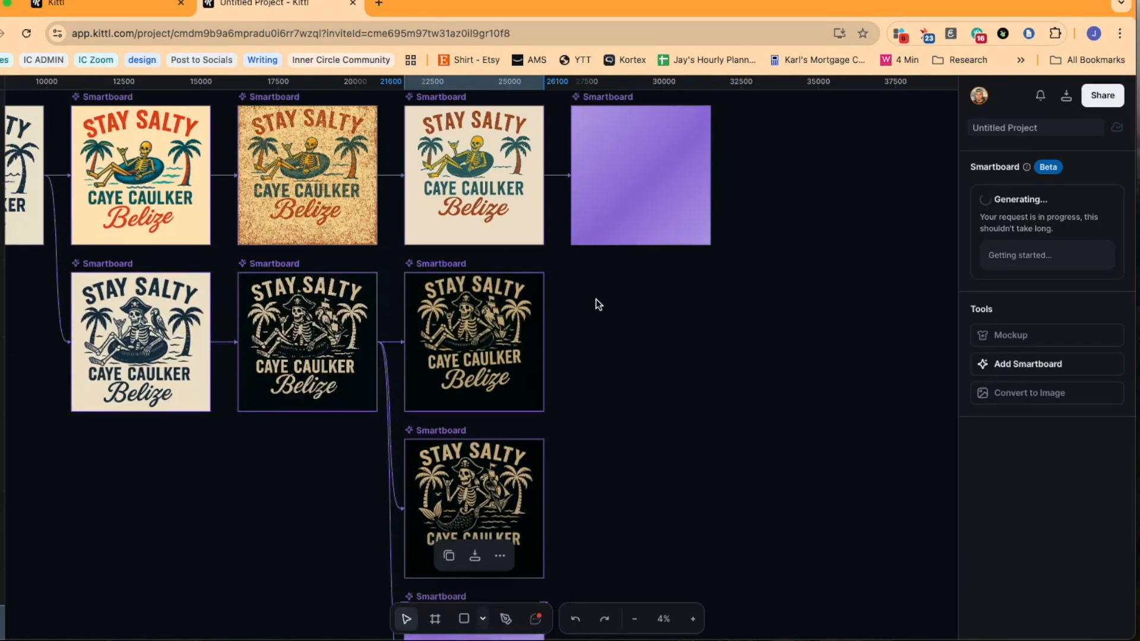
- Examine the generated skeleton mermaid version up close, checking the tail, ship, parrot and lettering
scroll(598, 304, left, 2)
scroll(599, 415, down, 2)
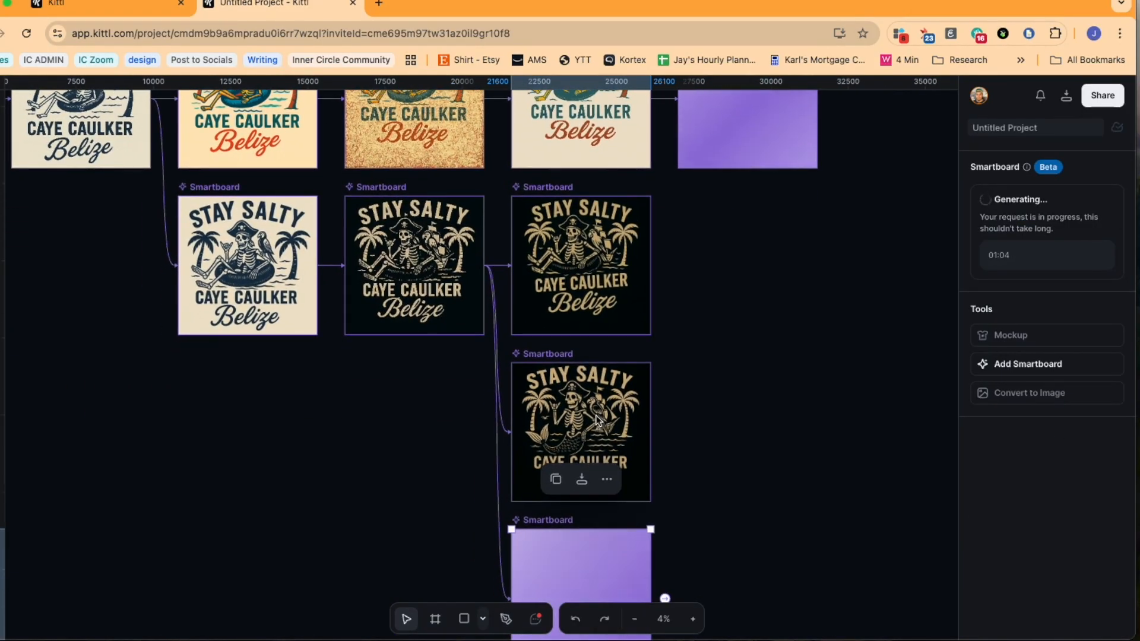
click(597, 420)
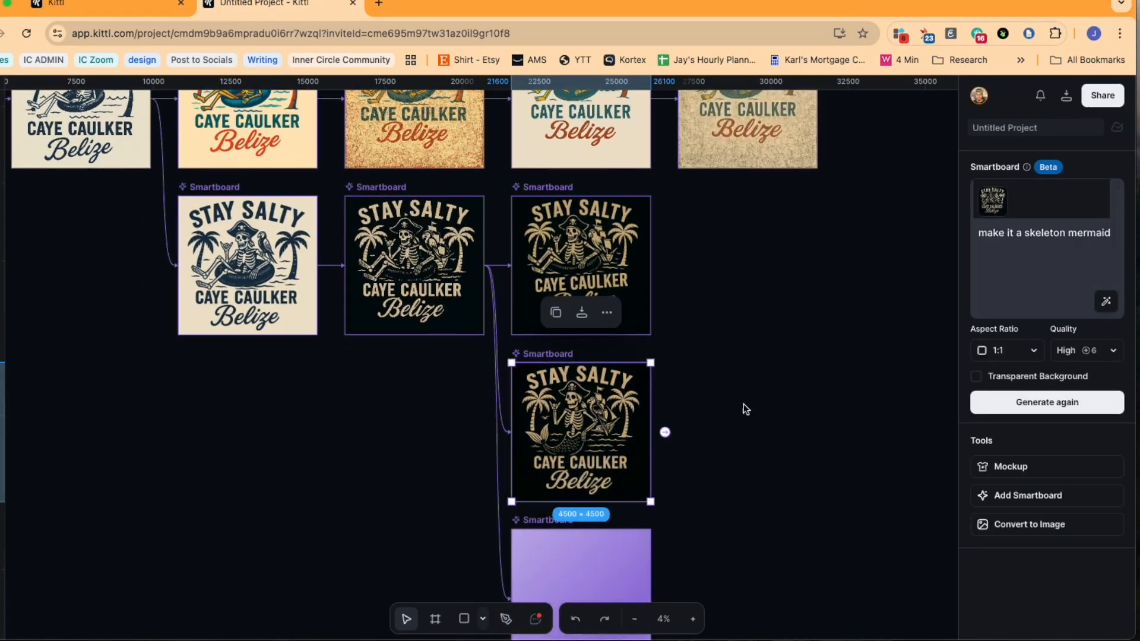
scroll(601, 429, up, 5)
scroll(549, 420, down, 1)
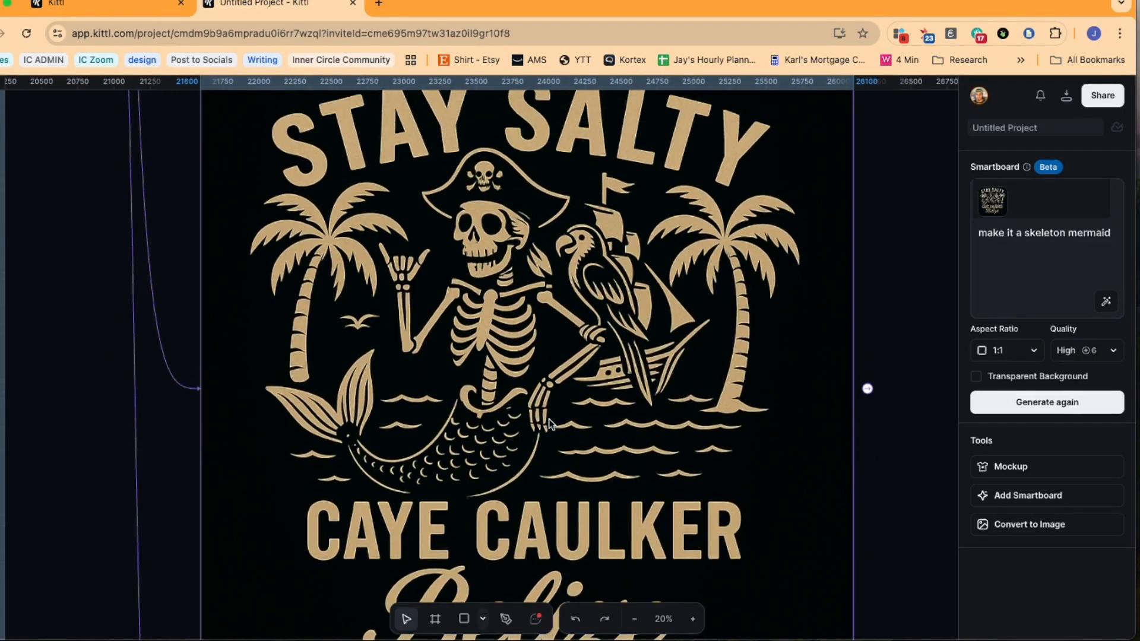
- Branch another Smartboard from the first navy t-shirt graphic and enter the prompt "make it a skeleton mermaid"
scroll(565, 298, down, 4)
scroll(597, 321, left, 7)
click(599, 325)
scroll(598, 326, up, 7)
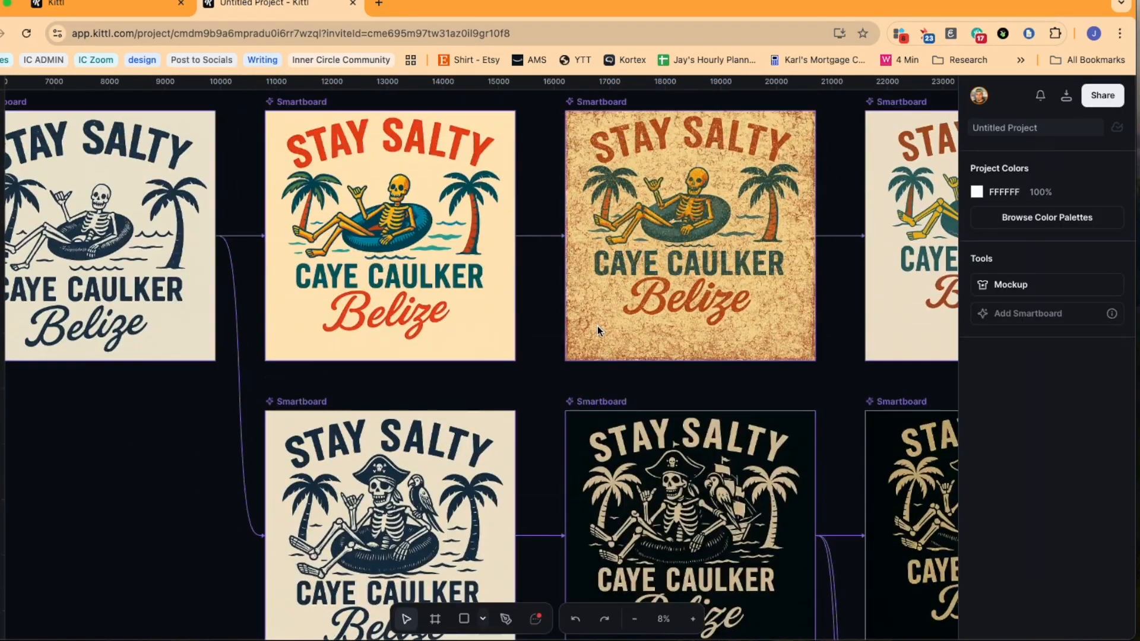
scroll(597, 326, down, 1)
scroll(597, 326, left, 3)
scroll(597, 325, up, 3)
scroll(596, 324, down, 3)
click(565, 291)
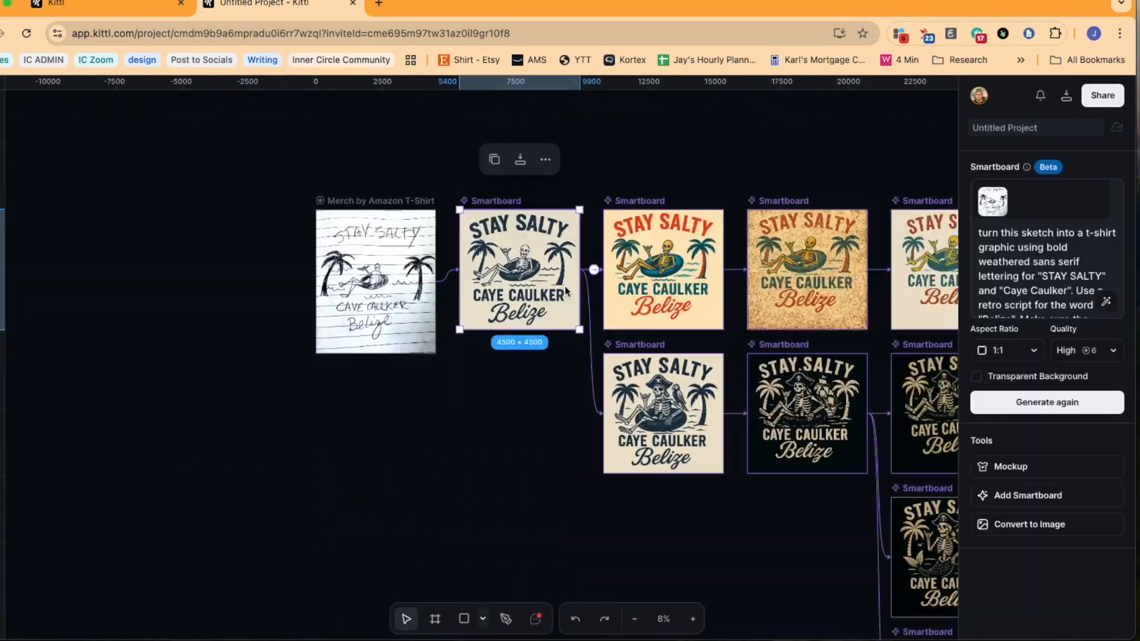
click(595, 271)
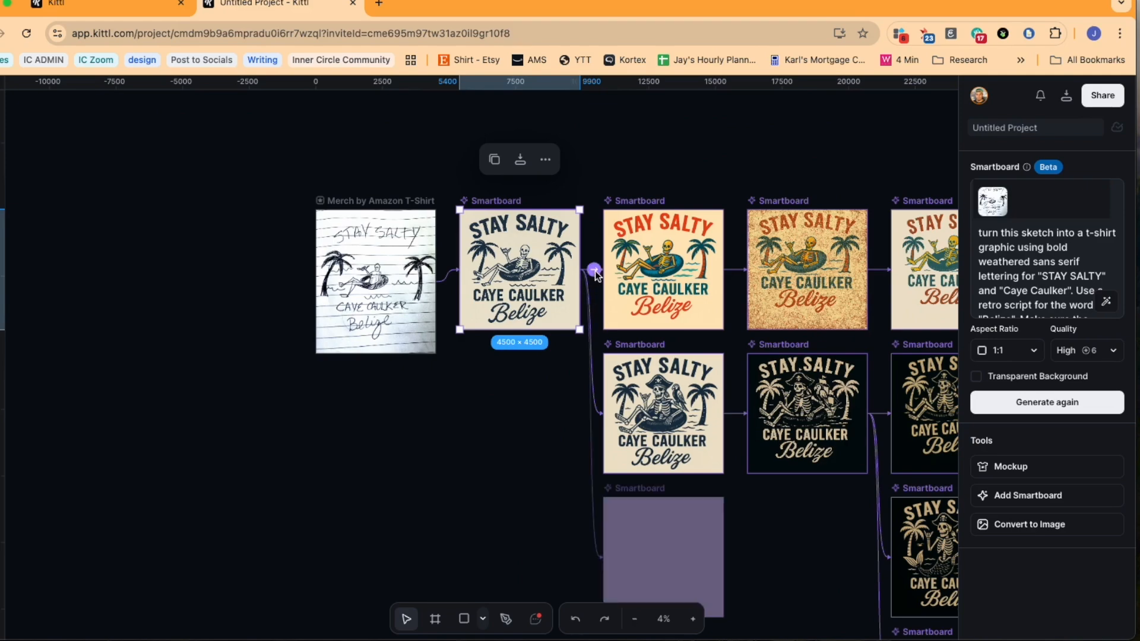
scroll(552, 382, down, 1)
scroll(552, 381, right, 1)
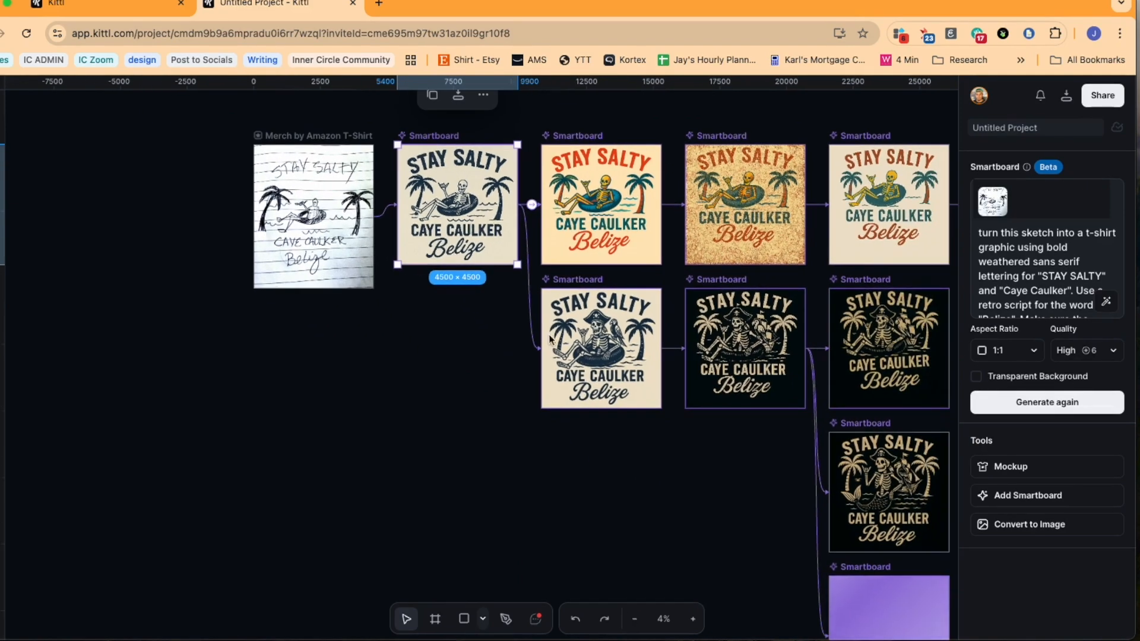
click(532, 208)
click(1031, 244)
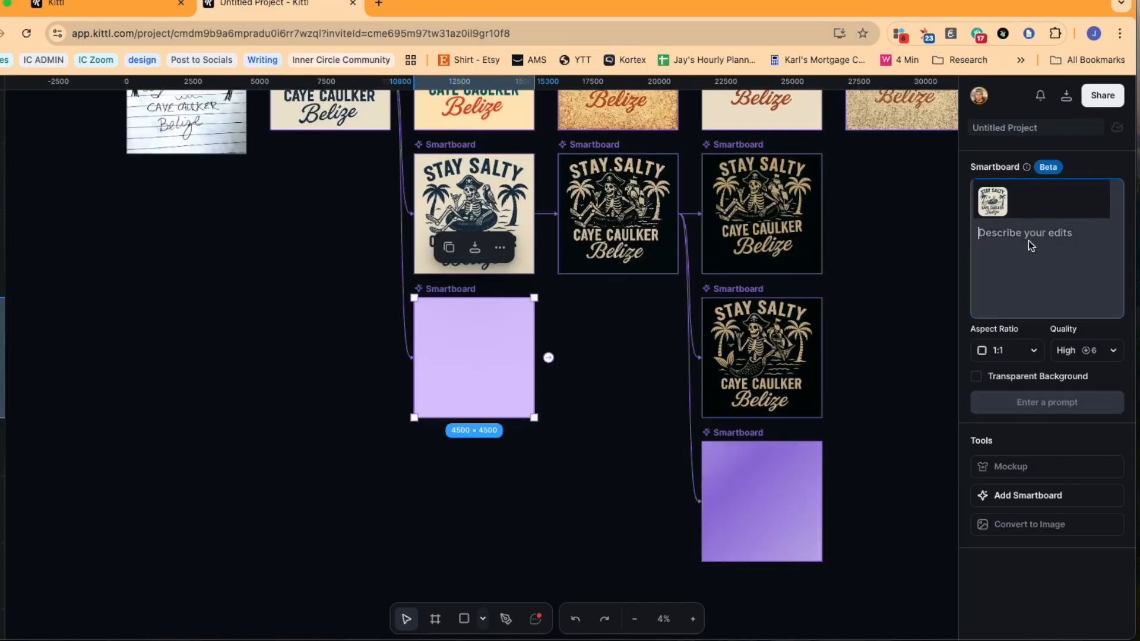
text(make it a skeleton mermaid)
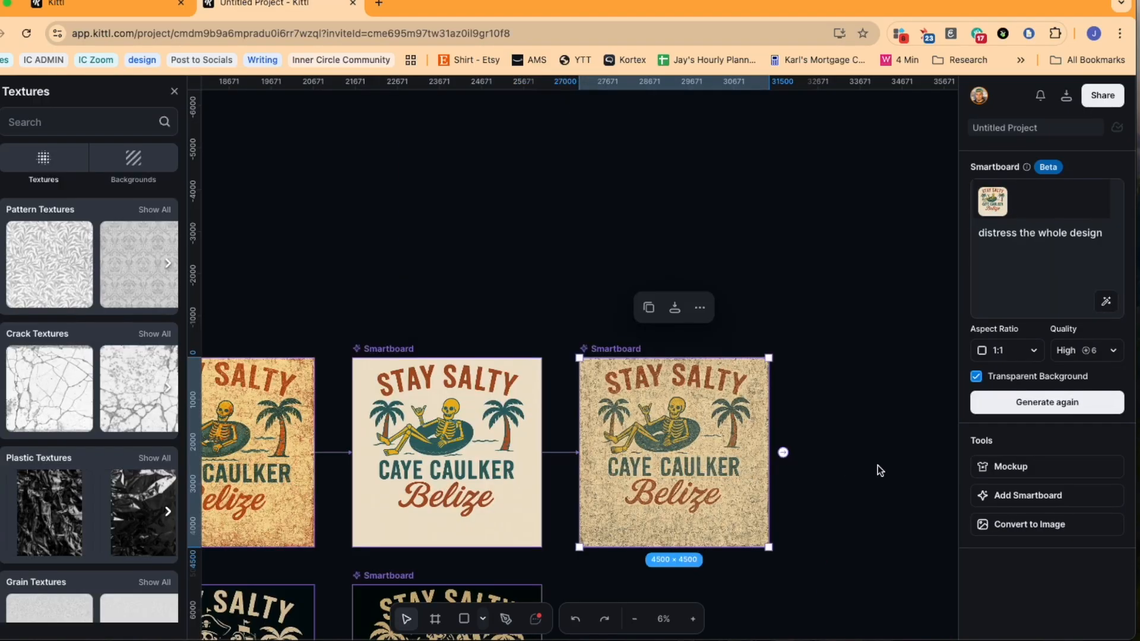
- Delete the distressed transparent-background Smartboard and convert the solid-background color version to an image
key(Delete)
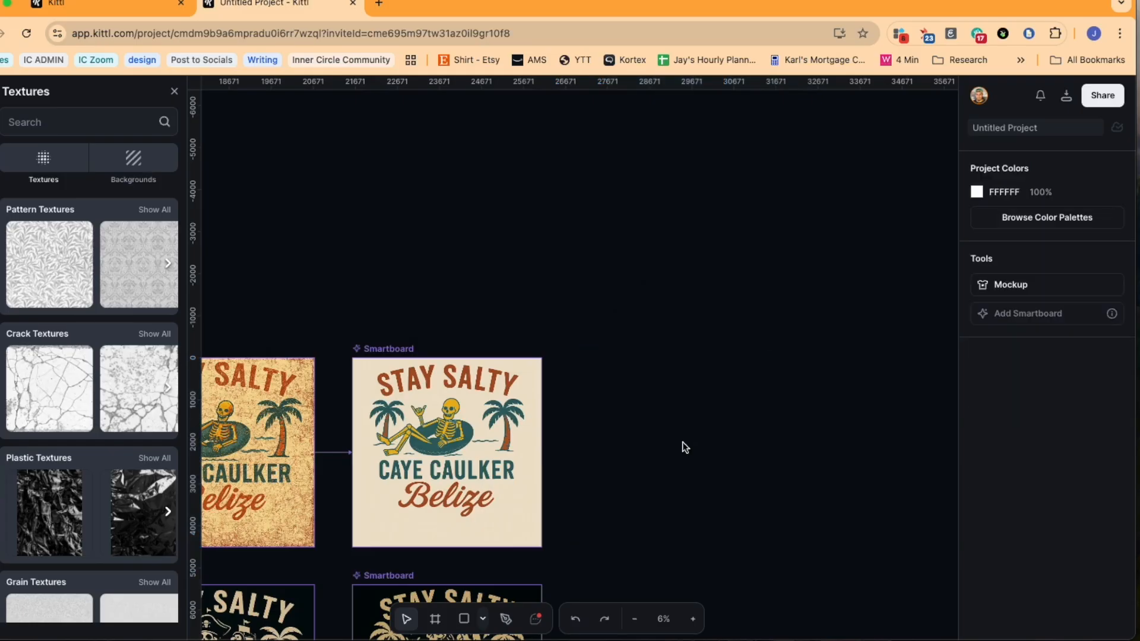
click(468, 433)
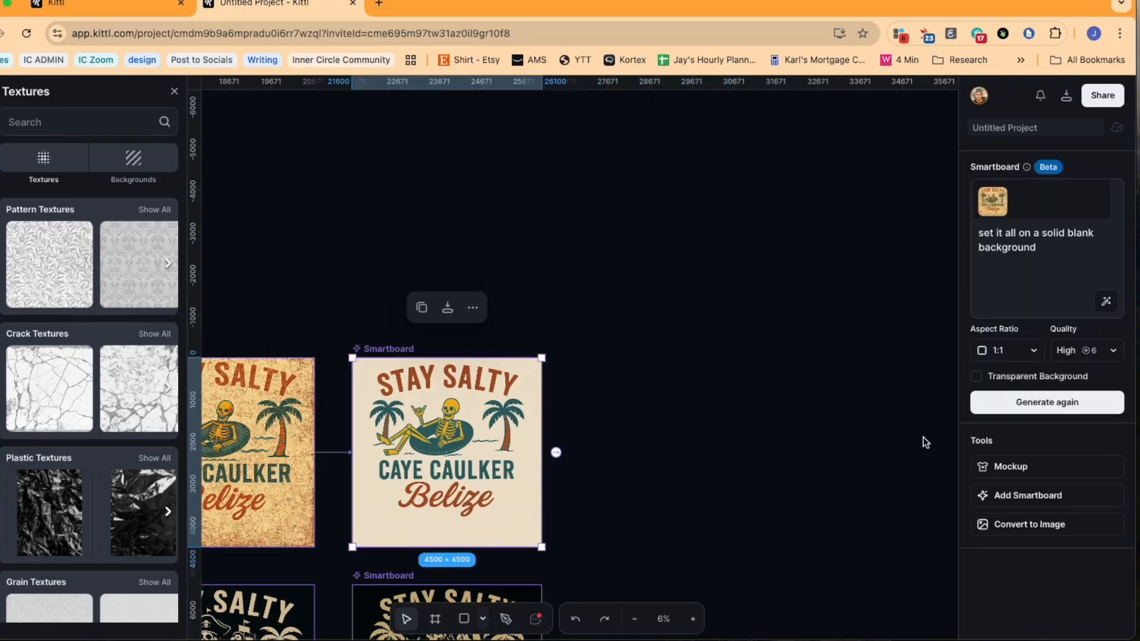
click(1033, 526)
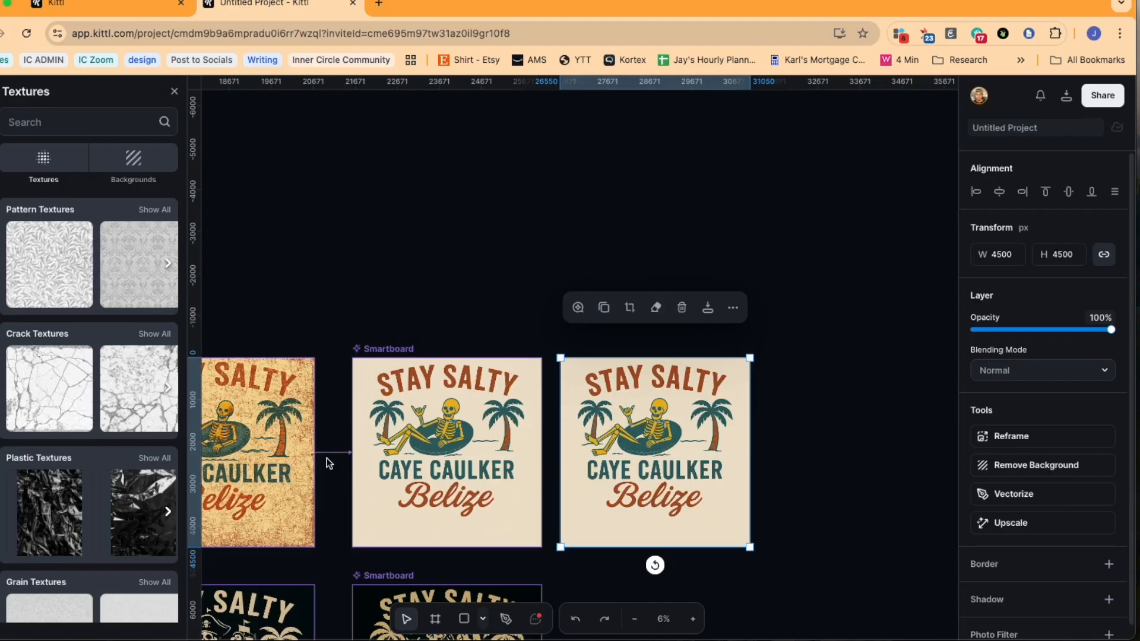
- Vectorize the converted "Stay Salty" image using four colors
scroll(461, 426, up, 5)
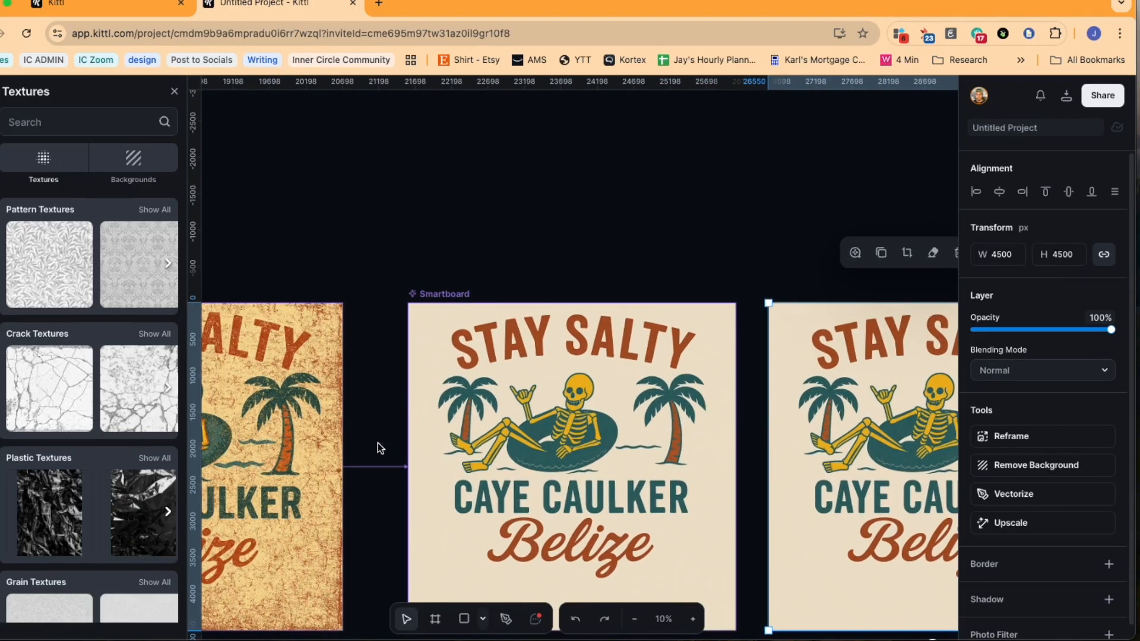
scroll(768, 485, right, 4)
scroll(743, 451, up, 5)
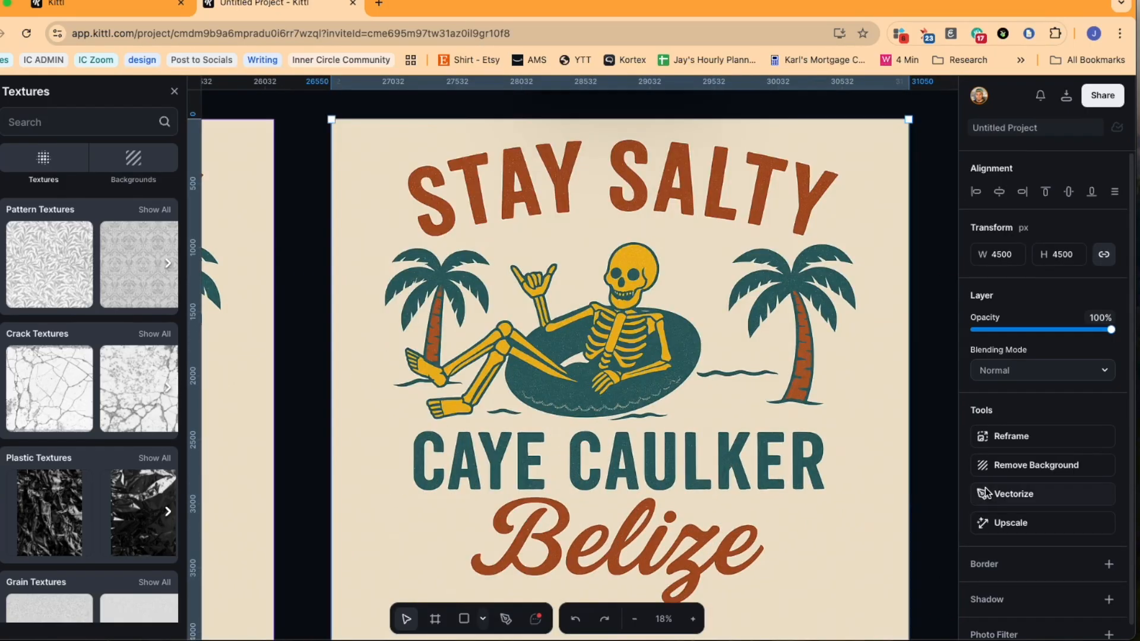
click(1015, 496)
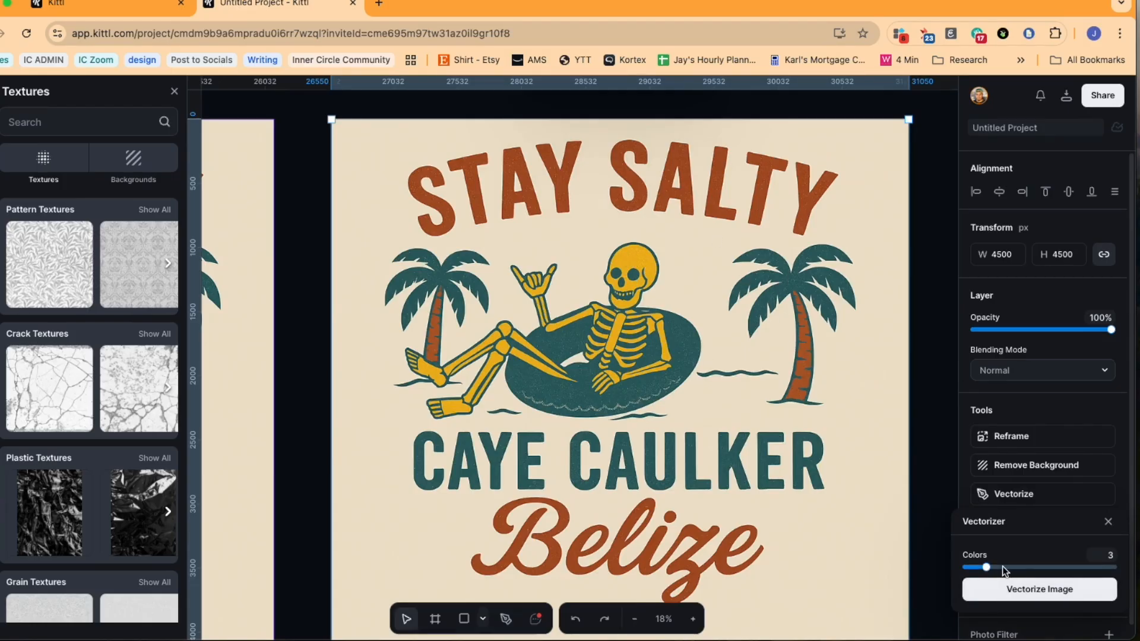
drag(986, 567, 995, 567)
click(1029, 591)
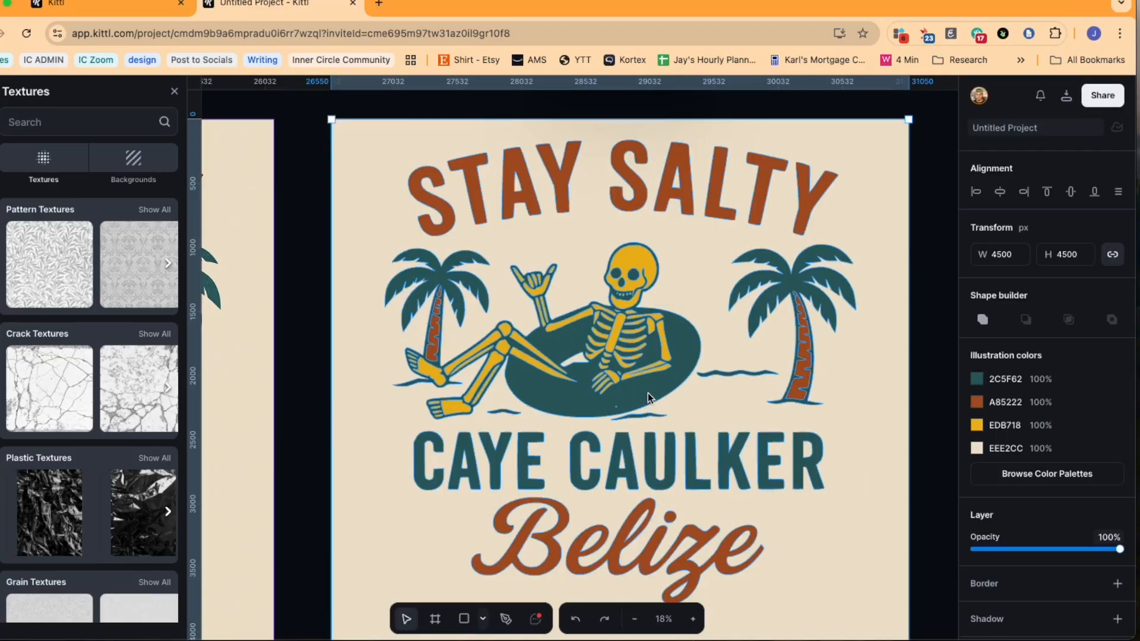
- Recolor the teal areas of the vectorized design to dark blue 13215C
click(977, 380)
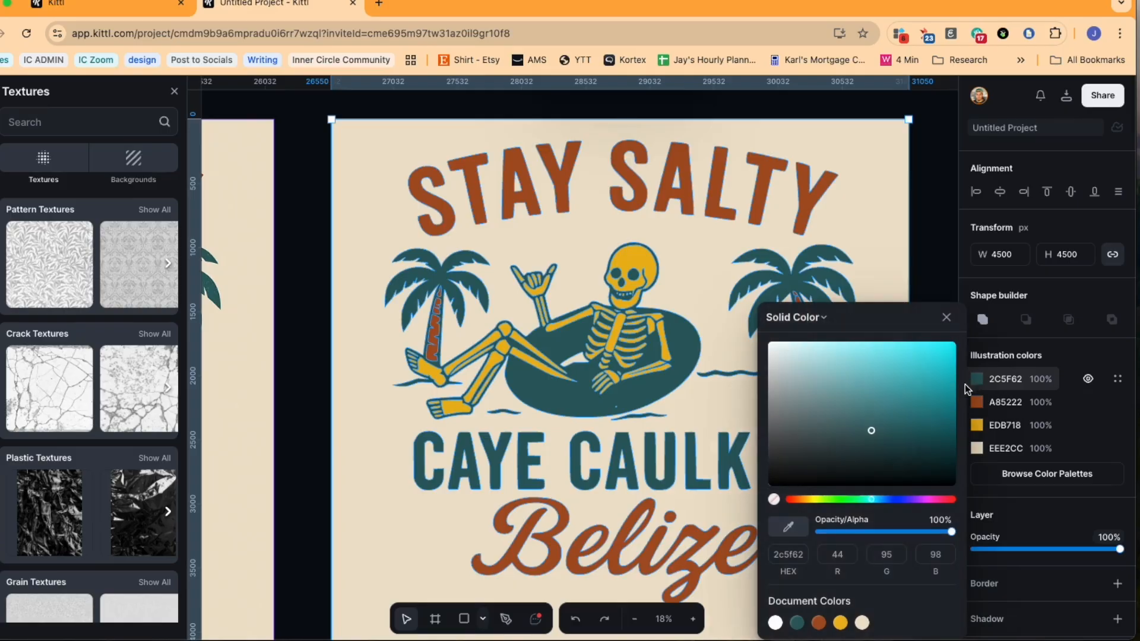
drag(873, 440, 916, 459)
click(894, 500)
click(917, 434)
click(855, 261)
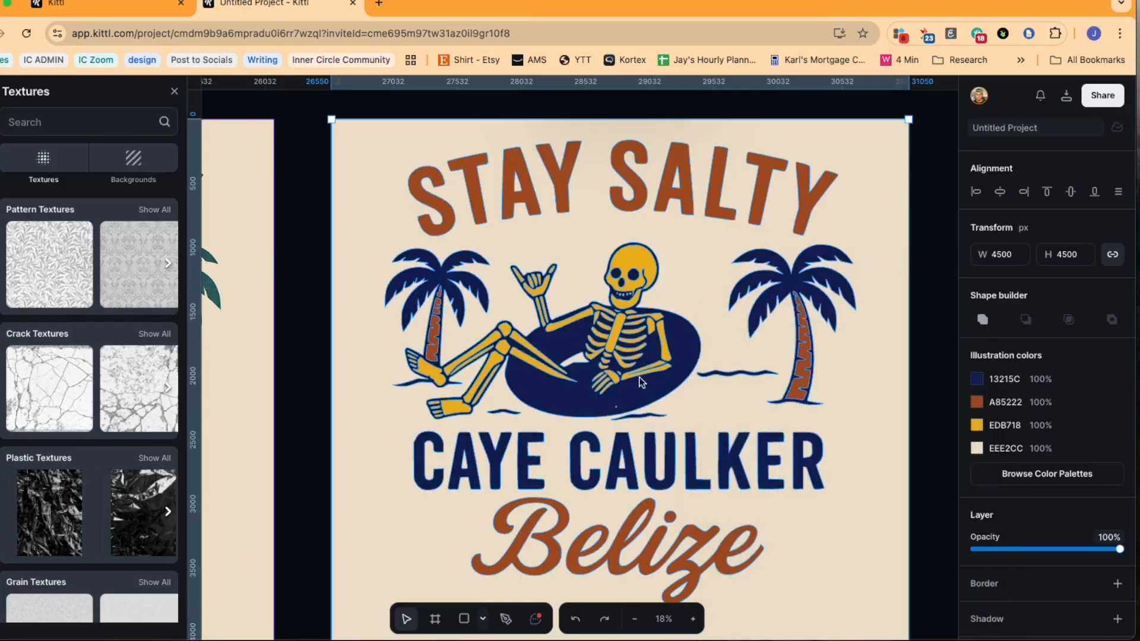
- Recolor the yellow skeleton of the vectorized design to tan CA8D44
click(976, 425)
click(803, 499)
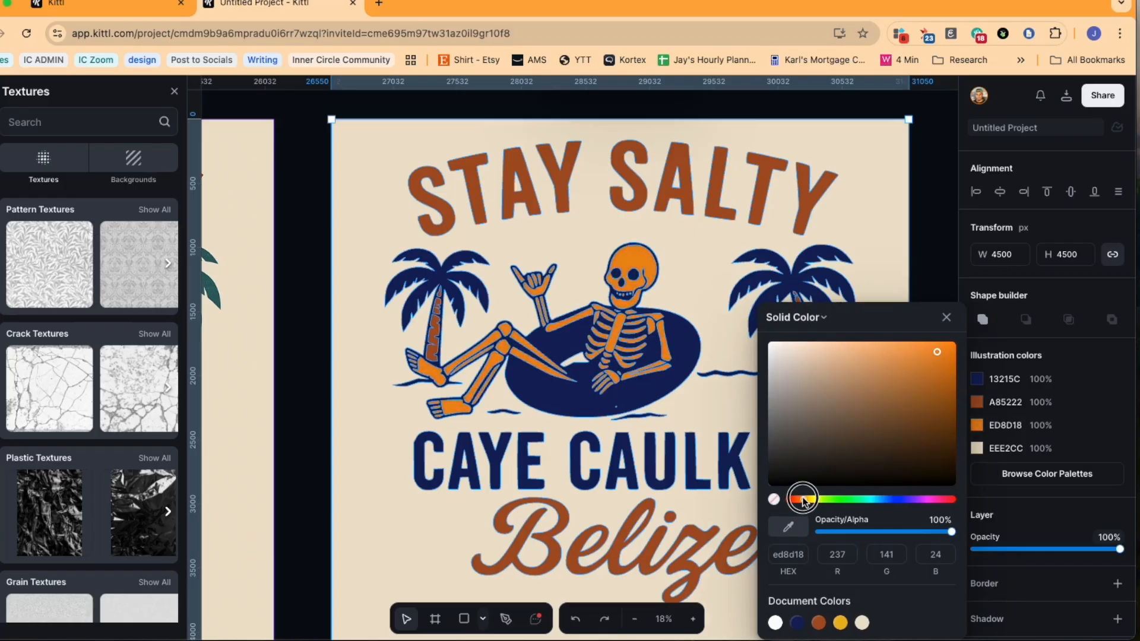
drag(937, 352, 893, 374)
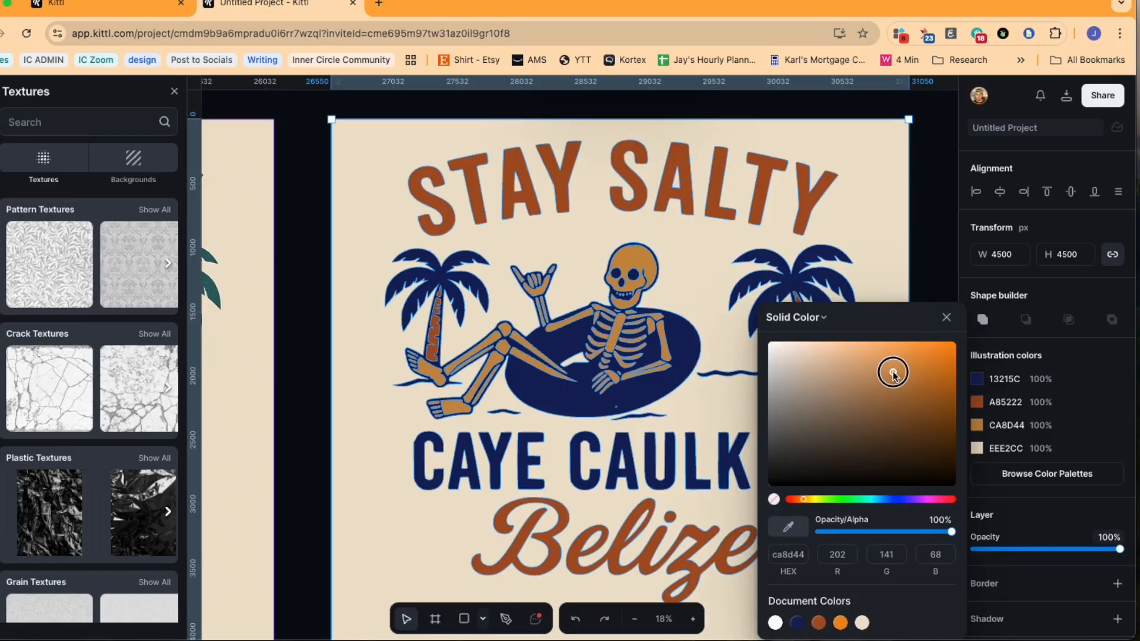
click(806, 301)
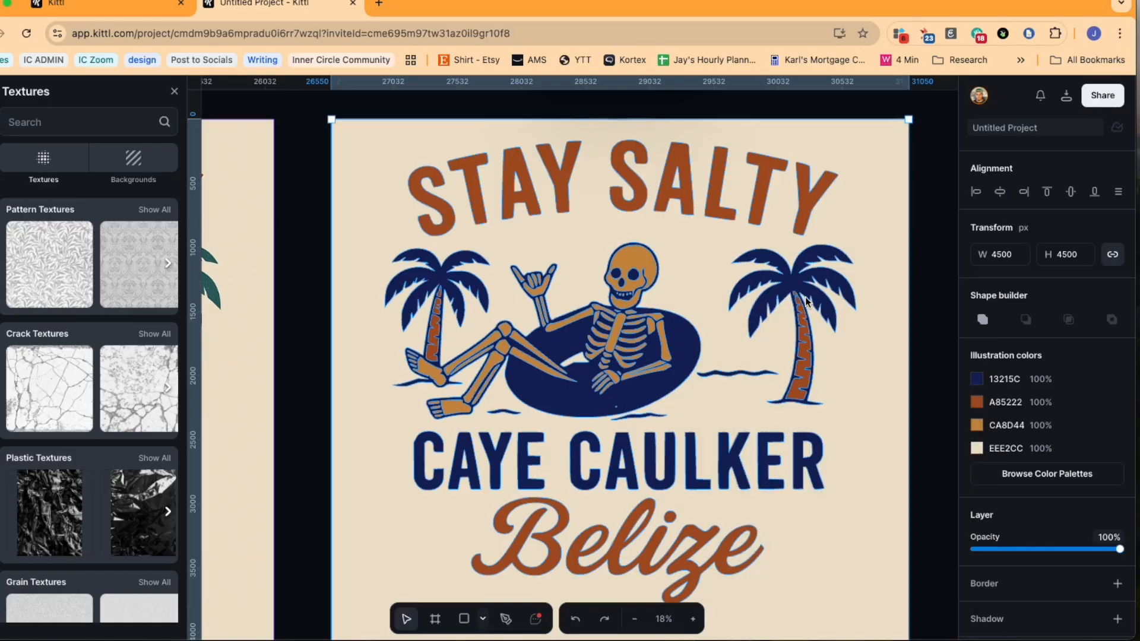
- Mute the dark blue of the vectorized design to 2C3556 and deselect the artwork
click(977, 379)
drag(920, 441, 860, 438)
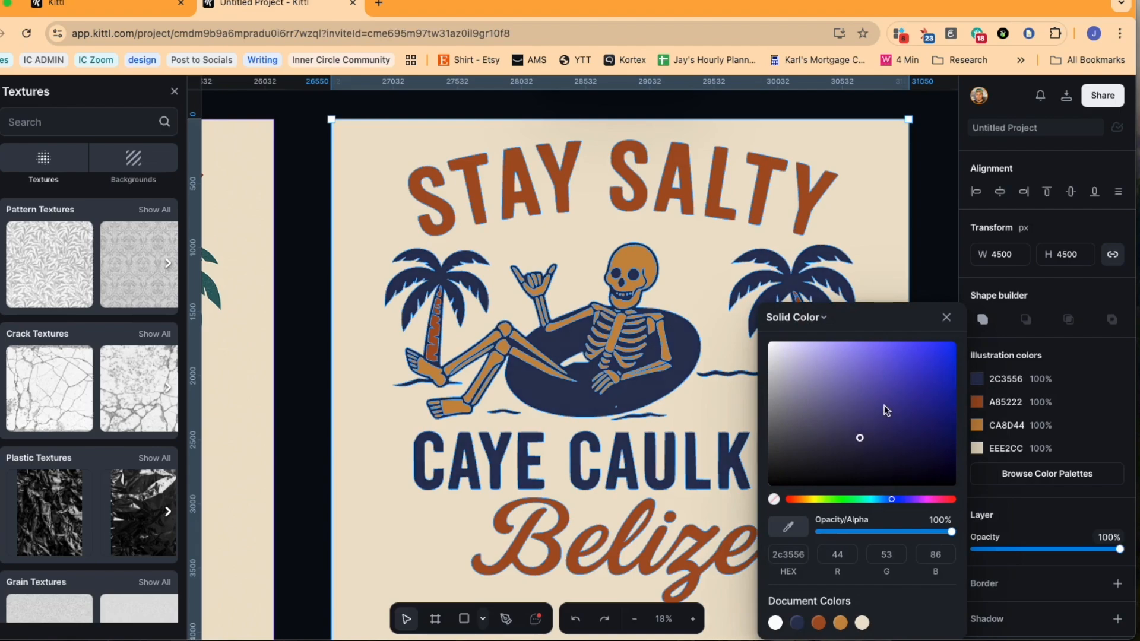
click(833, 226)
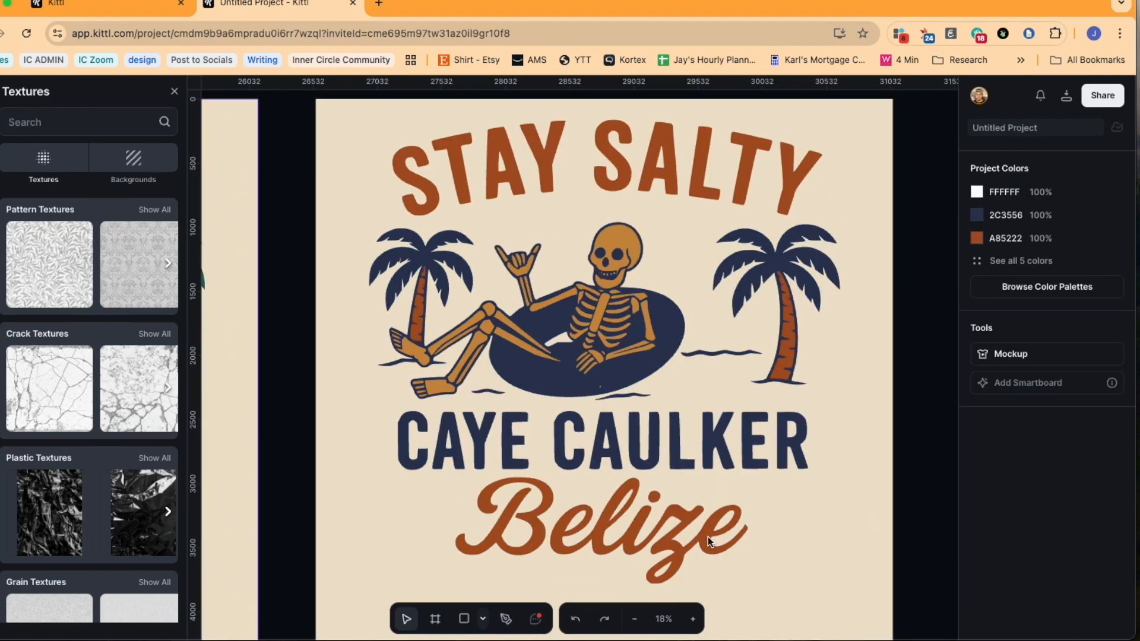
- Examine the Smartboard generated with "Belize" on an angle, checking the layout and spelling of its lettering
scroll(586, 415, down, 6)
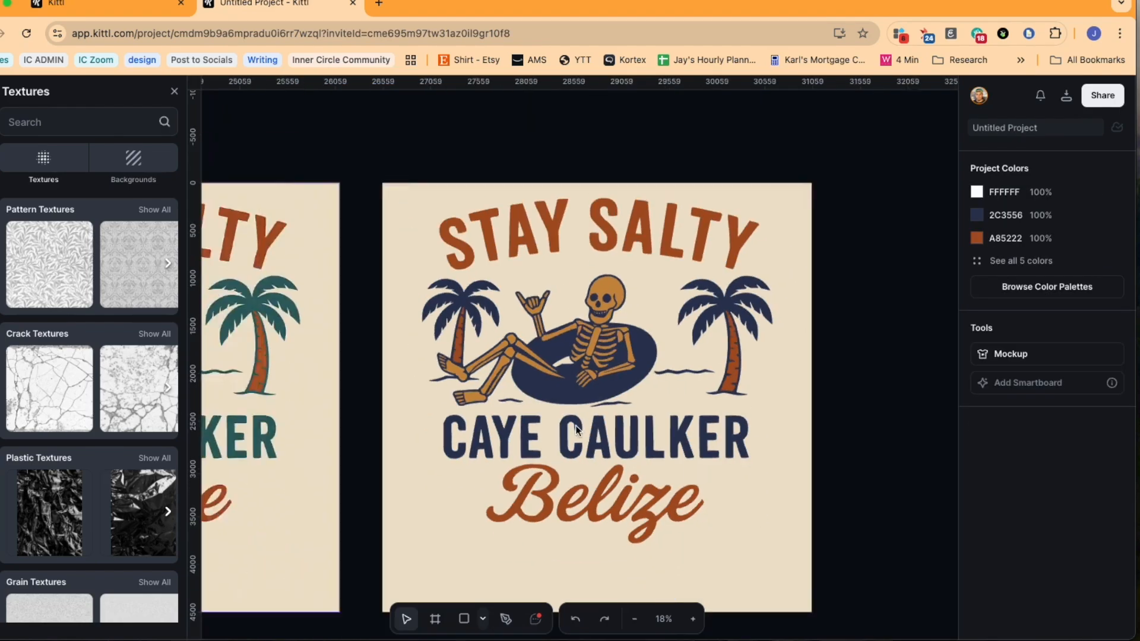
scroll(575, 426, left, 3)
scroll(575, 427, down, 4)
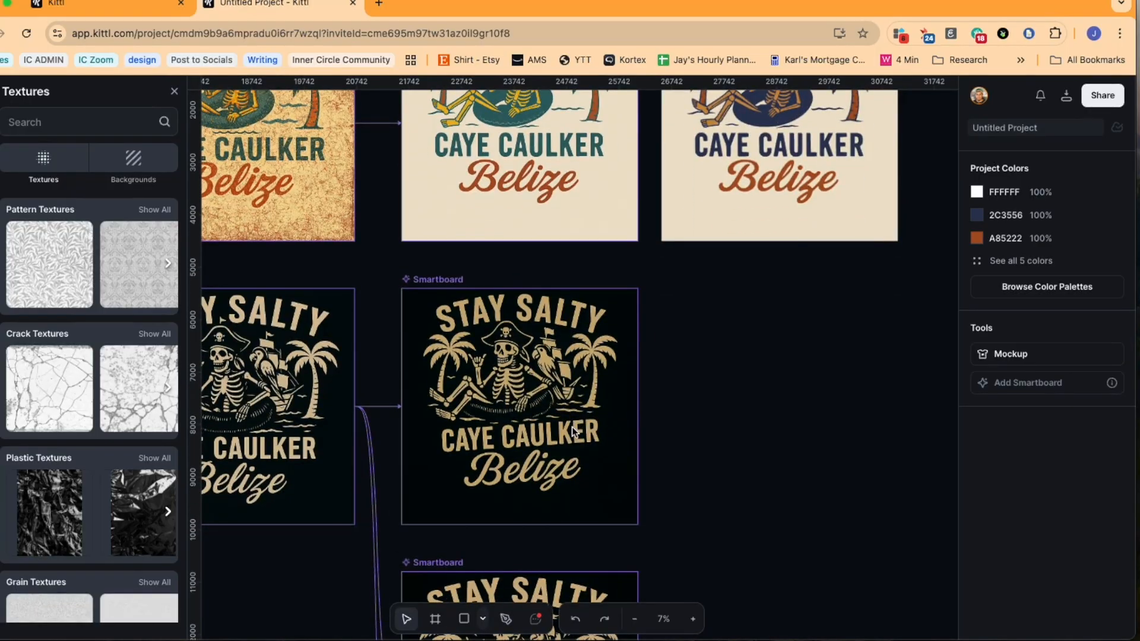
scroll(574, 428, down, 3)
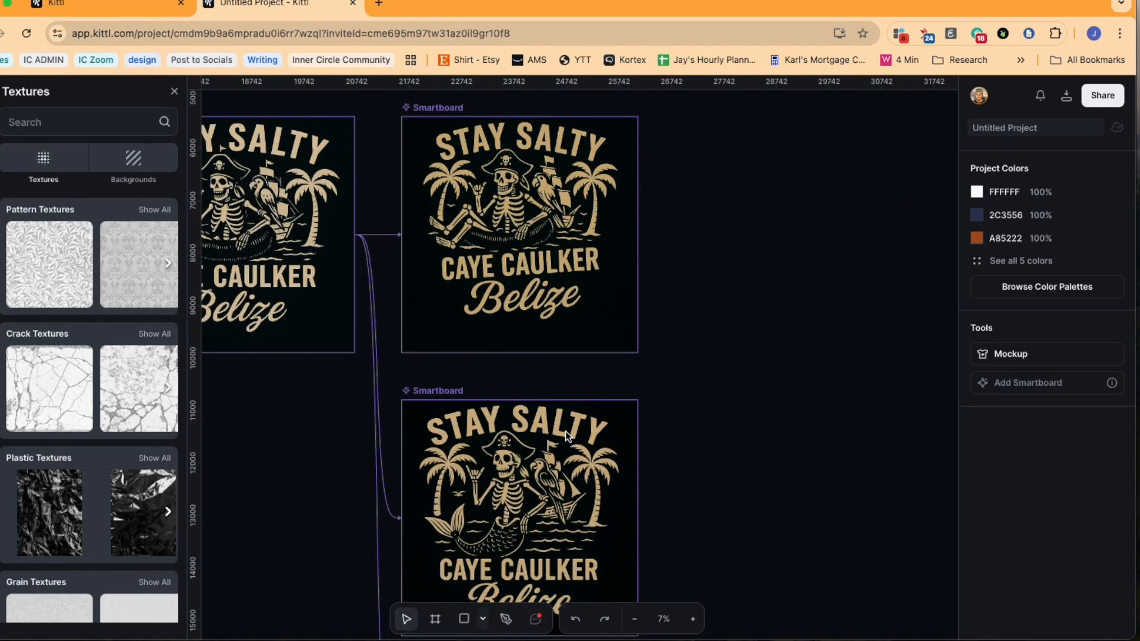
scroll(566, 431, down, 7)
click(533, 410)
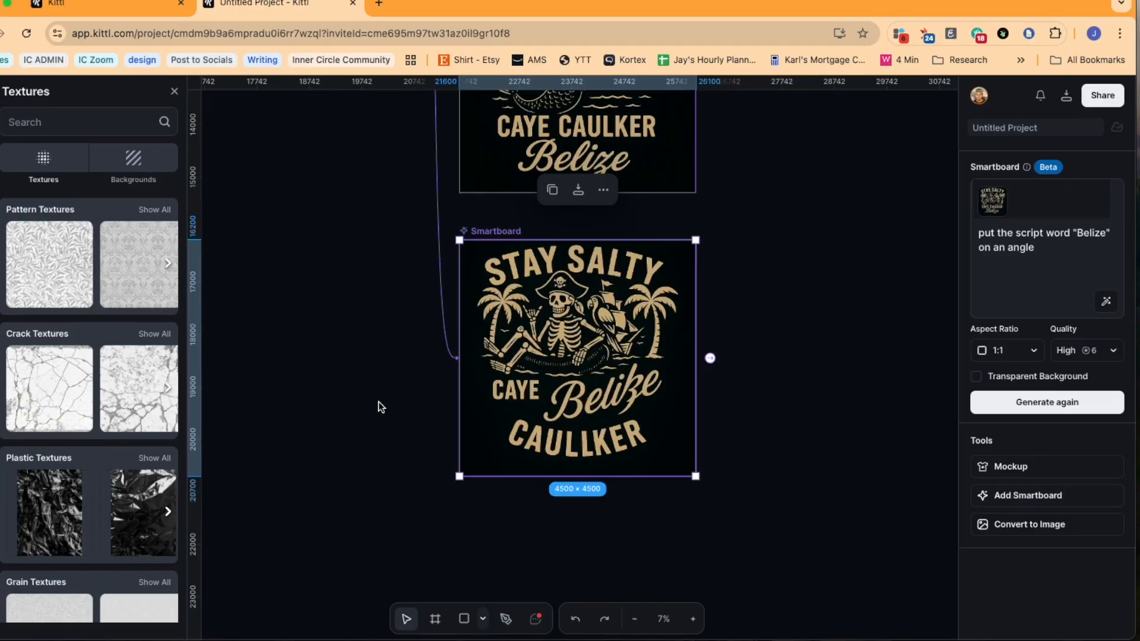
scroll(710, 395, left, 3)
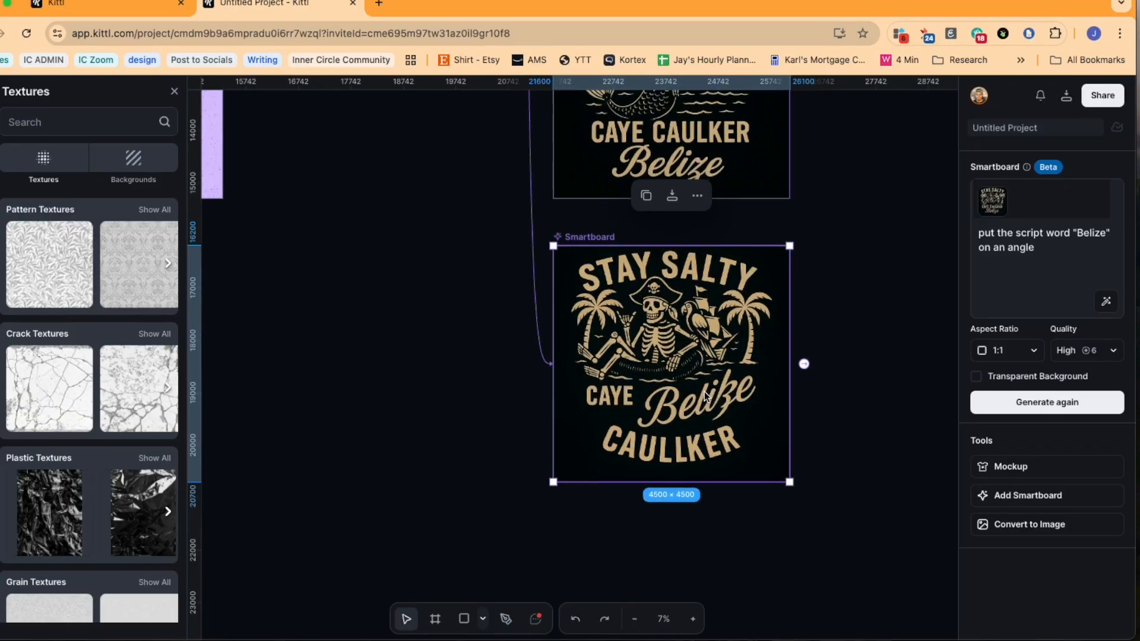
scroll(667, 388, left, 10)
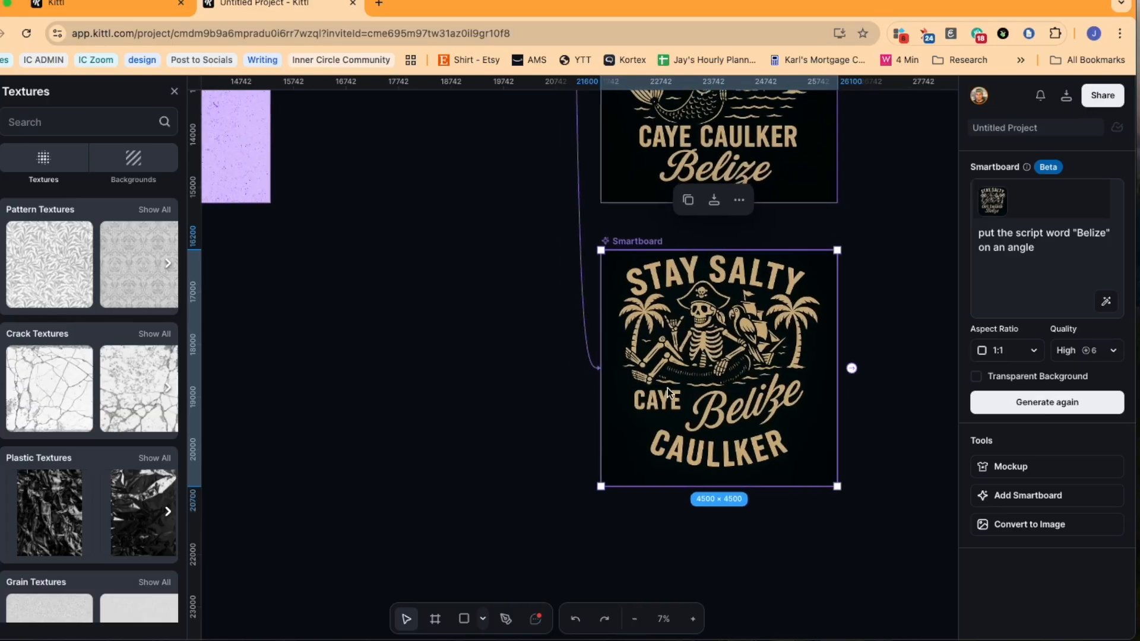
- Review the pirate, original navy and mermaid versions across the canvas while checking the progress of the generating Smartboards
scroll(666, 389, up, 7)
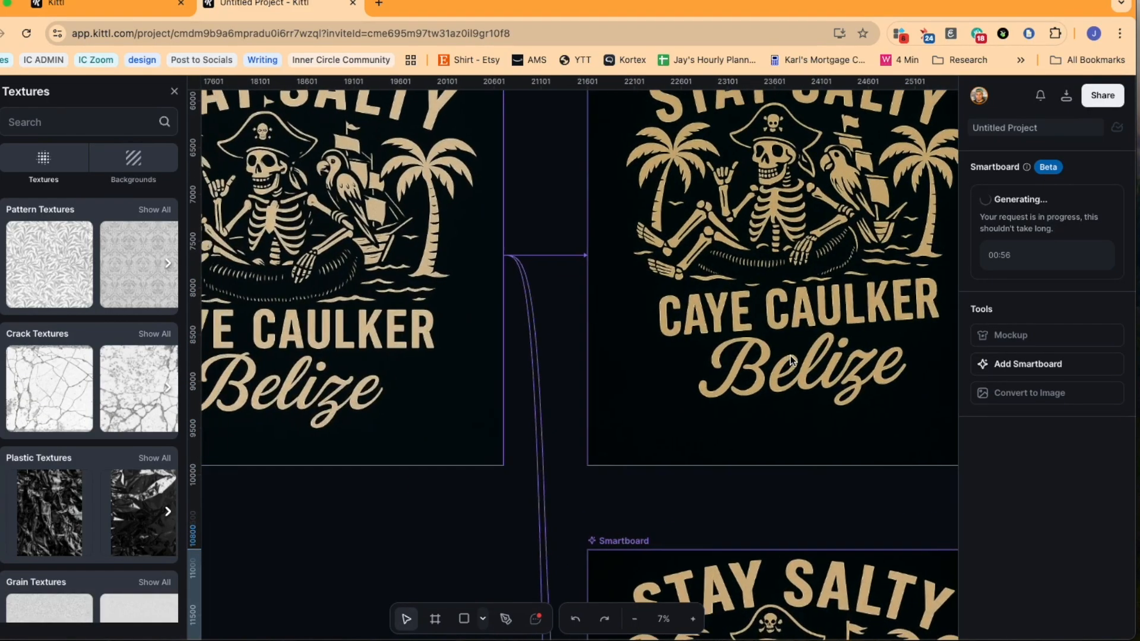
scroll(789, 355, down, 10)
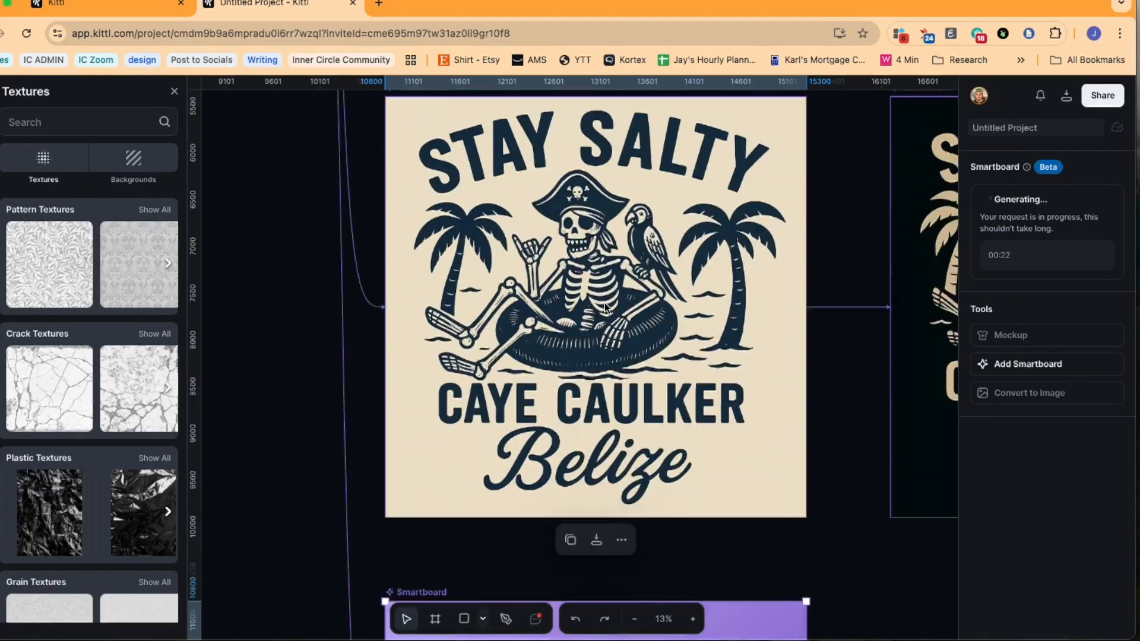
scroll(603, 303, up, 10)
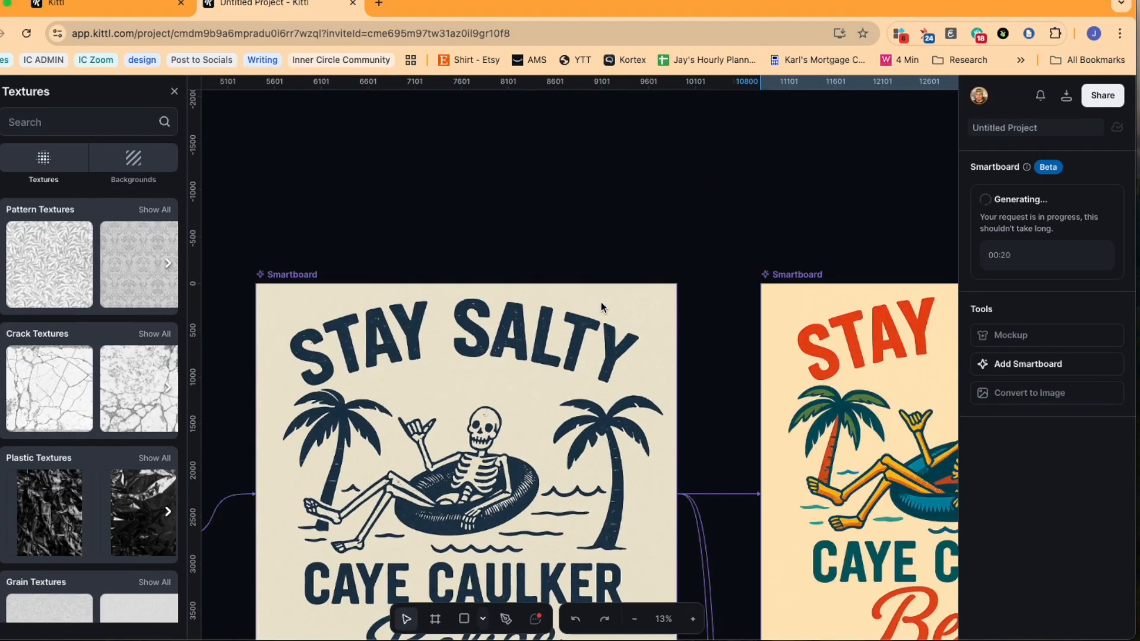
scroll(601, 303, down, 10)
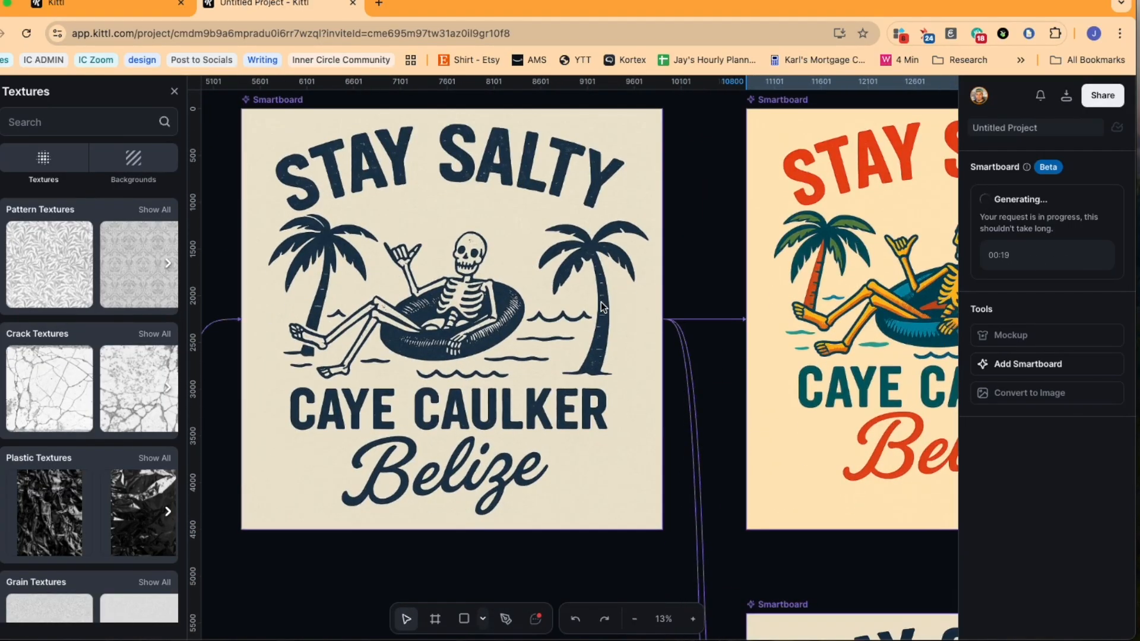
scroll(602, 343, down, 5)
scroll(601, 342, right, 6)
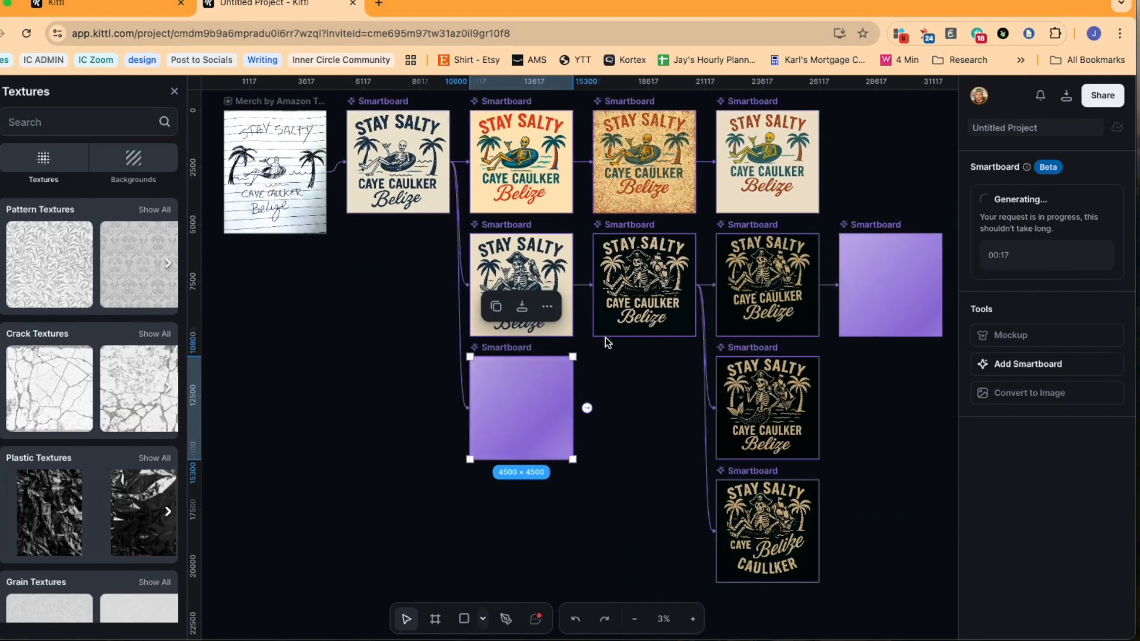
scroll(785, 242, right, 4)
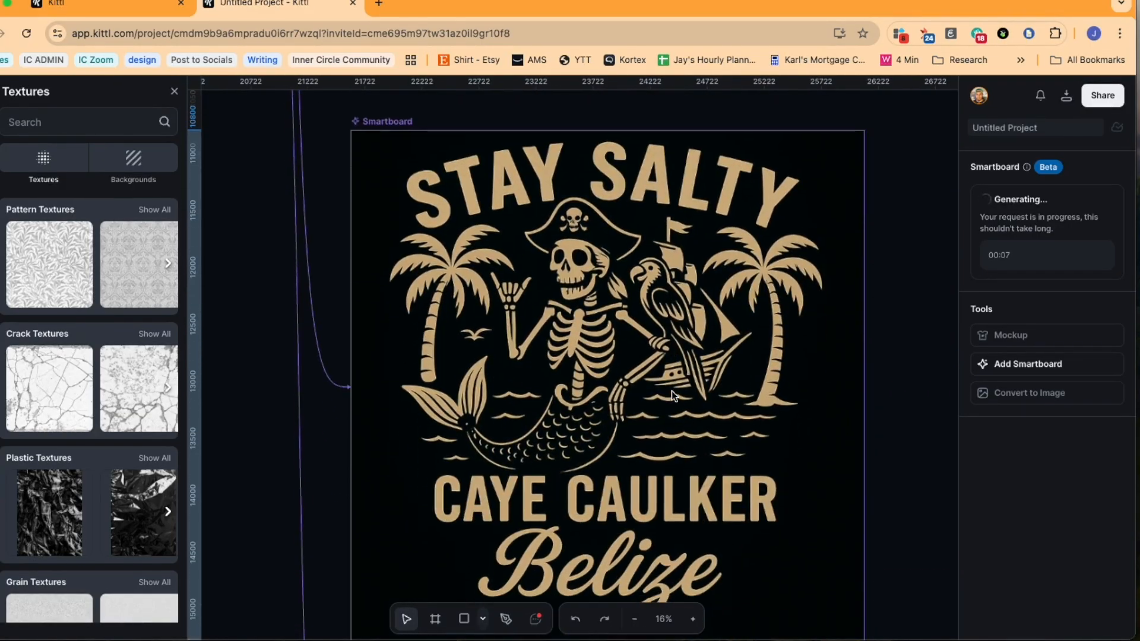
- Examine the pirate and skeleton mermaid Smartboards up close and compare them with the sketch and other variations on the canvas
scroll(671, 391, down, 2)
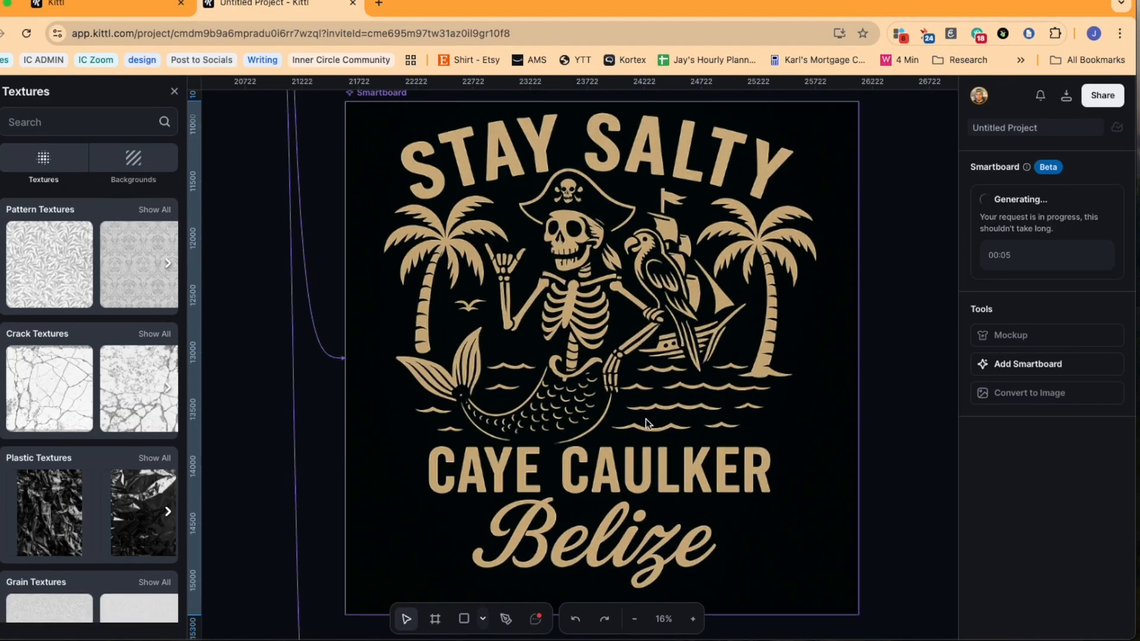
scroll(646, 341, up, 10)
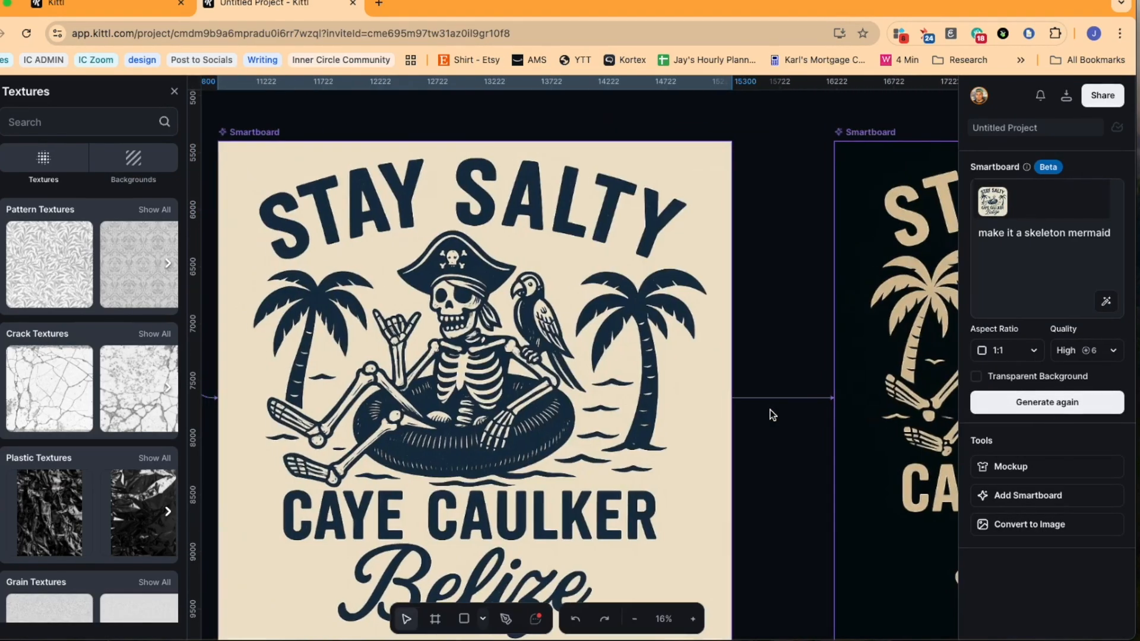
scroll(649, 397, down, 3)
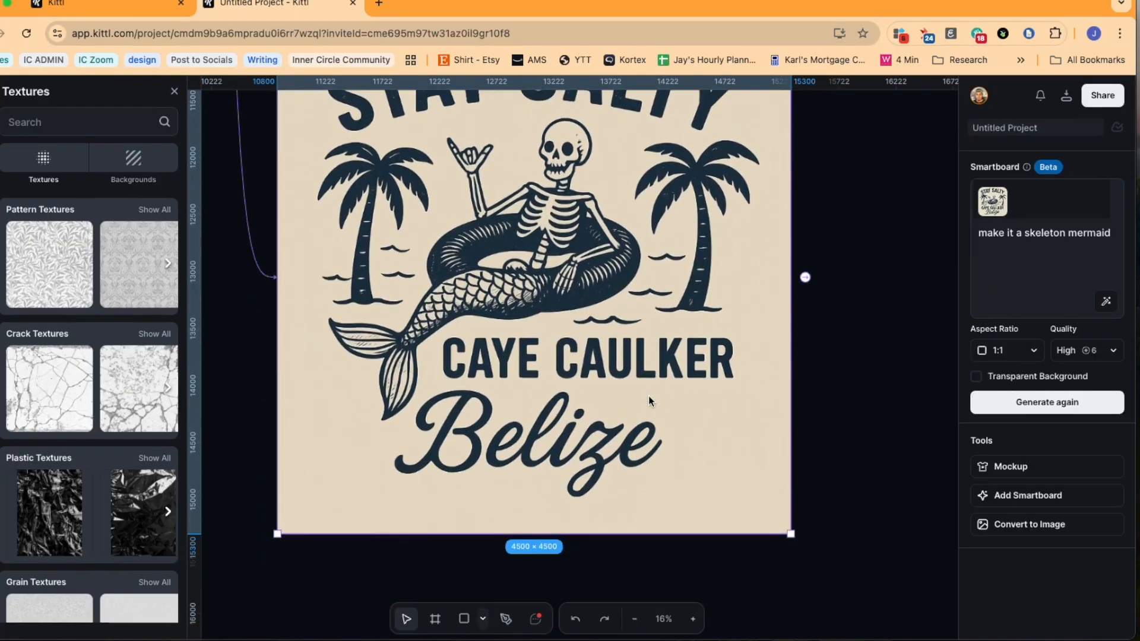
scroll(589, 378, down, 5)
scroll(594, 386, up, 1)
scroll(593, 386, up, 4)
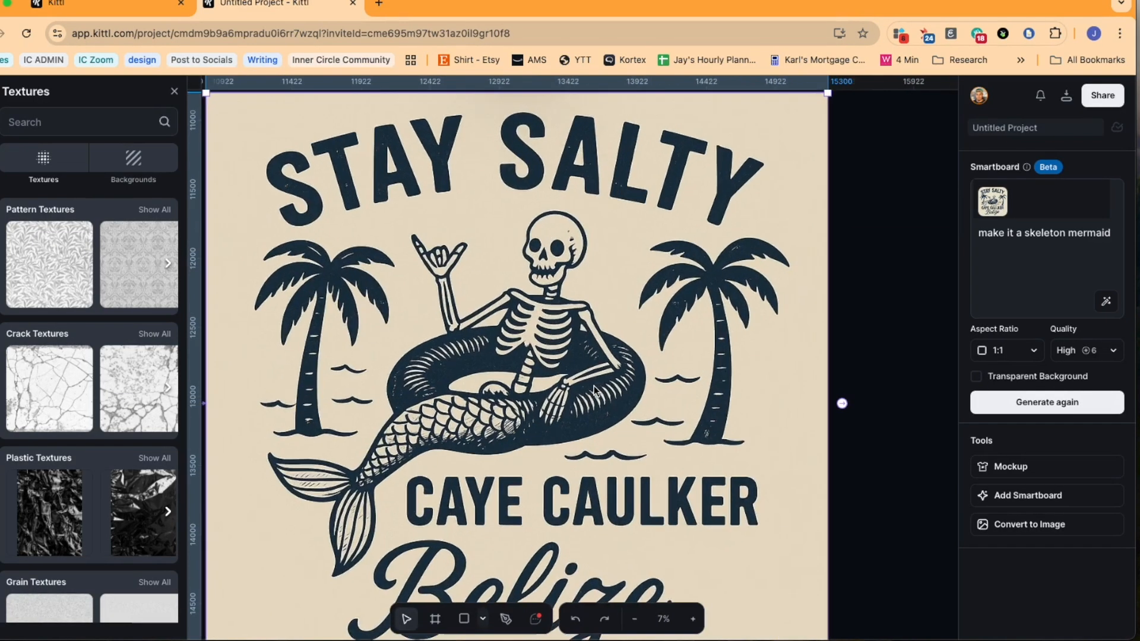
scroll(594, 386, down, 2)
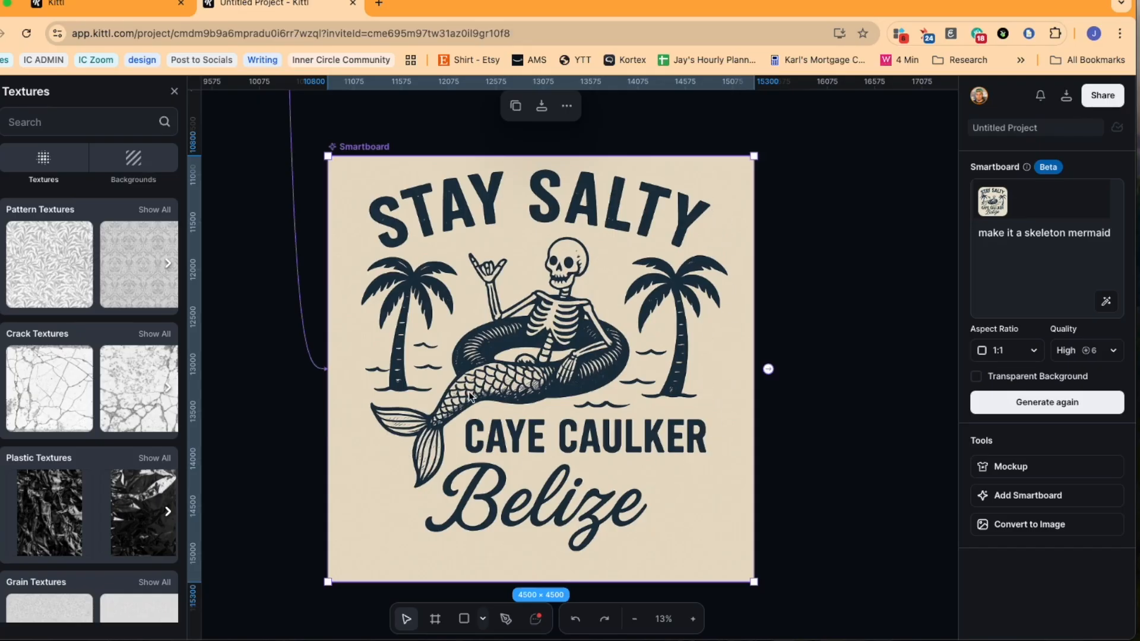
scroll(552, 392, up, 10)
scroll(551, 389, left, 5)
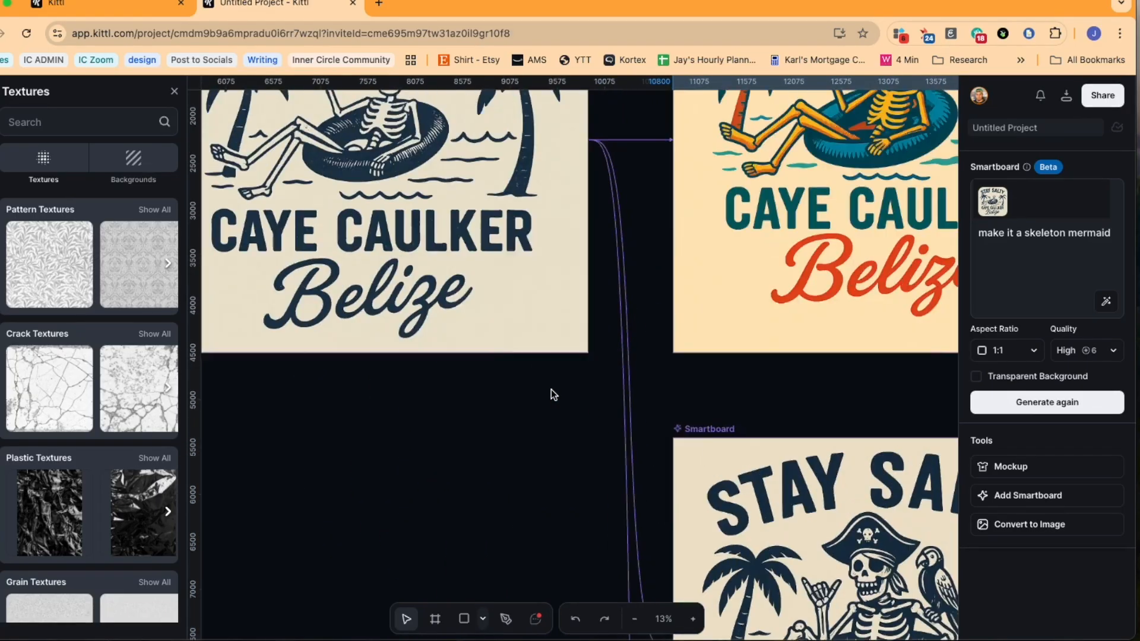
scroll(551, 390, down, 5)
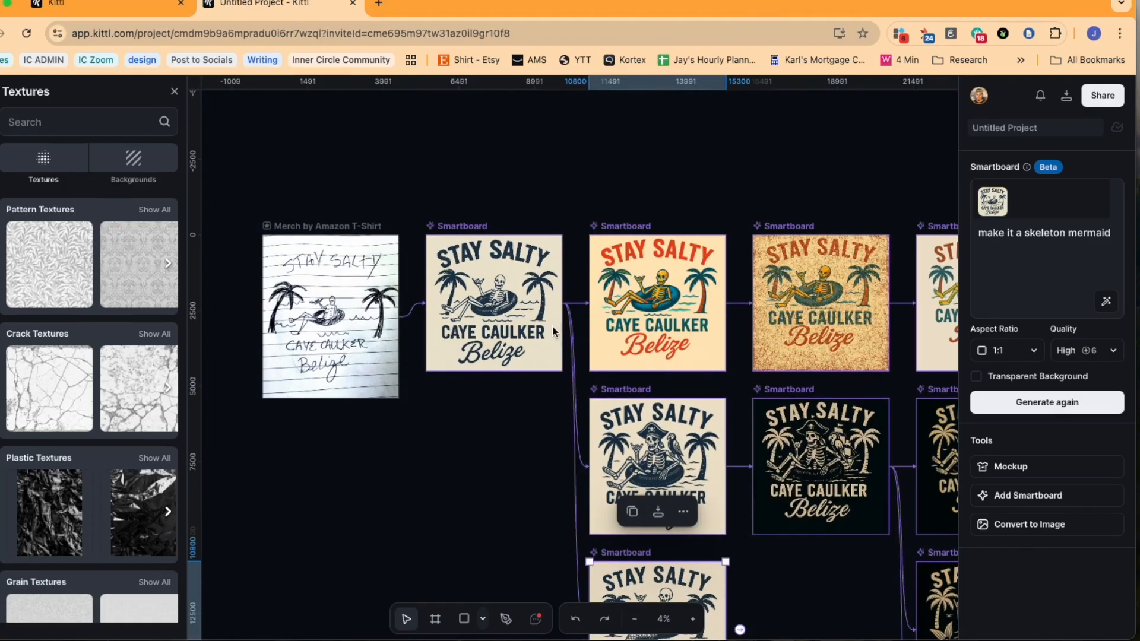
scroll(538, 348, down, 5)
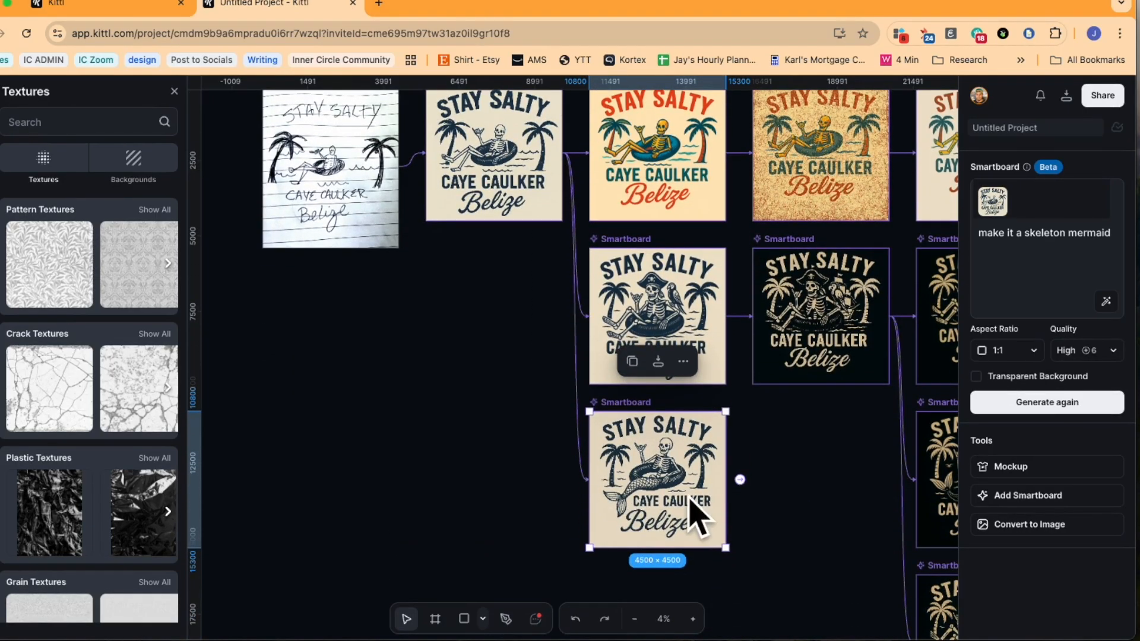
scroll(653, 499, down, 2)
scroll(653, 499, right, 3)
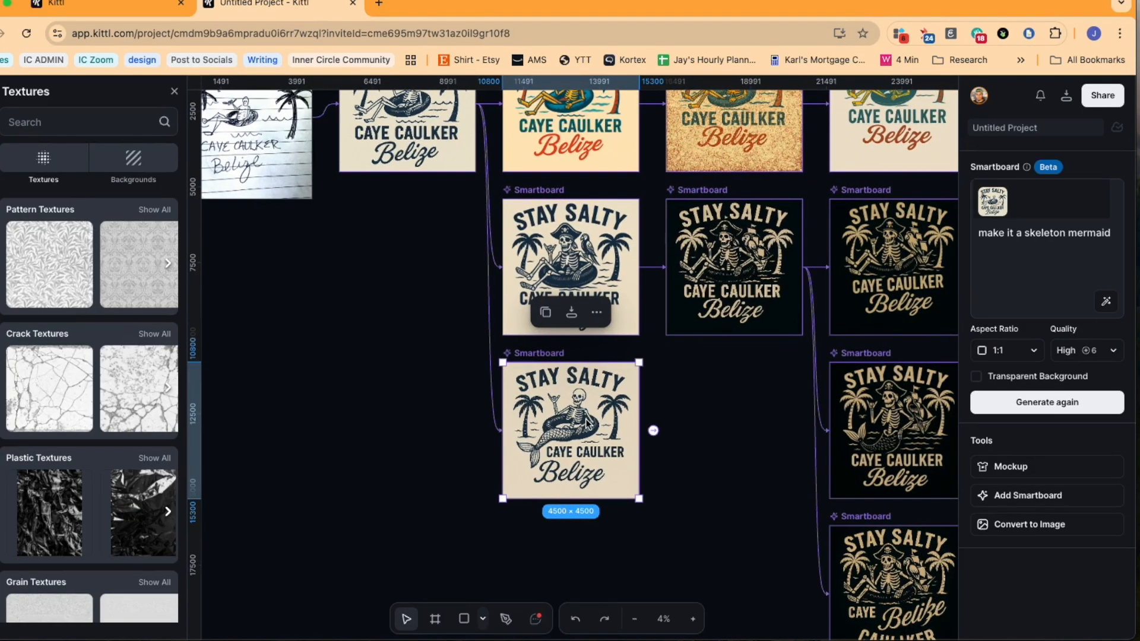
- Convert the cream skeleton mermaid Smartboard to an image and vectorize it into cream and navy shapes
scroll(587, 423, up, 5)
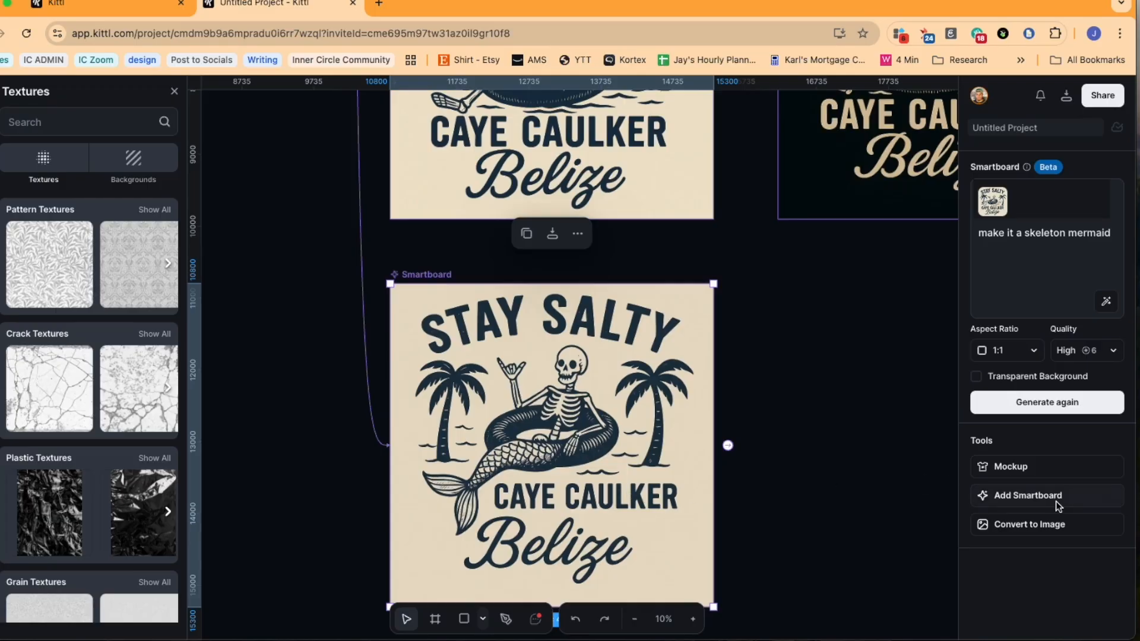
click(1027, 525)
scroll(601, 451, right, 5)
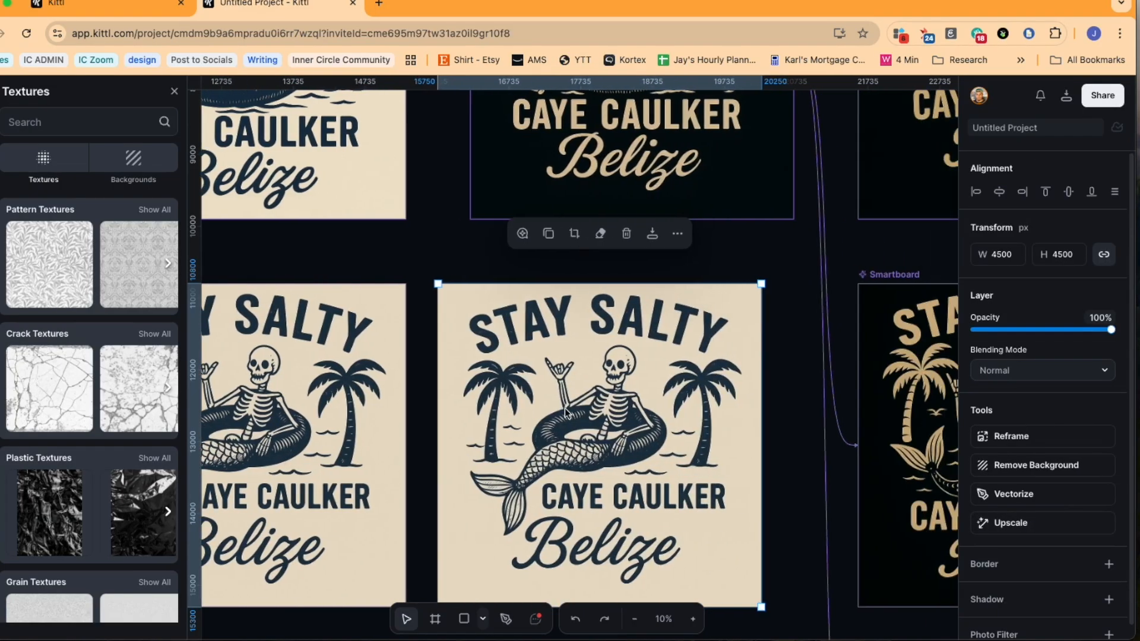
scroll(581, 420, down, 3)
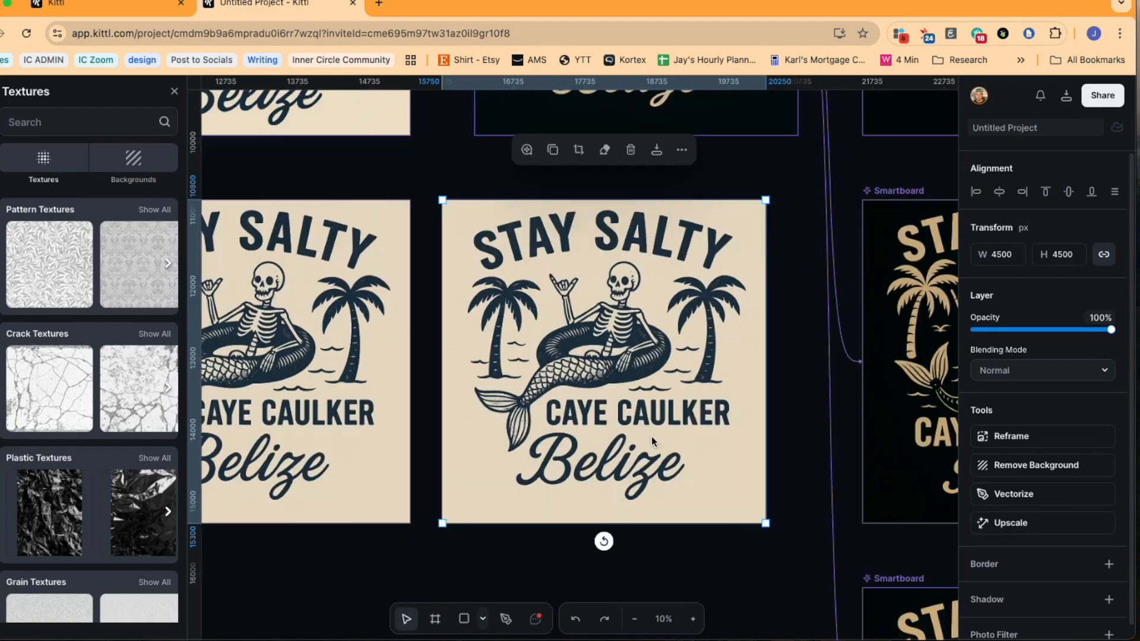
click(1012, 495)
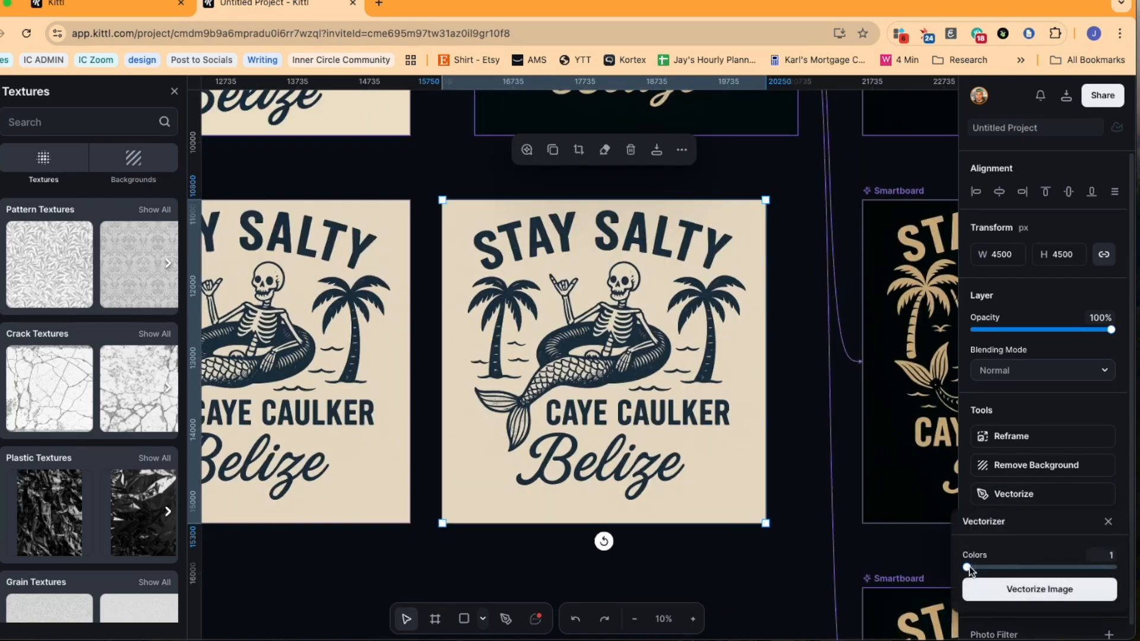
drag(970, 568, 975, 567)
click(1031, 589)
- Move the cream E8DCC7 background shape away from the vectorized mermaid artwork and delete it
drag(699, 453, 968, 497)
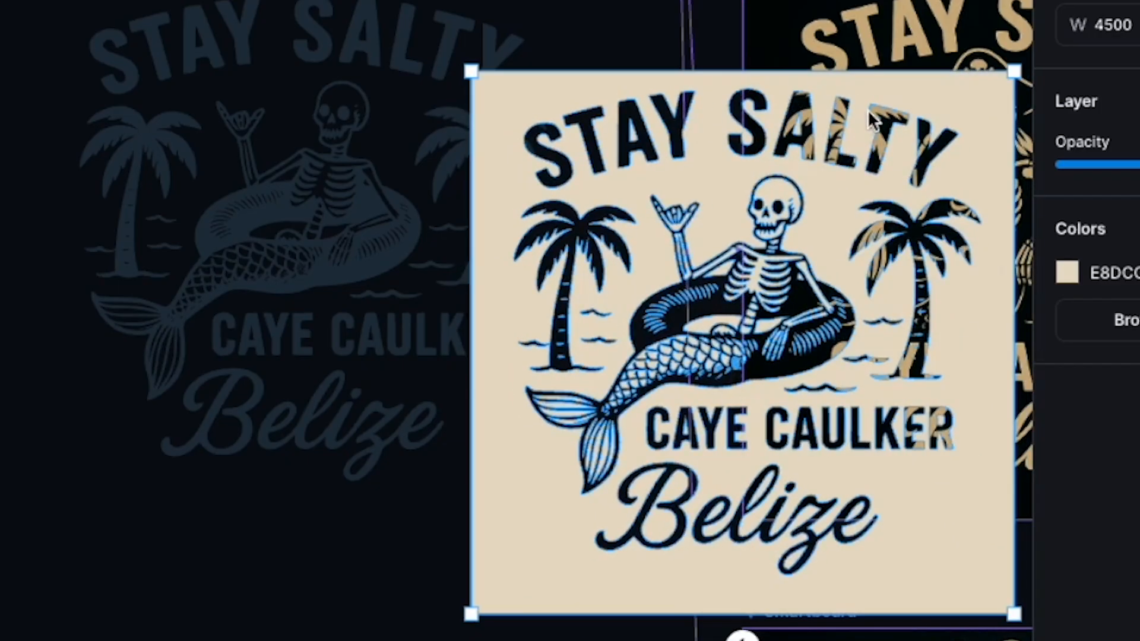
drag(536, 521, 603, 600)
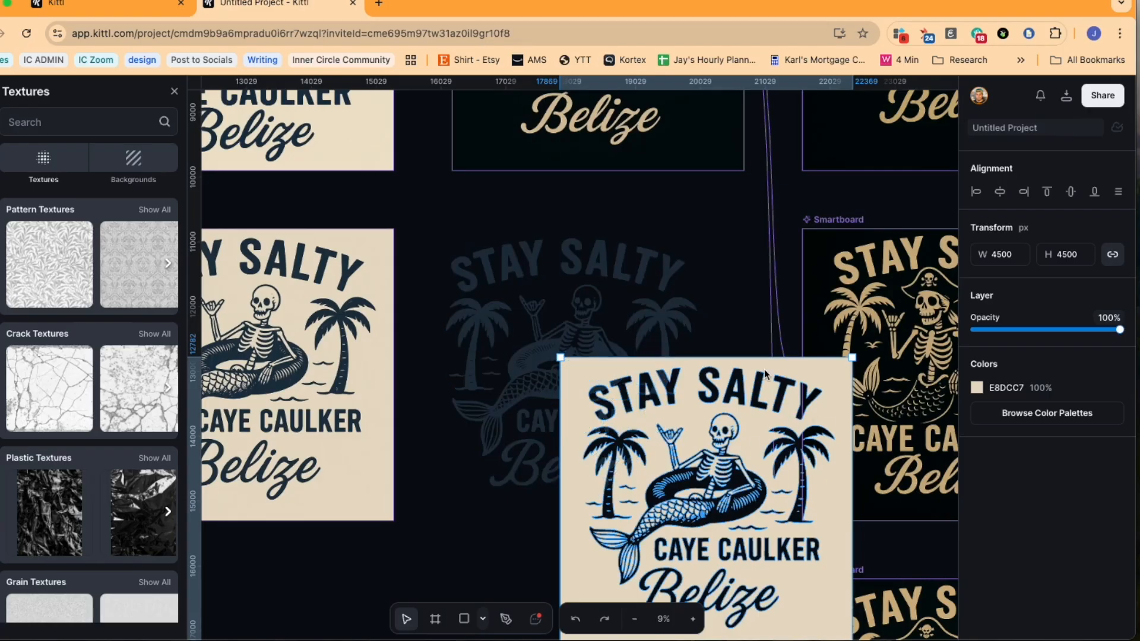
key(Delete)
- Recolor the remaining navy mermaid artwork to lighter blue 5B88A8 and deselect it
click(596, 390)
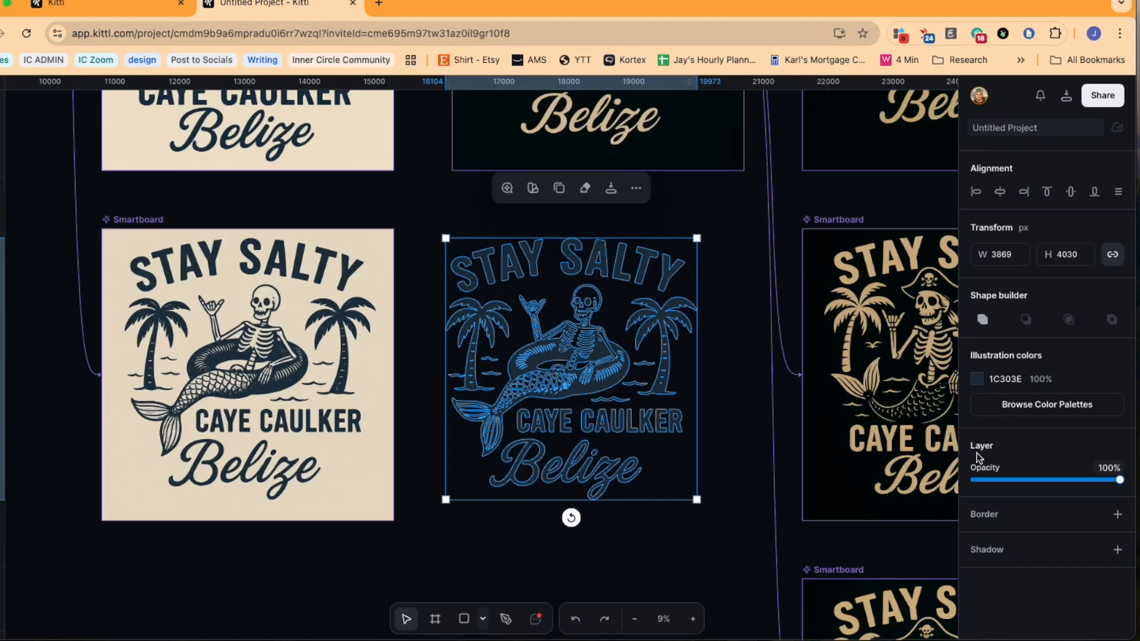
click(977, 379)
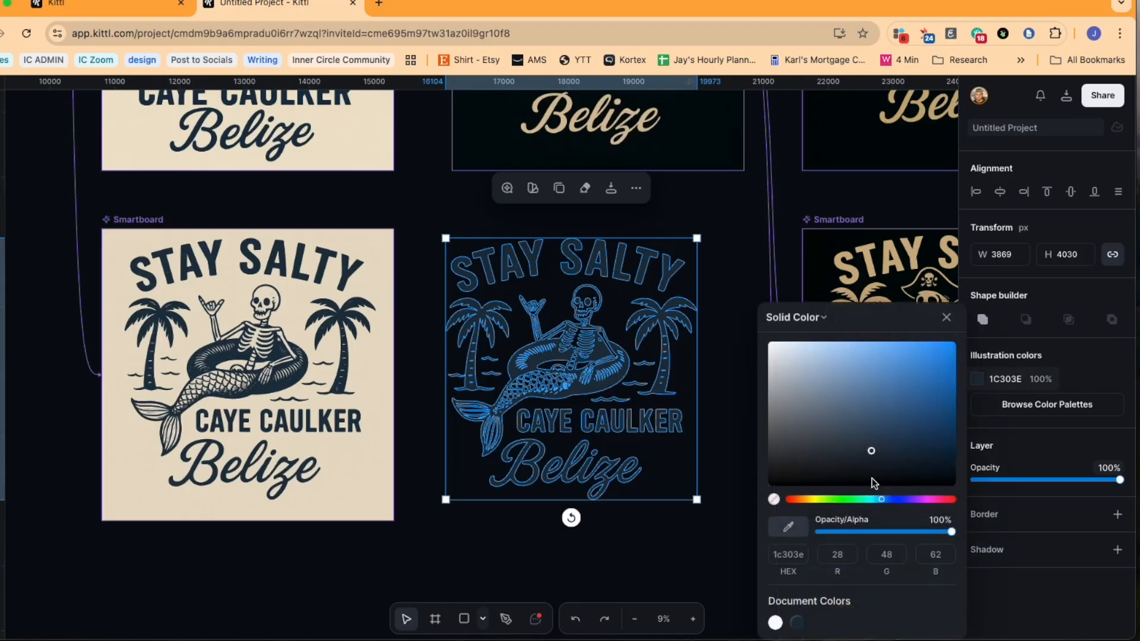
drag(872, 453, 854, 391)
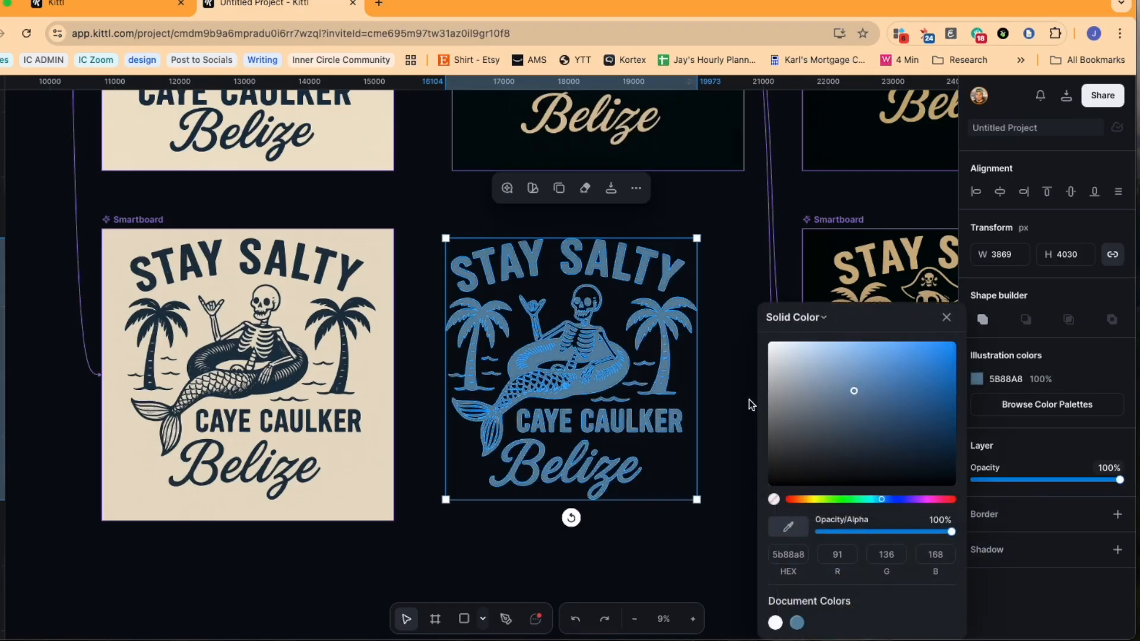
click(728, 401)
- Open the mermaid artwork's vector points for editing, select the points of the "CAYE CAULKER" lettering, and leave point editing
double_click(520, 407)
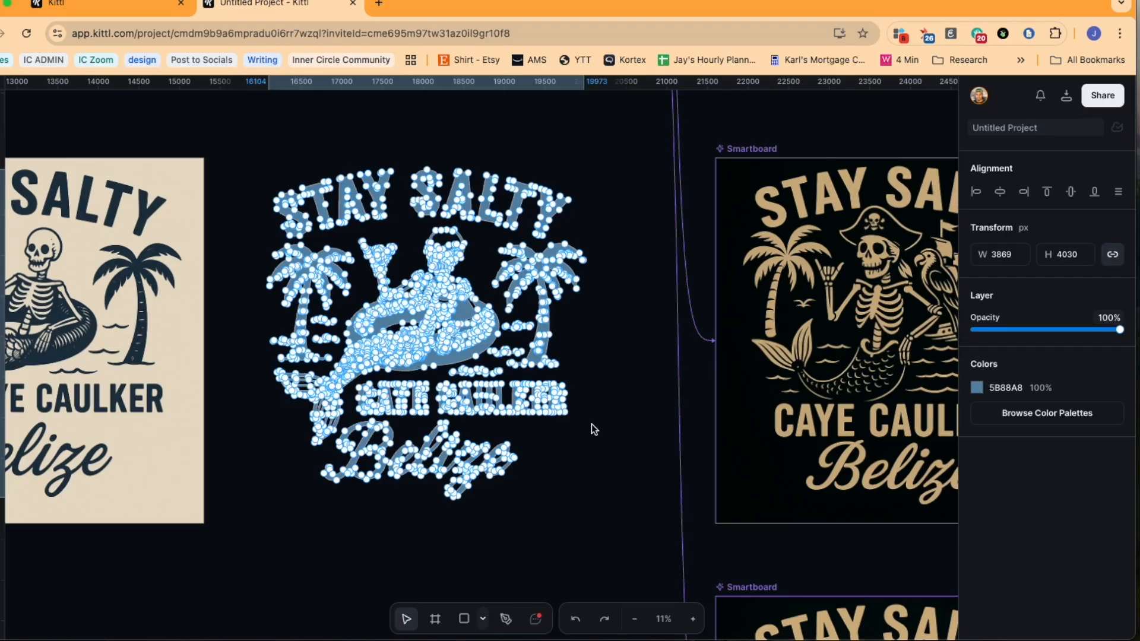
drag(584, 419, 356, 386)
drag(457, 411, 447, 409)
scroll(444, 407, up, 5)
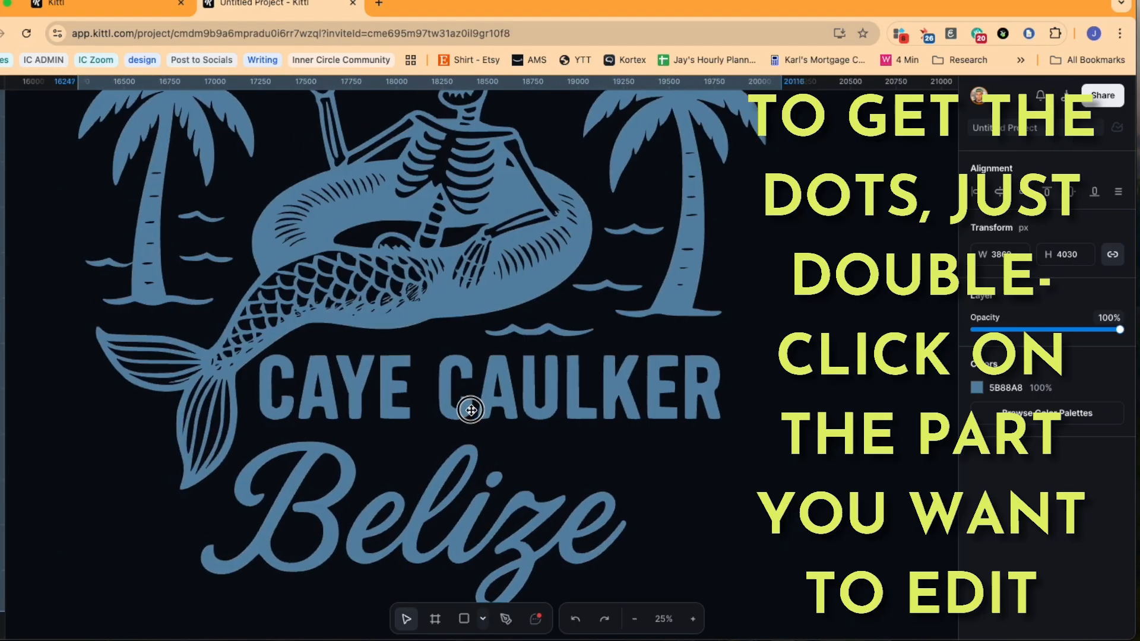
double_click(461, 411)
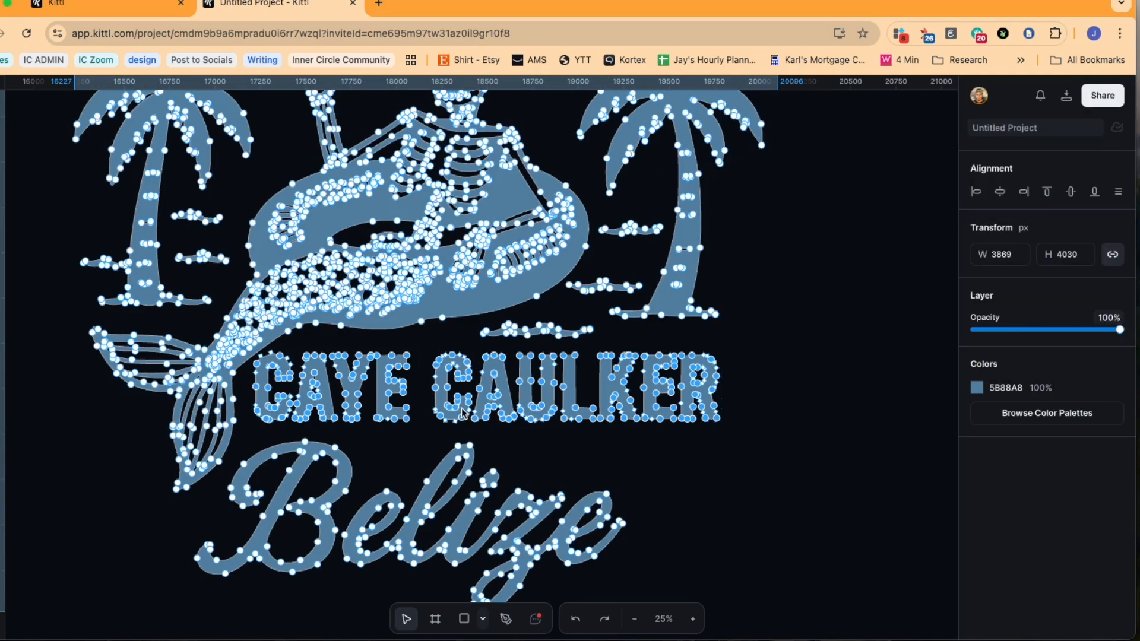
mouse_move(471, 407)
mouse_down()
mouse_move(515, 409)
mouse_move(456, 411)
mouse_up()
key(Escape)
scroll(475, 411, up, 2)
scroll(476, 411, up, 1)
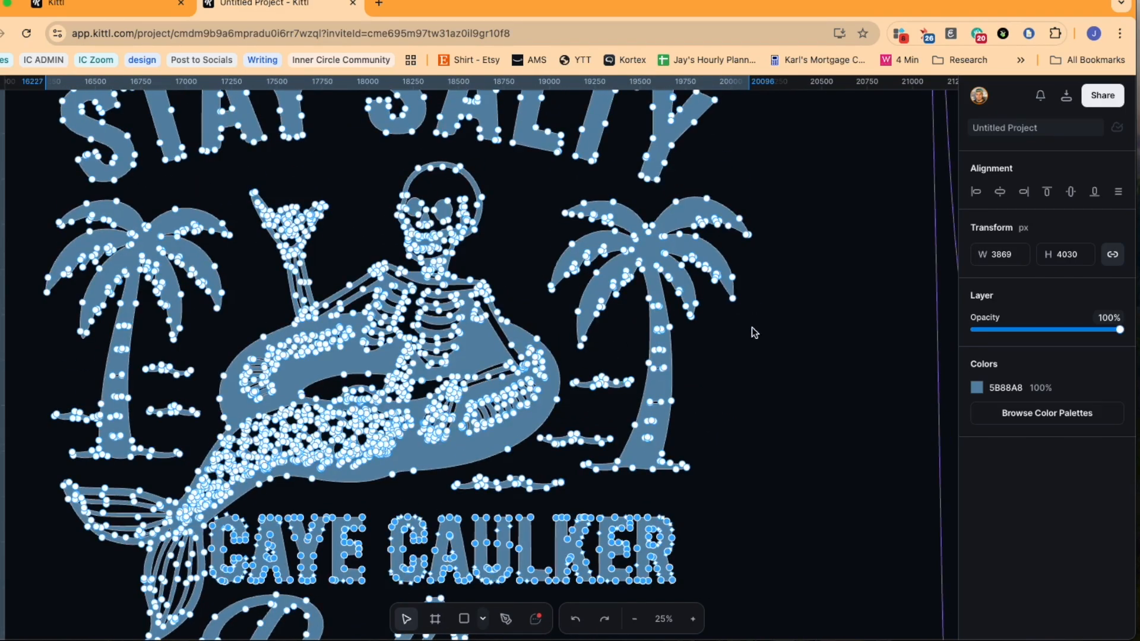
scroll(682, 475, down, 2)
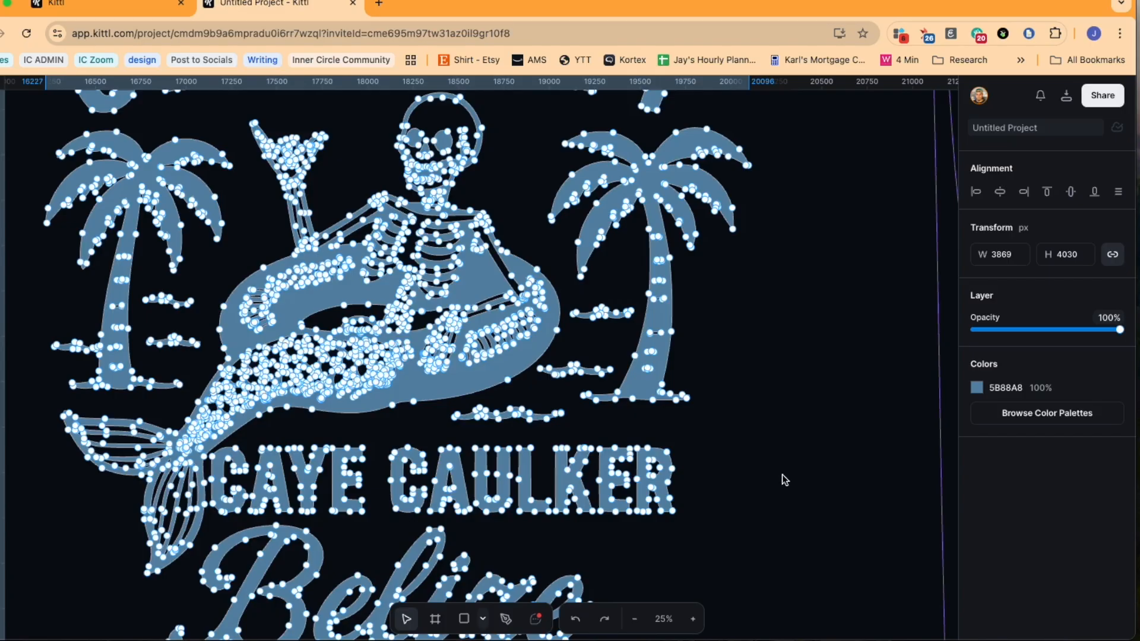
key(Escape)
- Recolor the vectorized mermaid artwork to dark navy 162D3E and deselect it
scroll(660, 514, down, 3)
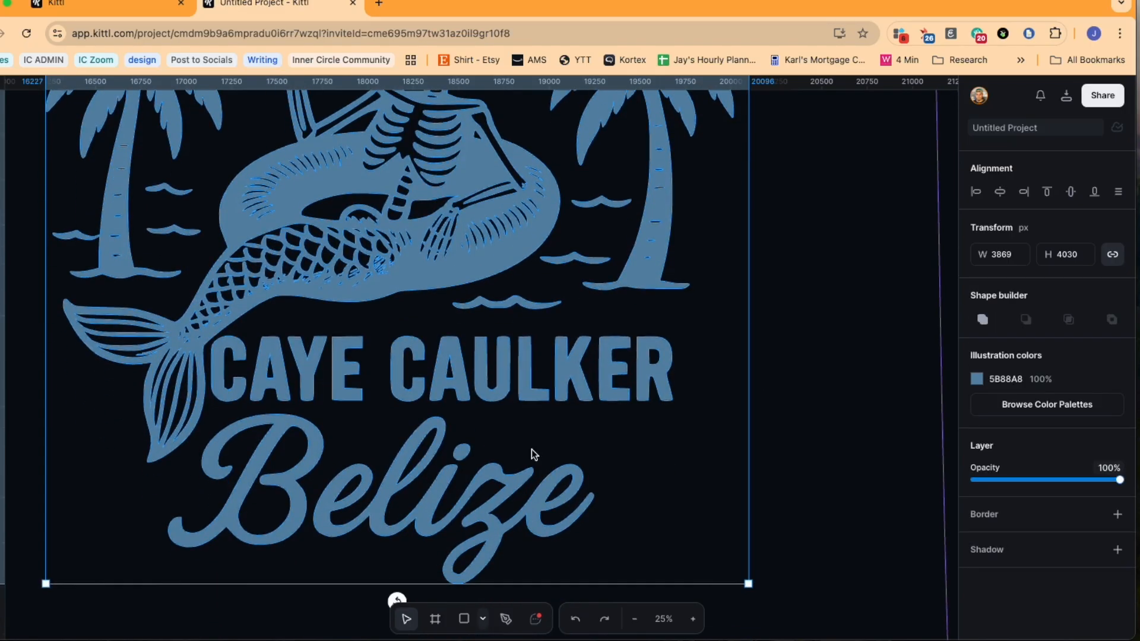
scroll(532, 449, down, 3)
click(977, 378)
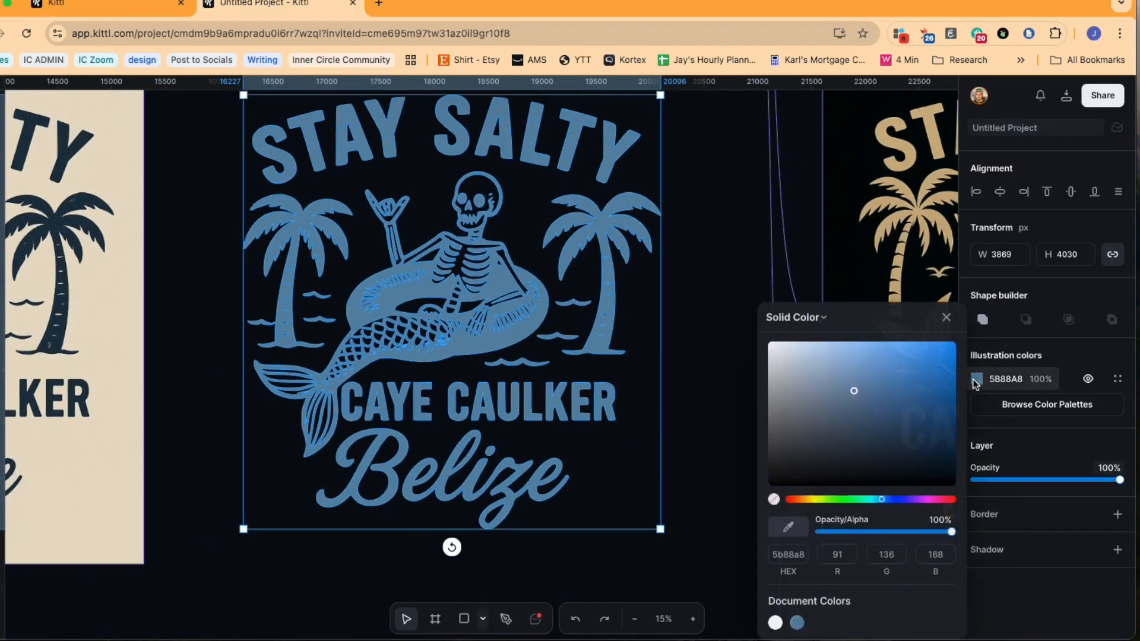
drag(857, 398, 890, 455)
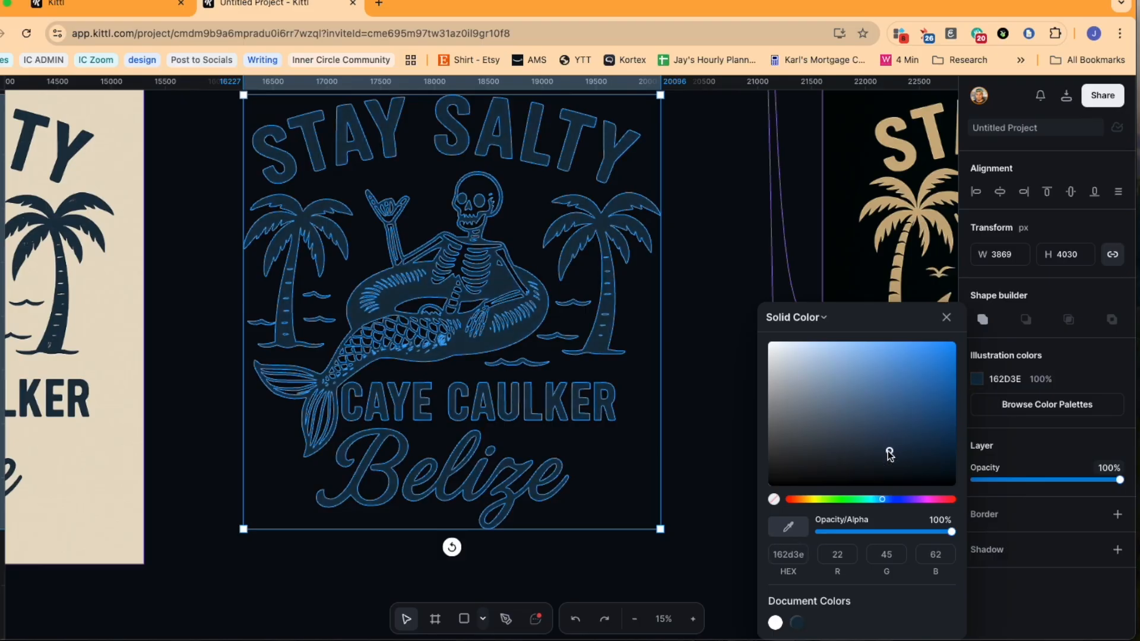
click(704, 461)
- Export the vectorized mermaid artwork as a PNG at 3x size and show the downloaded file in its folder
scroll(706, 458, up, 5)
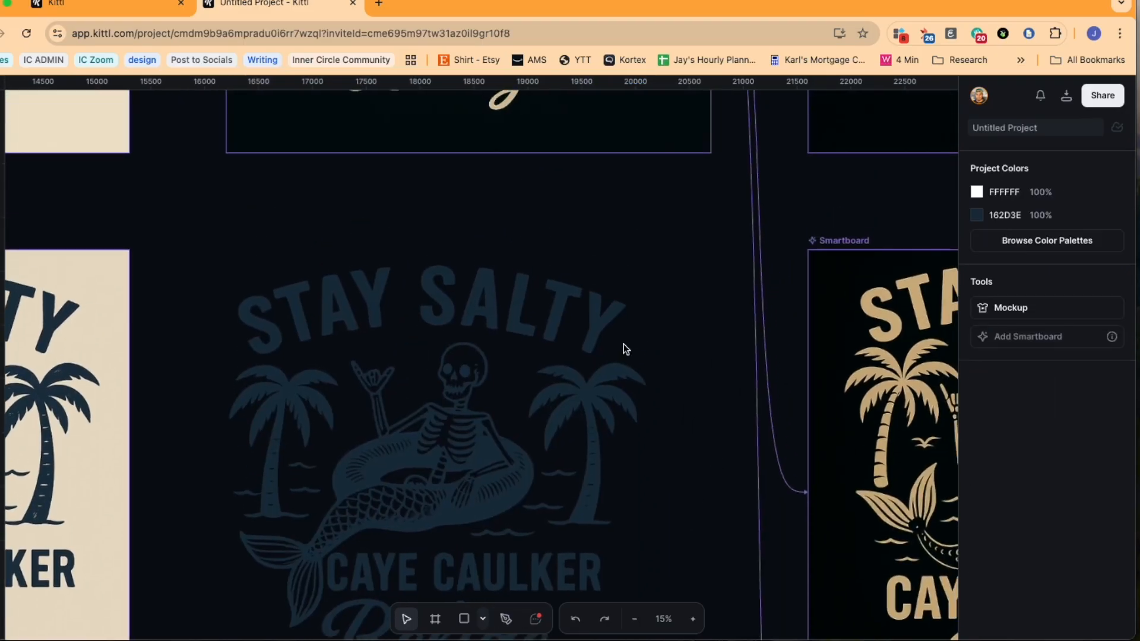
click(591, 334)
click(478, 218)
click(529, 157)
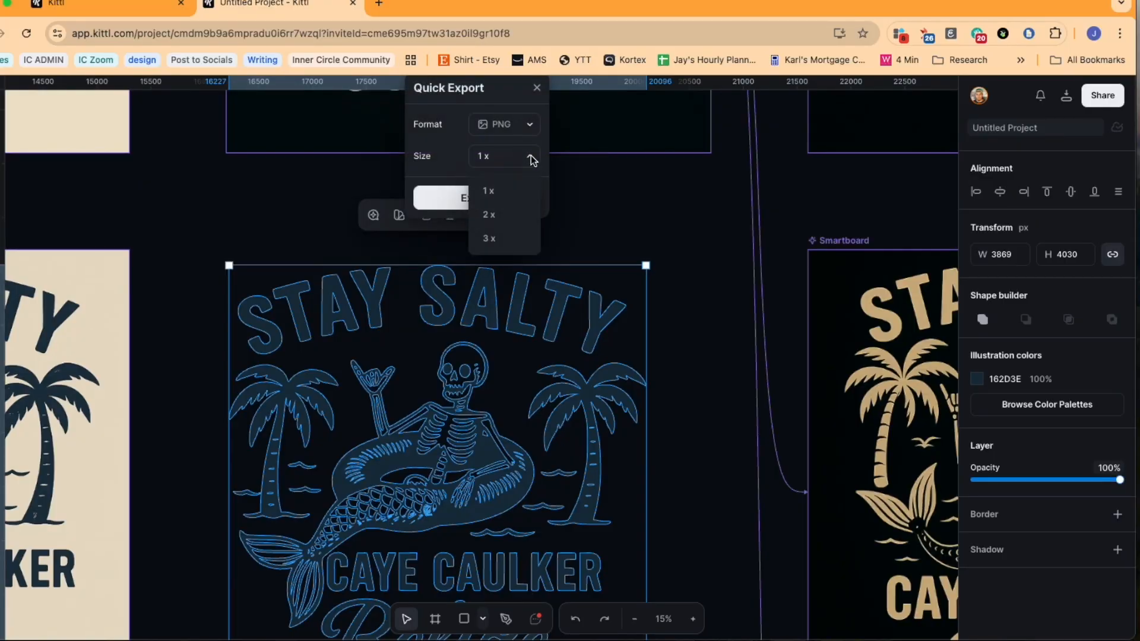
click(493, 241)
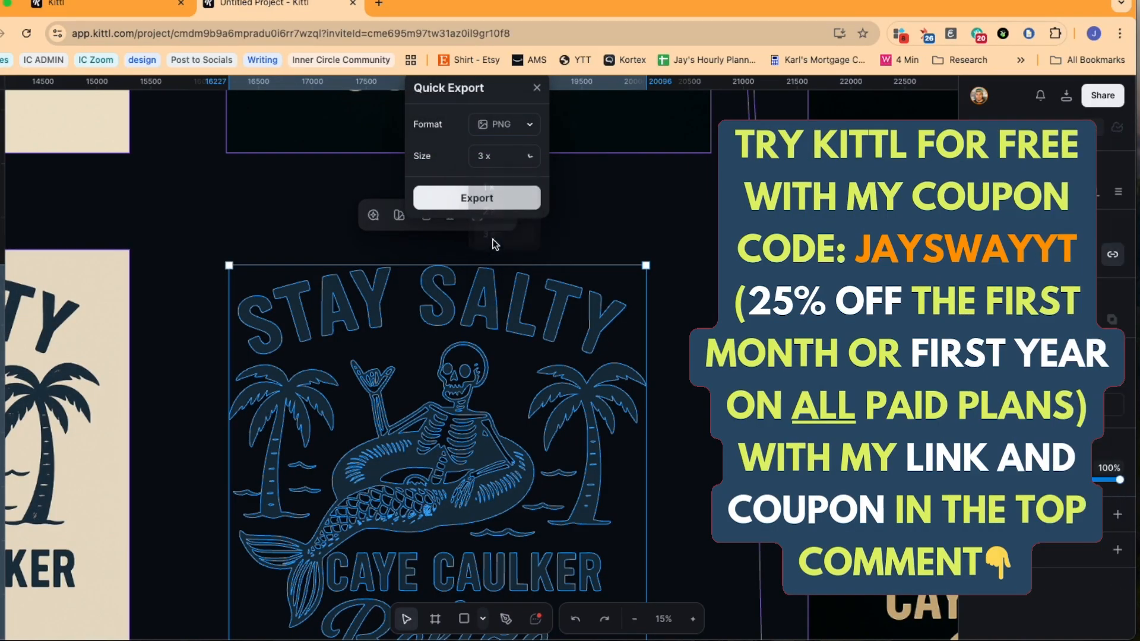
click(483, 198)
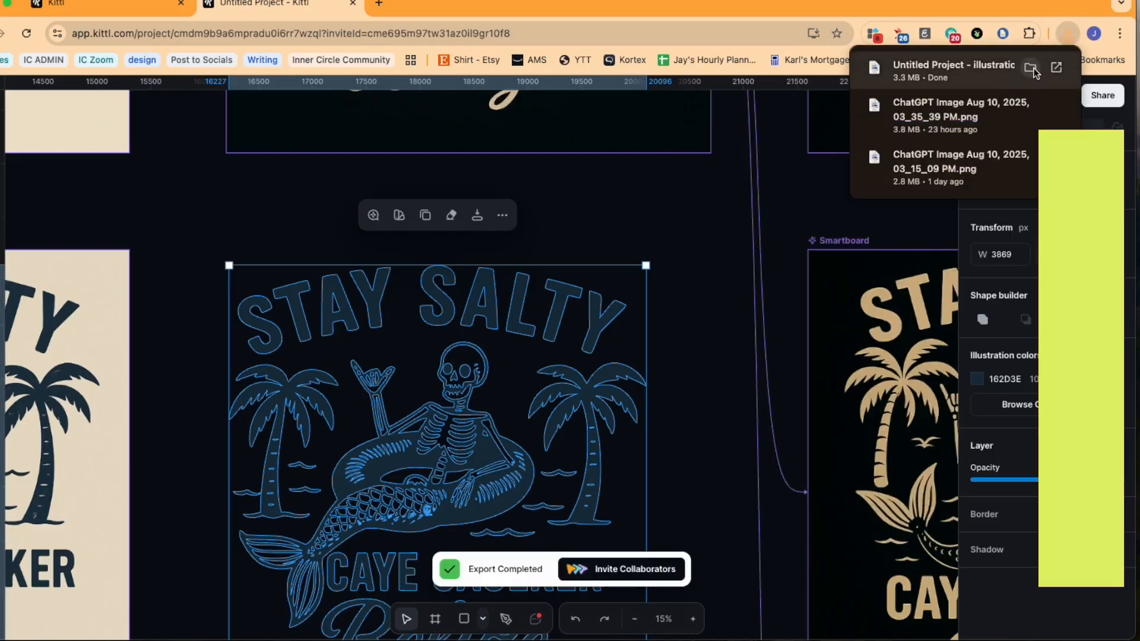
click(1034, 67)
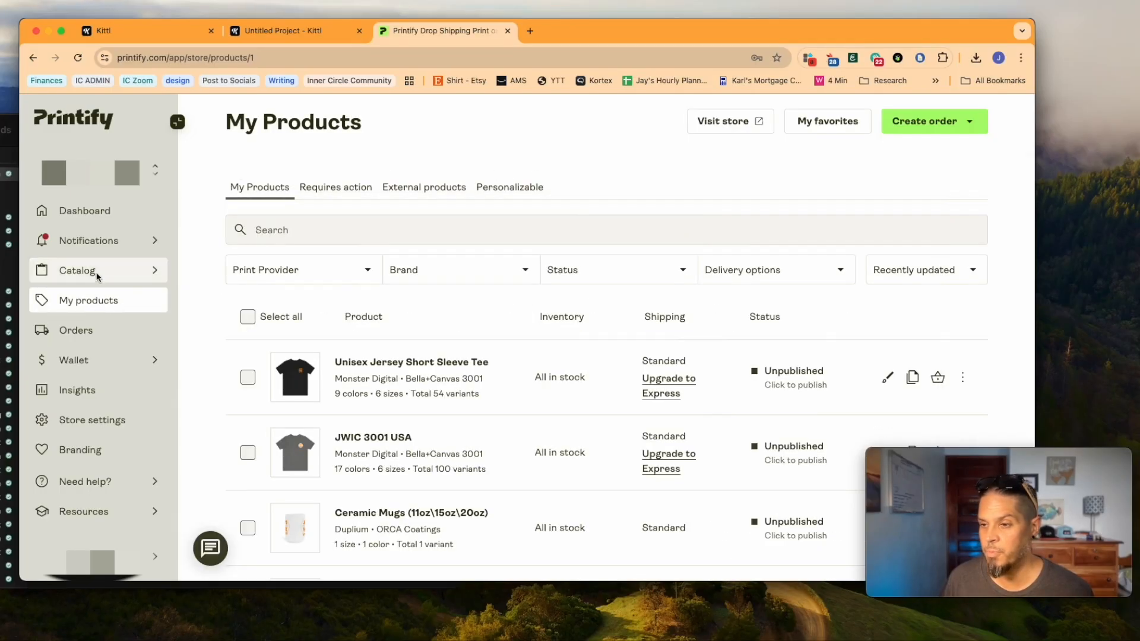
- Browse the product categories of the Printify catalog, from clothing to accessories and home goods
mouse_move(143, 273)
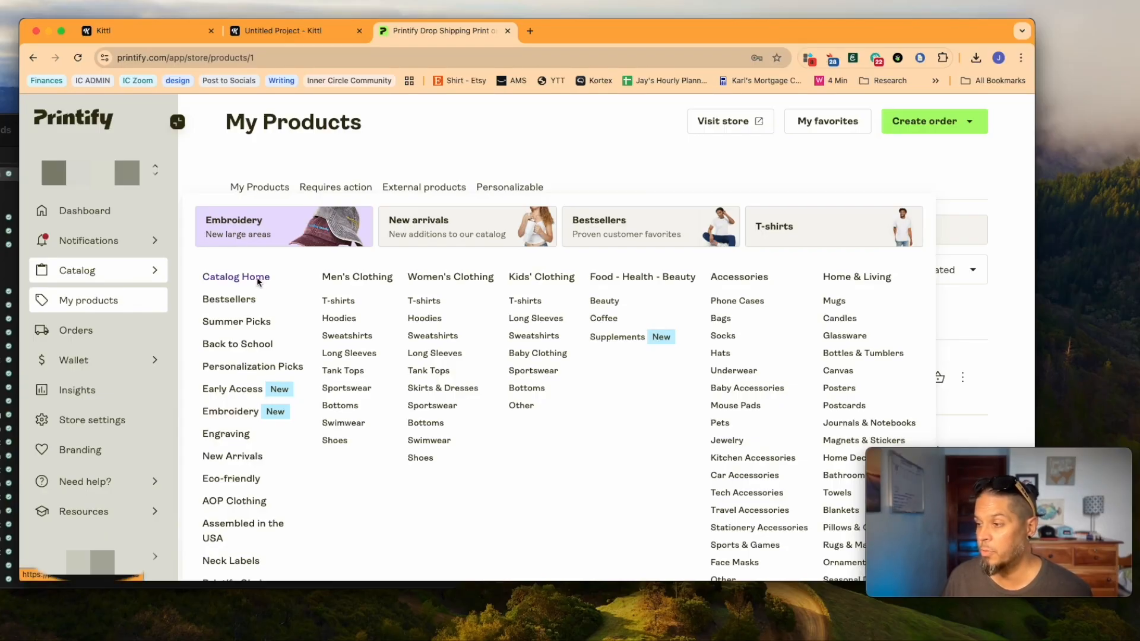
scroll(297, 280, down, 3)
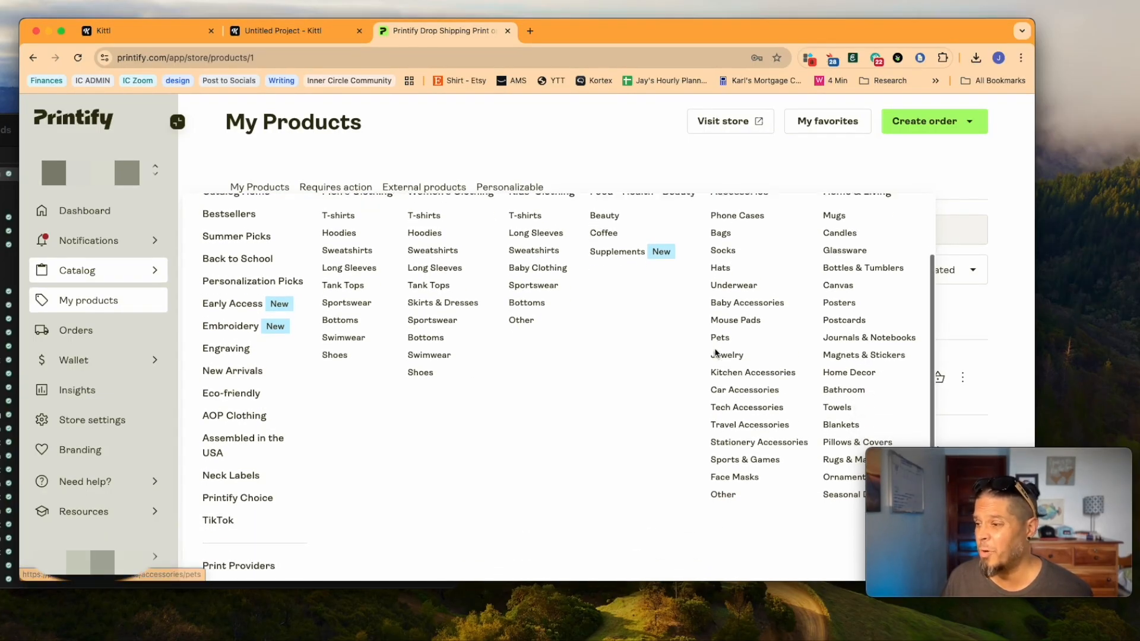
scroll(715, 351, down, 3)
drag(944, 458, 949, 479)
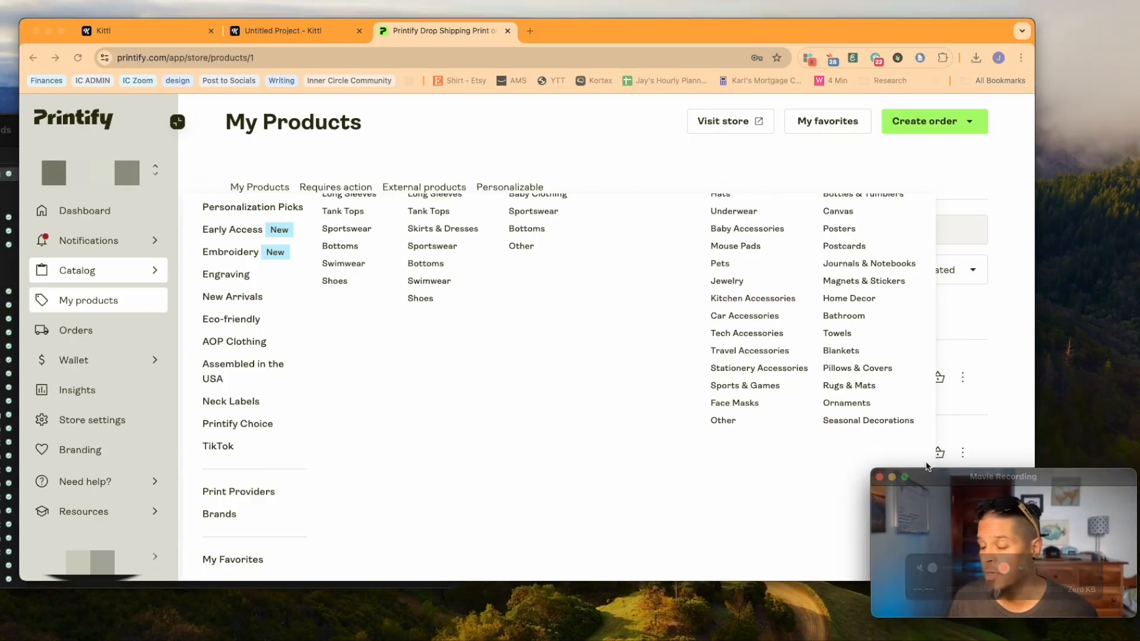
click(840, 432)
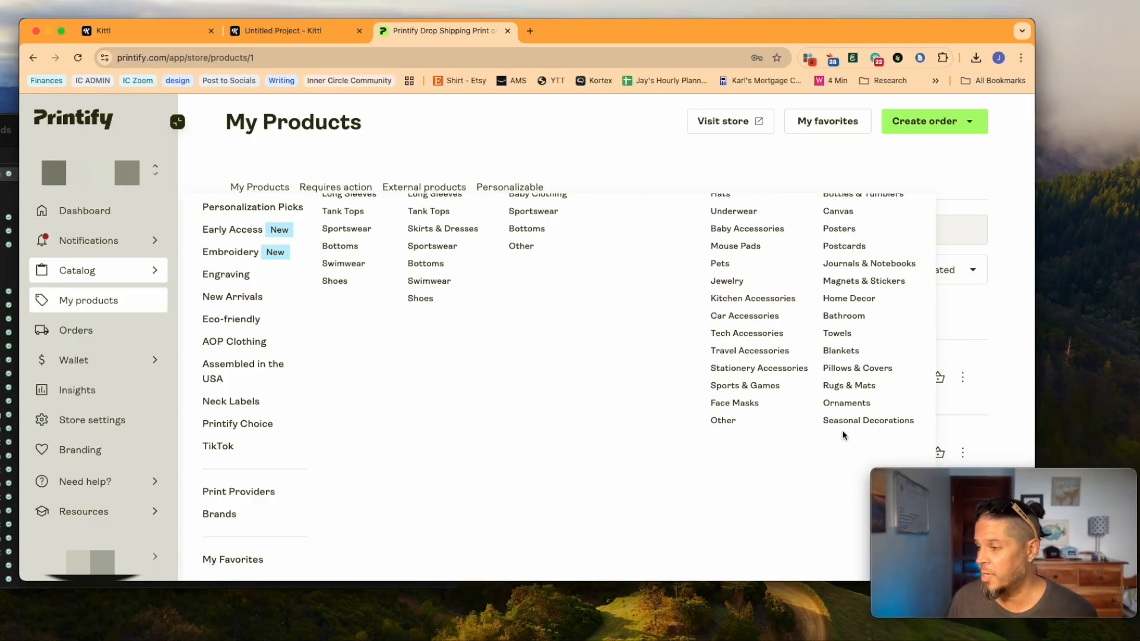
- Open the Seasonal Decorations category and examine its wrapping papers, wooden ornaments, Santa stocking and gift sack
click(854, 422)
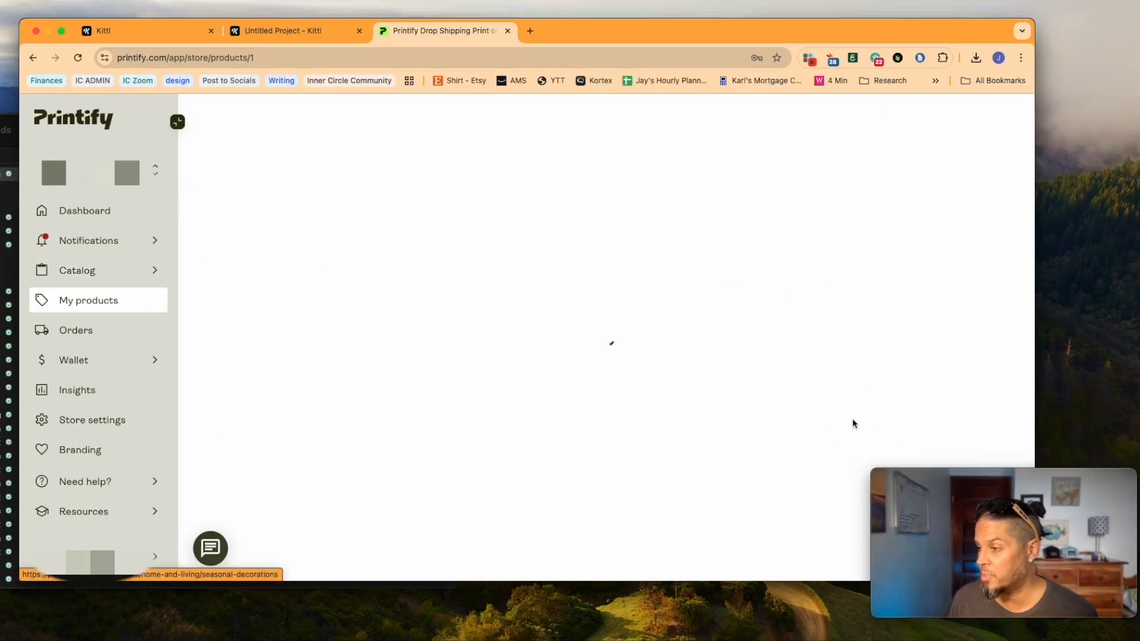
scroll(497, 363, down, 2)
scroll(497, 363, down, 2)
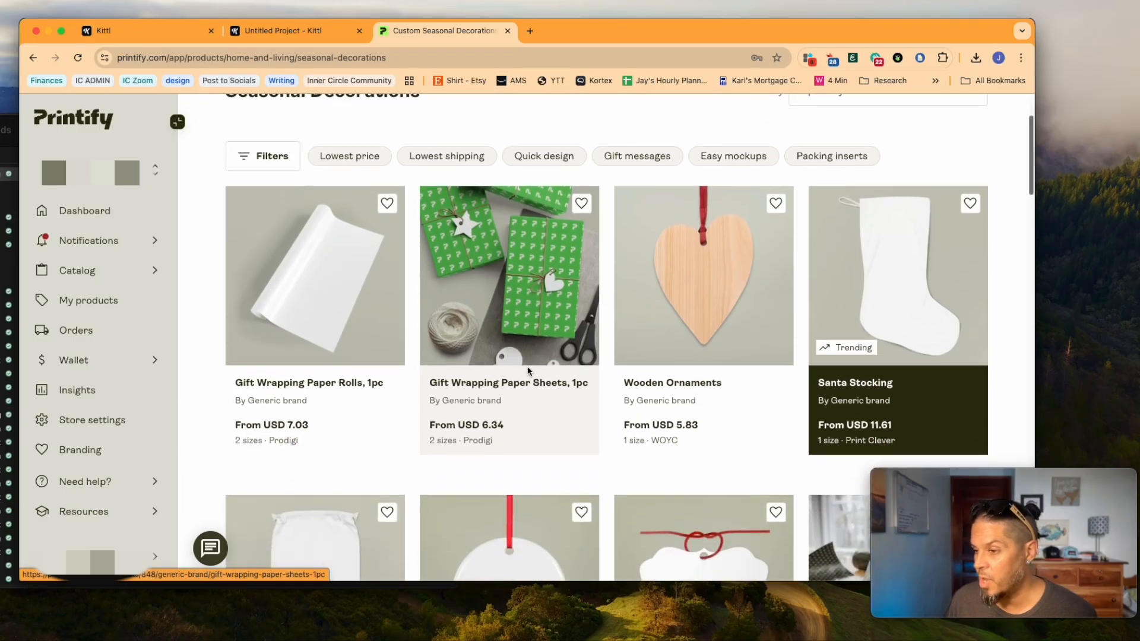
scroll(699, 252, down, 1)
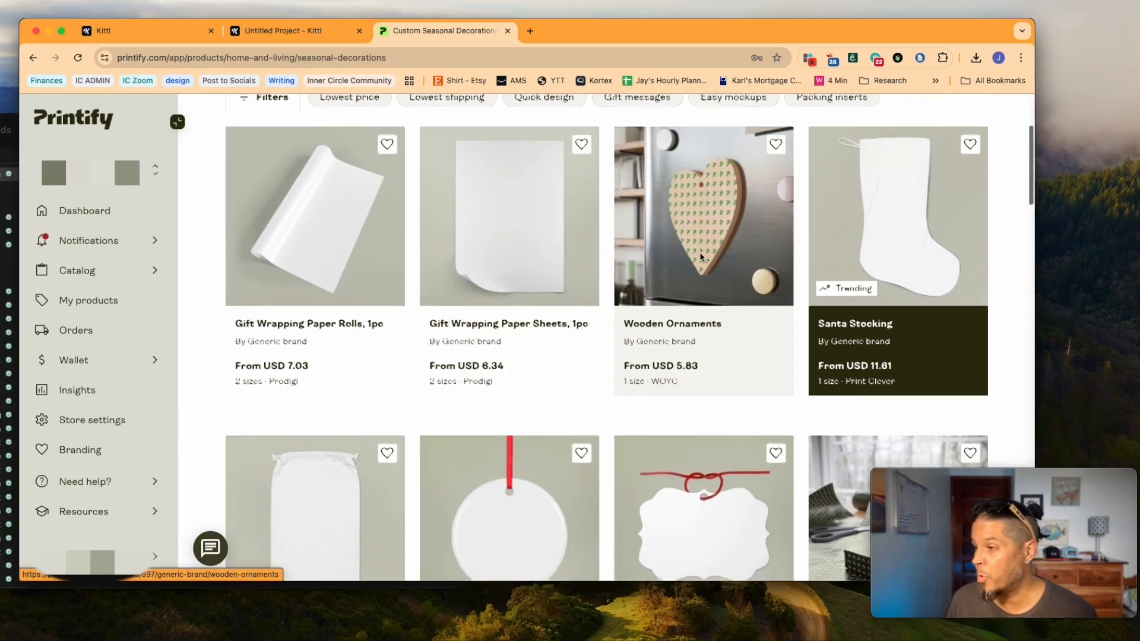
scroll(725, 389, down, 1)
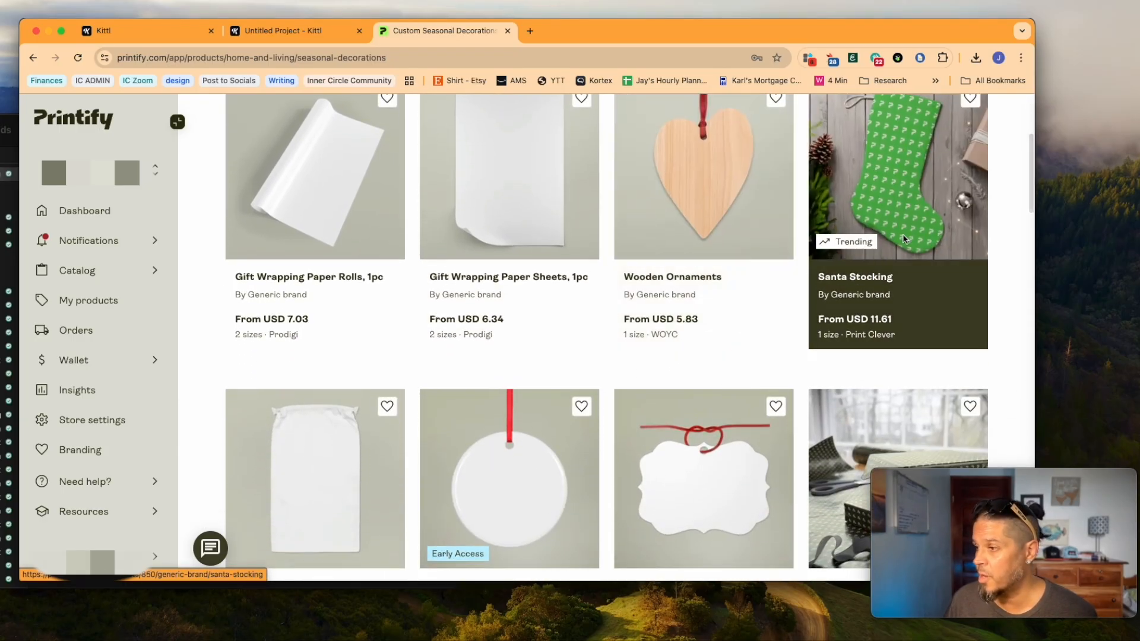
scroll(914, 202, up, 1)
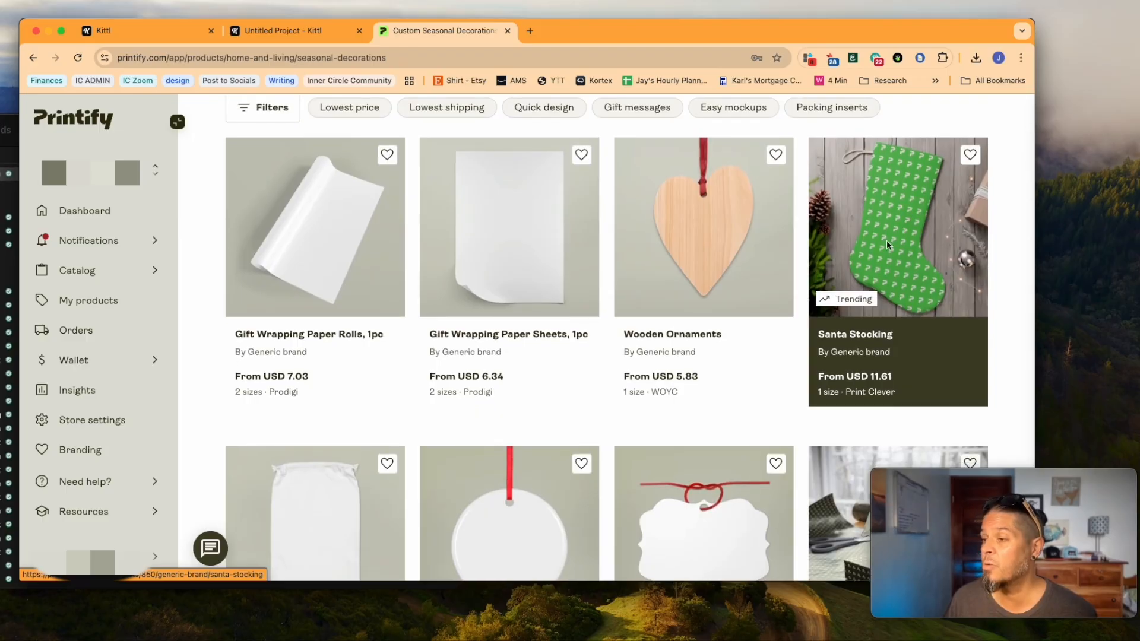
scroll(671, 354, down, 3)
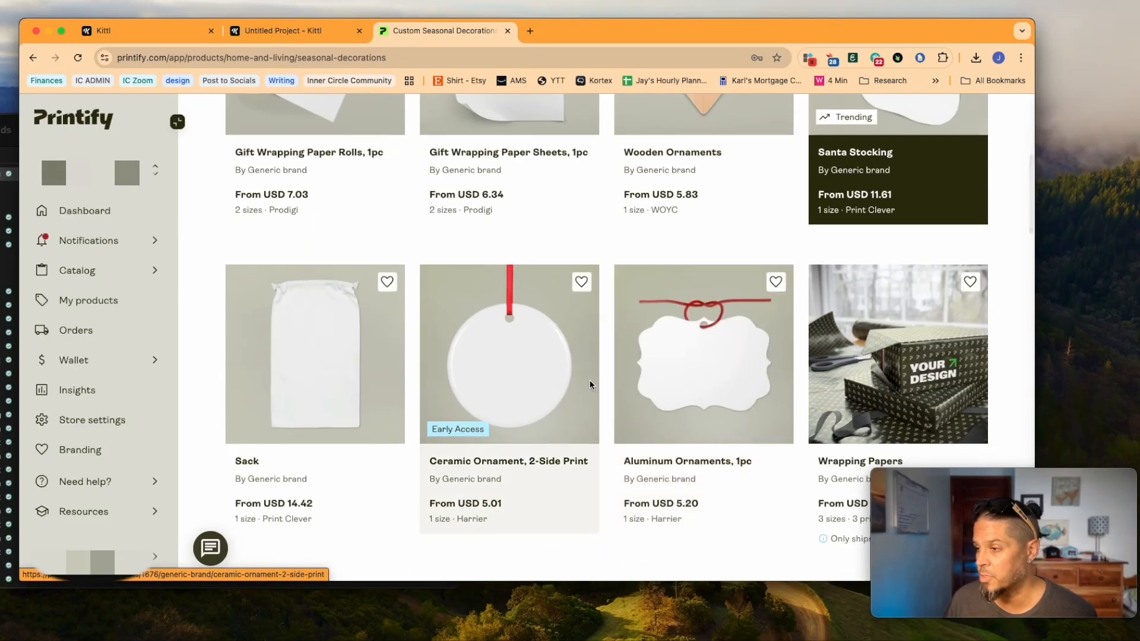
scroll(272, 344, down, 2)
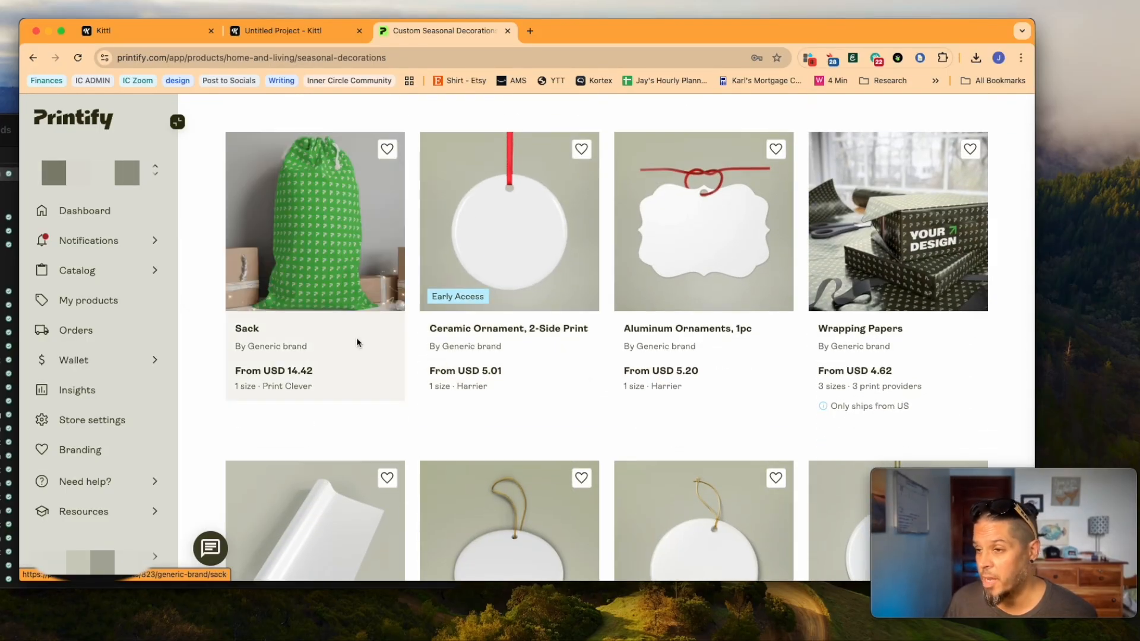
scroll(356, 369, down, 3)
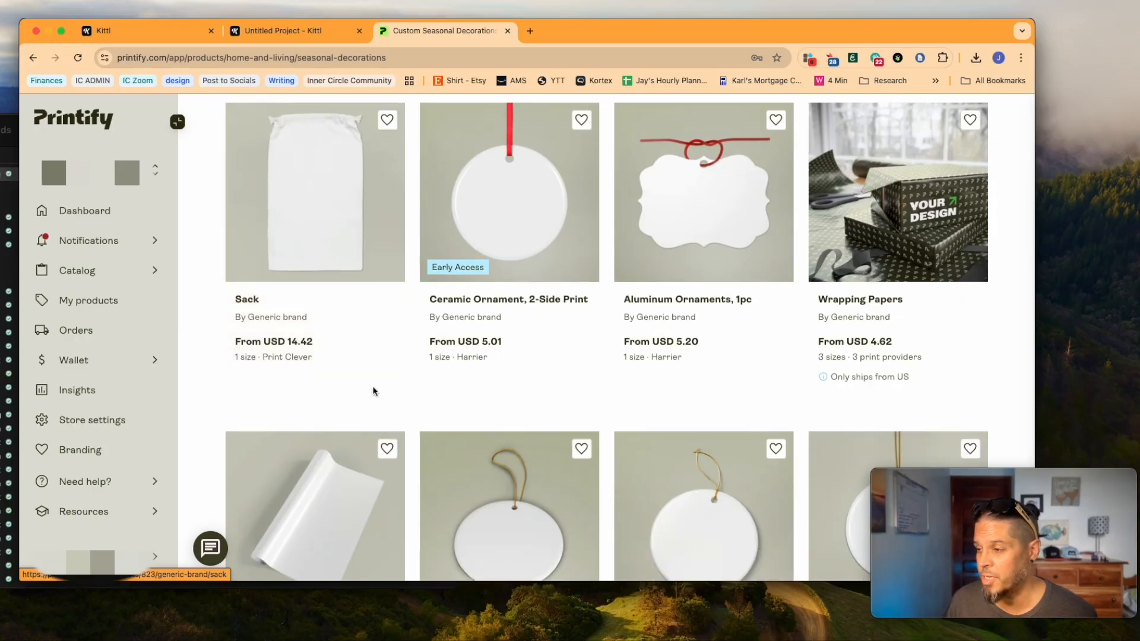
scroll(368, 386, up, 2)
scroll(330, 232, up, 3)
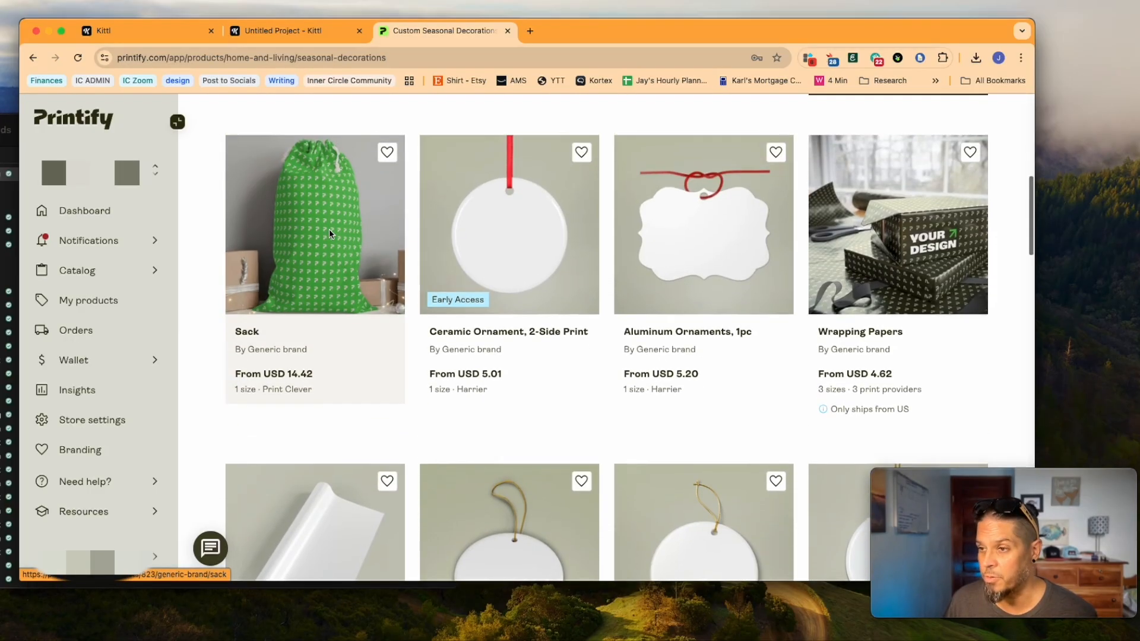
scroll(369, 333, up, 3)
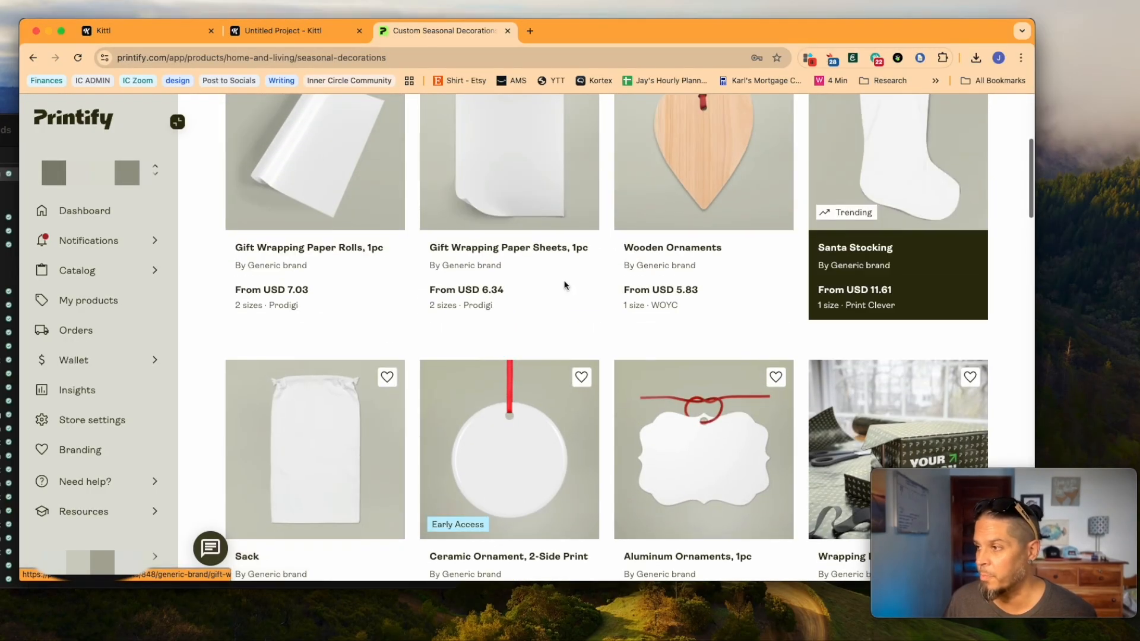
scroll(365, 333, down, 3)
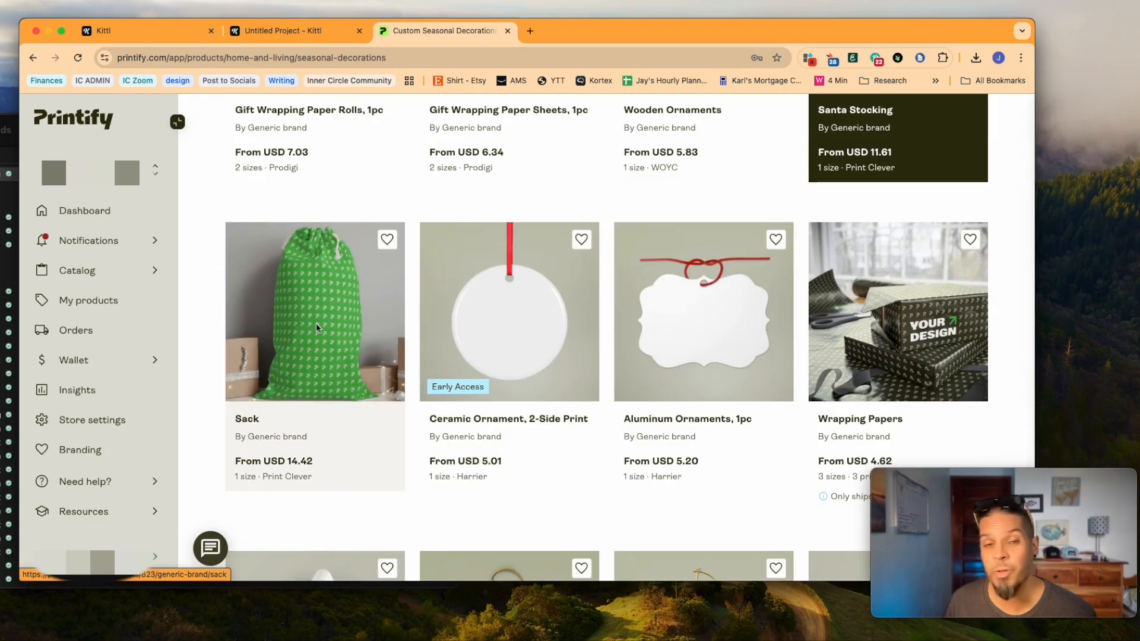
scroll(332, 323, down, 2)
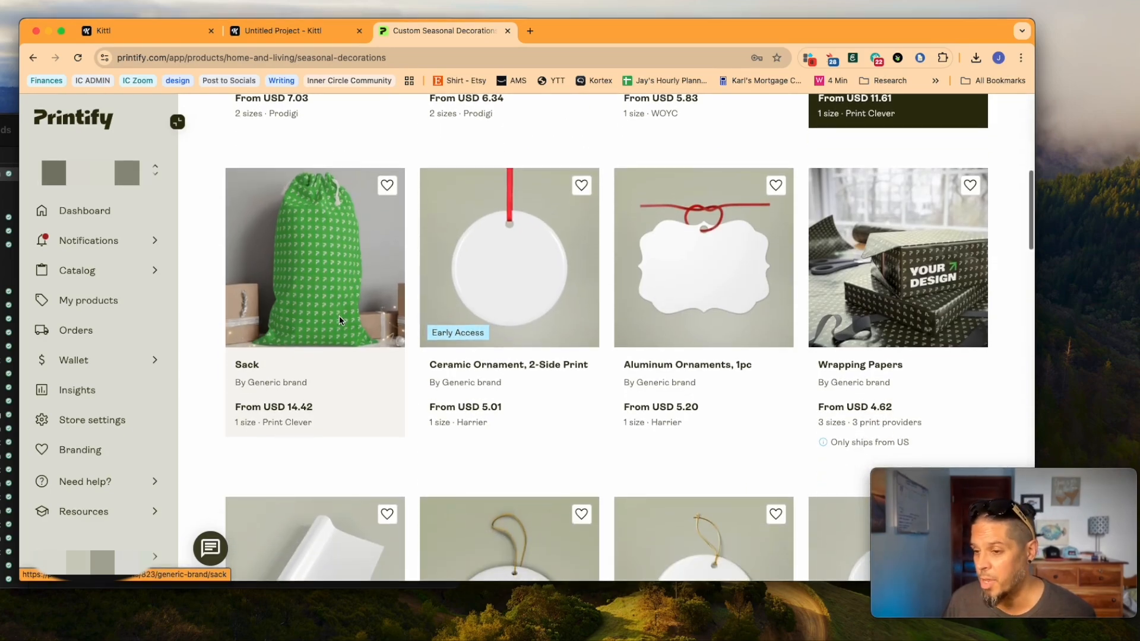
- Examine the rest of the seasonal products, including the metal, glass and ceramic ornaments, balloon and snow globe
scroll(339, 315, down, 4)
scroll(340, 319, down, 8)
scroll(594, 296, down, 3)
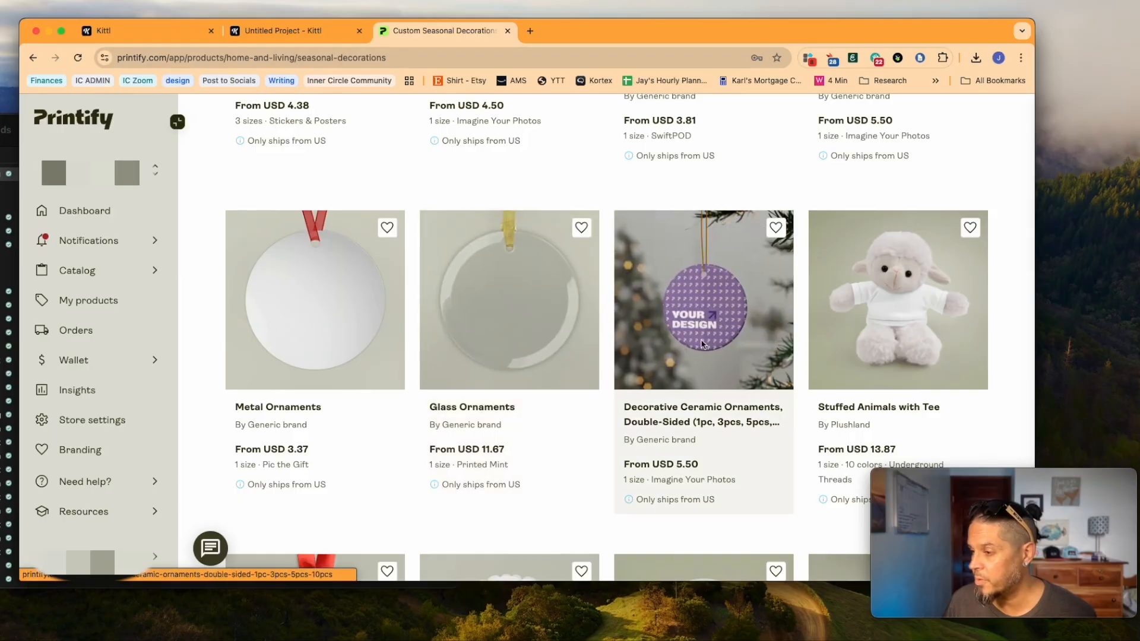
scroll(563, 391, down, 1)
scroll(568, 380, down, 3)
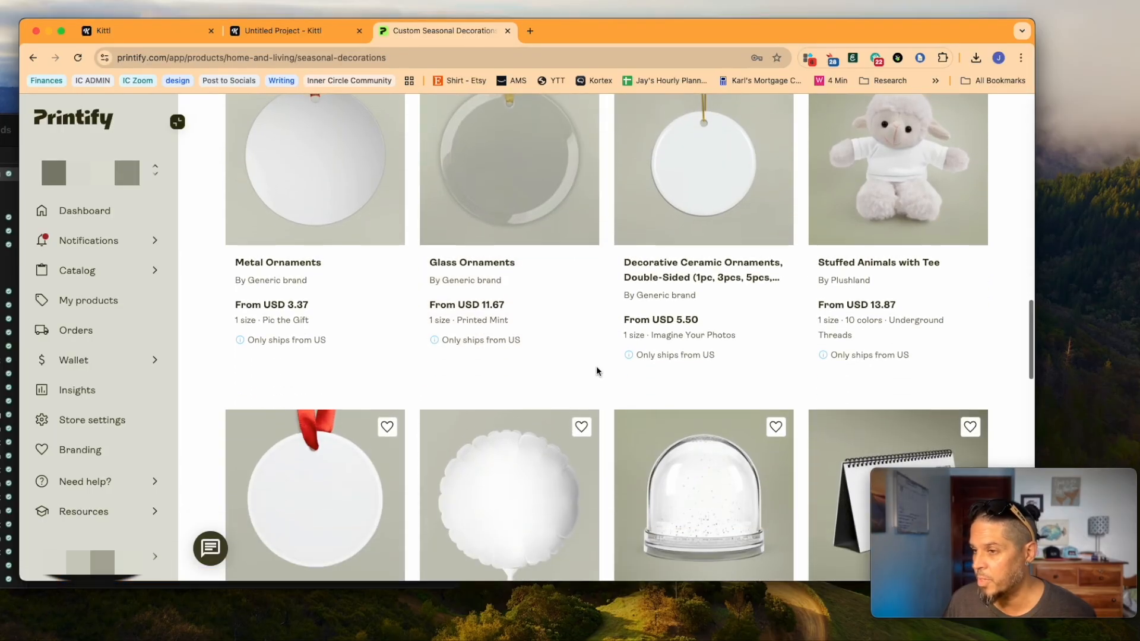
scroll(593, 362, down, 3)
scroll(650, 350, up, 2)
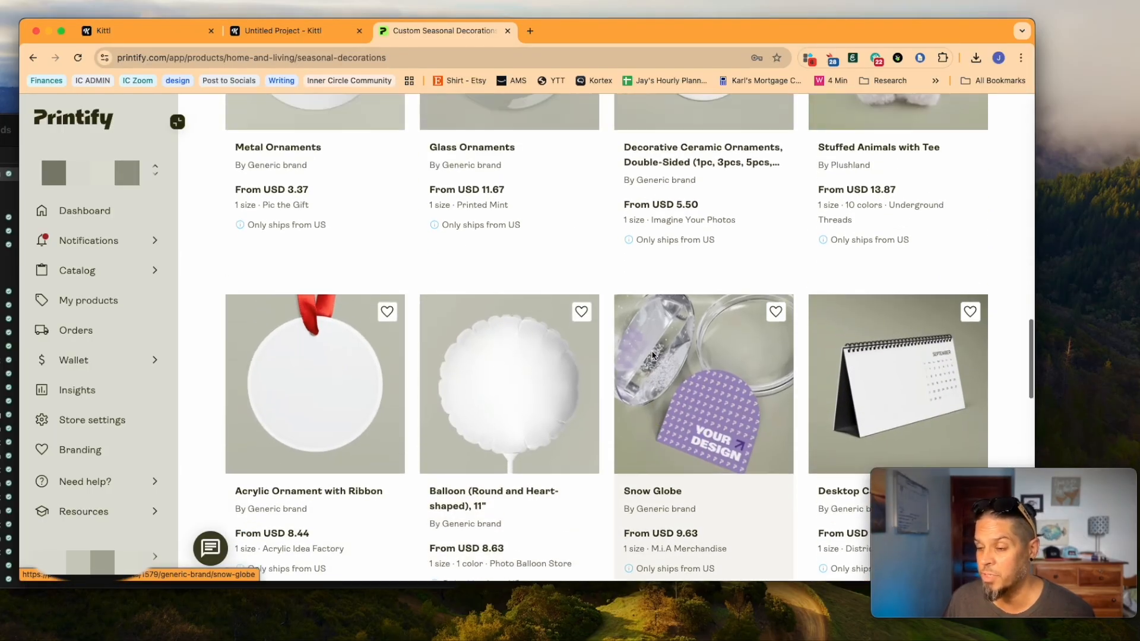
scroll(650, 355, up, 1)
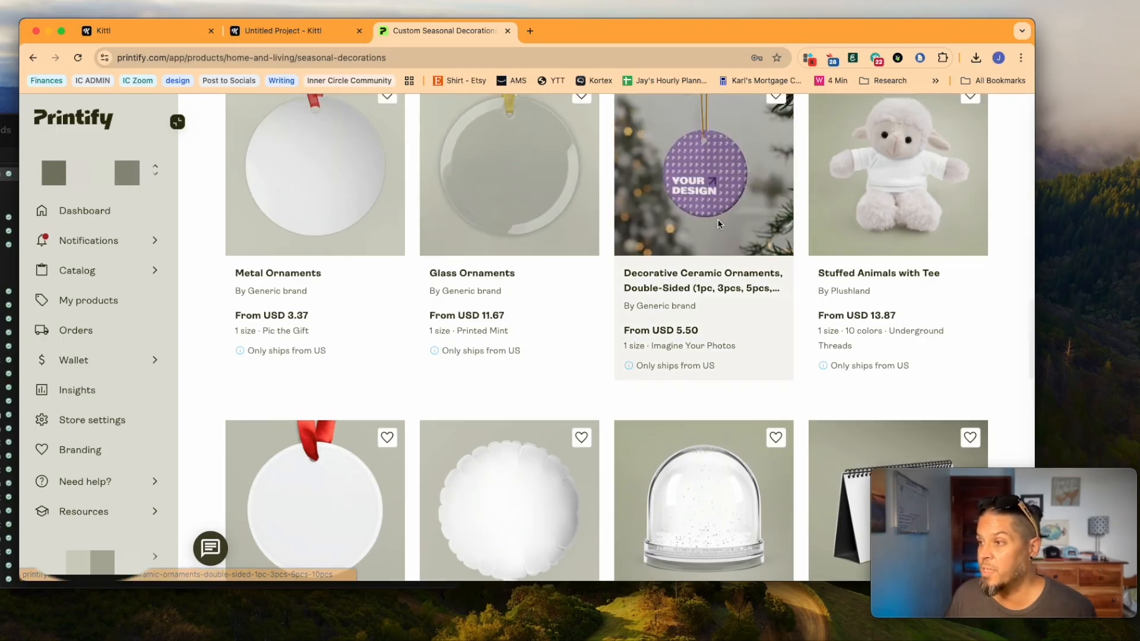
scroll(718, 219, down, 20)
scroll(718, 223, up, 2)
scroll(718, 225, up, 10)
- Set the catalog's shipping origin to USA and open the men's T-shirts category from the main catalog
click(308, 121)
click(313, 237)
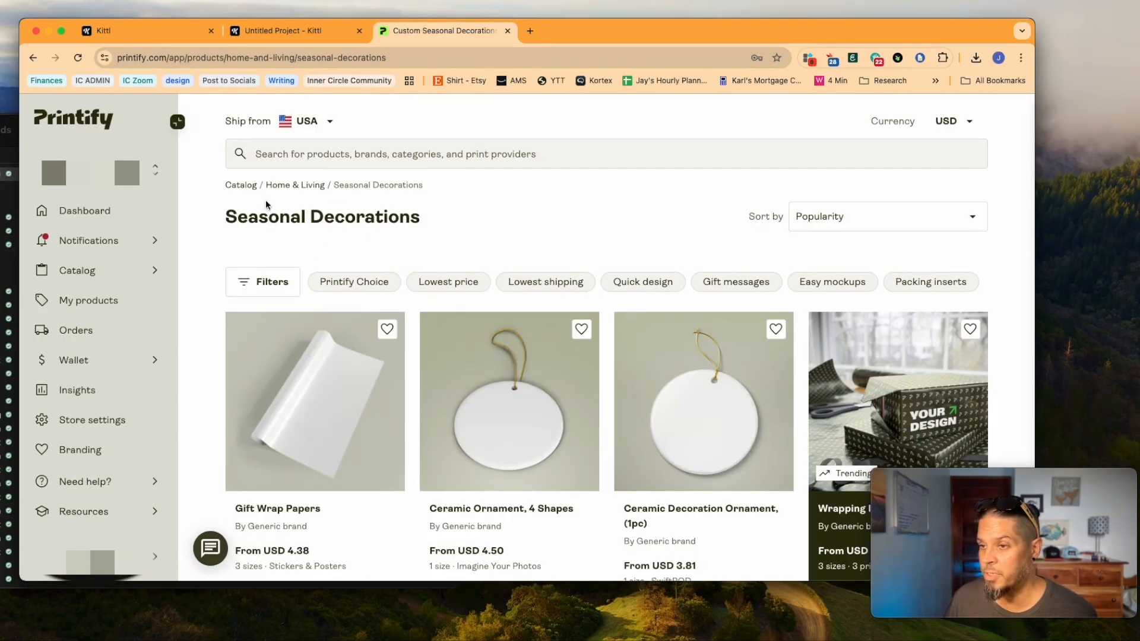
click(243, 185)
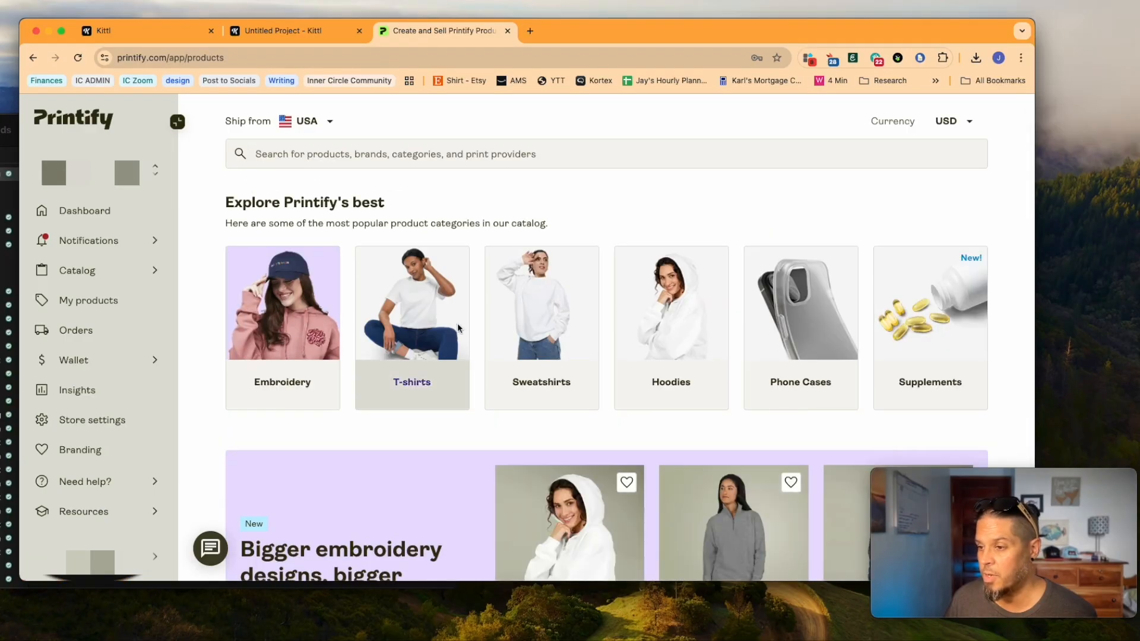
scroll(416, 328, down, 2)
click(408, 265)
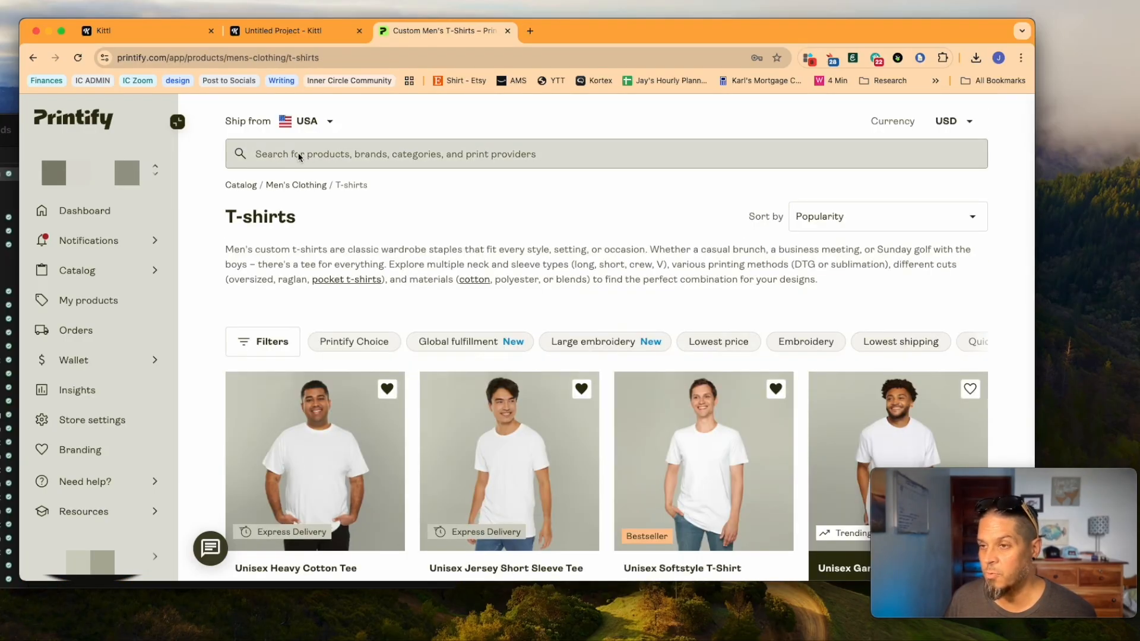
- Open the product page of the Comfort Colors 1717 Unisex Garment-Dyed T-shirt
scroll(290, 268, down, 5)
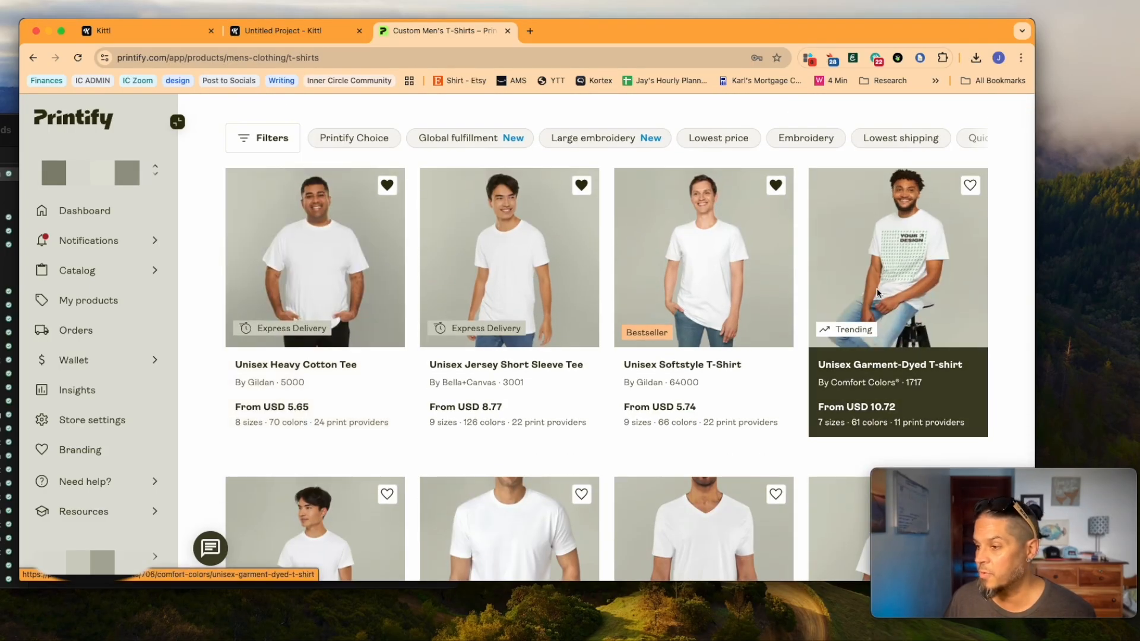
scroll(278, 311, down, 1)
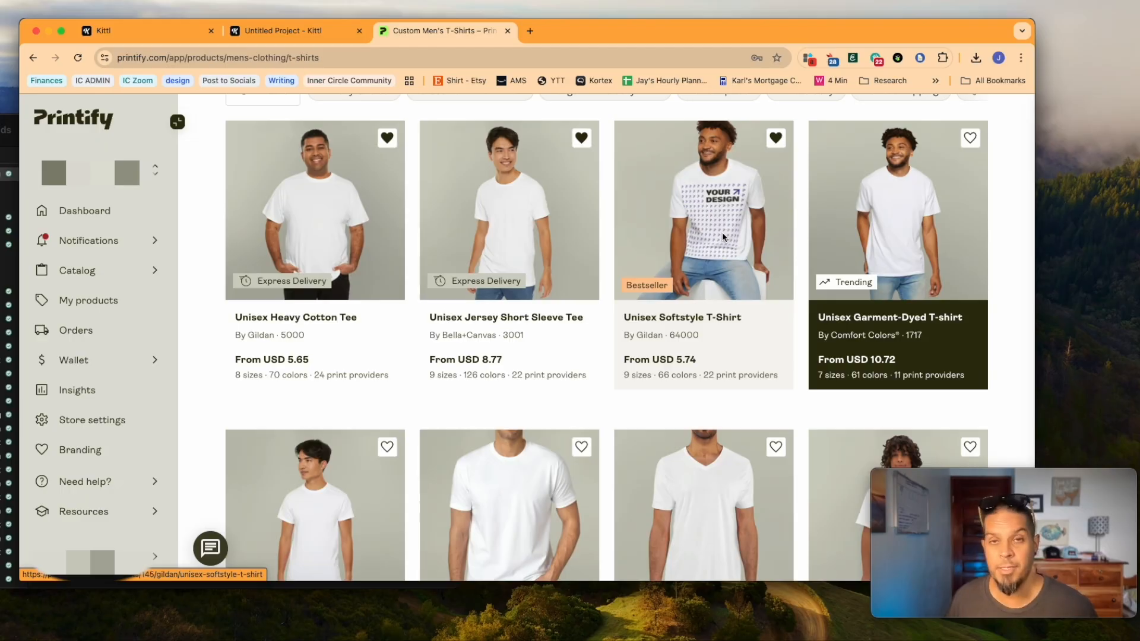
click(904, 171)
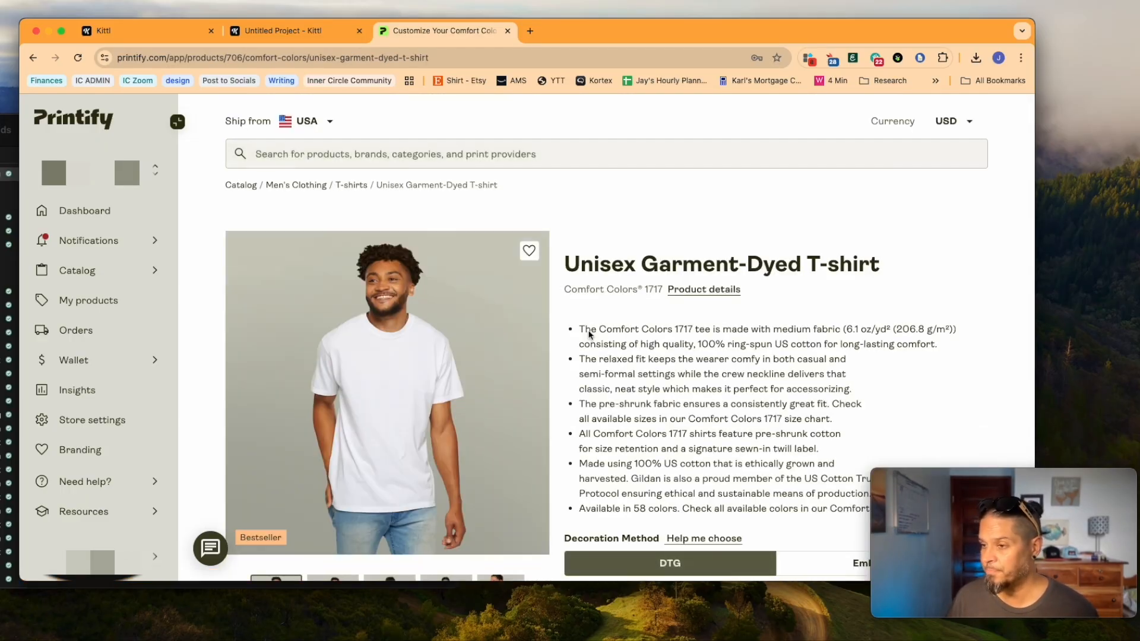
- Choose the shirt's fulfillment option manually and sort the local USA print providers by production time
scroll(774, 220, down, 6)
scroll(465, 331, down, 3)
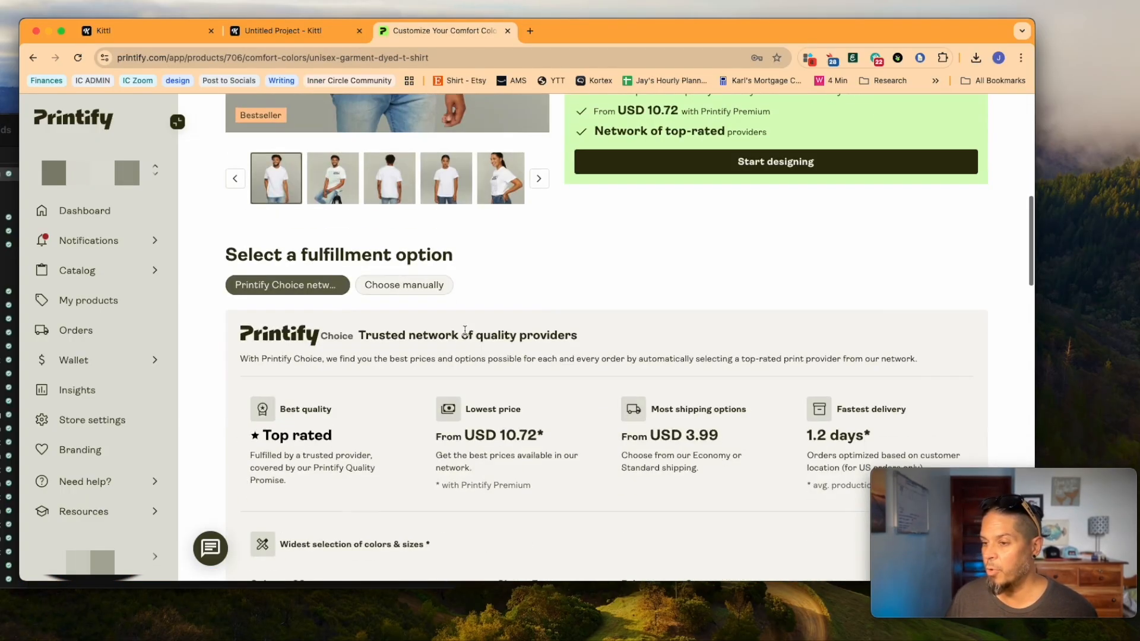
scroll(785, 221, up, 2)
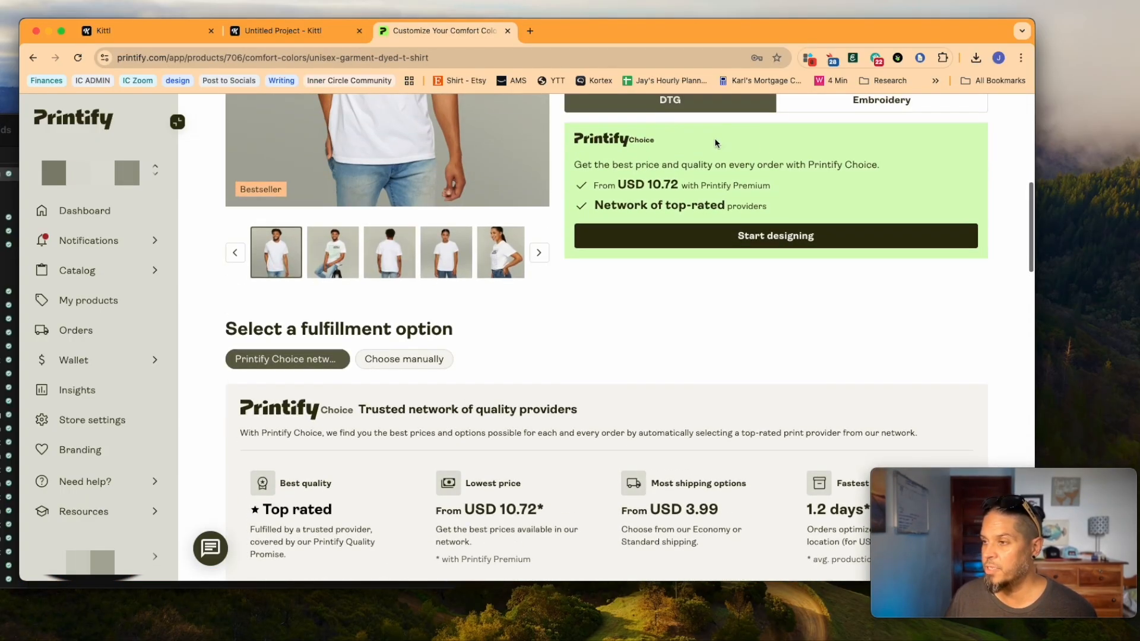
click(399, 359)
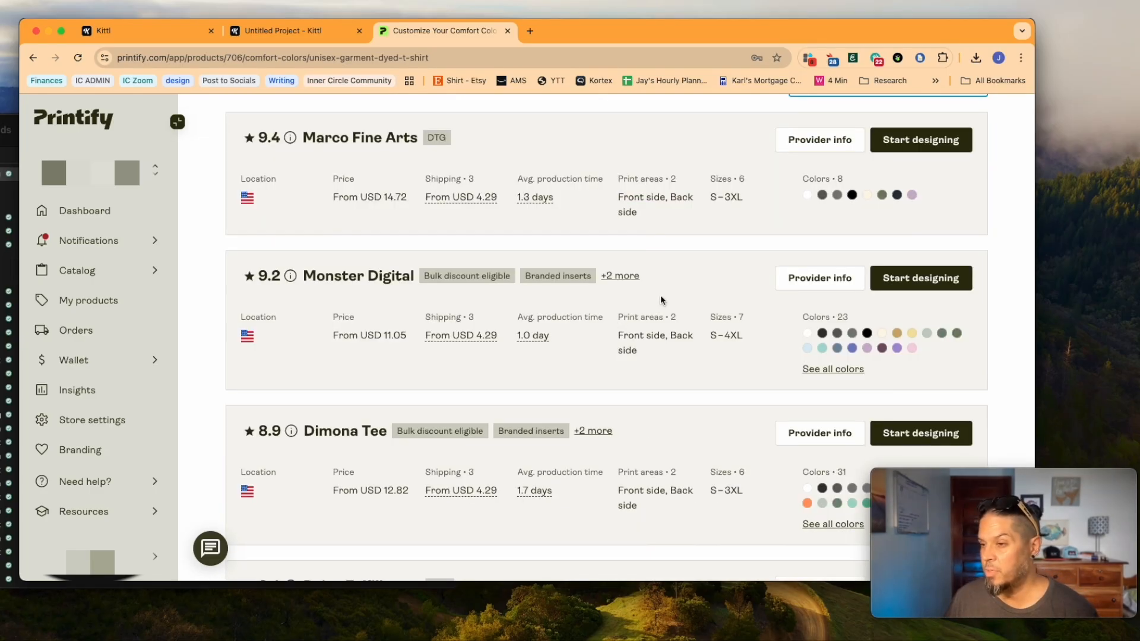
scroll(708, 296, up, 2)
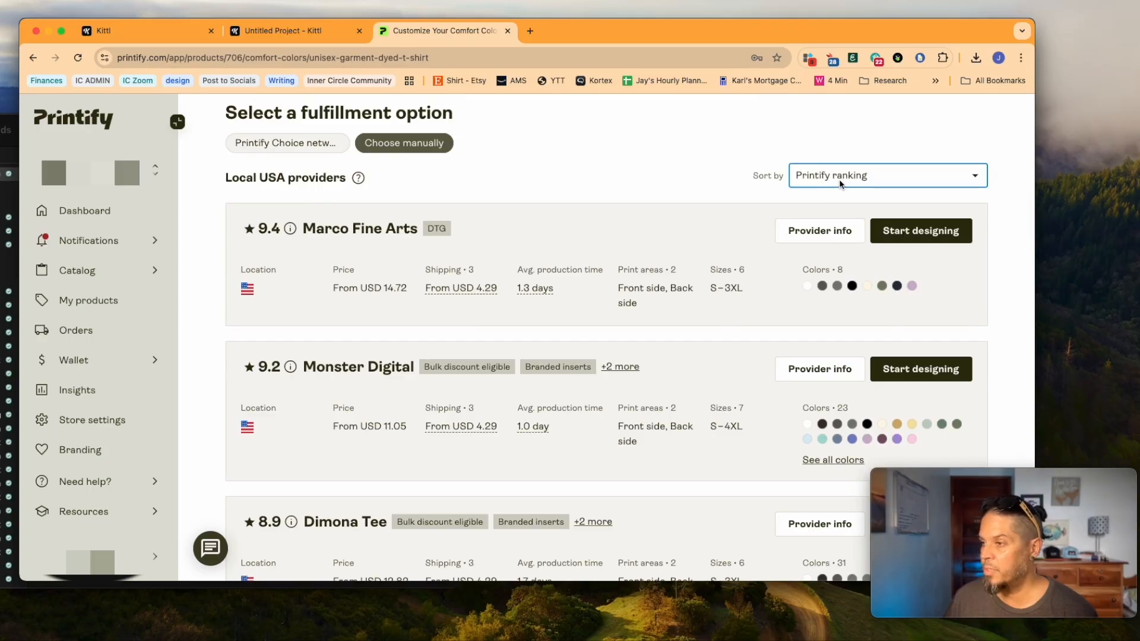
click(836, 178)
click(838, 240)
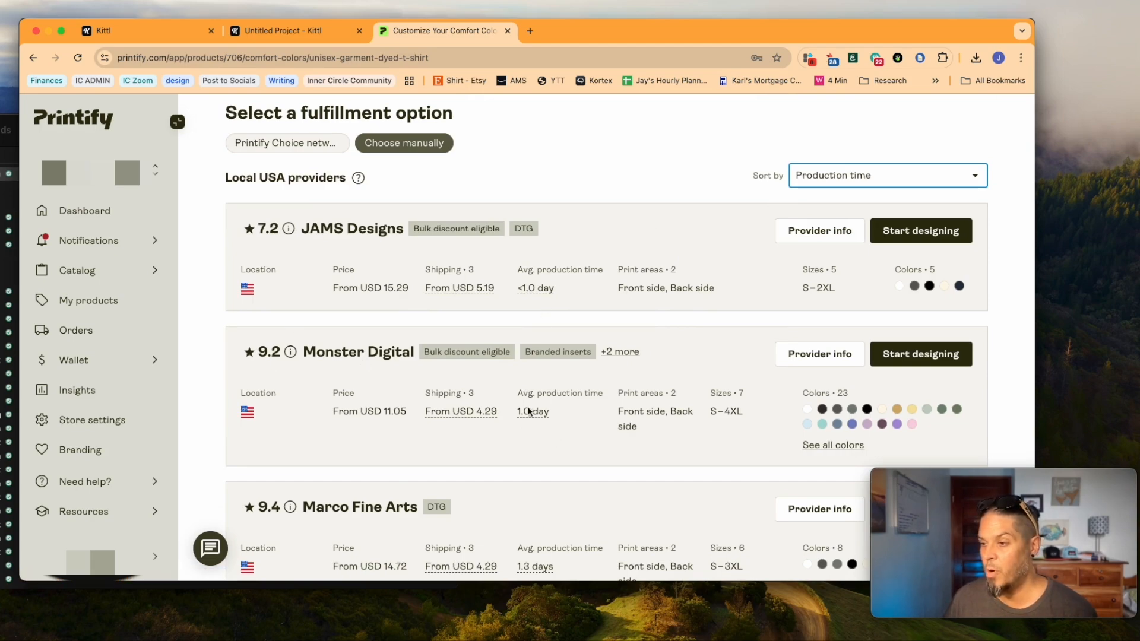
- Start designing with Monster Digital and place Untitled Project - illustration.png on the shirt's front, aligned to the top of the print area
mouse_move(542, 418)
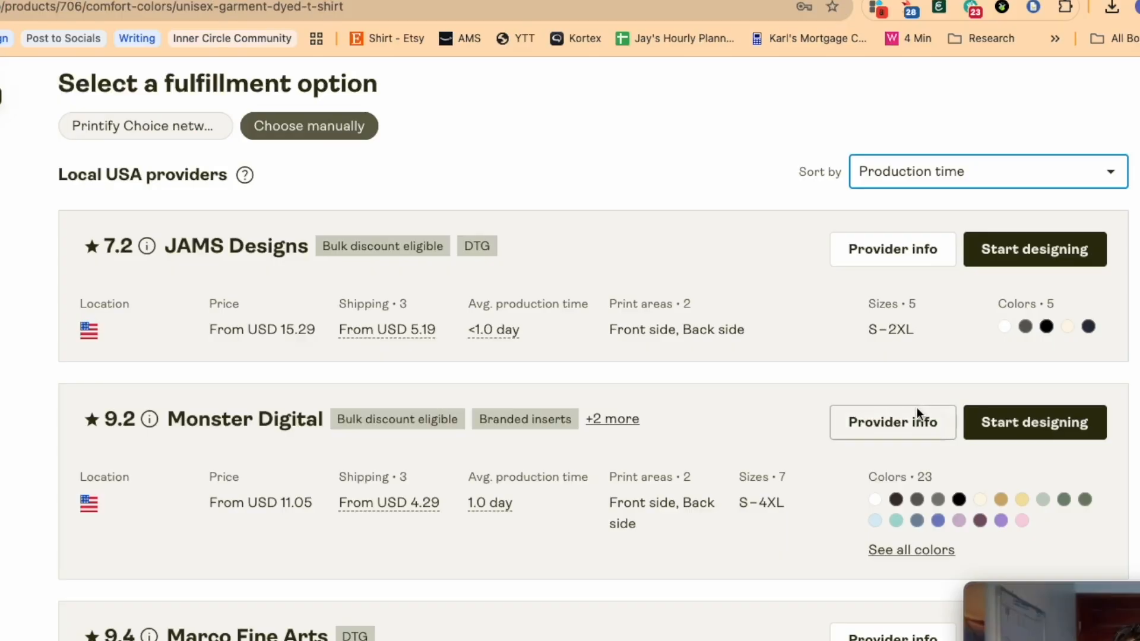
click(1059, 422)
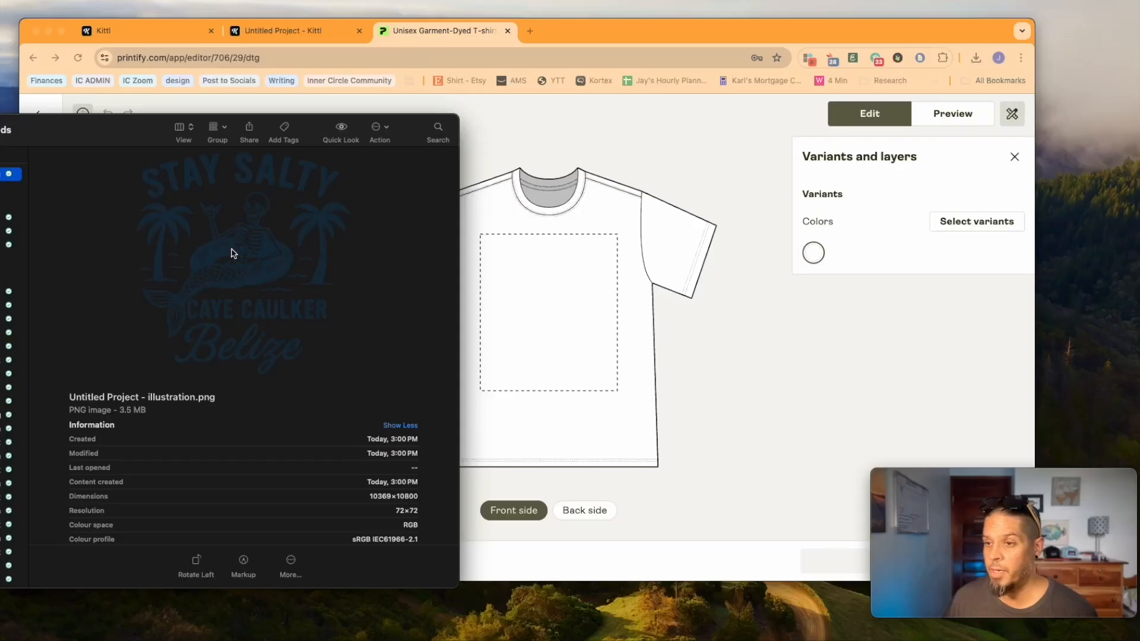
drag(232, 254, 547, 298)
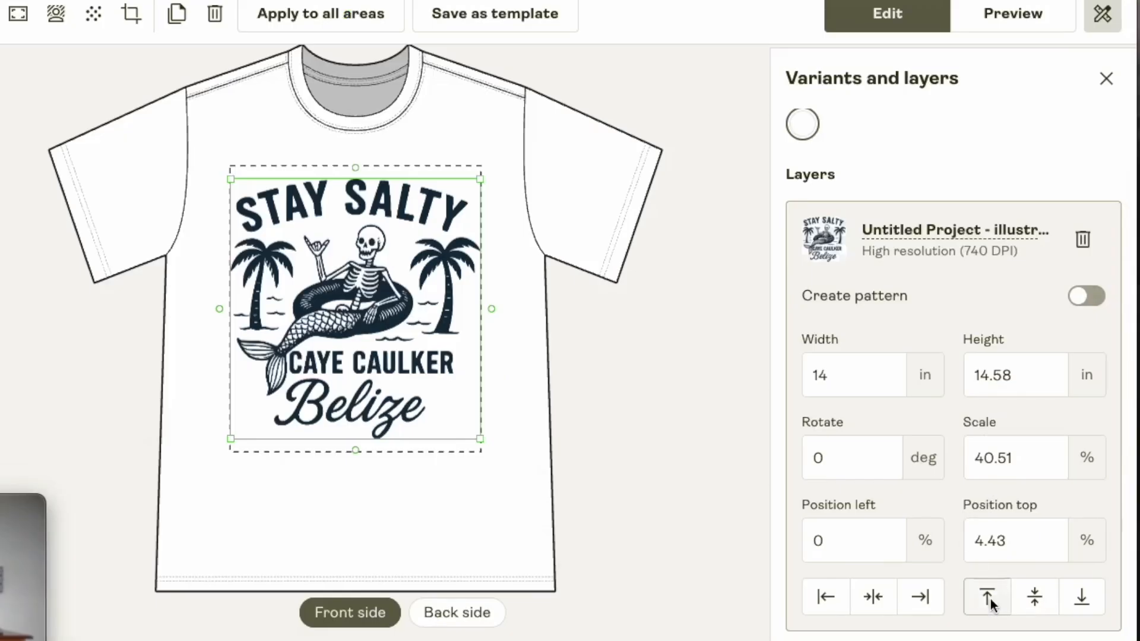
click(935, 566)
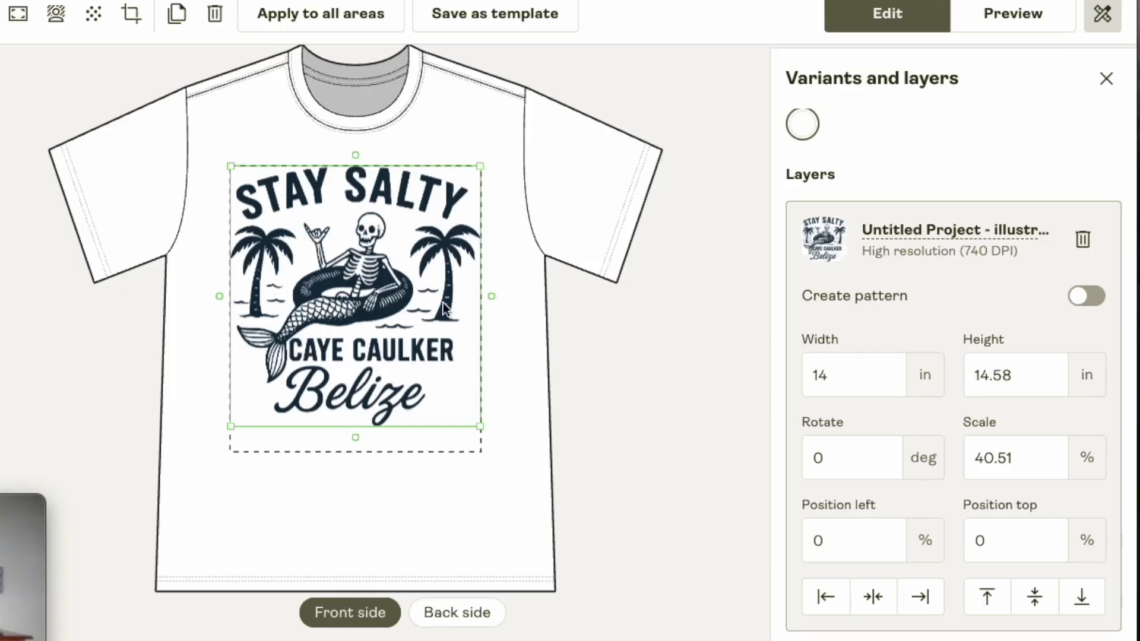
- Open the variant selection for the shirt and go through the available colors
scroll(900, 151, up, 2)
scroll(900, 158, up, 1)
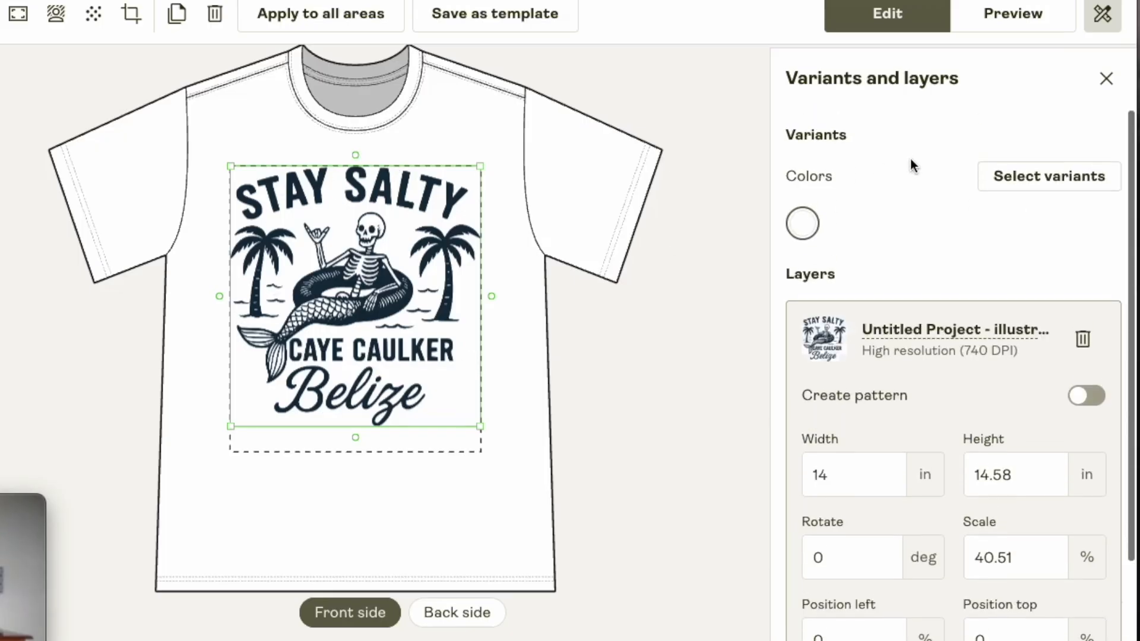
click(1022, 180)
scroll(897, 337, down, 1)
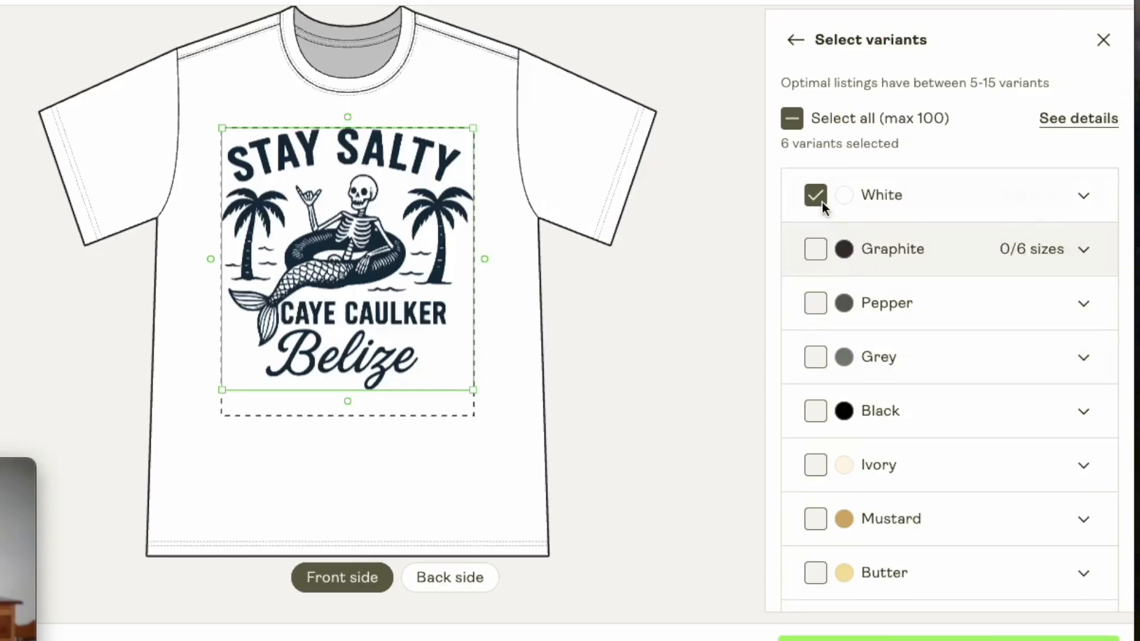
scroll(822, 387, down, 2)
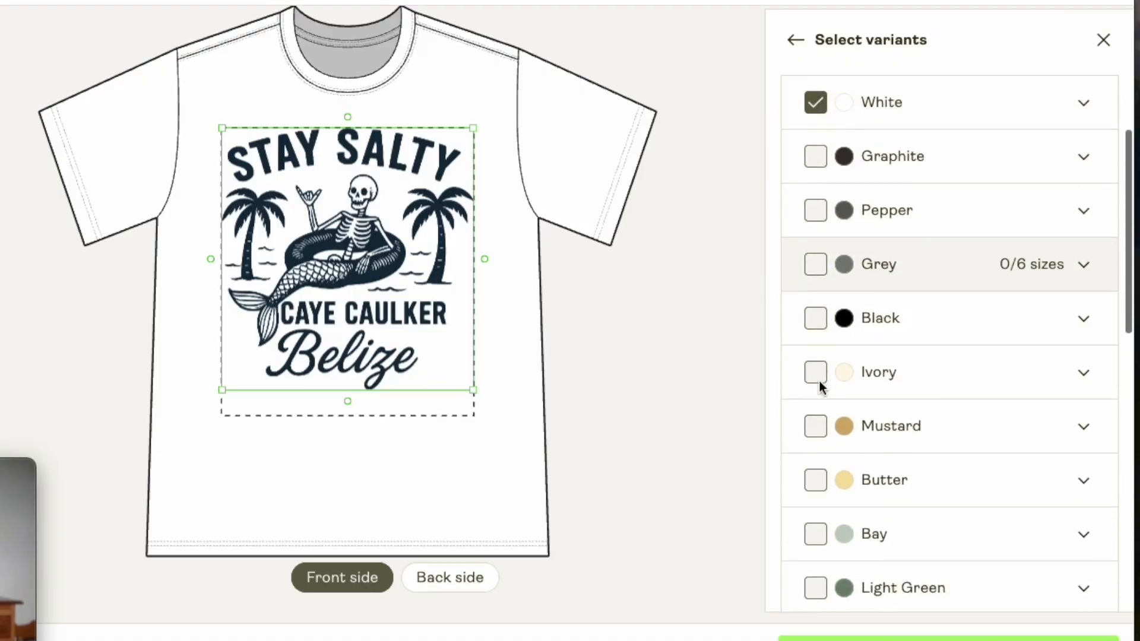
- Try the Grey color variant for the shirt and clear it again
click(812, 270)
click(813, 271)
click(812, 270)
click(812, 269)
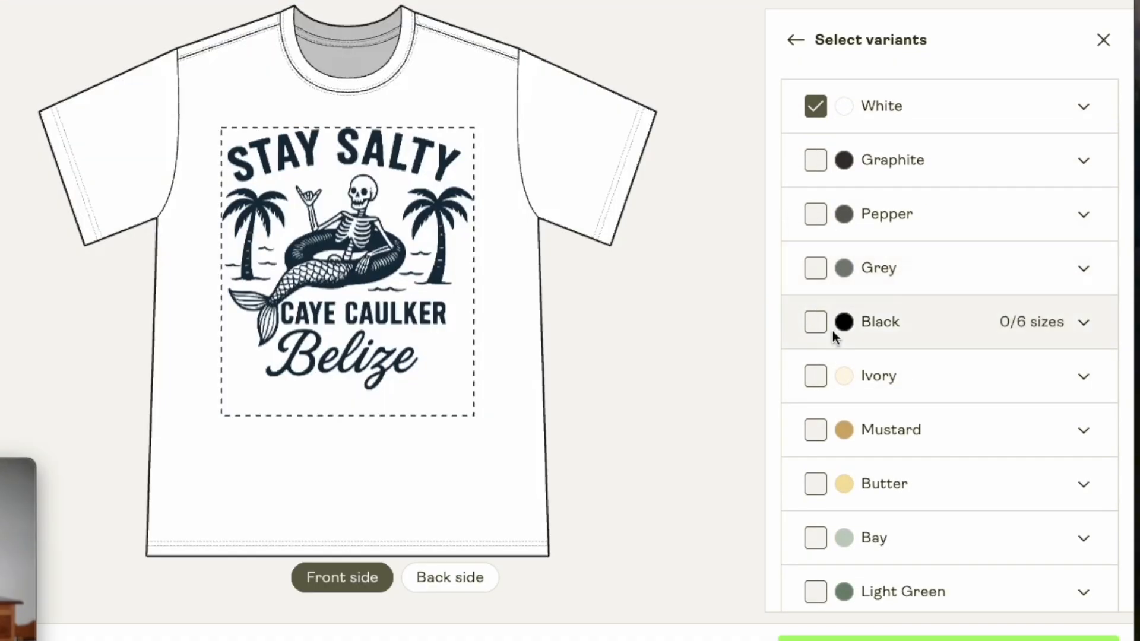
- Add the Ivory and Bay color variants to the shirt
click(814, 379)
scroll(813, 379, down, 4)
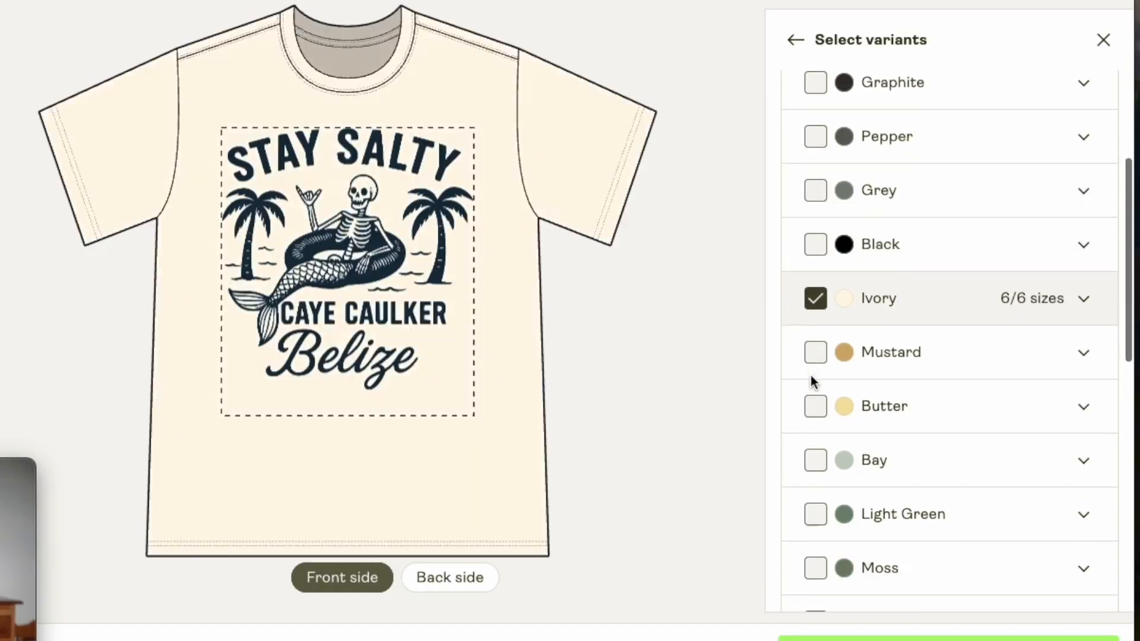
click(814, 336)
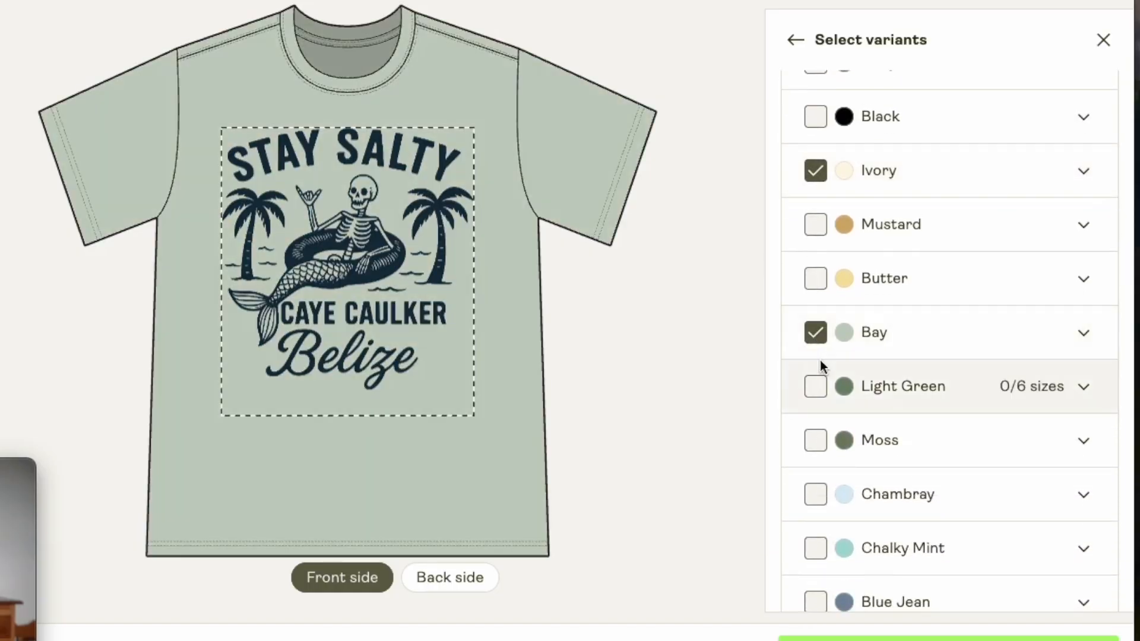
- Try the Light Green and Moss color variants on the shirt and clear them again
scroll(817, 434, down, 2)
click(815, 296)
click(815, 296)
click(816, 352)
click(815, 351)
- Add the Chambray and Chalky Mint color variants, and try Blue Jean before clearing it again
scroll(815, 348, down, 3)
click(816, 240)
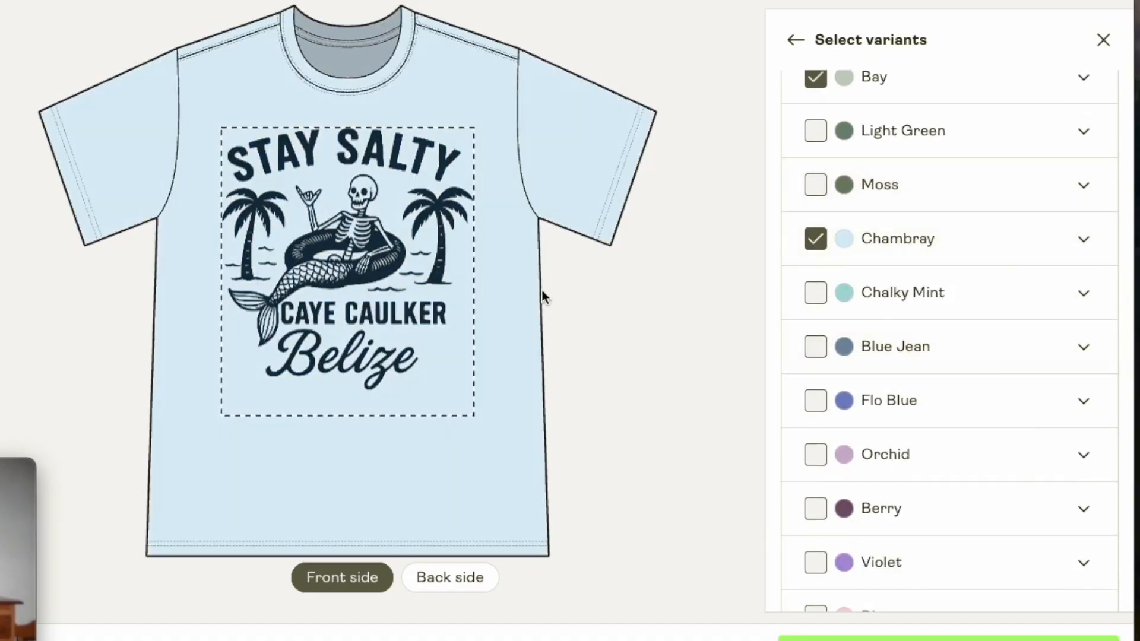
click(815, 293)
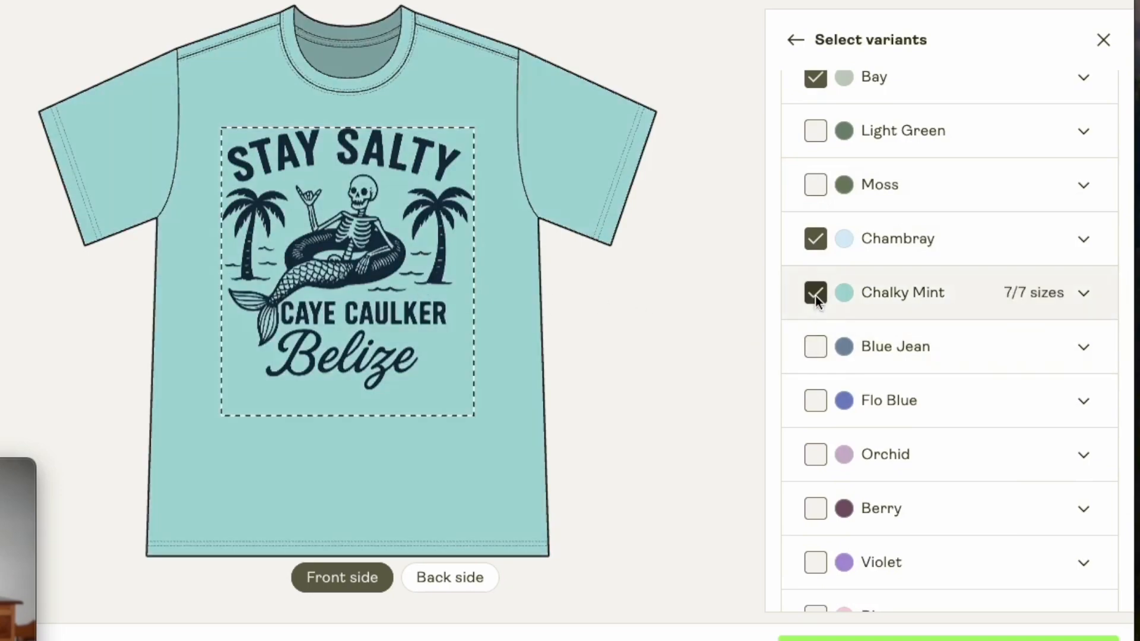
click(815, 349)
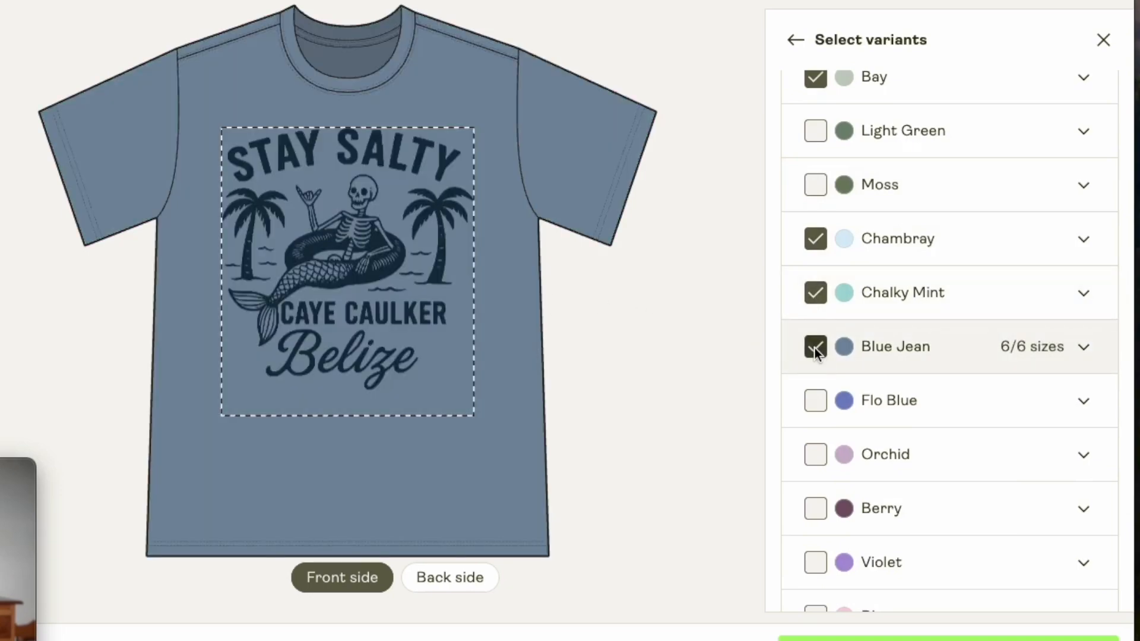
click(815, 348)
- Add the Orchid and Blossom color variants to the shirt
click(815, 454)
scroll(815, 458, down, 5)
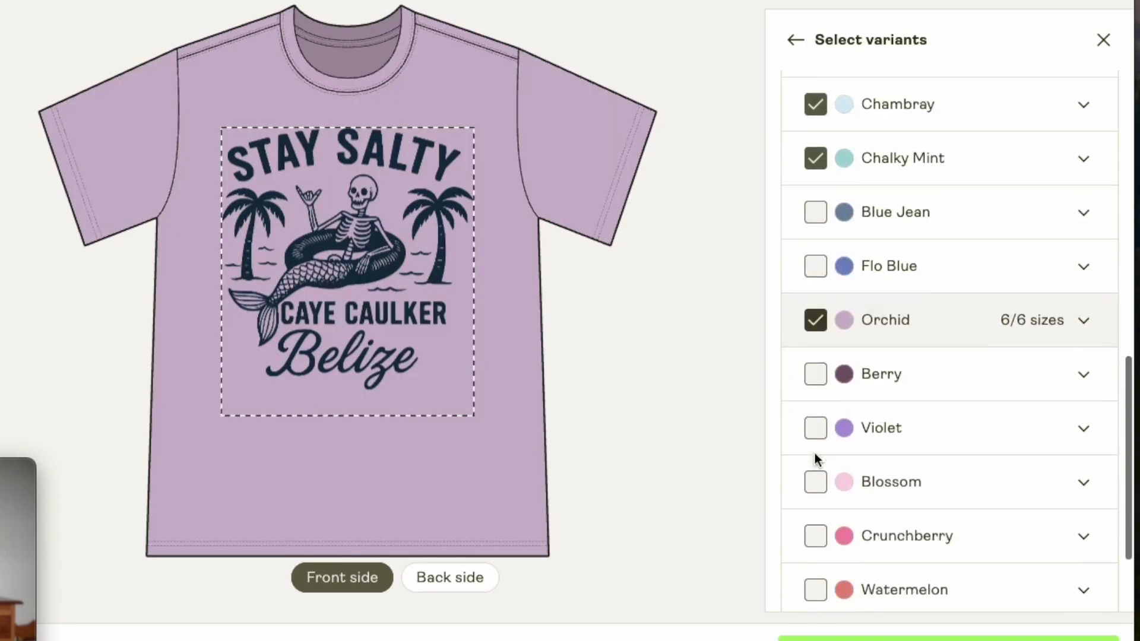
click(816, 357)
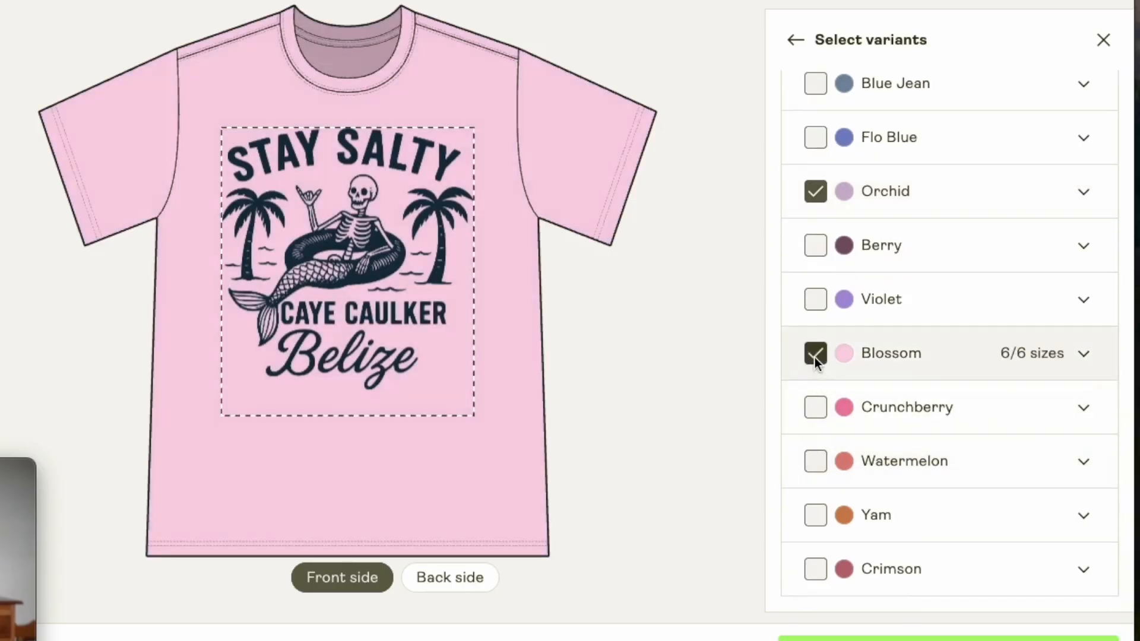
- Try the Crunchberry, Yam and Crimson color variants on the shirt and clear each one again
click(815, 409)
click(815, 409)
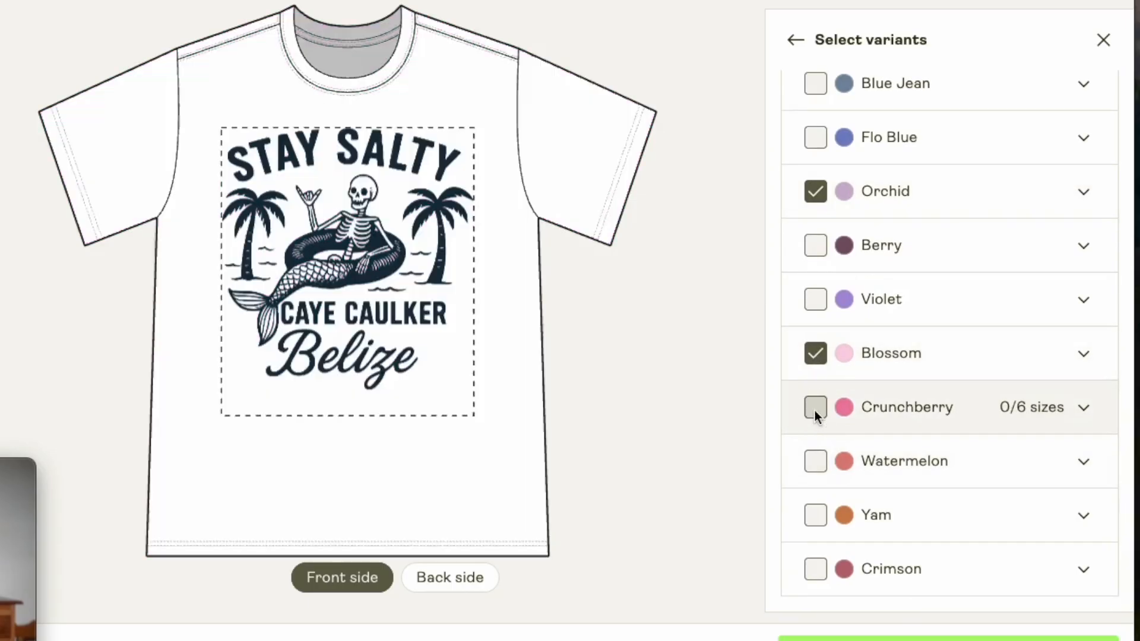
click(816, 514)
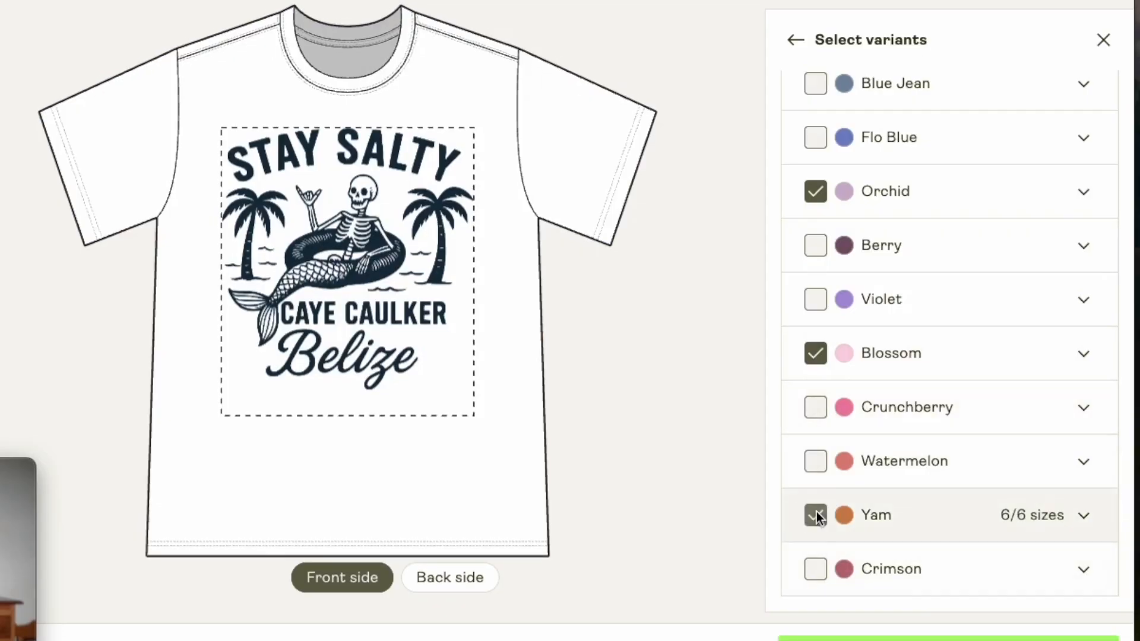
click(815, 515)
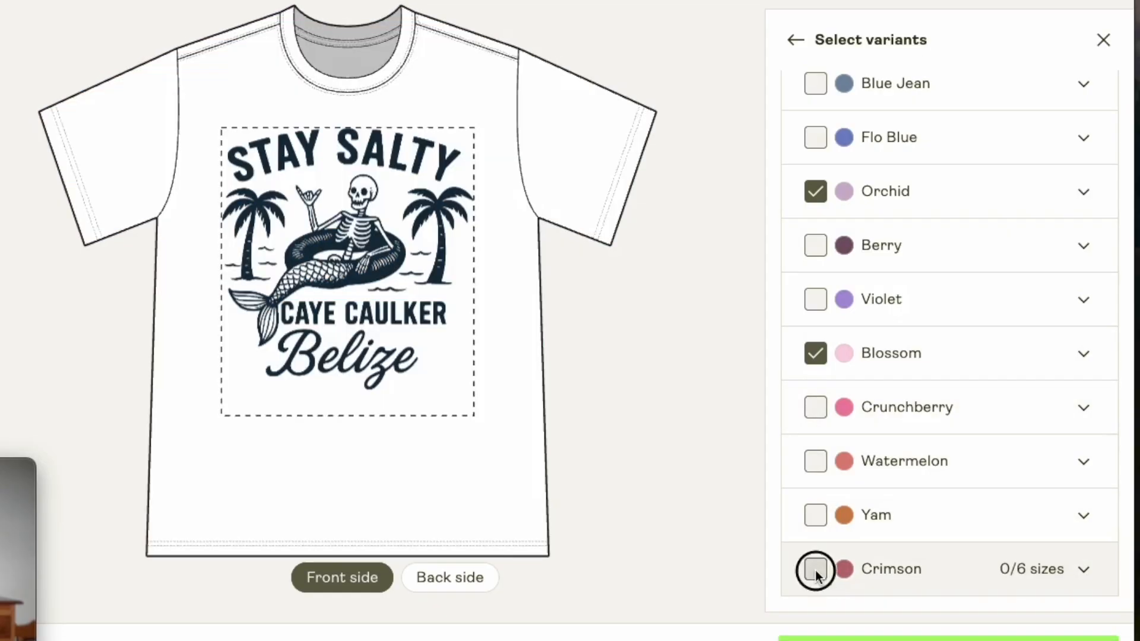
click(814, 570)
click(814, 570)
- Recheck the design on Orchid, and remove the Orchid and White variants from the selection
scroll(818, 544, up, 3)
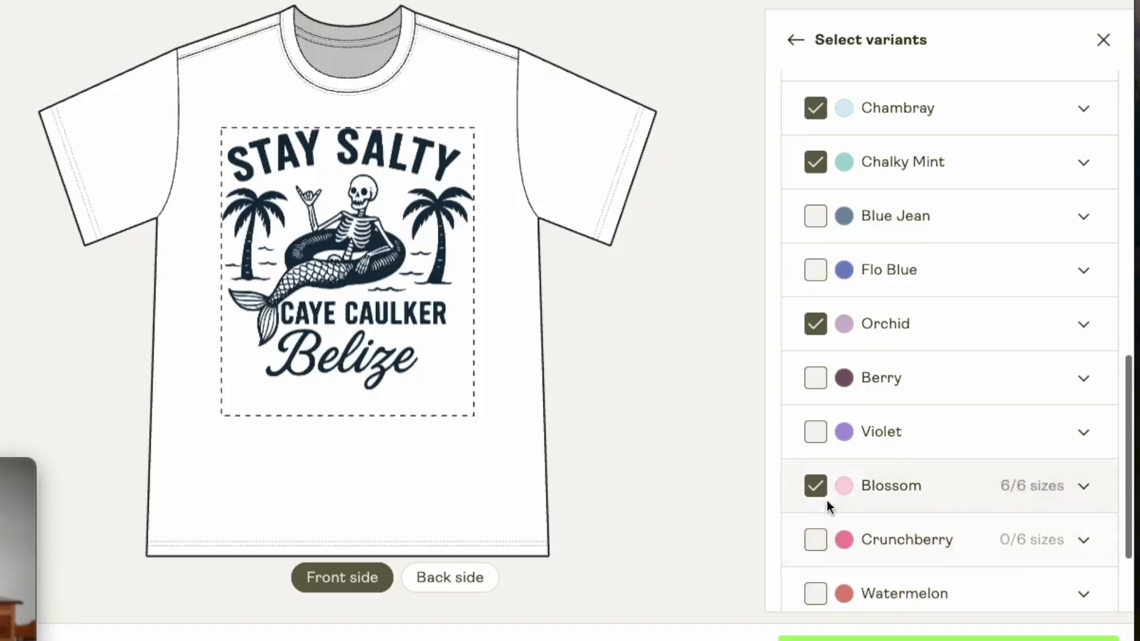
click(815, 324)
click(814, 324)
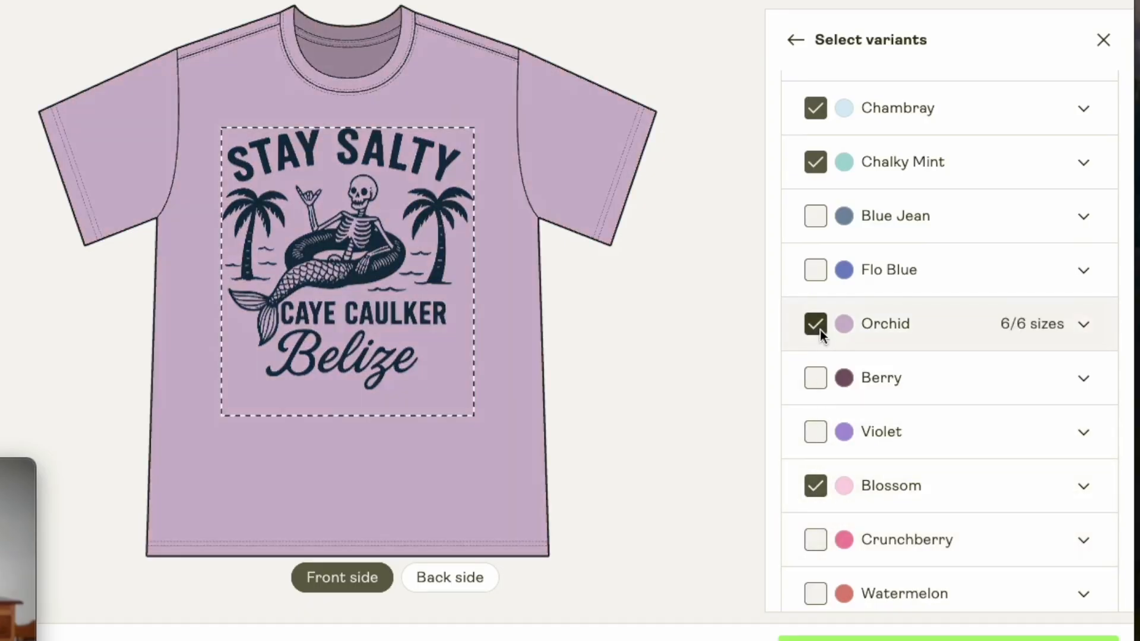
scroll(820, 330, up, 2)
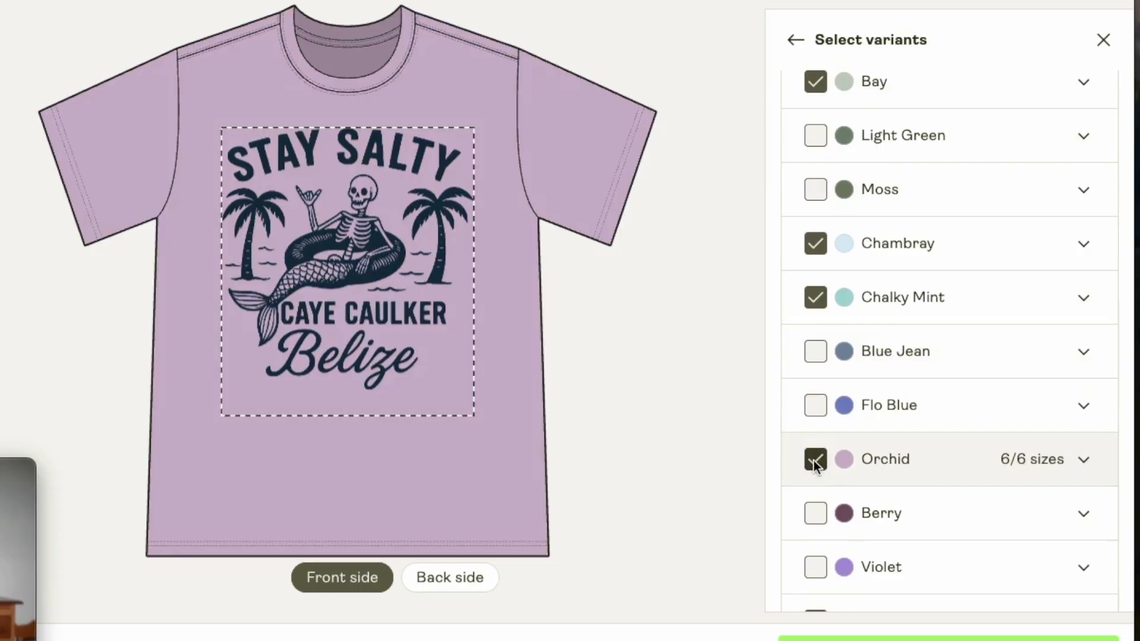
click(814, 461)
scroll(814, 508, up, 5)
click(817, 261)
- Add the Butter color variant to the shirt
scroll(833, 474, down, 3)
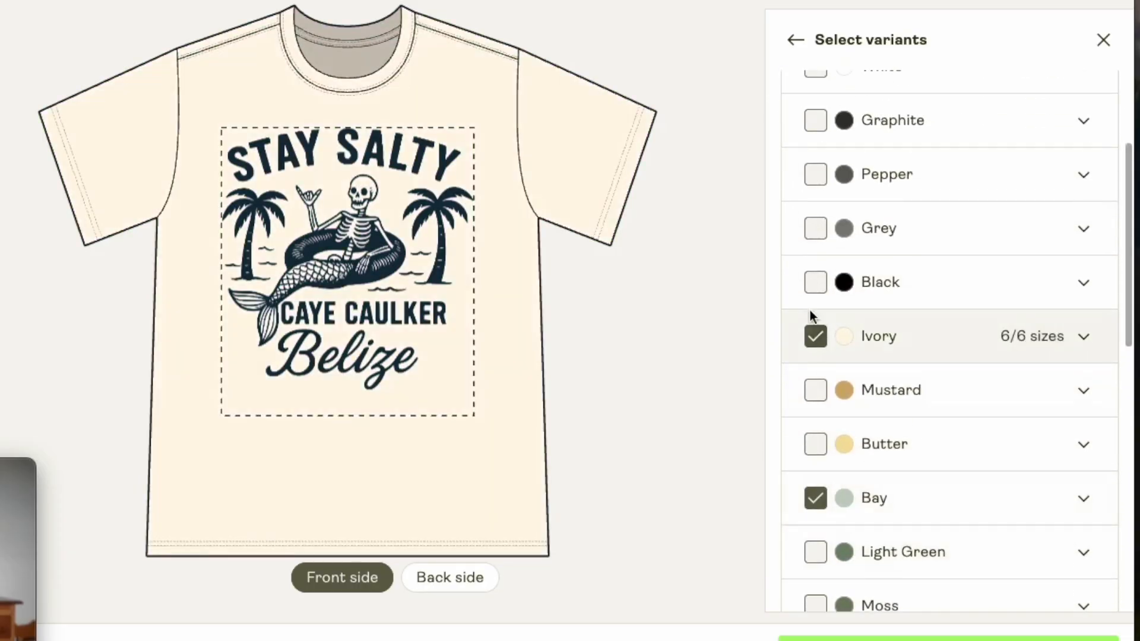
scroll(817, 350, down, 2)
click(813, 310)
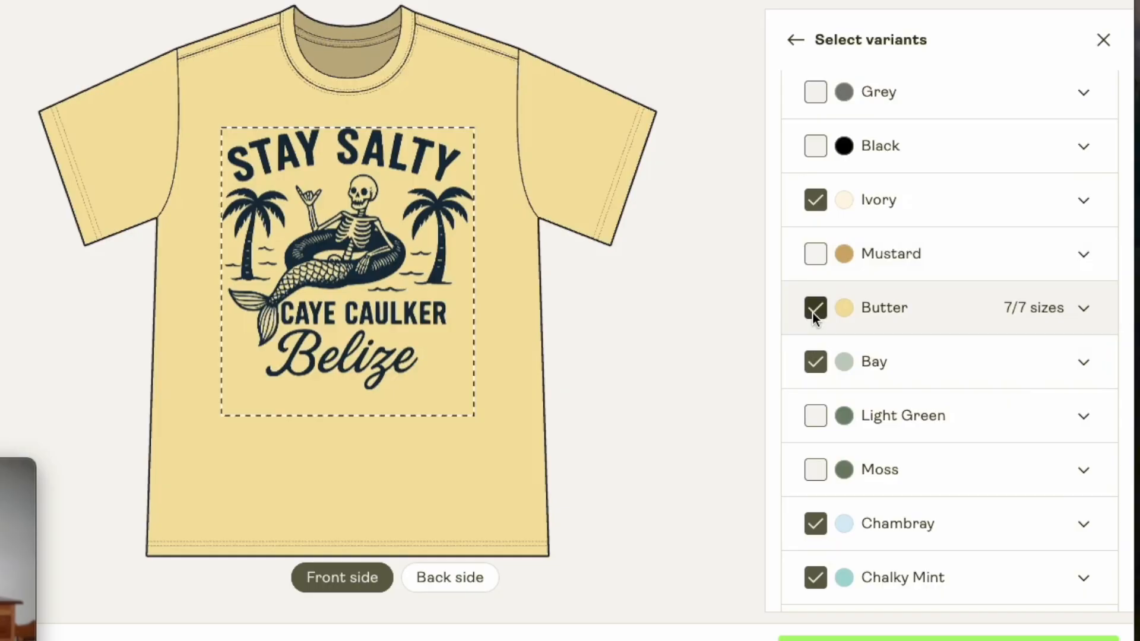
scroll(814, 312, down, 1)
scroll(815, 312, up, 1)
- Toggle the Ivory and Butter variants off and on again to compare the design on both colors
click(814, 202)
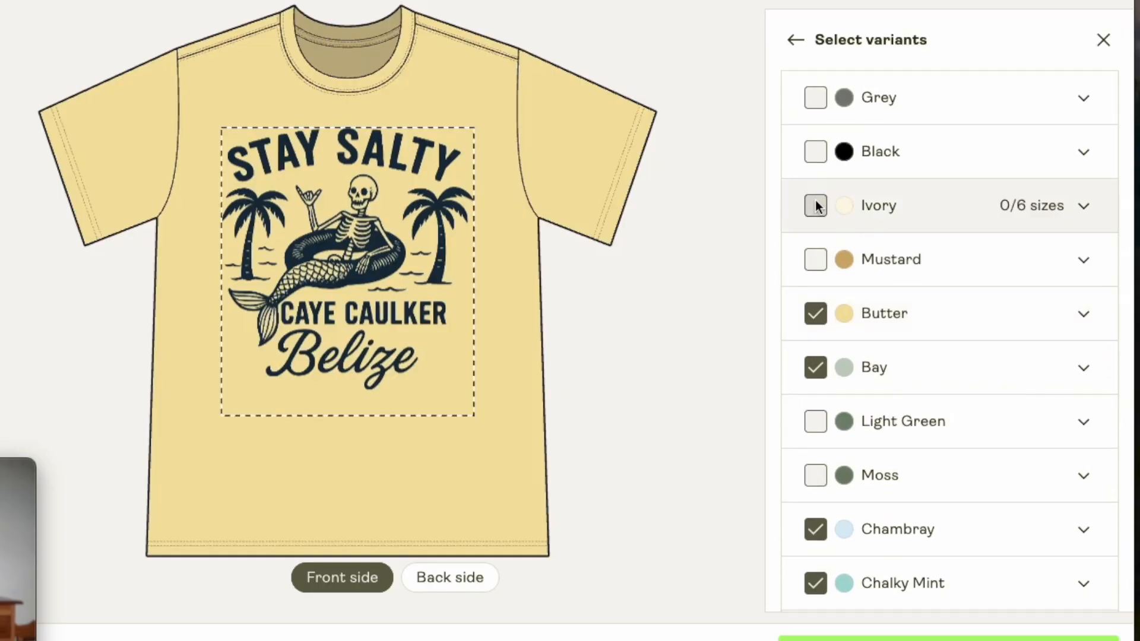
click(814, 202)
click(815, 202)
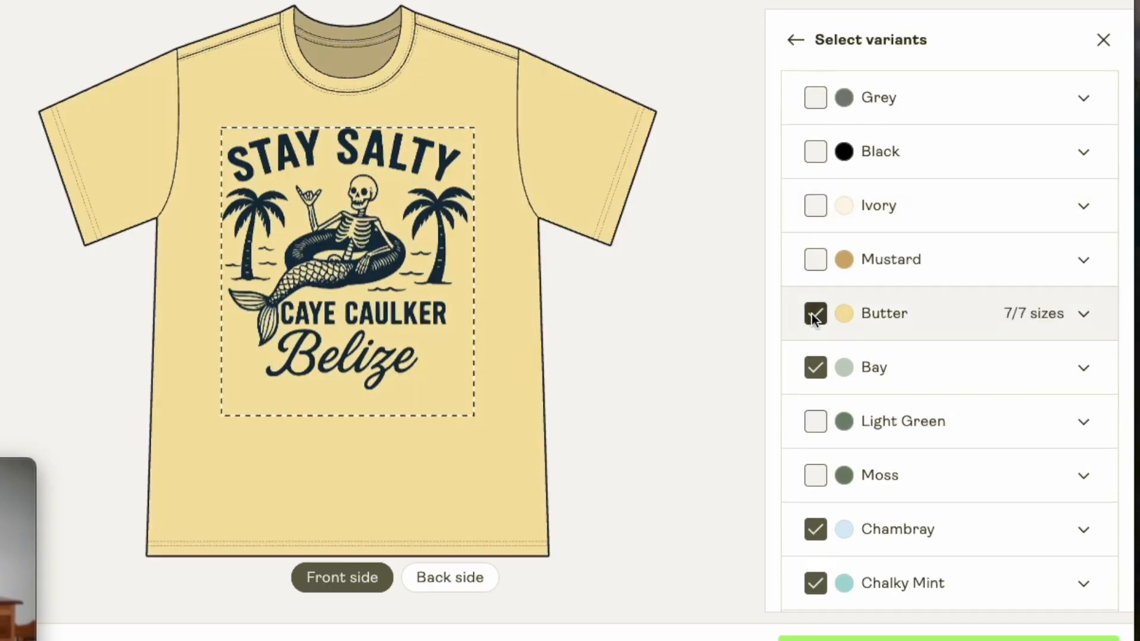
click(814, 206)
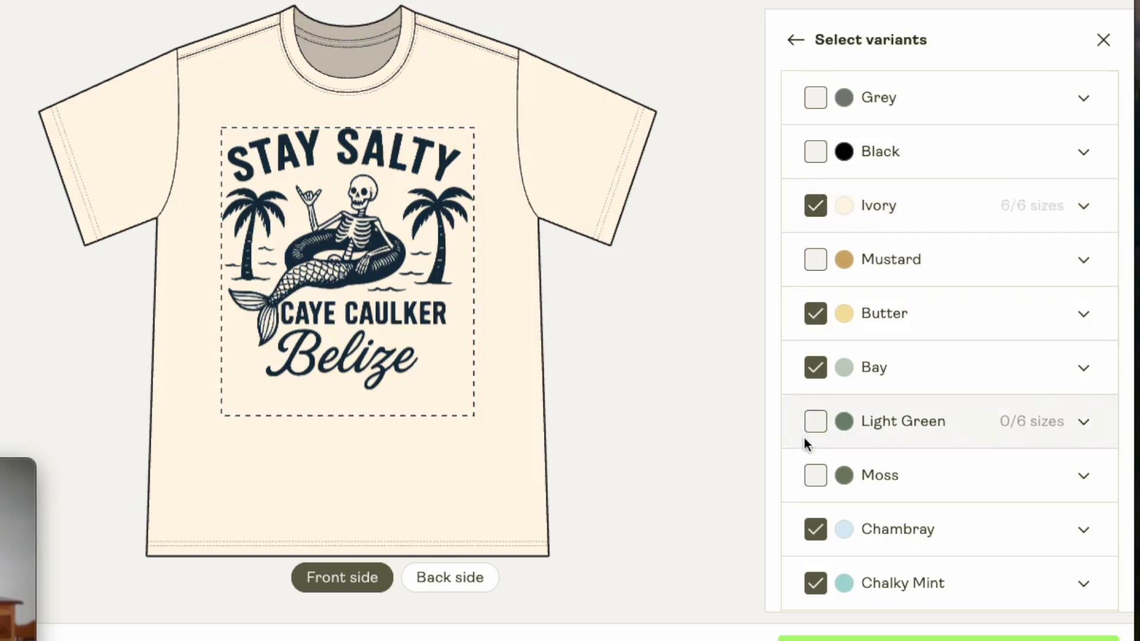
click(815, 313)
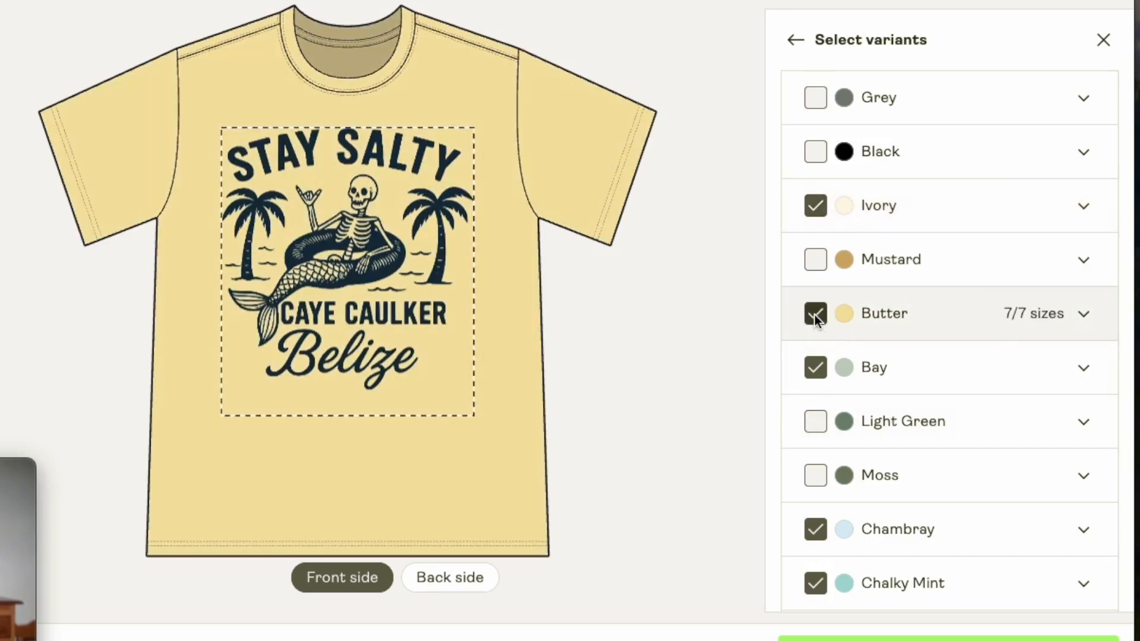
- Try the Mustard color variant on the shirt and clear it again
scroll(809, 374, down, 1)
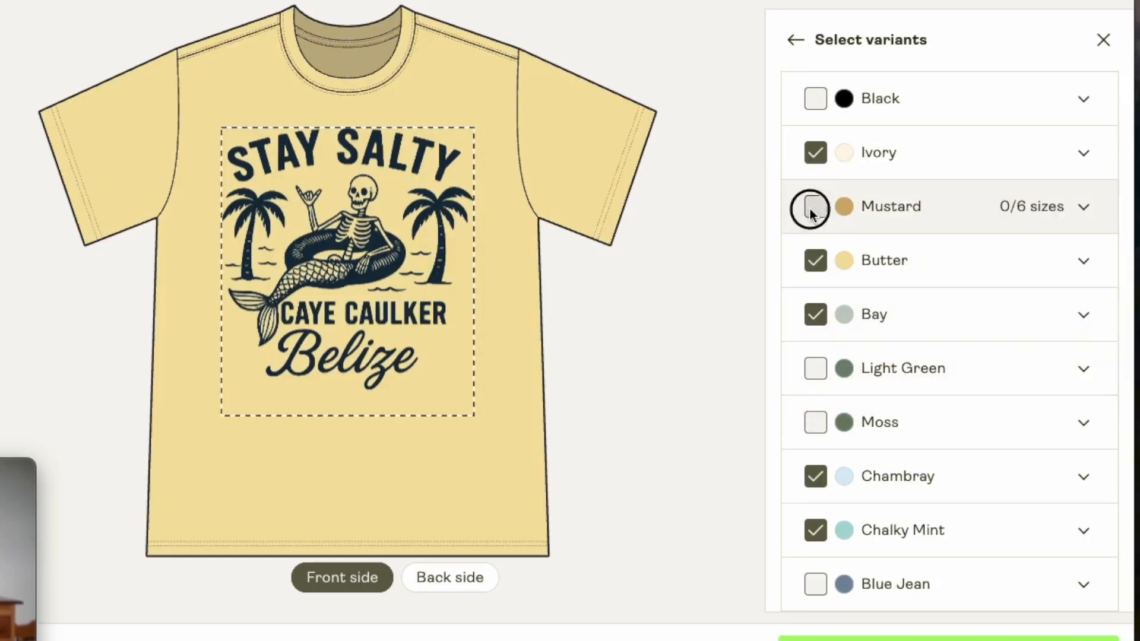
click(811, 207)
click(815, 207)
- Review the whole variant list to check which shirt colors are selected for the design
scroll(813, 321, down, 4)
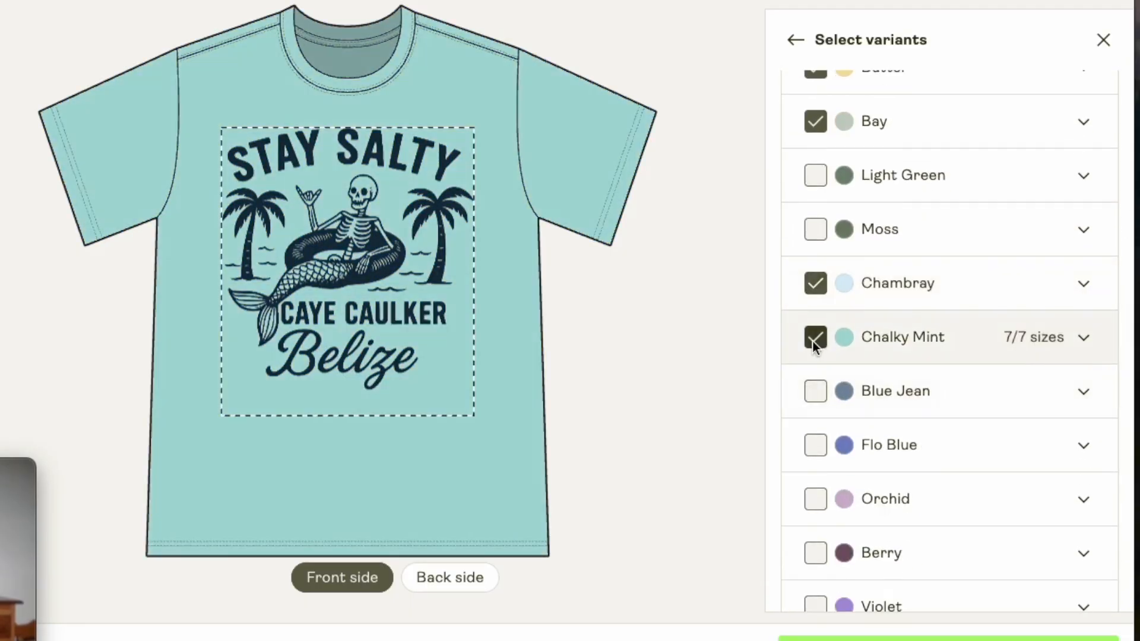
scroll(812, 341, down, 6)
scroll(829, 422, up, 10)
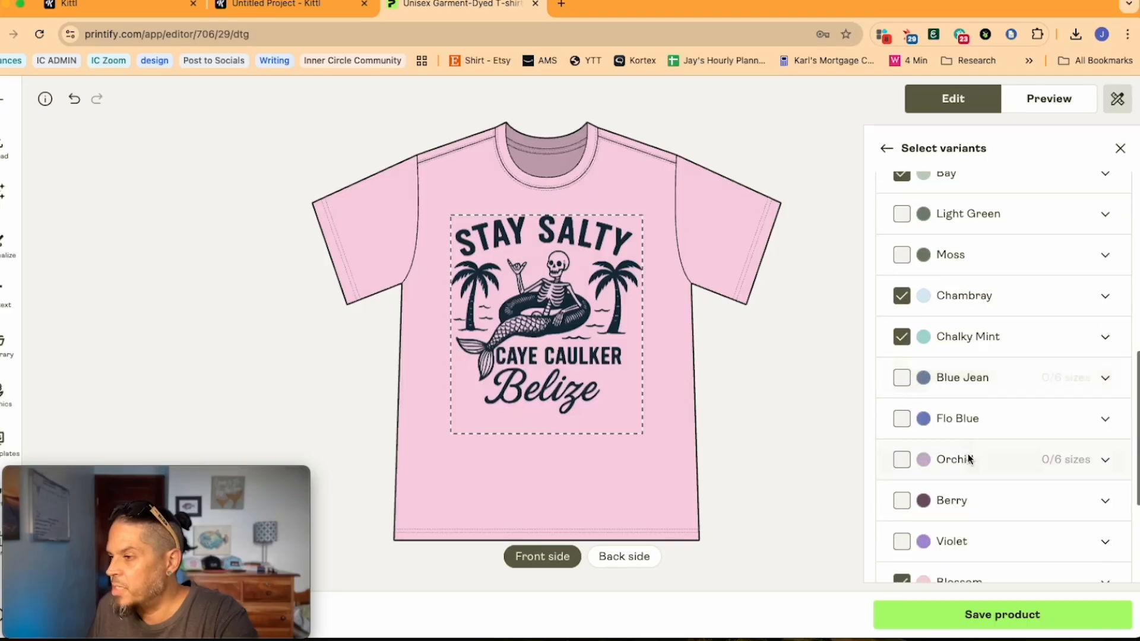
scroll(950, 458, down, 4)
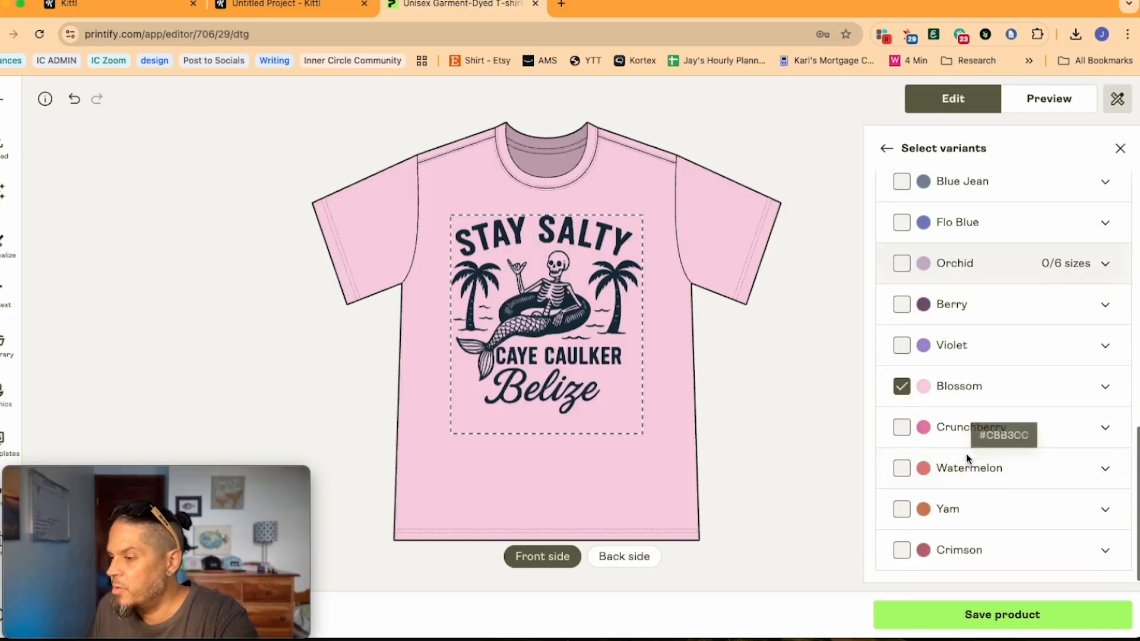
scroll(915, 463, up, 6)
scroll(942, 389, up, 3)
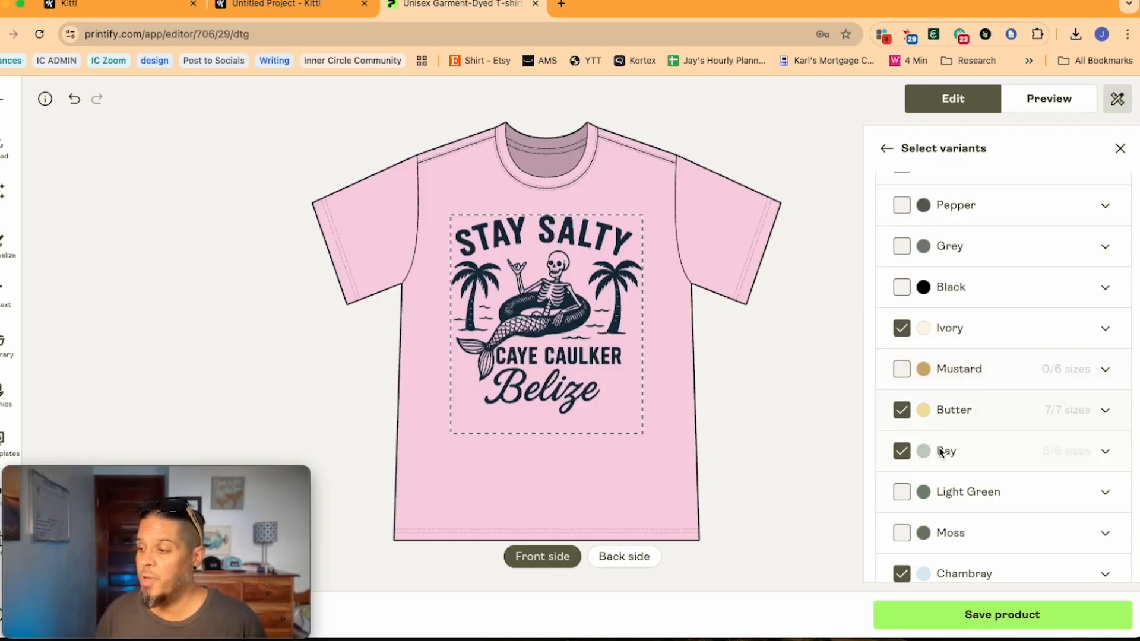
scroll(950, 428, down, 6)
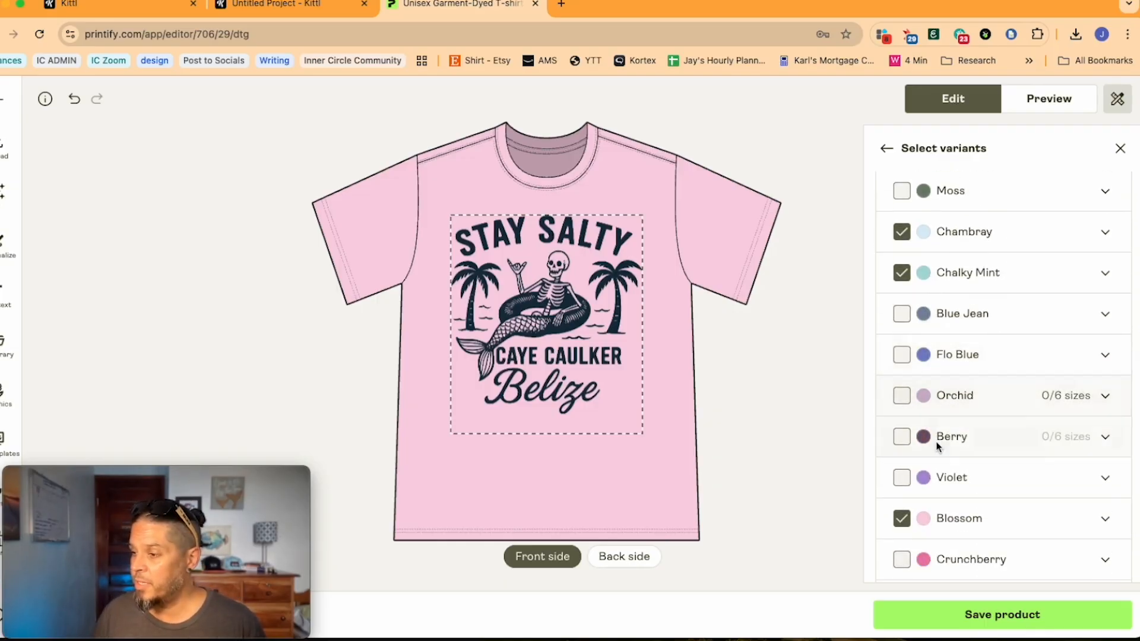
scroll(968, 463, down, 1)
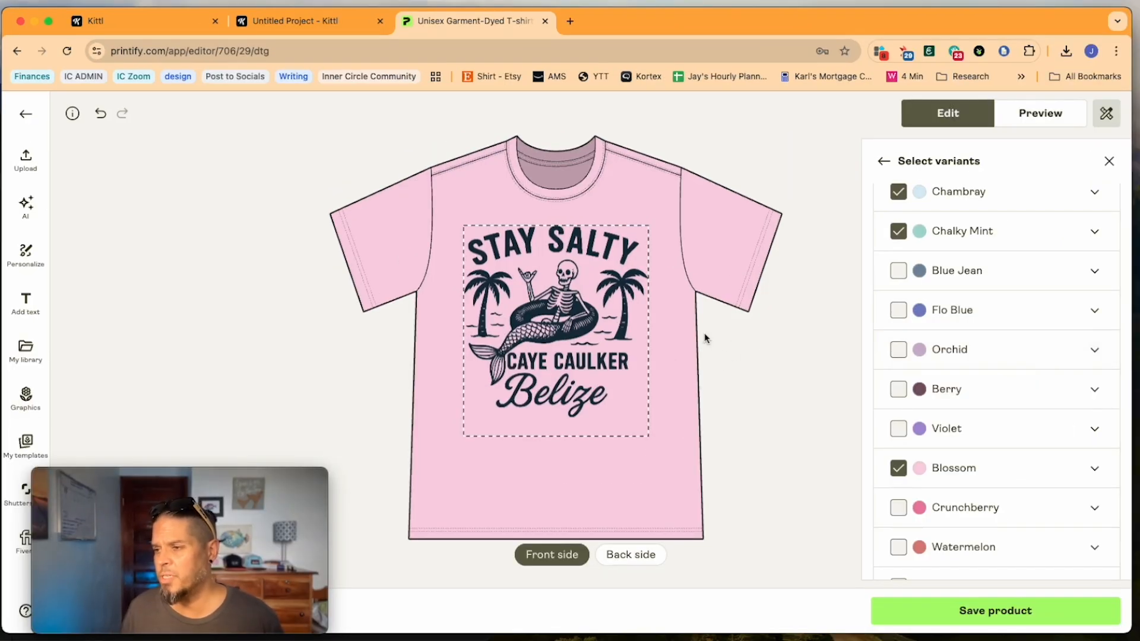
scroll(970, 501, down, 1)
scroll(970, 500, up, 3)
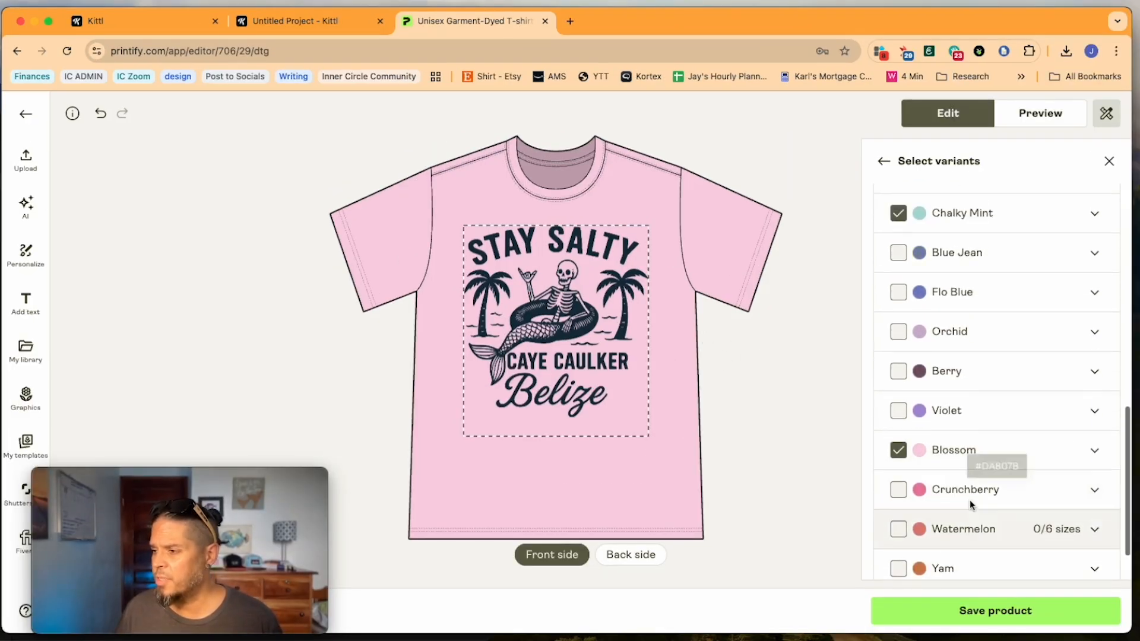
scroll(970, 500, up, 2)
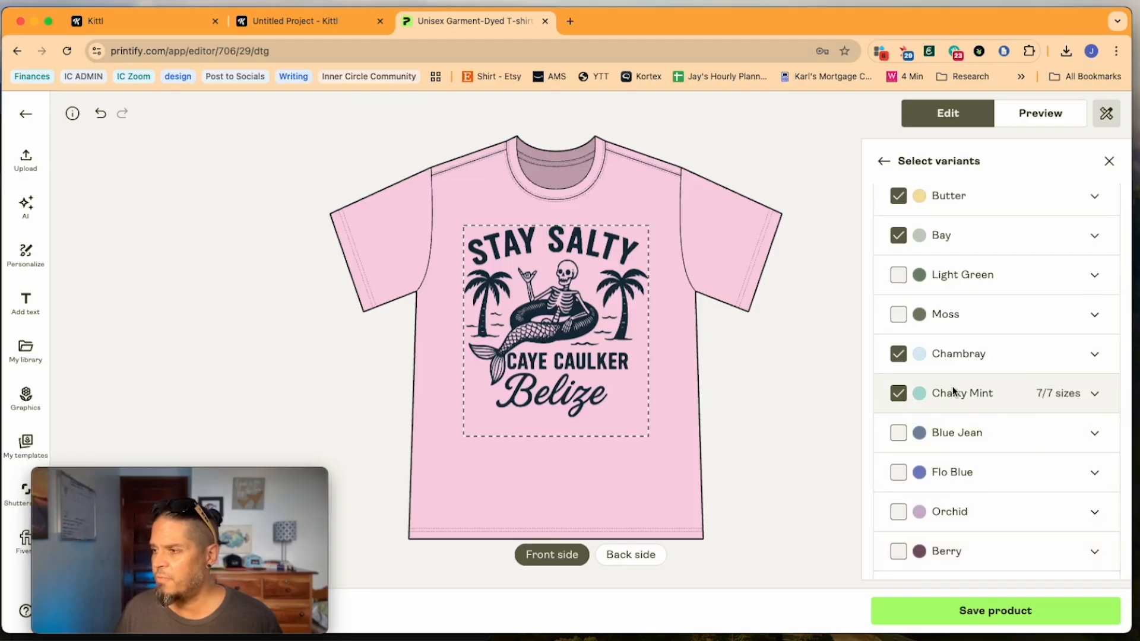
scroll(953, 380, up, 3)
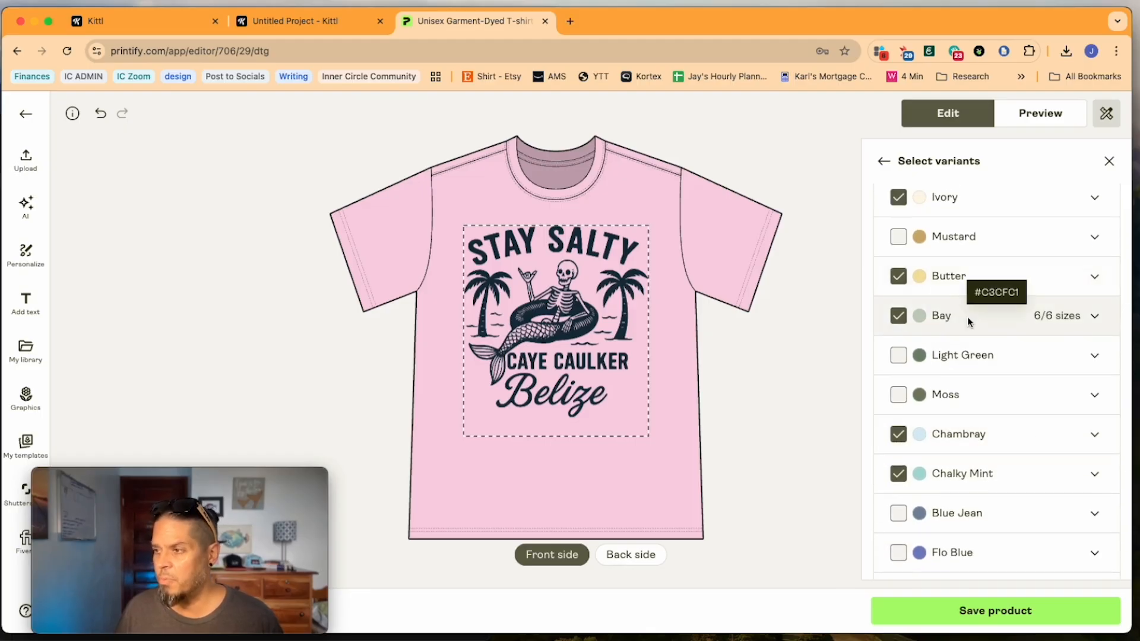
scroll(969, 320, up, 1)
scroll(971, 329, up, 2)
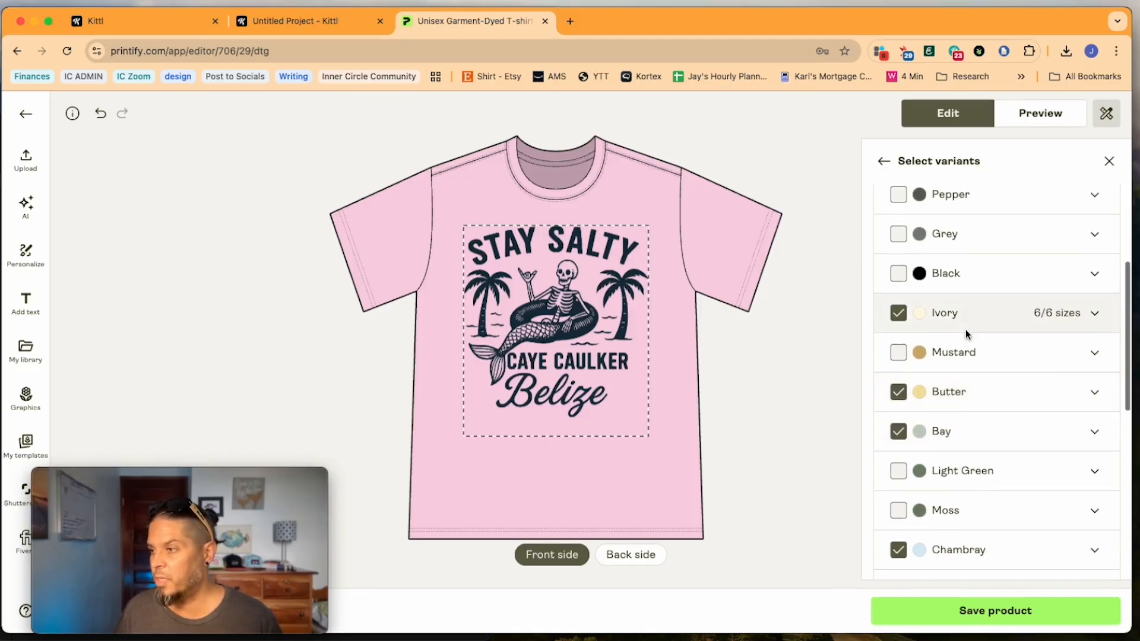
scroll(896, 320, up, 3)
- Preview the shirt on the Person 2 mockup
click(1052, 116)
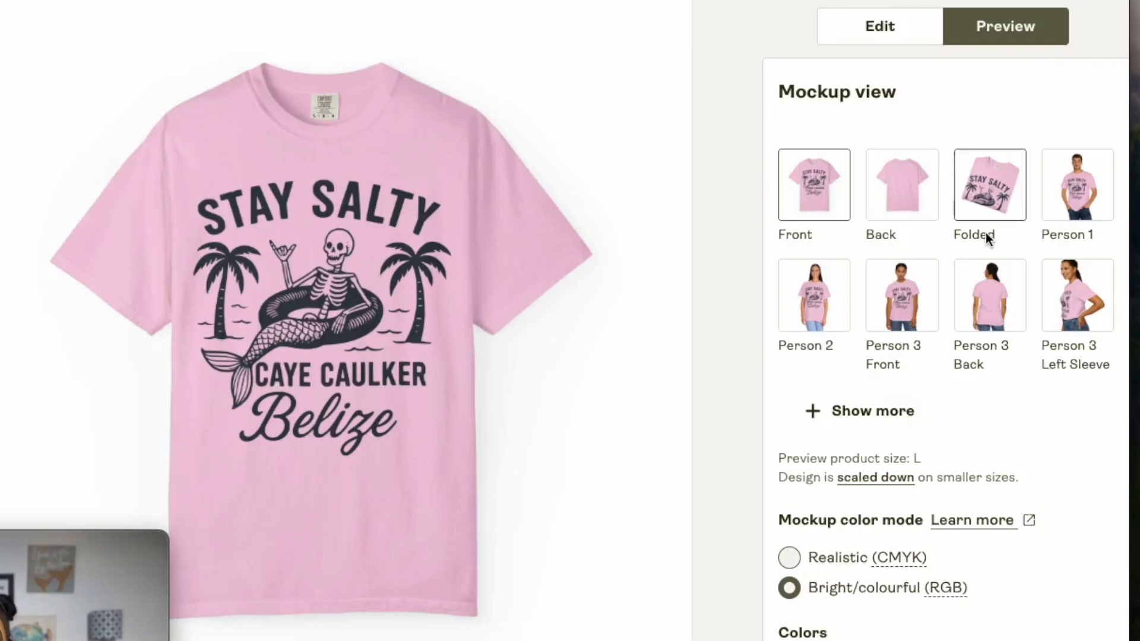
click(822, 307)
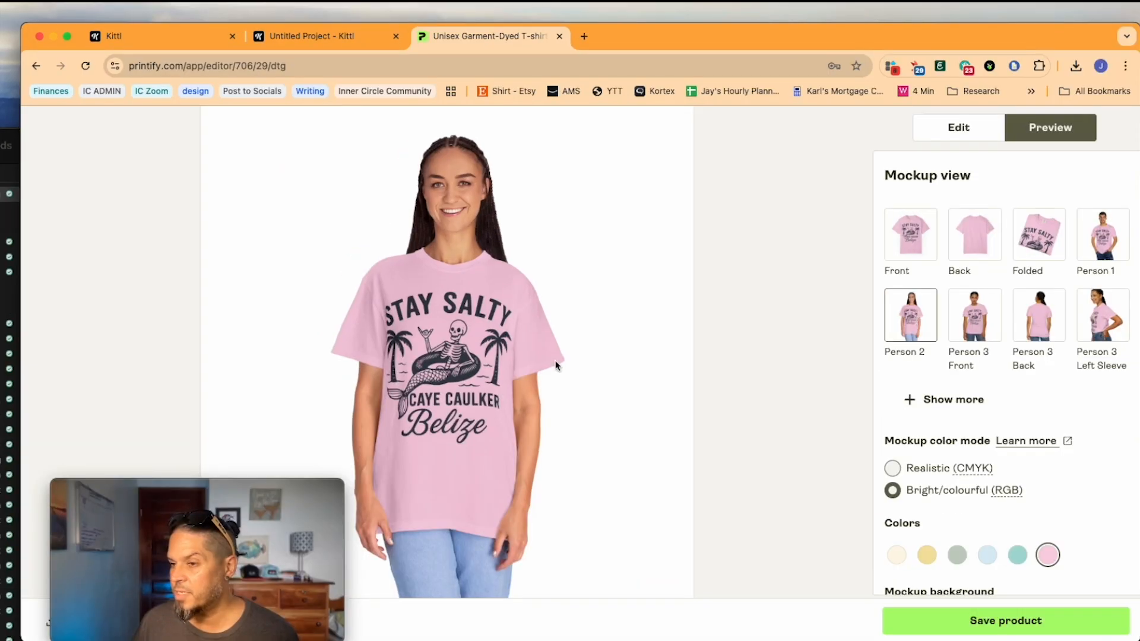
- Return to editing and shrink the front design to 13.11 × 13.65 in, aligned to the top and centered horizontally in the print area
click(958, 126)
drag(529, 260, 539, 270)
scroll(965, 504, down, 3)
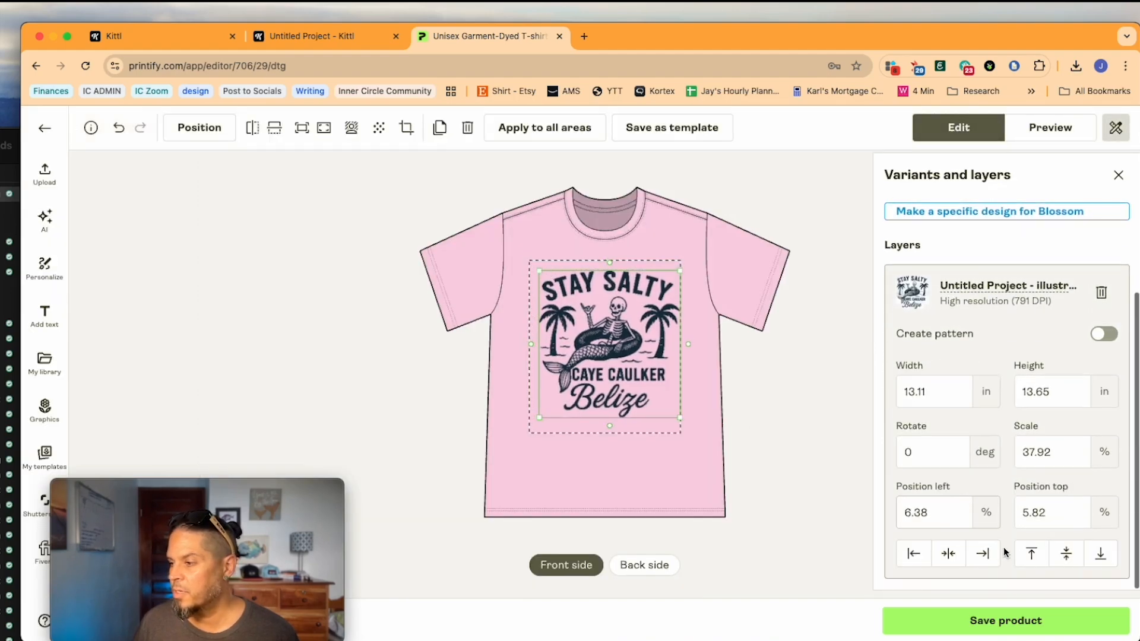
click(1031, 553)
click(948, 554)
scroll(949, 558, up, 5)
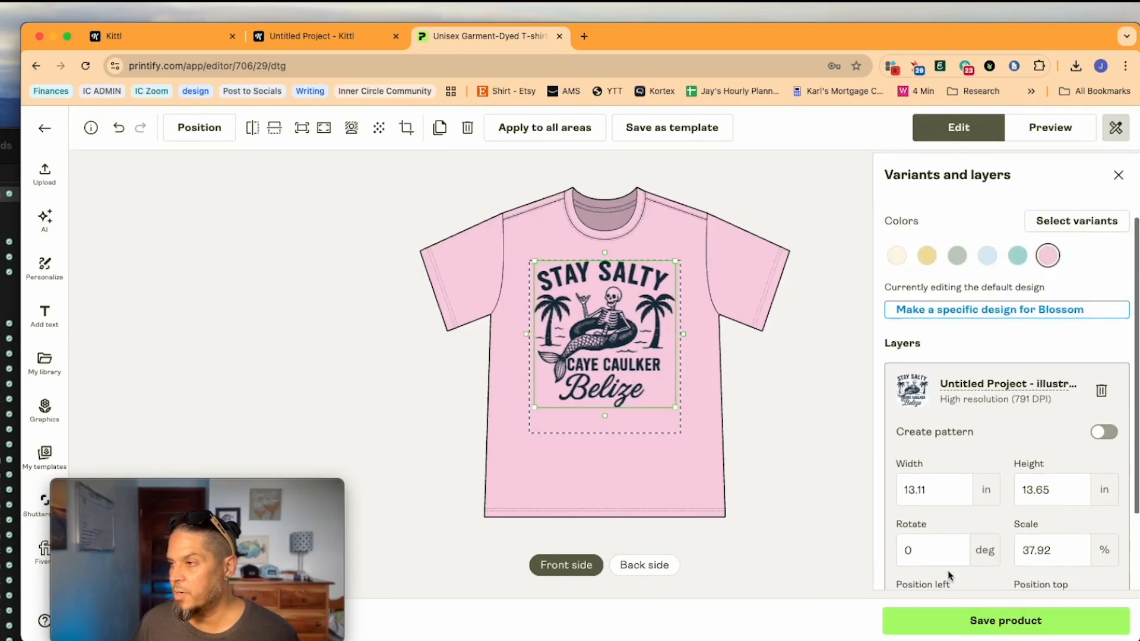
- Check the resized design on the Person 2 mockup
click(1049, 128)
click(908, 328)
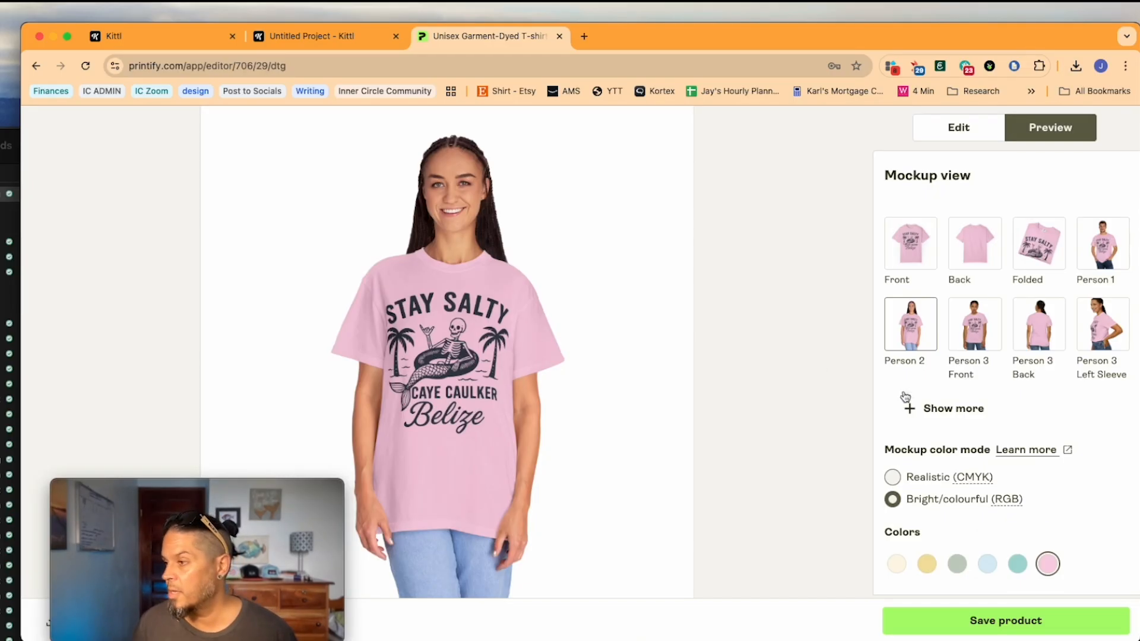
- Compare the design on the Person 2 mockup in Chalky Mint, Chambray, Bay, Butter and Ivory, ending on Bay
click(1018, 565)
click(988, 566)
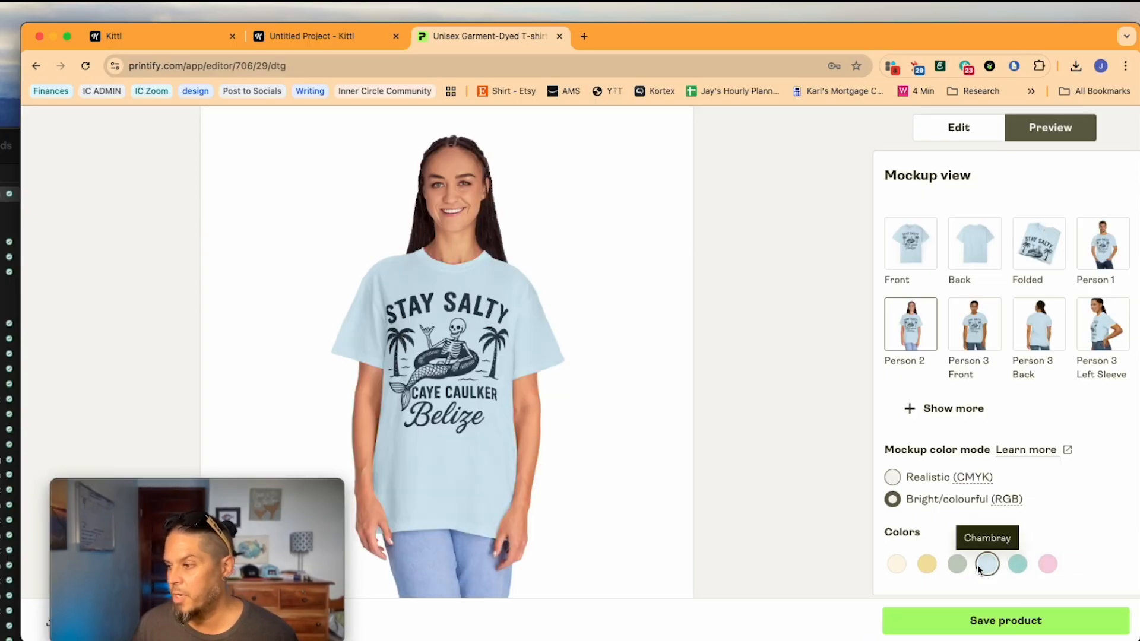
click(958, 567)
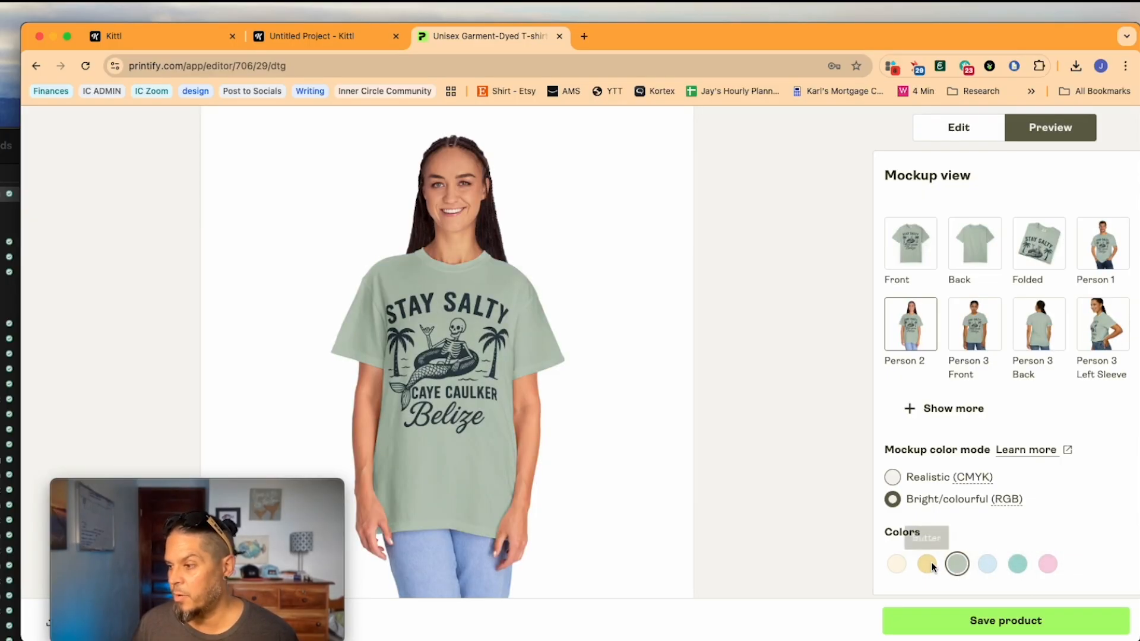
click(930, 563)
click(898, 564)
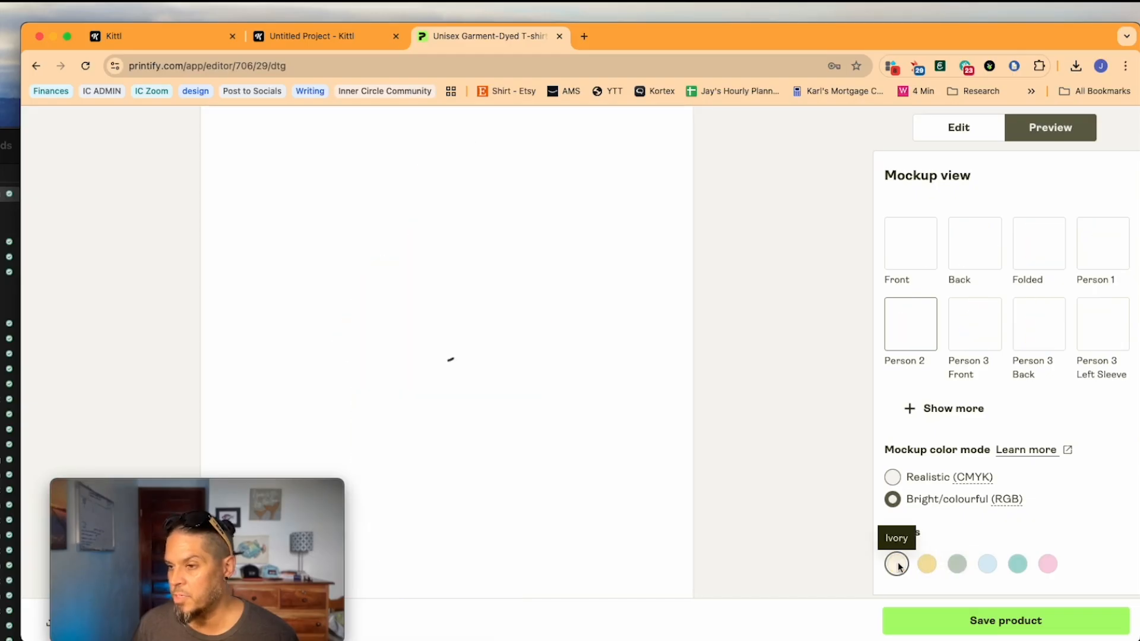
click(957, 564)
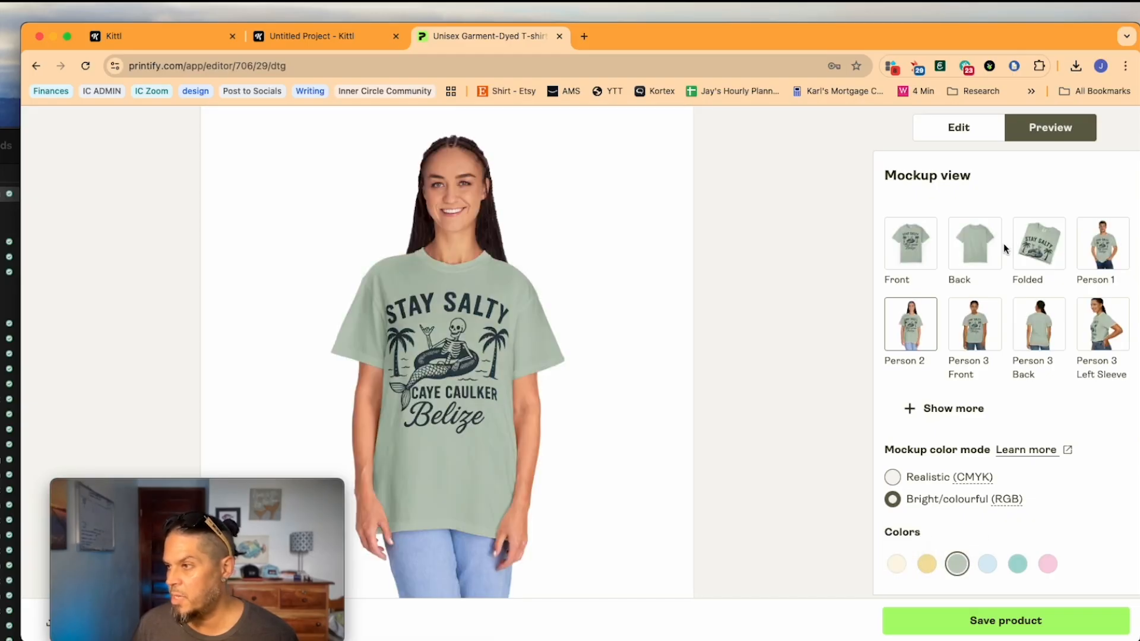
- Return to editing and remove the Bay color from the selected shirt variants
click(969, 127)
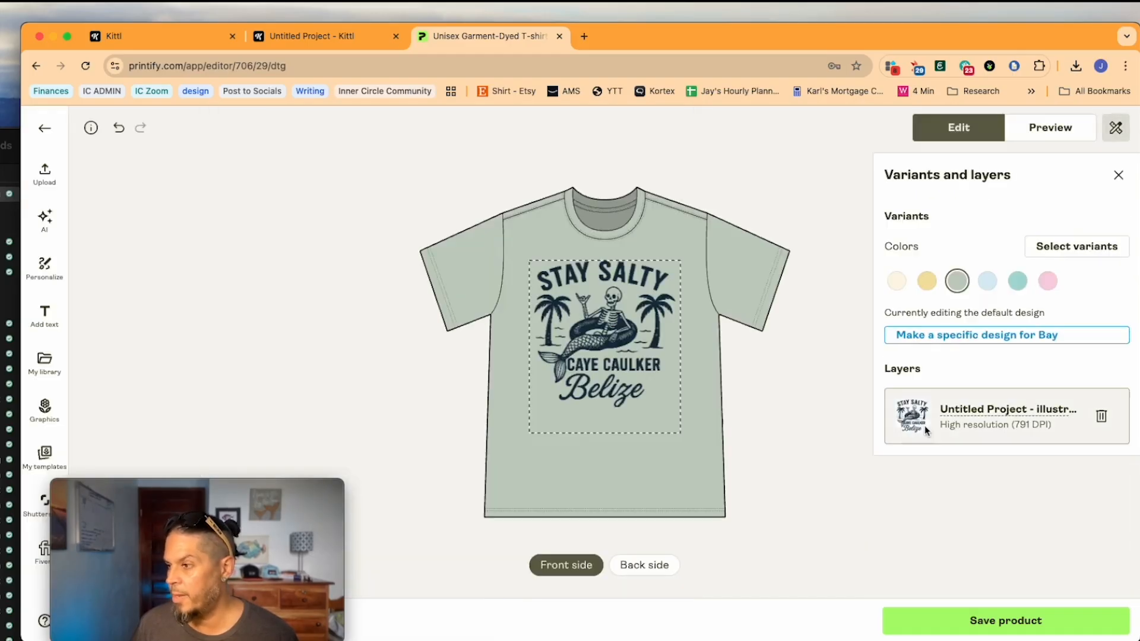
click(1007, 334)
click(909, 304)
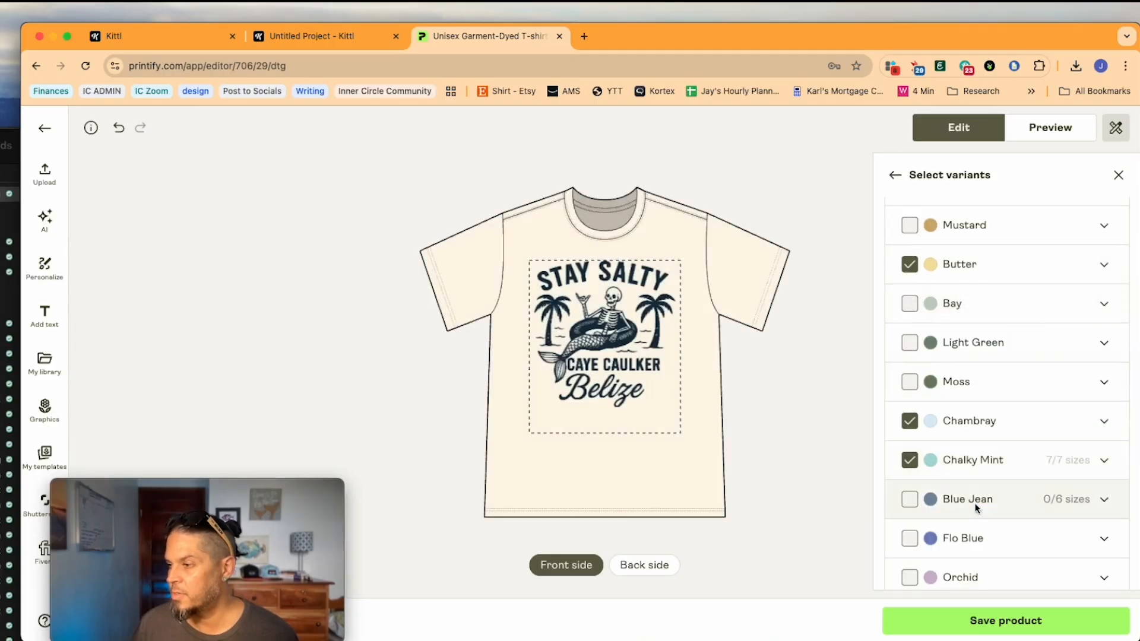
- Preview the front mockup in Butter, Chambray, Chalky Mint and Blossom, and check the Blossom shirt on the Folded mockup
scroll(974, 502, up, 3)
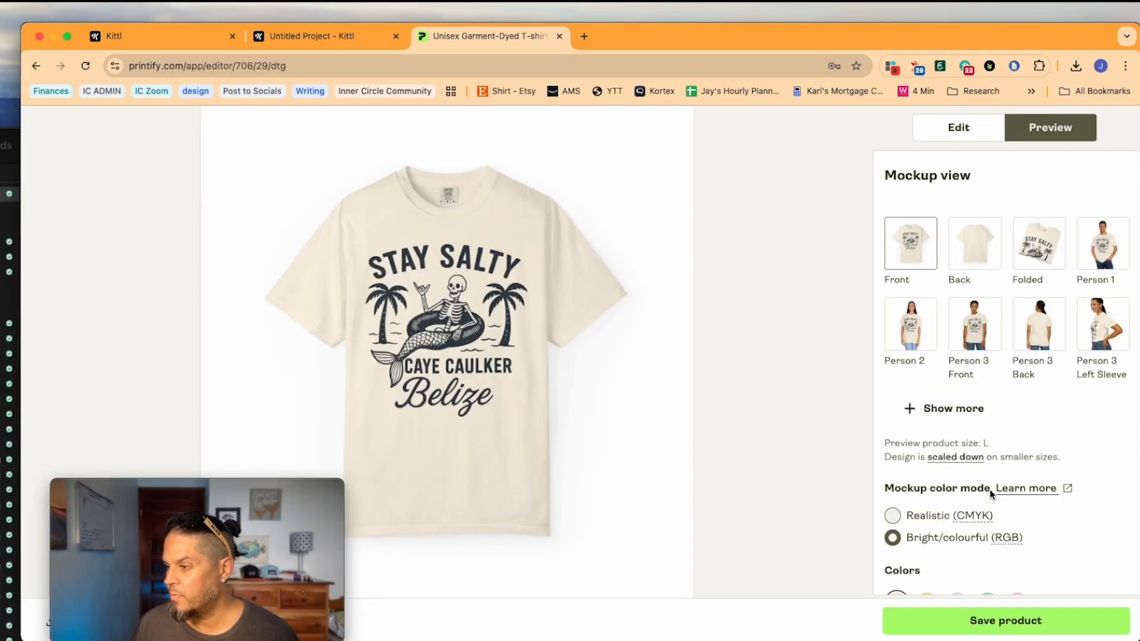
scroll(987, 491, down, 3)
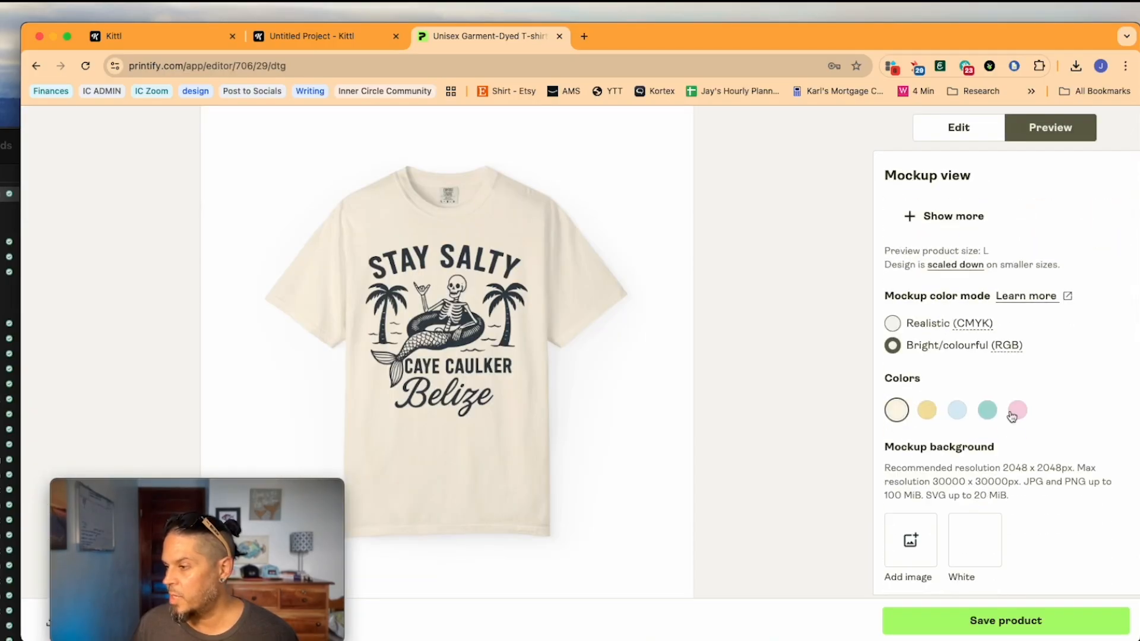
scroll(1070, 415, up, 3)
scroll(1043, 445, down, 3)
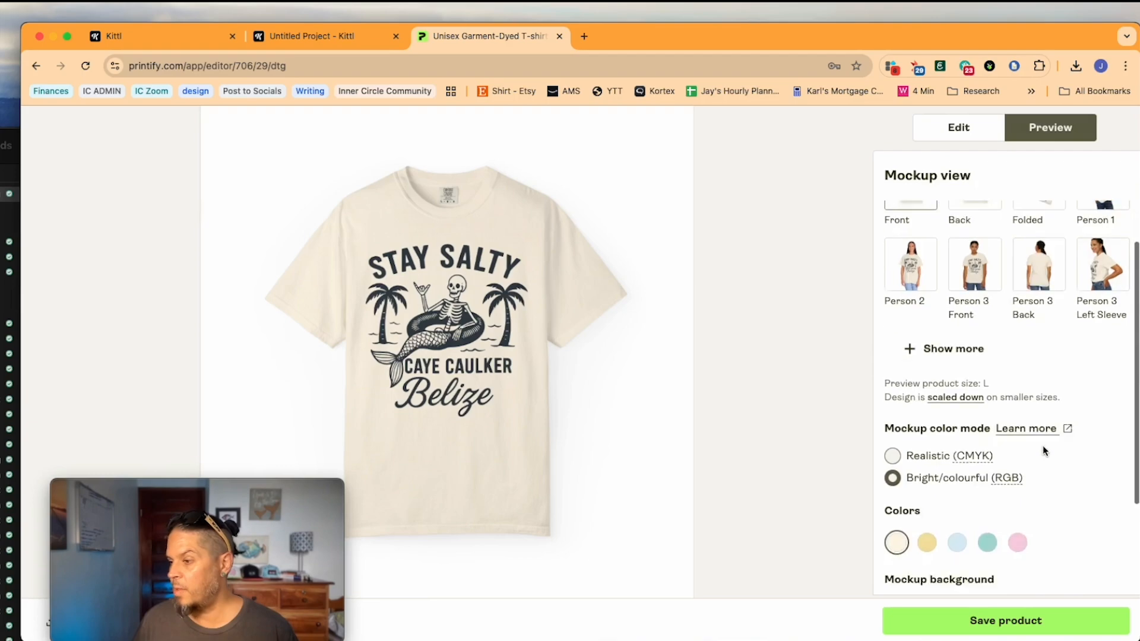
click(927, 469)
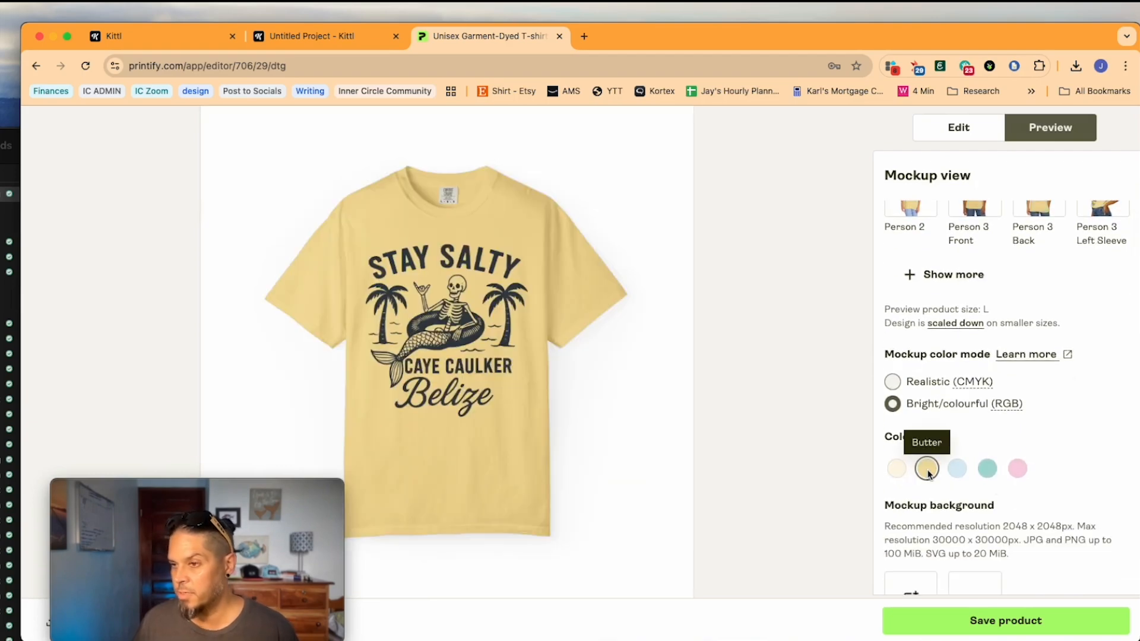
click(957, 469)
click(985, 469)
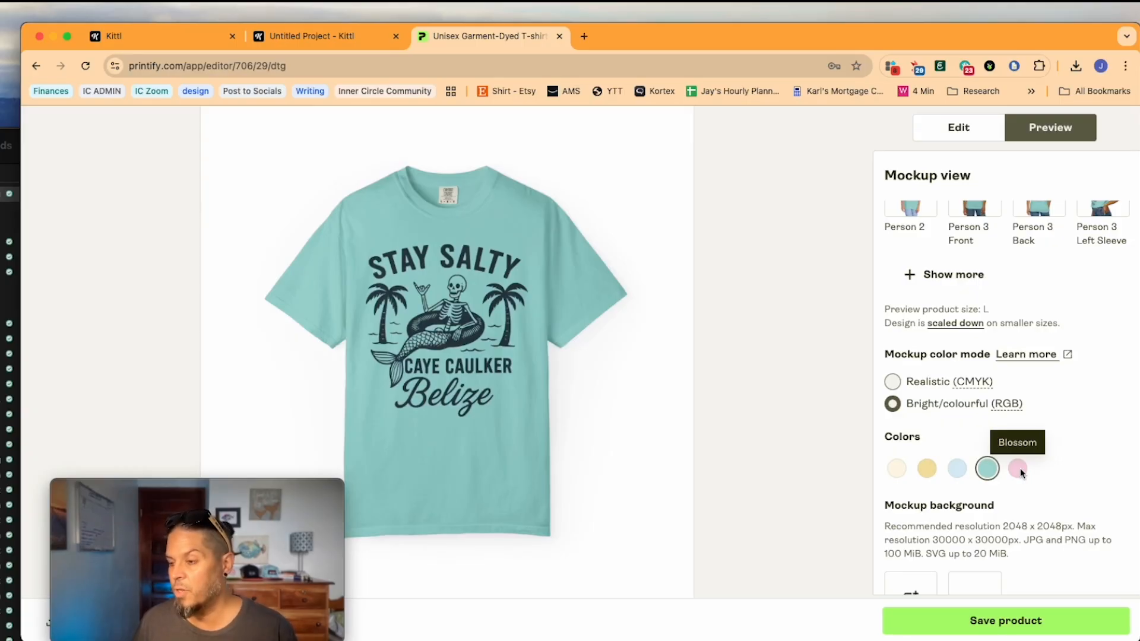
click(1019, 468)
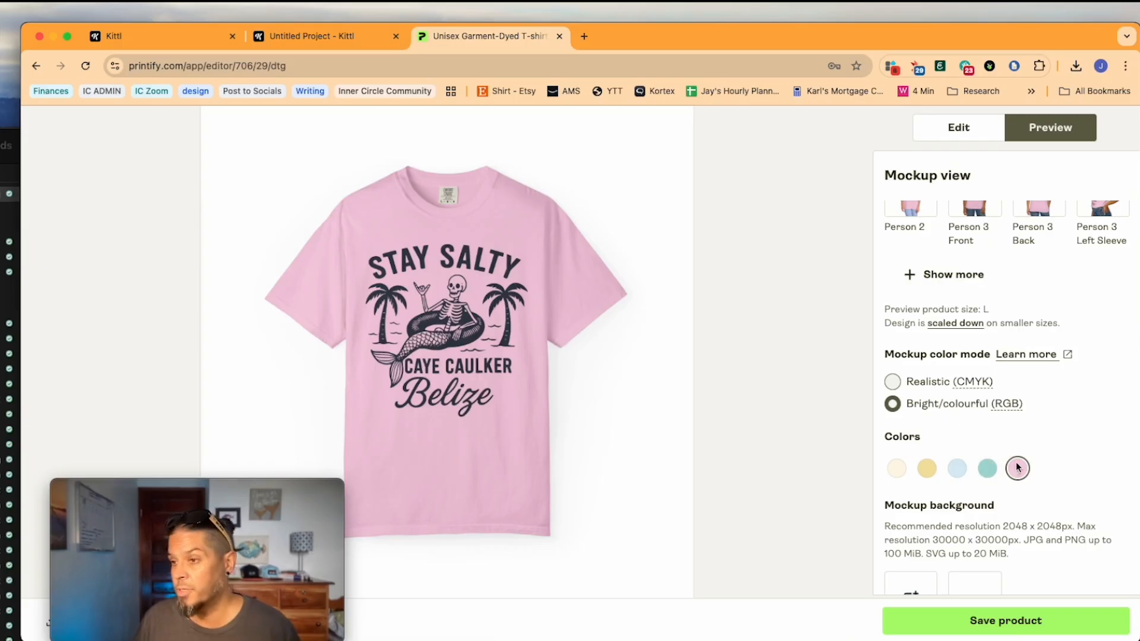
scroll(1089, 275, up, 2)
click(1039, 218)
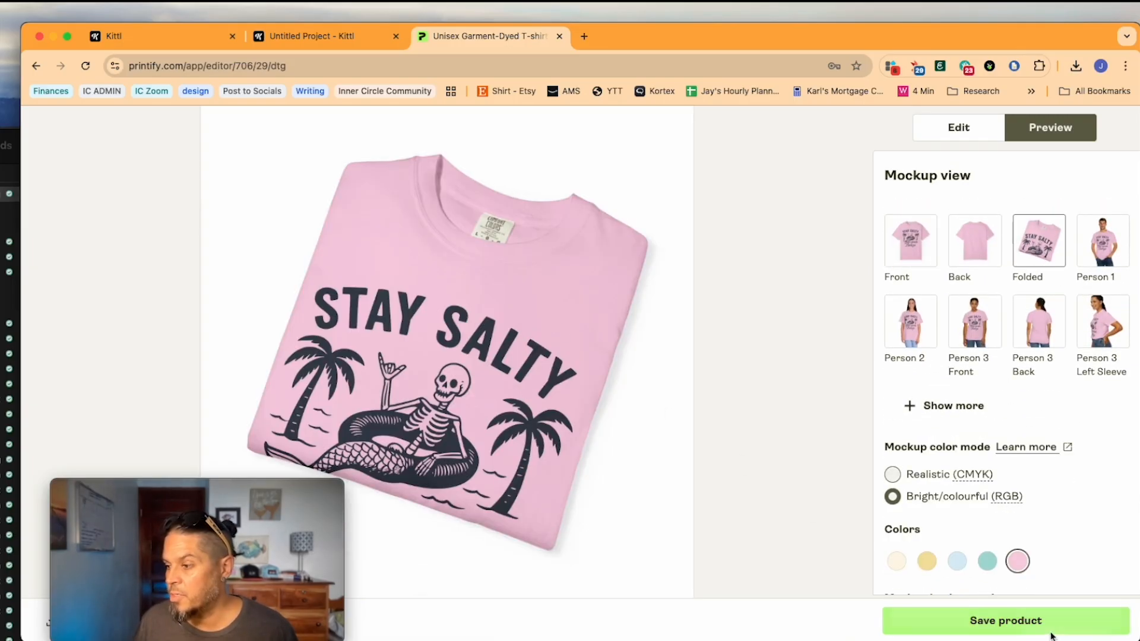
- Save the product and keep the front mockups of all five colors as the listing's mockup selection
click(1032, 629)
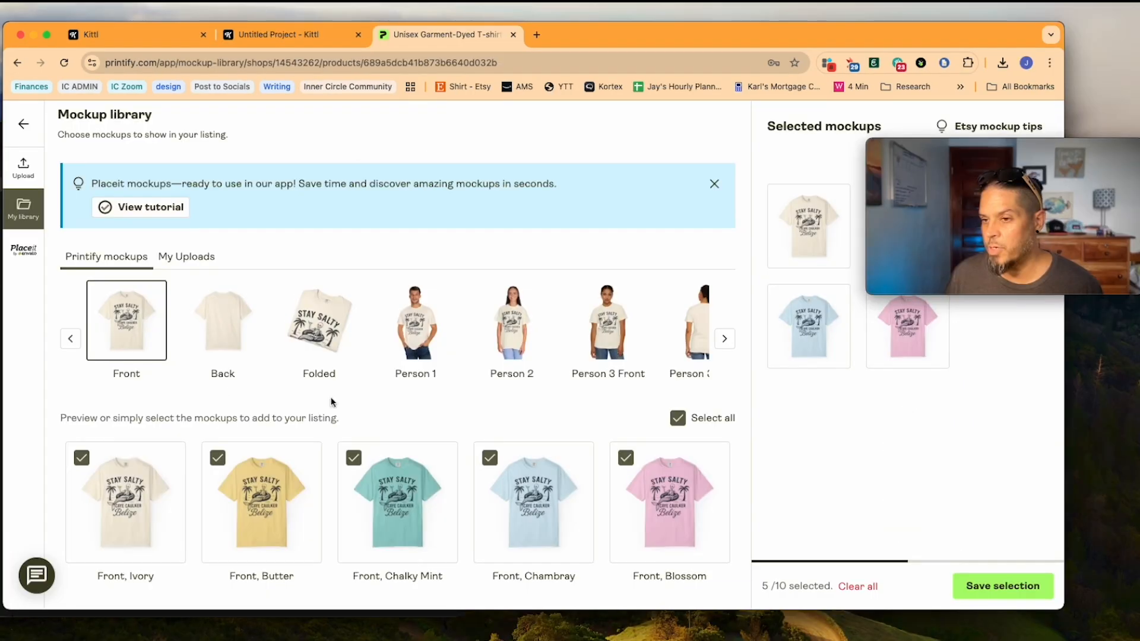
click(1022, 590)
- Review the product details page, examining its mockups, title, description and shipping settings
scroll(482, 522, down, 15)
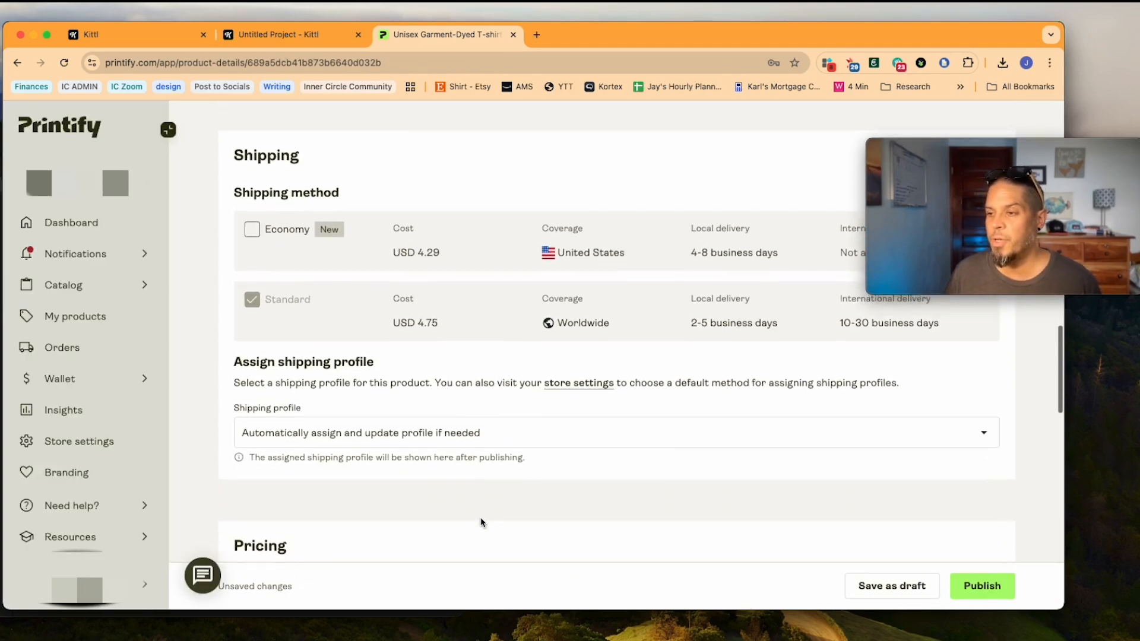
scroll(481, 522, up, 10)
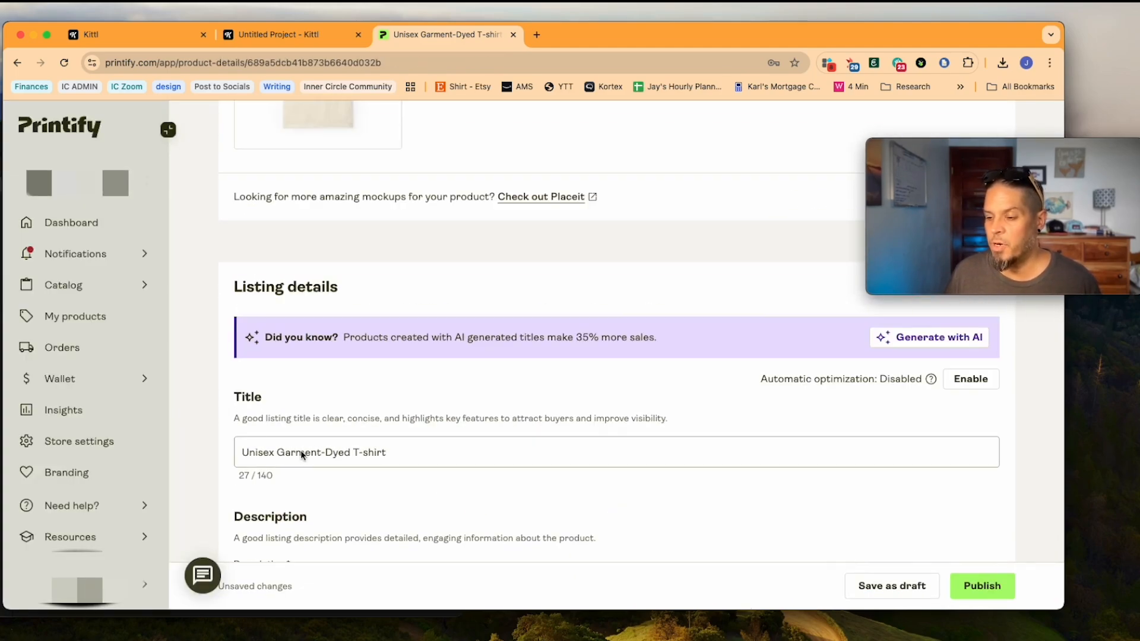
scroll(308, 449, down, 4)
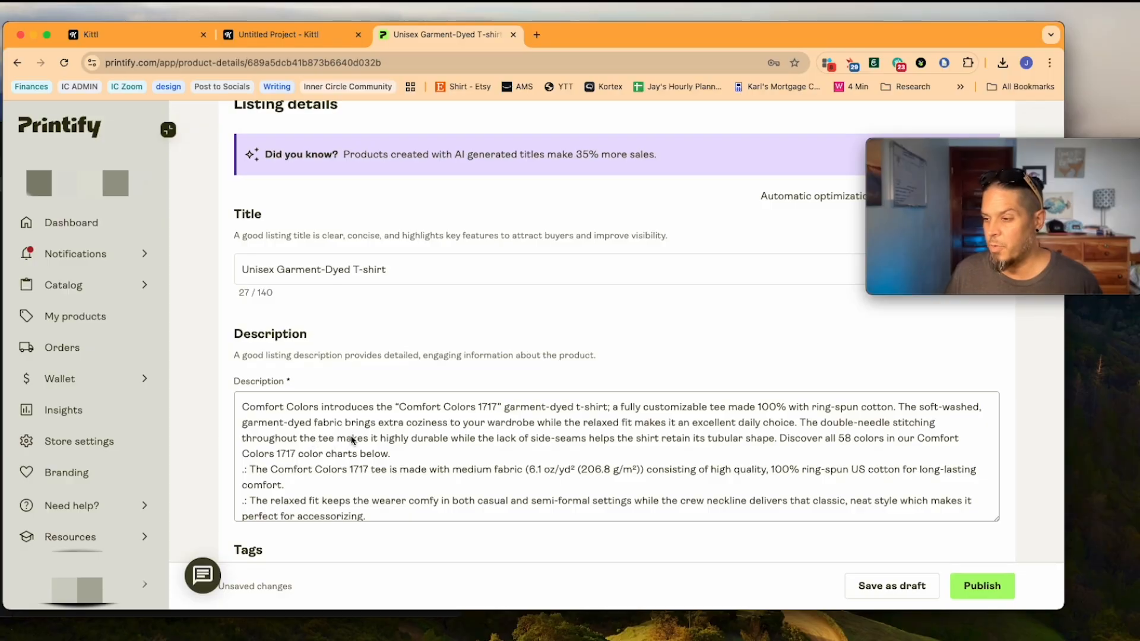
click(245, 410)
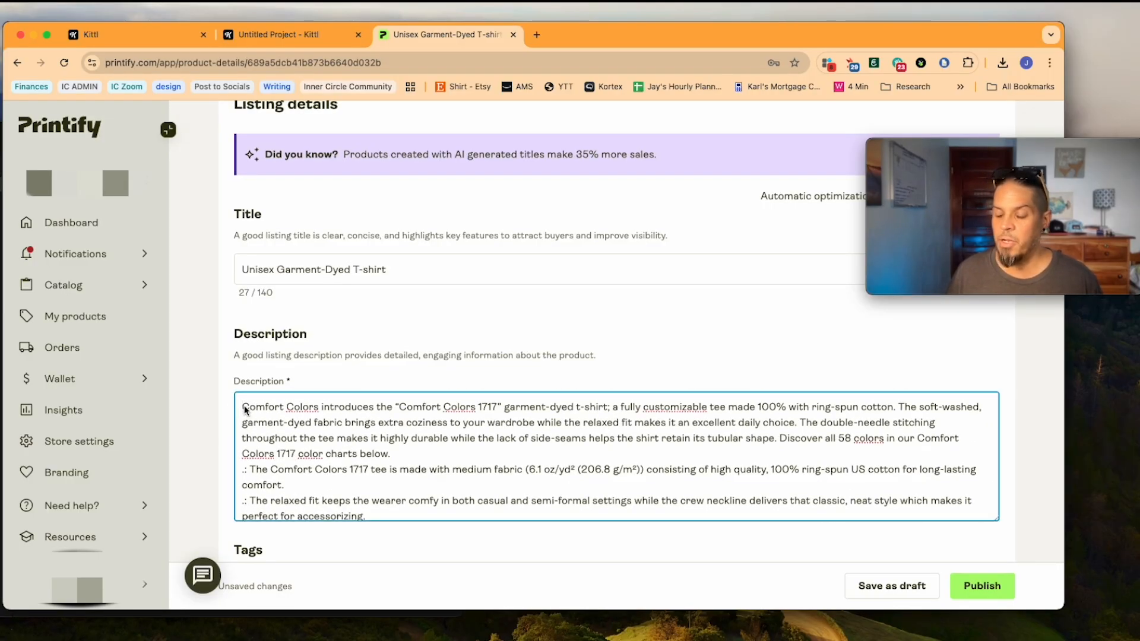
scroll(477, 430, up, 8)
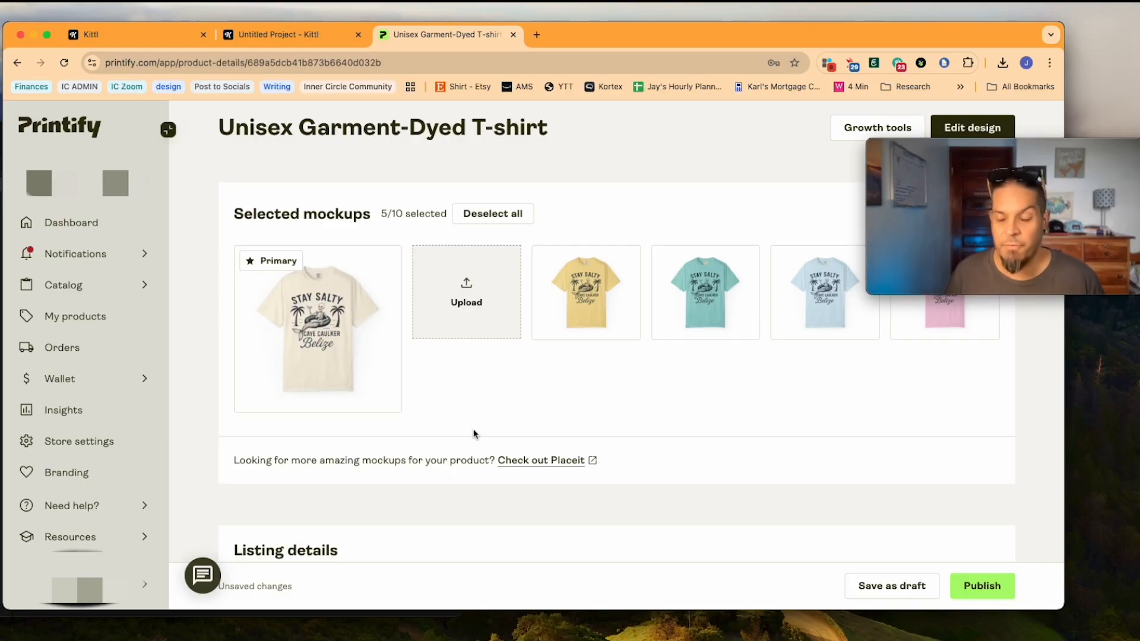
scroll(452, 499, down, 5)
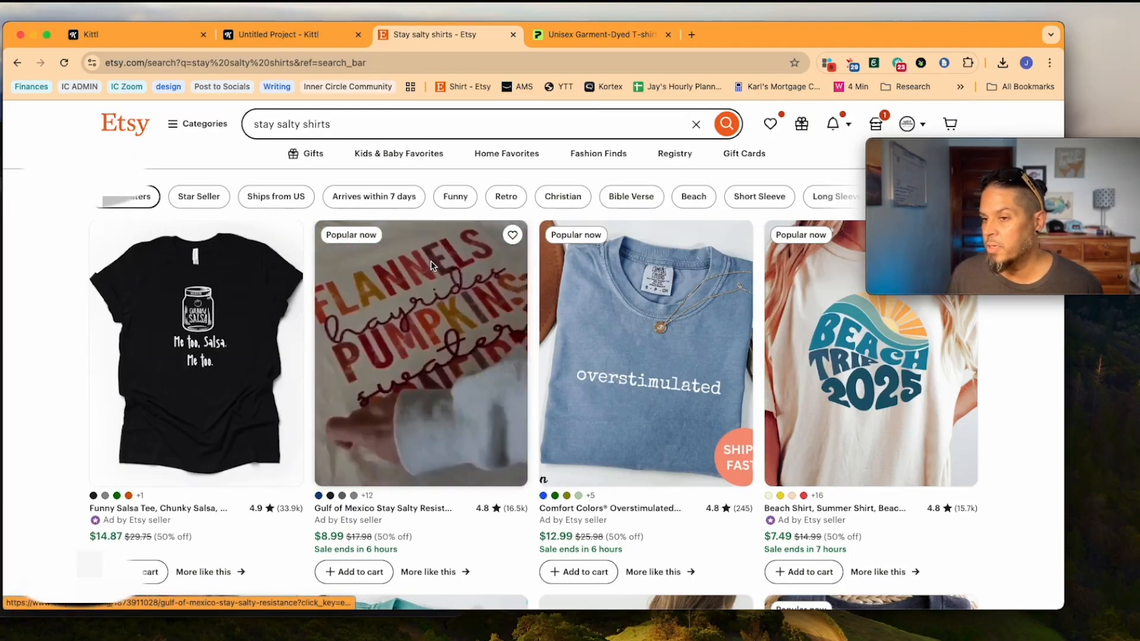
- On Etsy, browse the "stay salty shirts" results and open the Comfort Colors Stay Salty Tee listing with the flamingo skeleton from AcaciaTees
scroll(436, 268, down, 8)
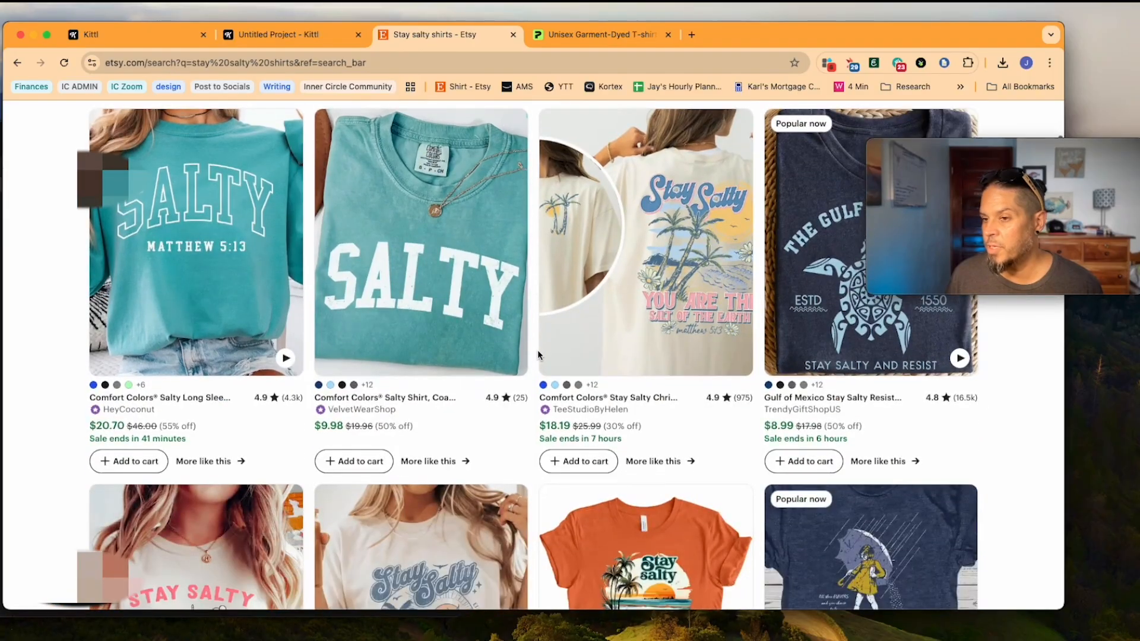
scroll(496, 337, down, 5)
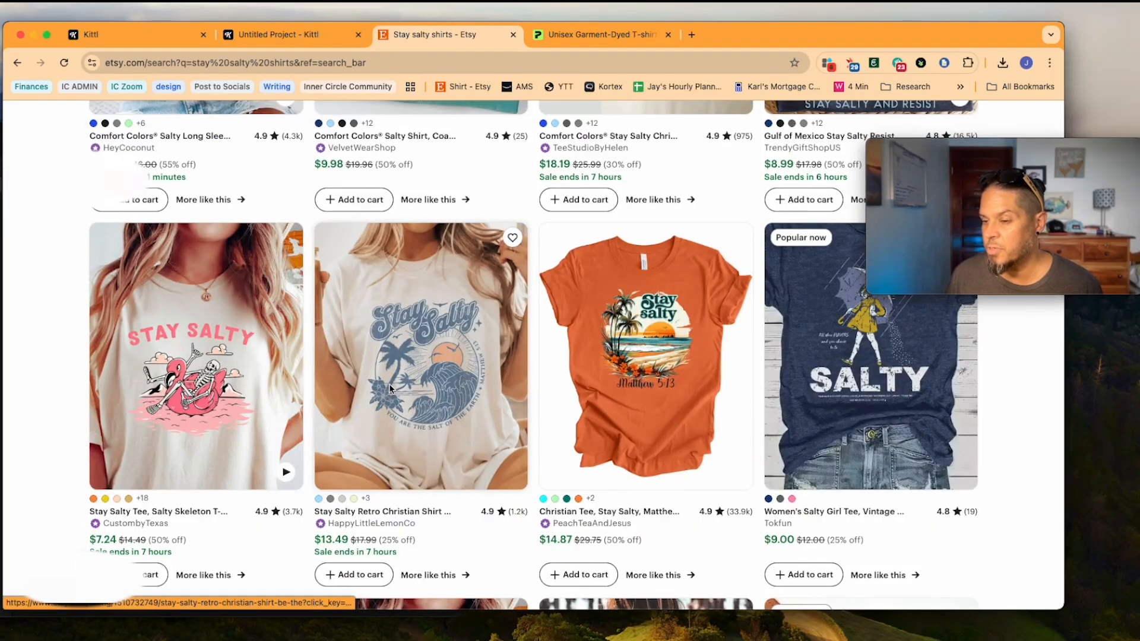
scroll(388, 384, down, 2)
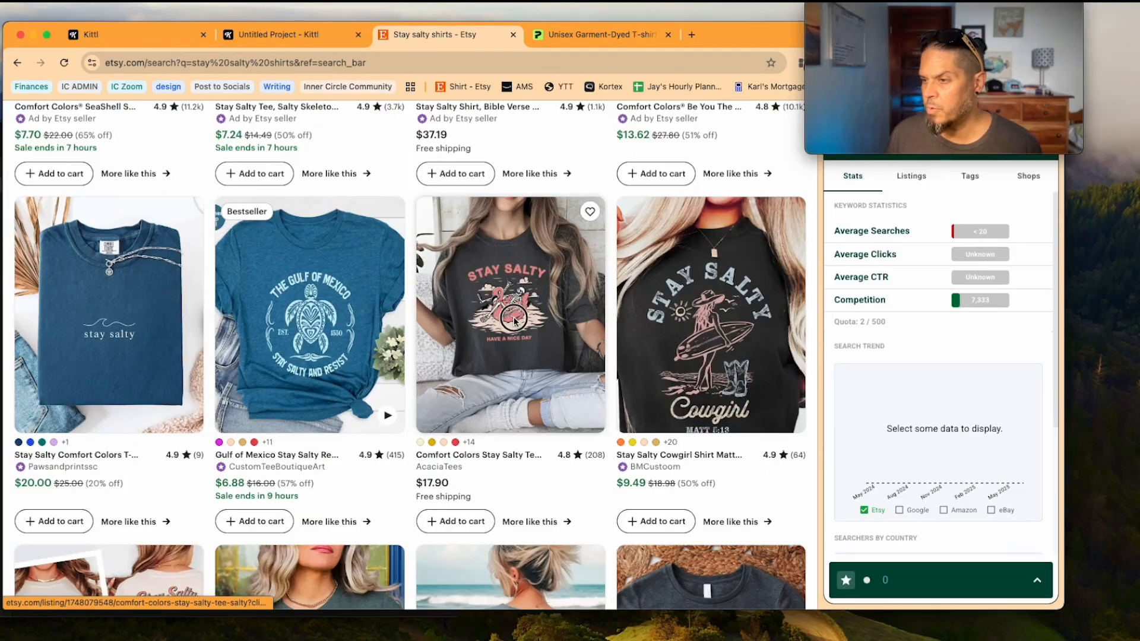
click(494, 328)
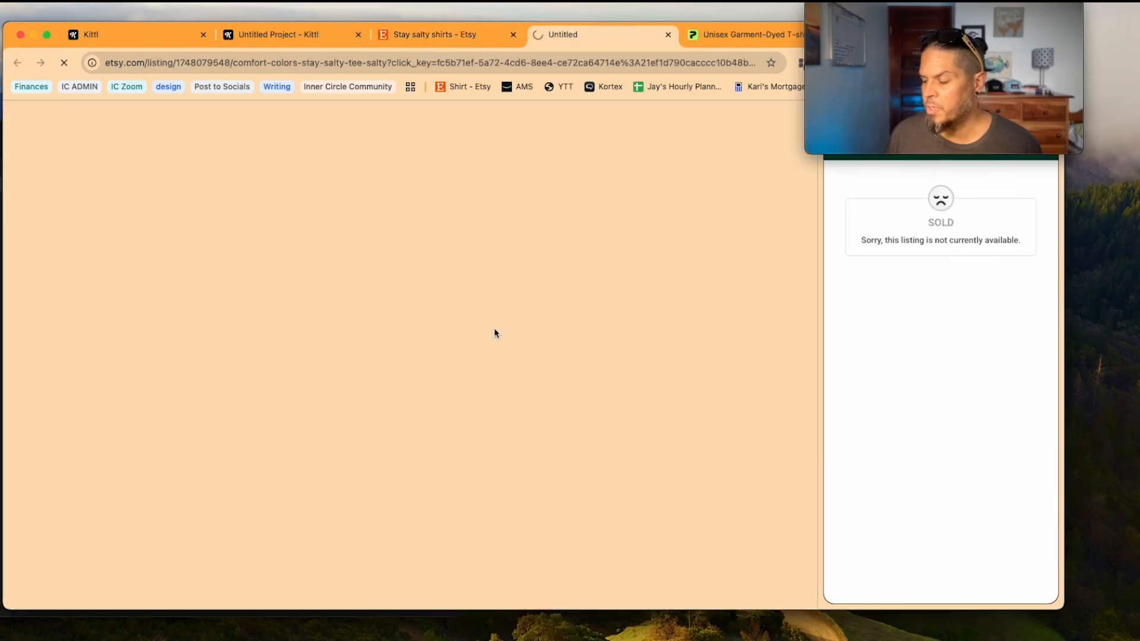
- Examine the competitor listing's statistics and tag search volumes in eRank, along with the wording of its title
drag(888, 152, 885, 69)
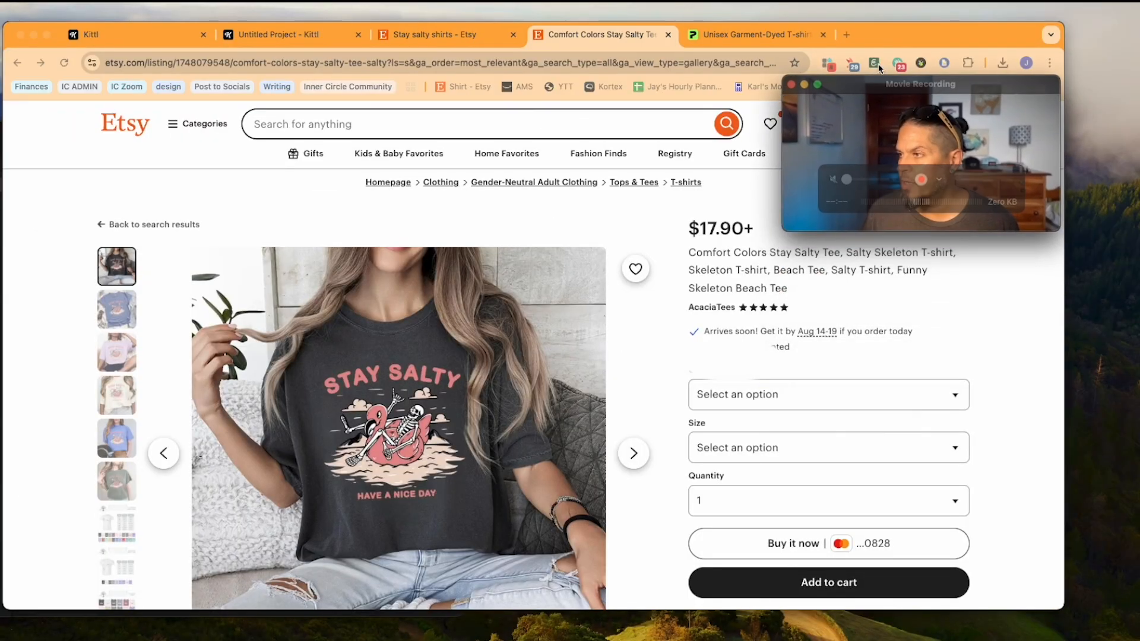
click(875, 63)
drag(943, 94, 920, 71)
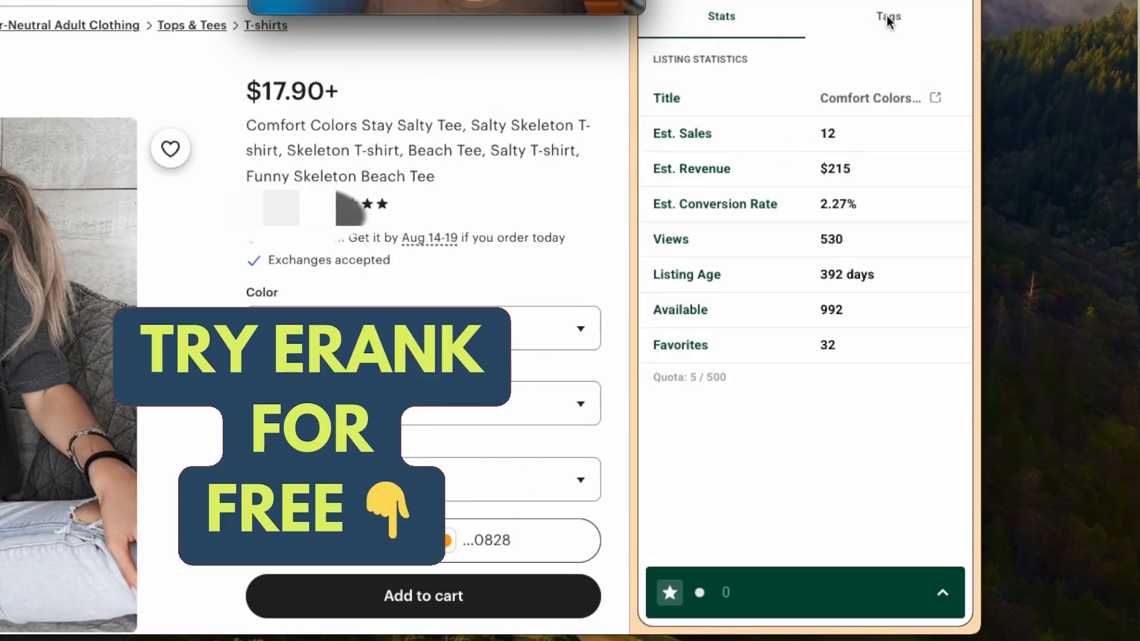
click(890, 18)
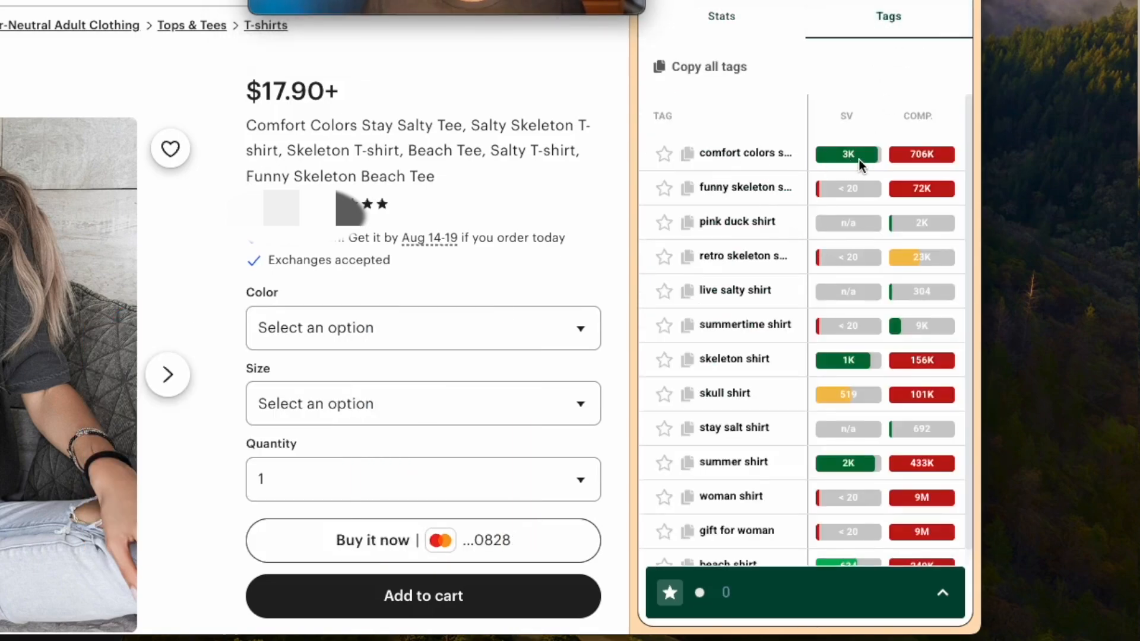
scroll(861, 161, down, 1)
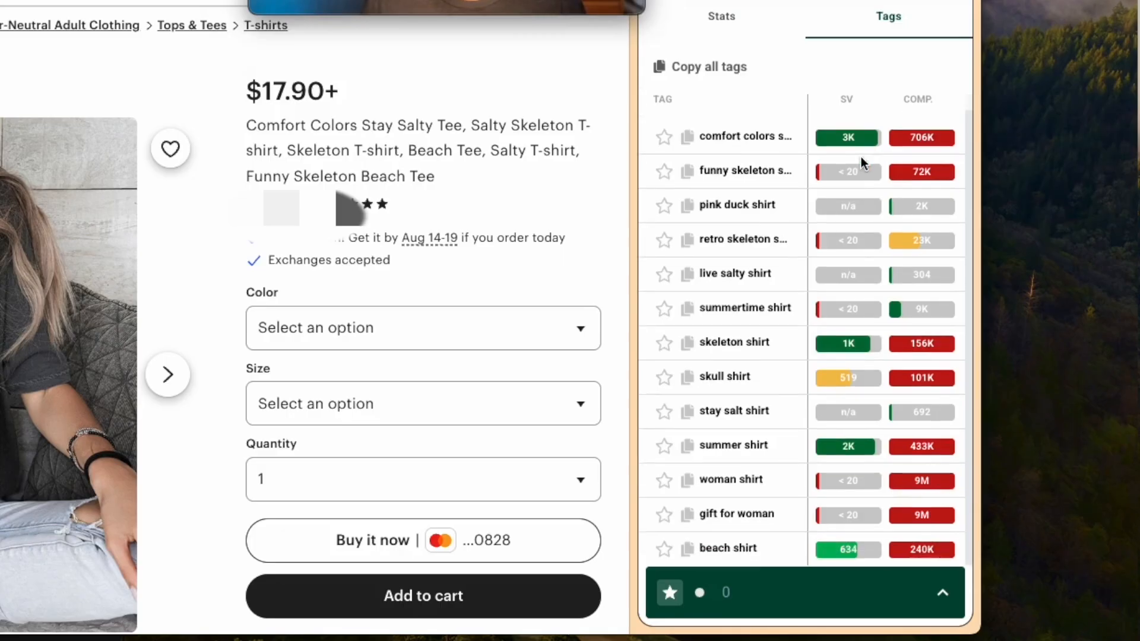
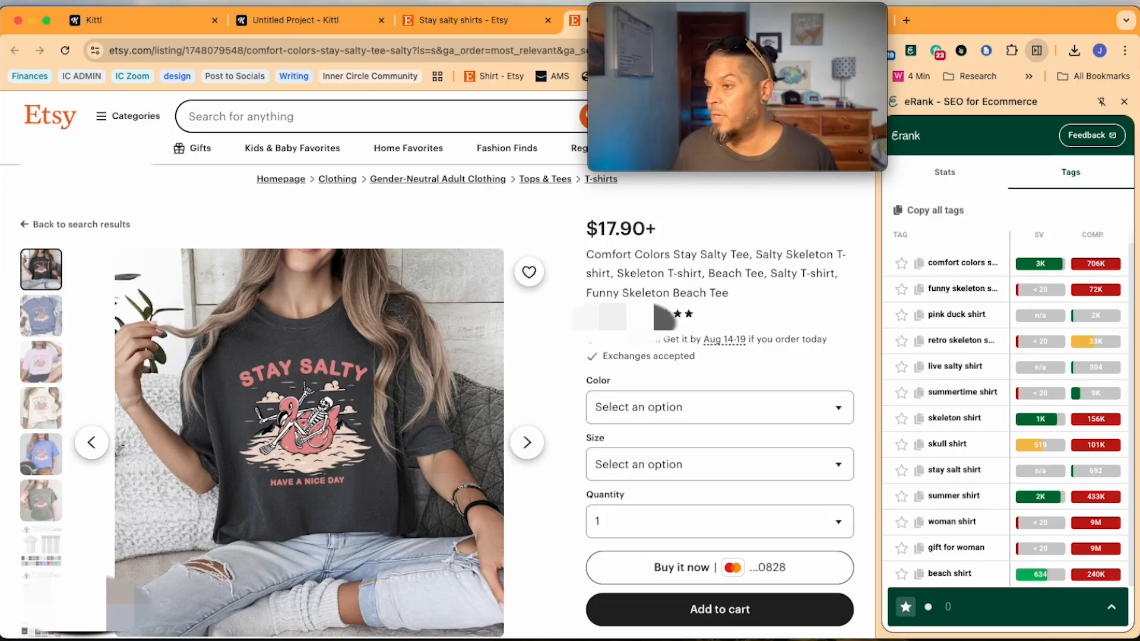
drag(588, 254, 729, 297)
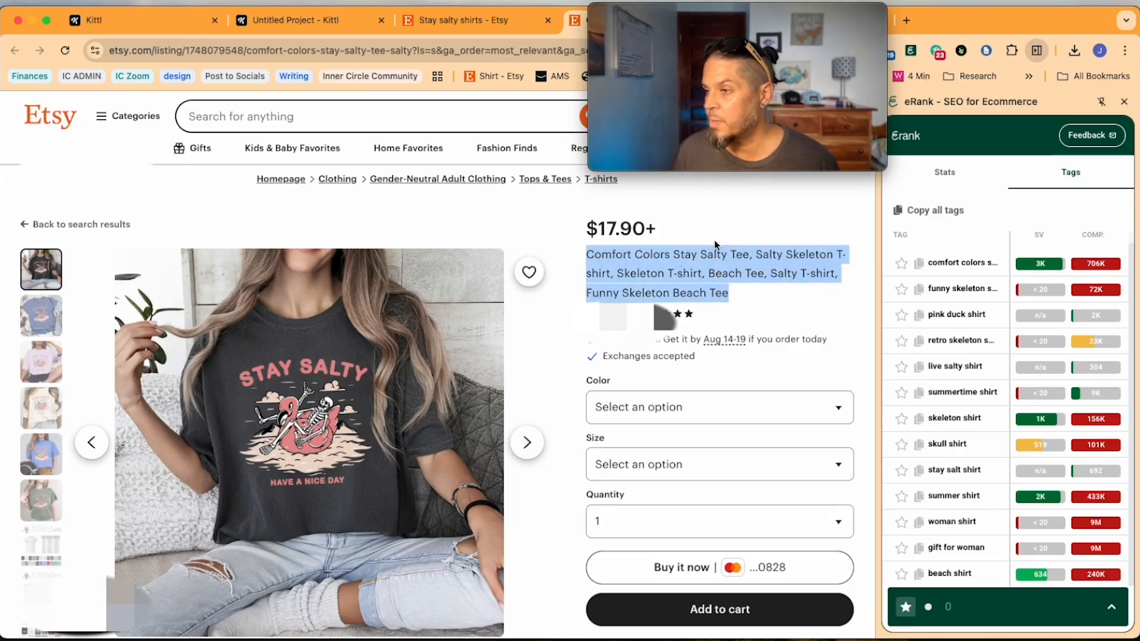
click(747, 296)
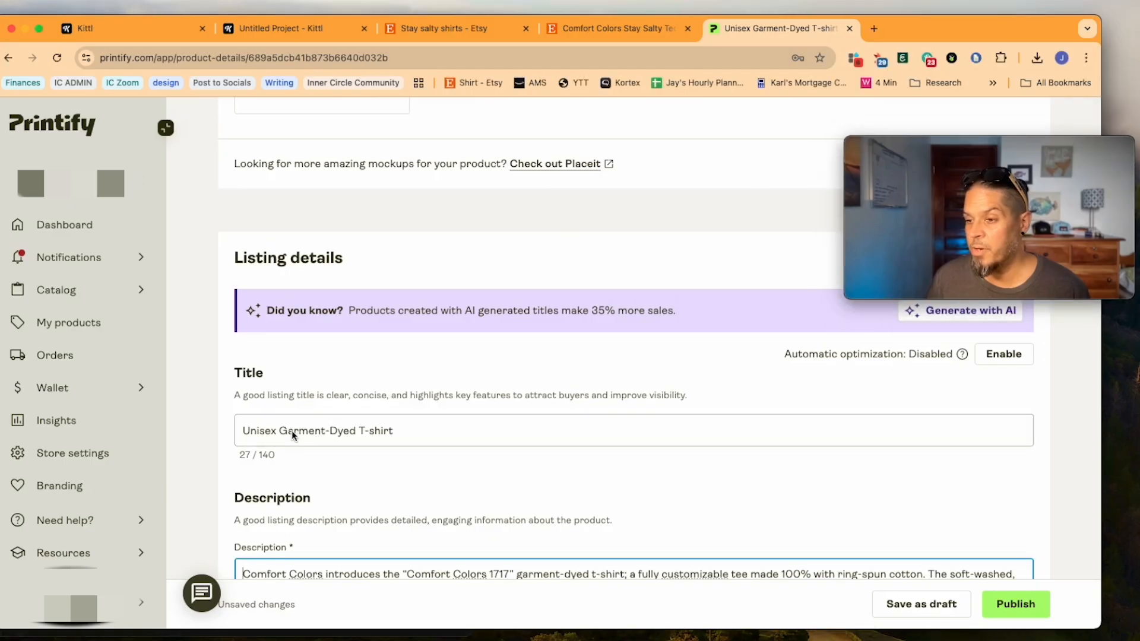
- Back in Printify, replace the product's listing title with SS-001
triple_click(416, 433)
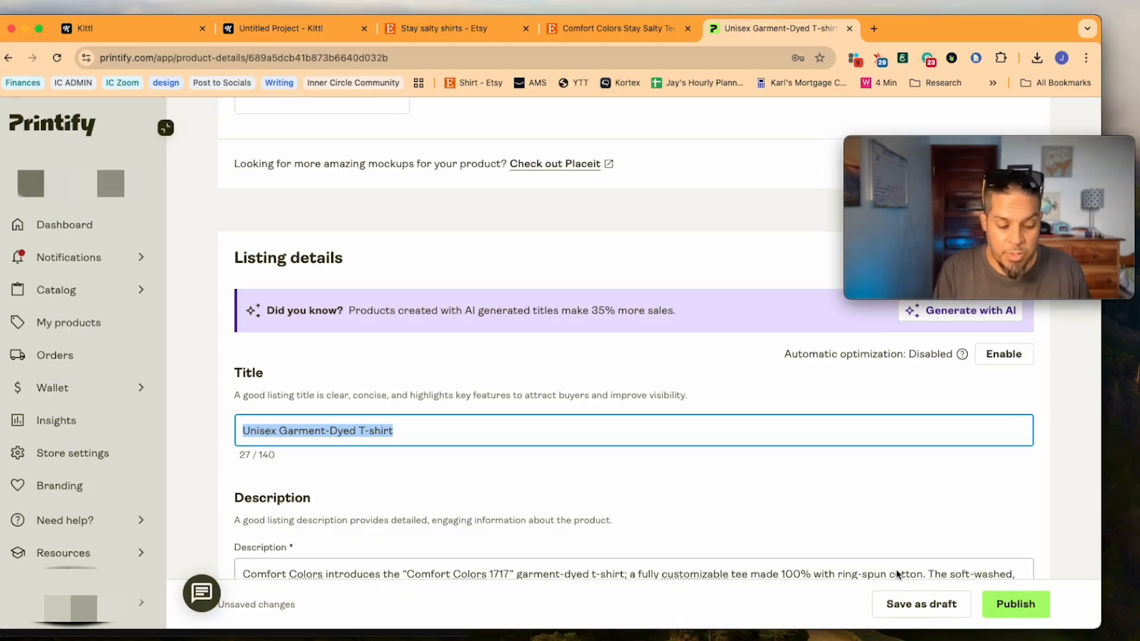
text(SS-00)
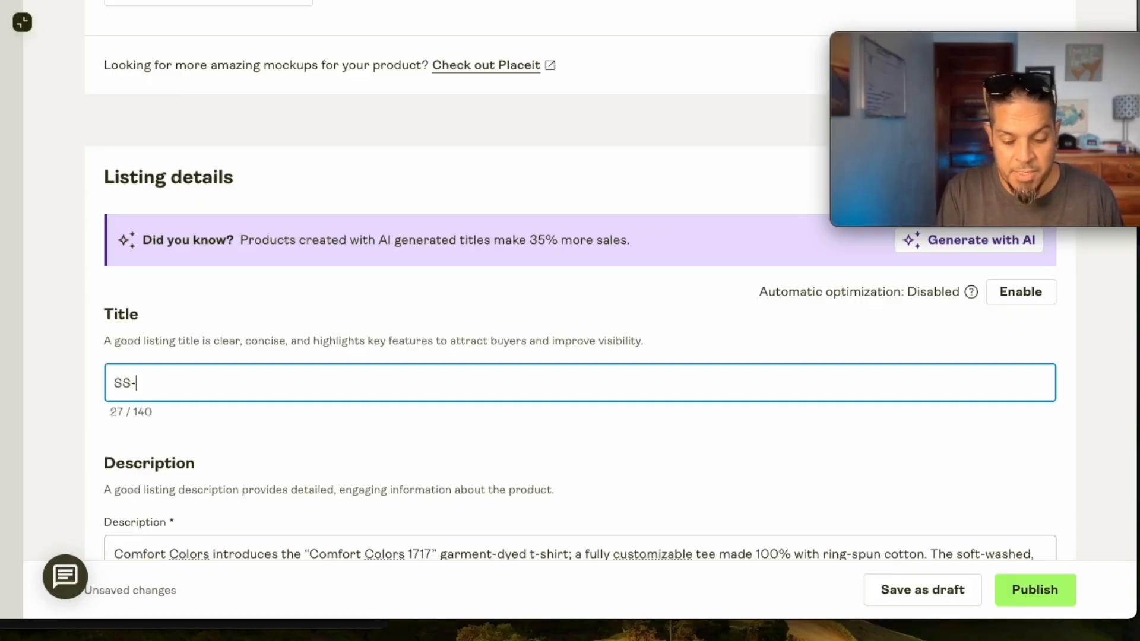
text(1)
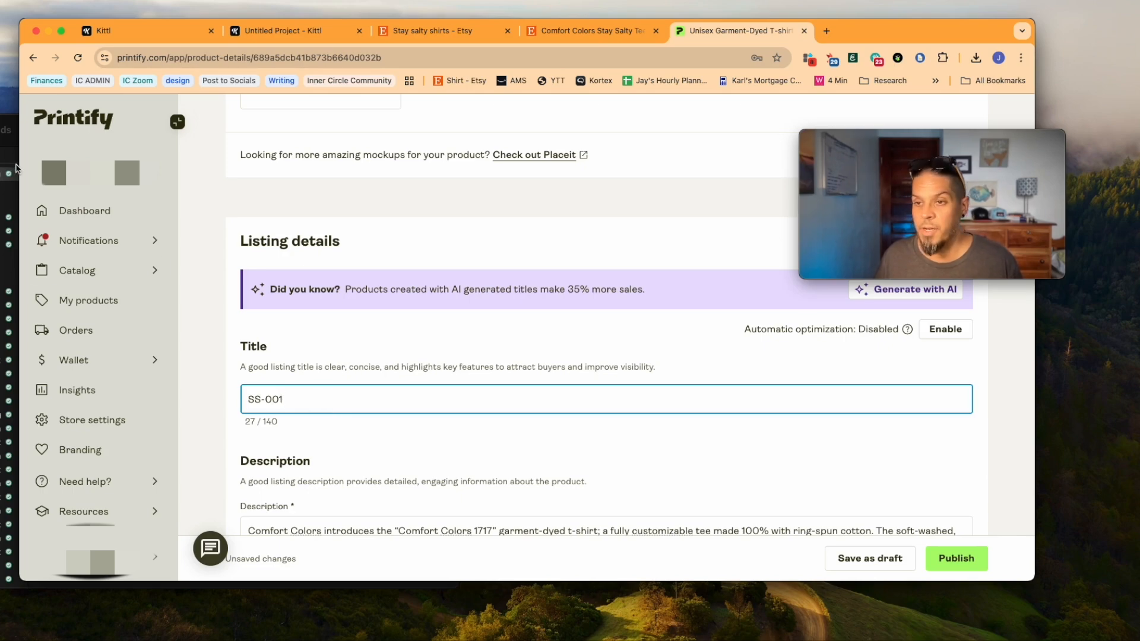
- Check the exported illustration file in Finder, and save the SS-001 t-shirt product as a draft in Printify
click(13, 186)
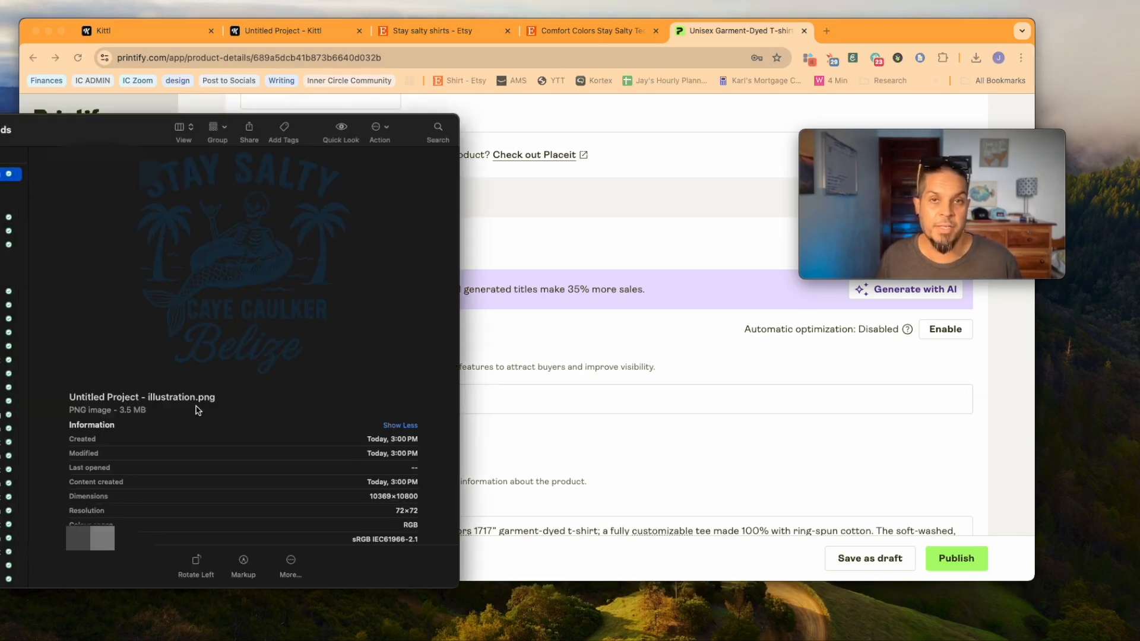
click(689, 399)
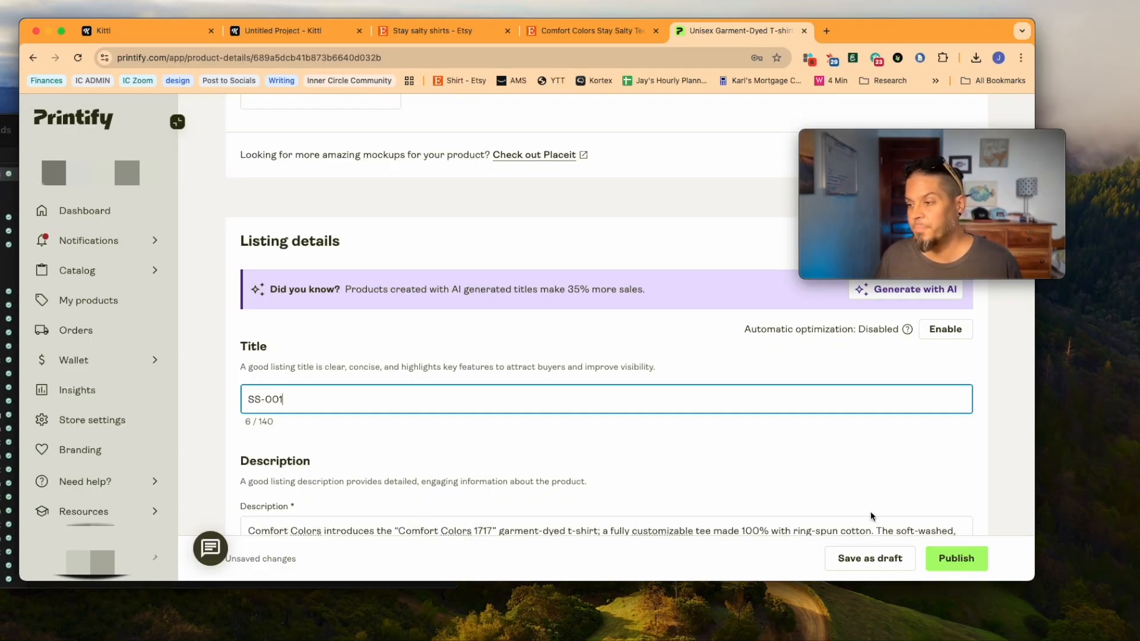
click(870, 558)
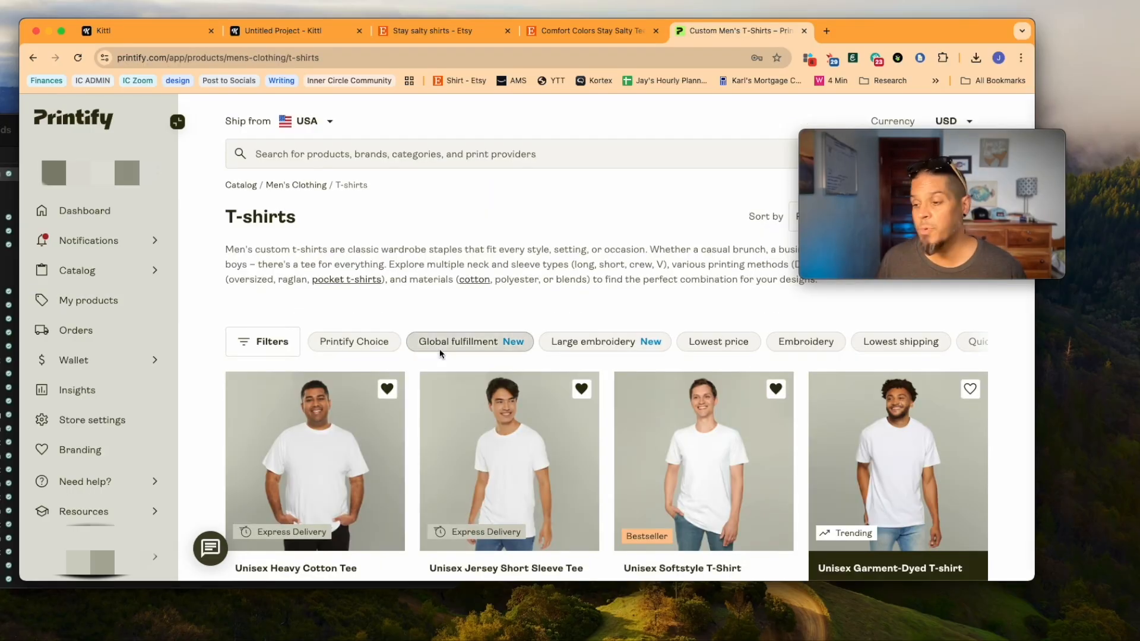
- Open the Comfort Colors 1717 Unisex Garment-Dyed T-shirt in the catalog and compare its print providers' prices, shipping, production times and colors
scroll(440, 354, down, 2)
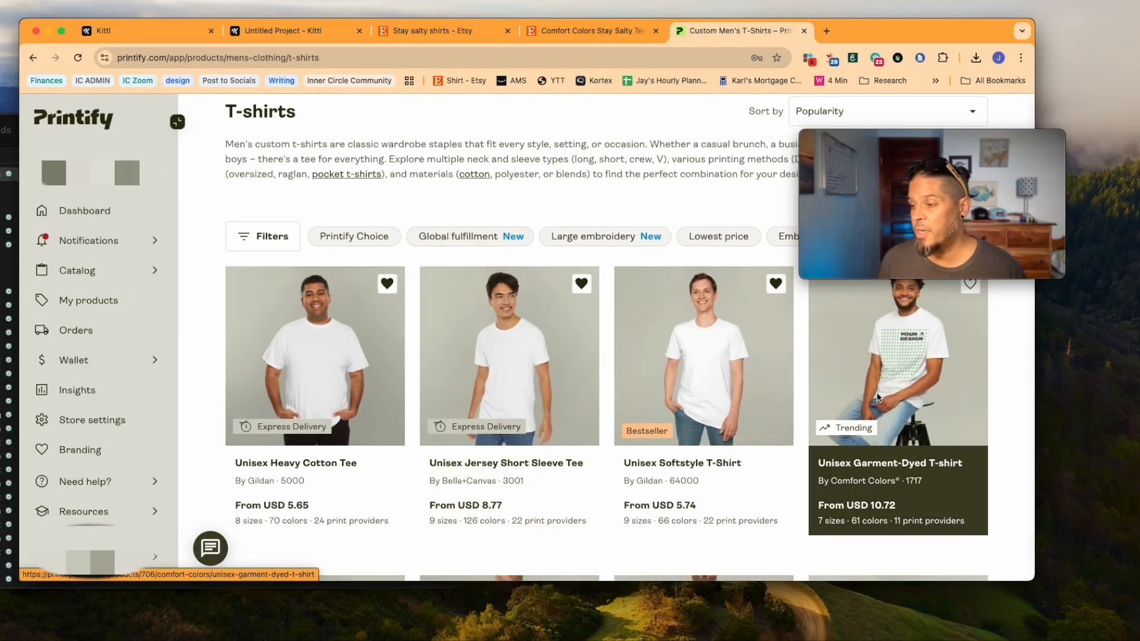
click(867, 363)
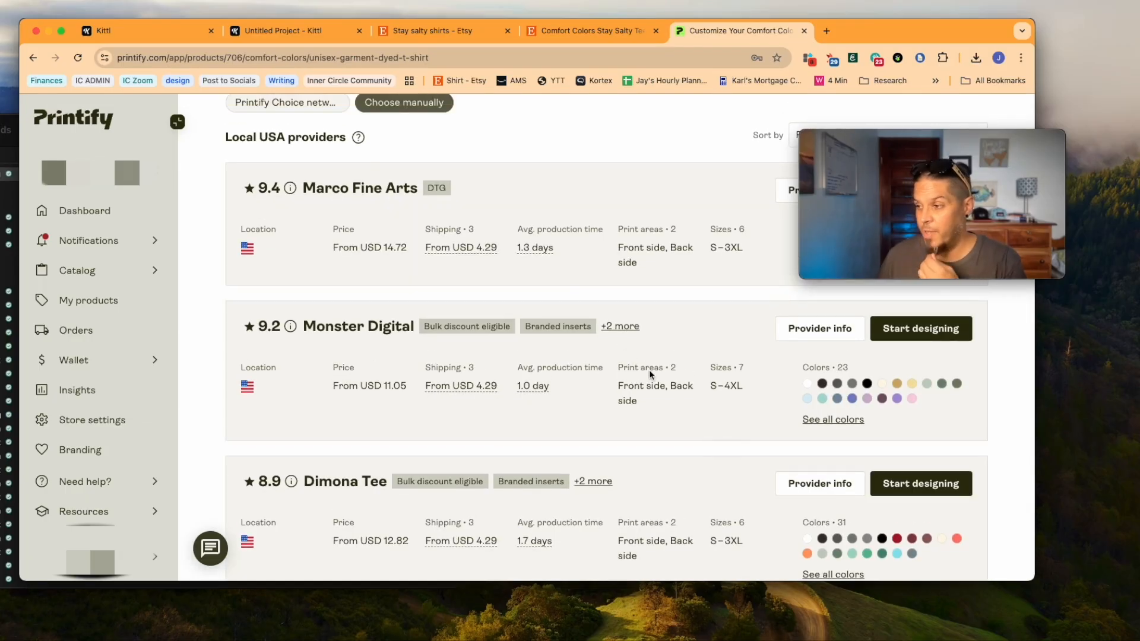
drag(941, 142, 959, 16)
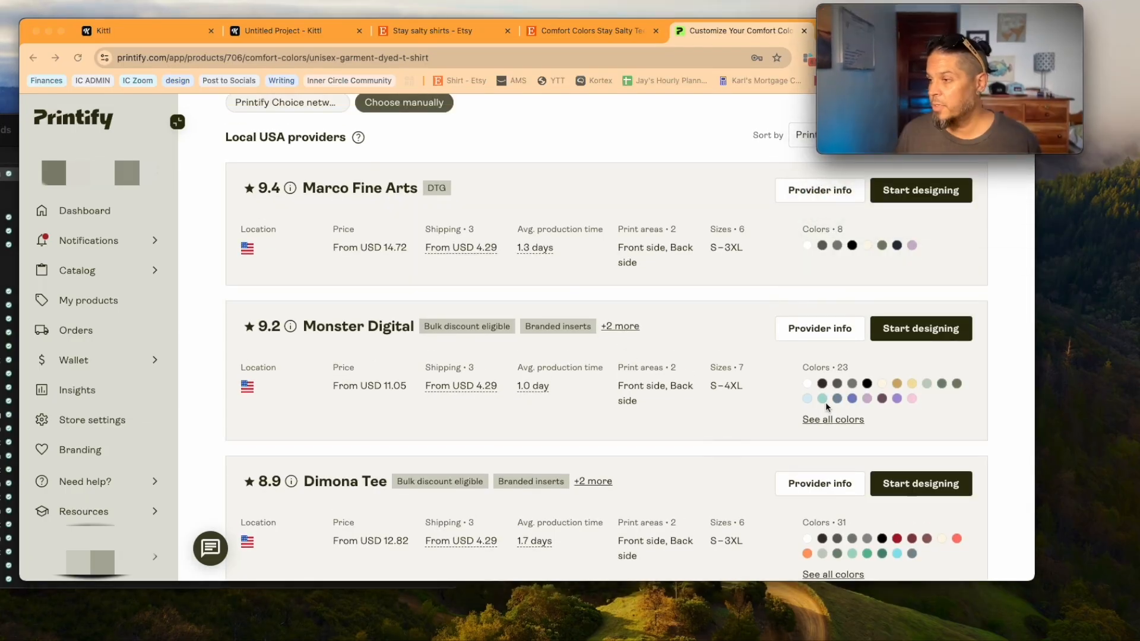
scroll(843, 407, down, 2)
scroll(337, 289, down, 10)
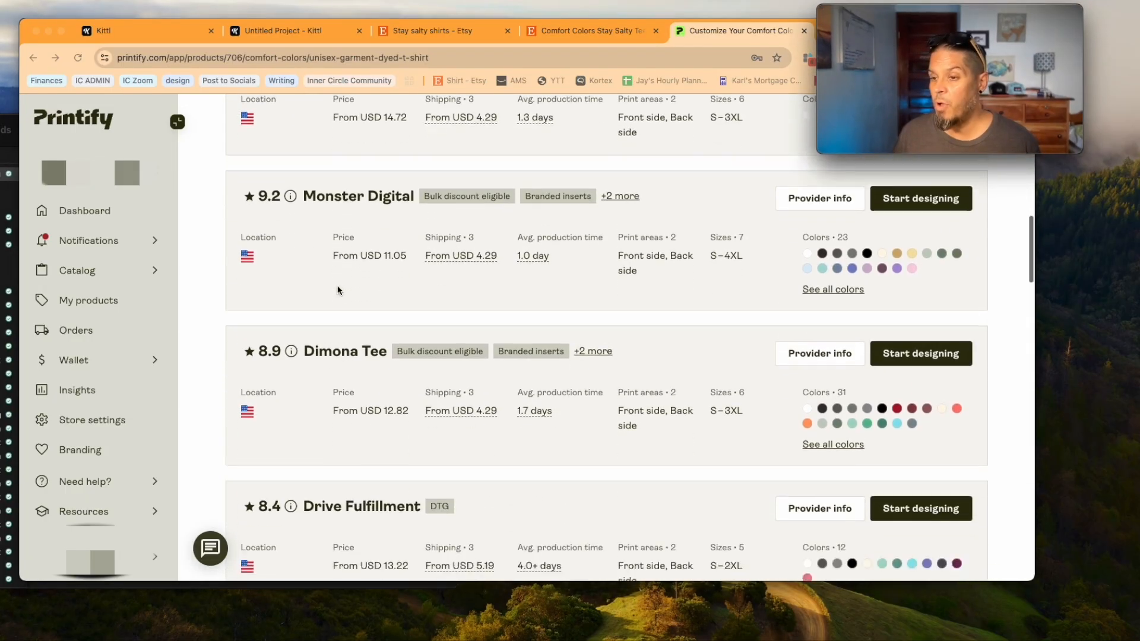
scroll(723, 327, down, 15)
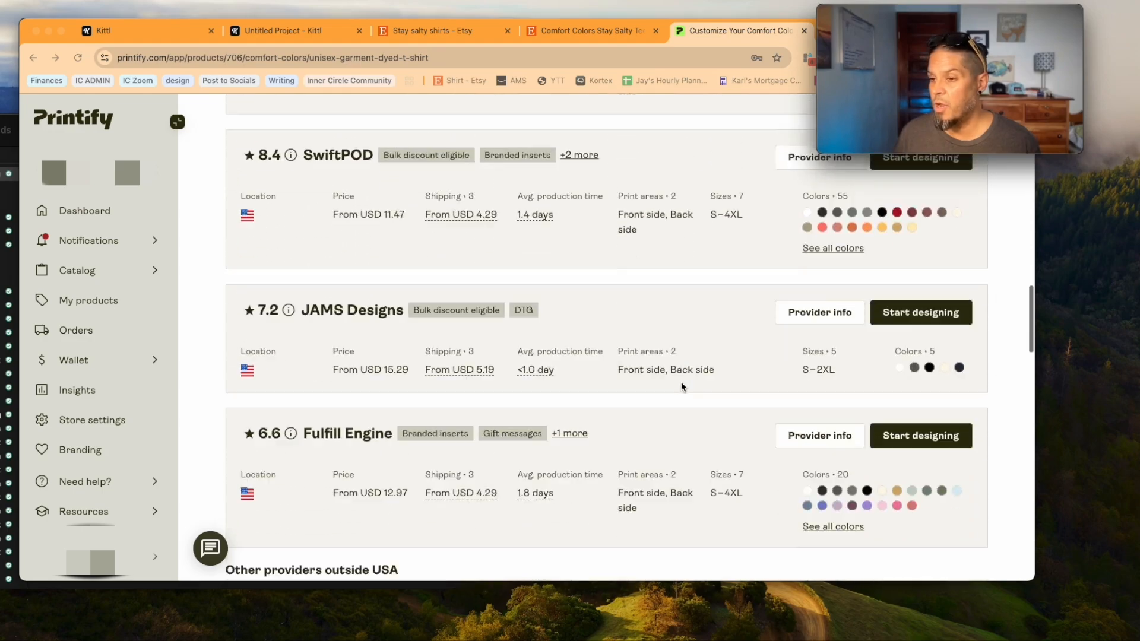
scroll(653, 359, up, 8)
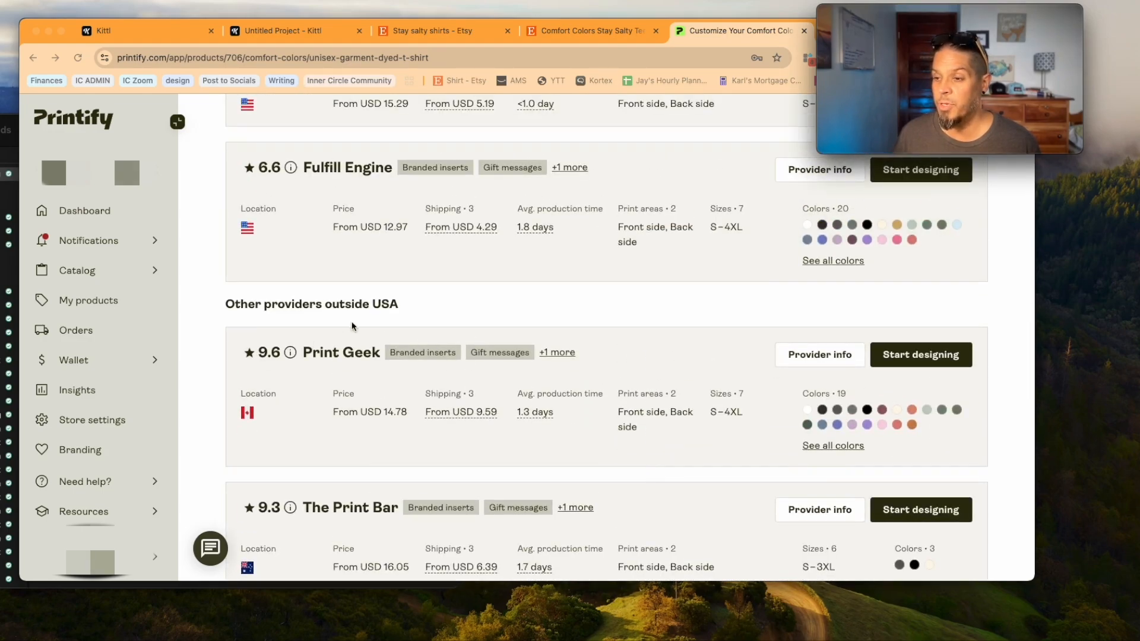
scroll(483, 313, down, 1)
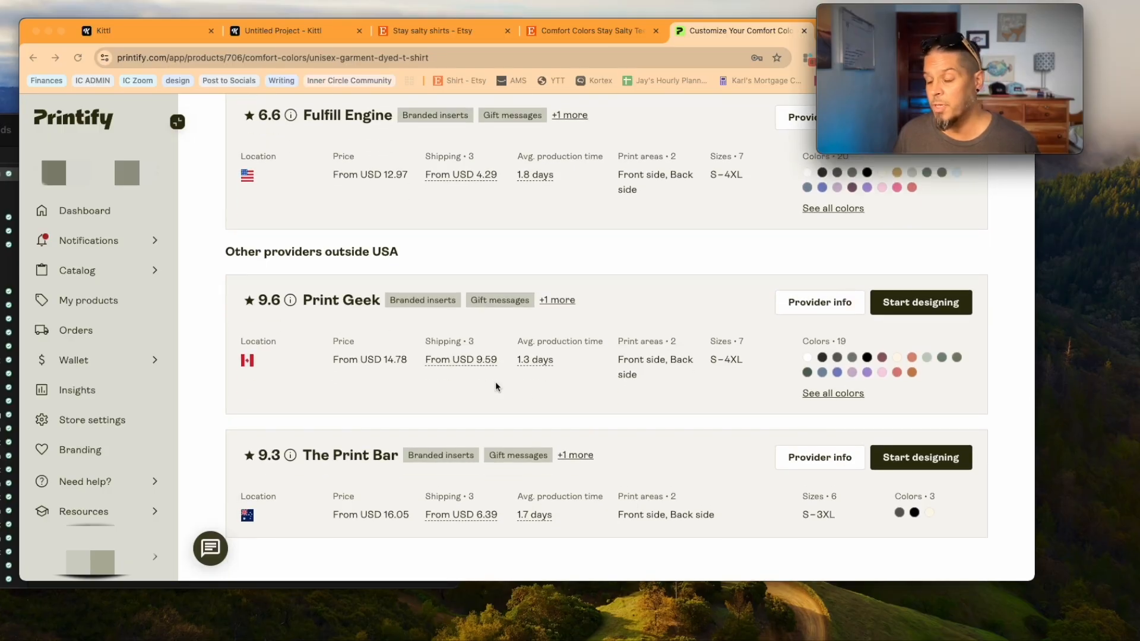
scroll(581, 394, down, 3)
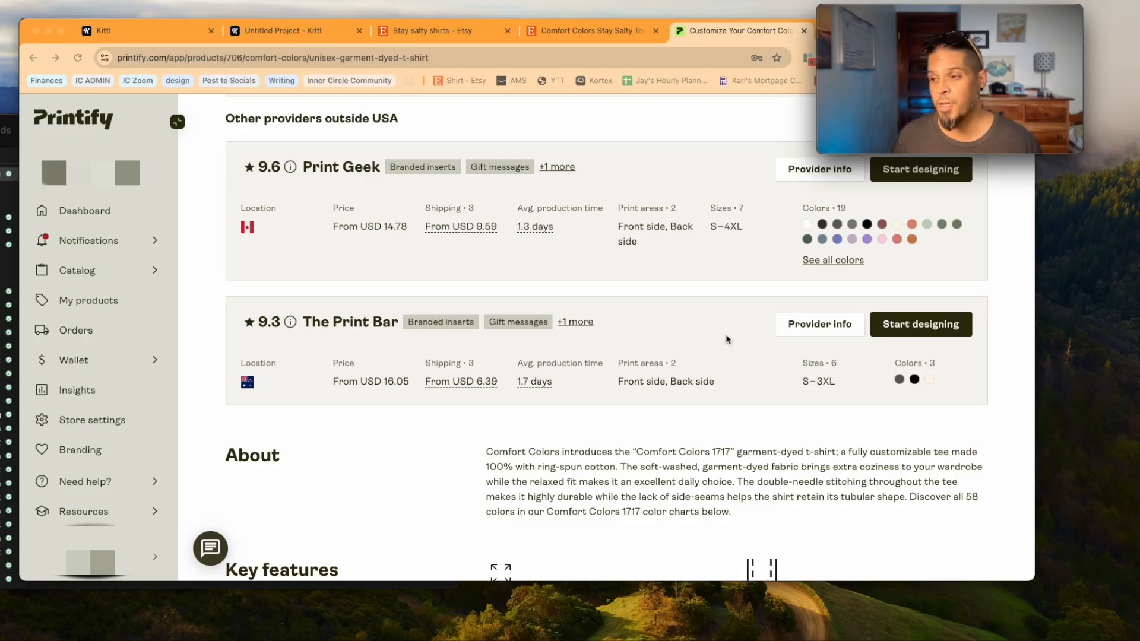
scroll(728, 340, up, 3)
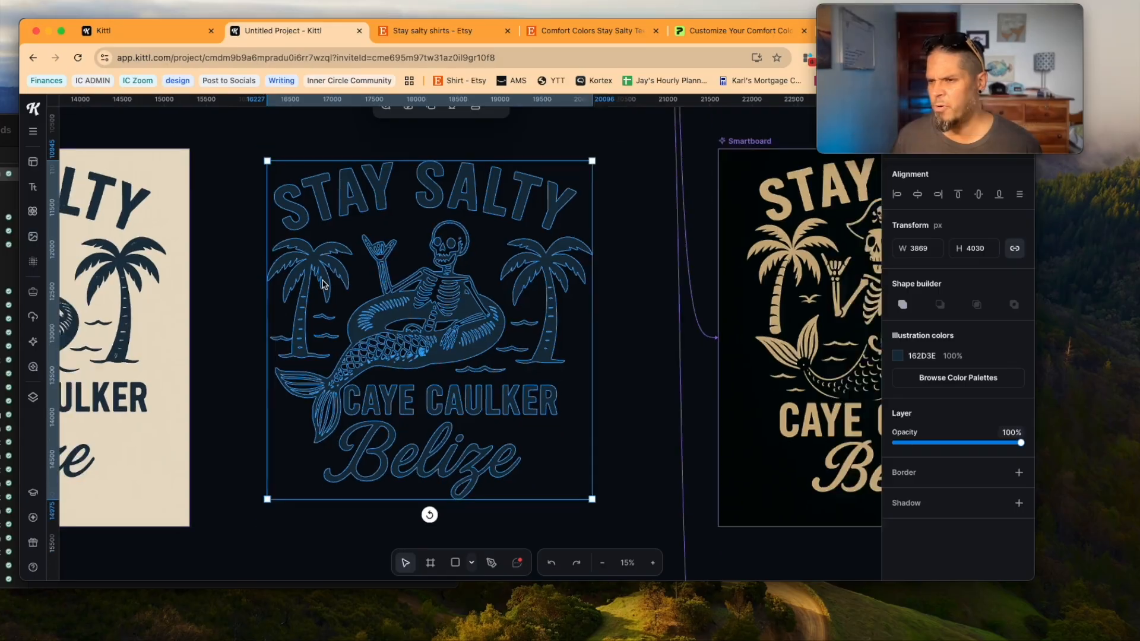
- In the Kittl project, review the hand-drawn sketch alongside the navy and full-color skeleton smartboards made from it
scroll(322, 282, down, 10)
scroll(321, 282, up, 6)
scroll(323, 284, up, 5)
scroll(323, 284, left, 4)
scroll(323, 284, down, 5)
scroll(423, 303, up, 4)
scroll(423, 303, left, 3)
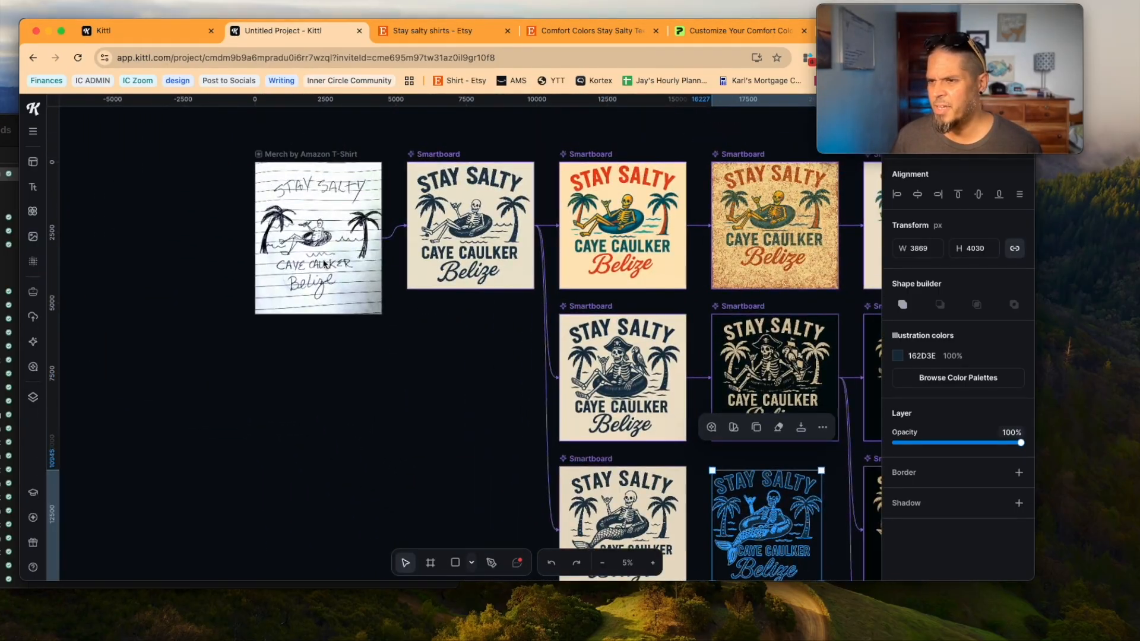
scroll(325, 262, up, 5)
scroll(324, 263, up, 3)
scroll(322, 262, down, 1)
scroll(322, 262, left, 1)
scroll(322, 263, left, 1)
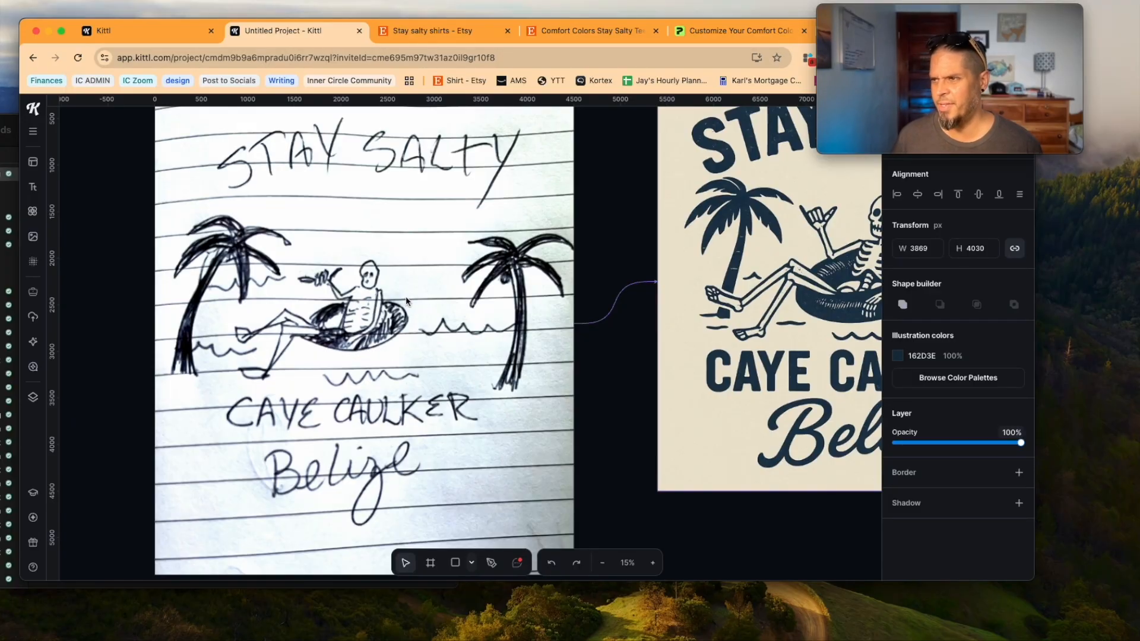
scroll(416, 320, right, 5)
scroll(630, 253, up, 1)
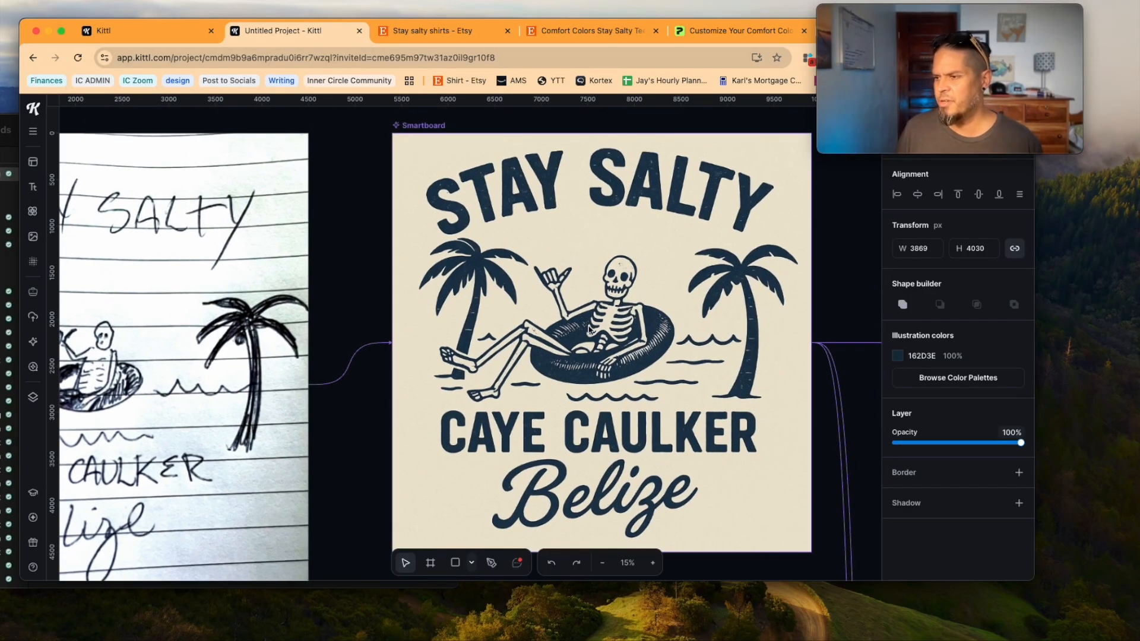
scroll(580, 328, right, 12)
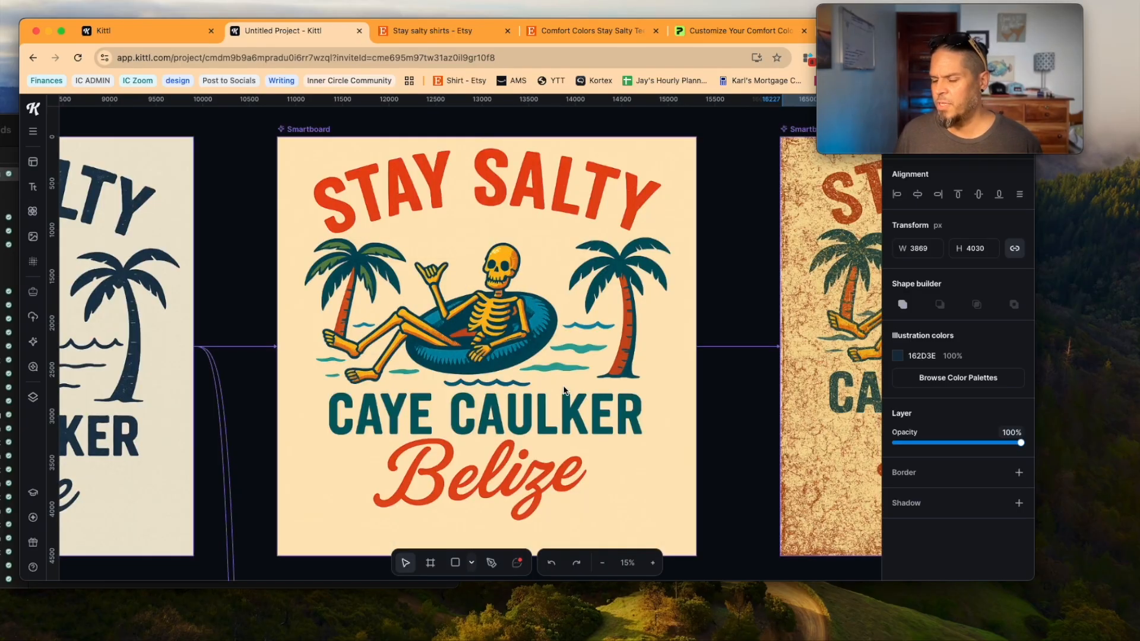
- Examine the whole board of Stay Salty variations, including the distressed, pirate, mermaid and black-background smartboards
scroll(564, 390, down, 10)
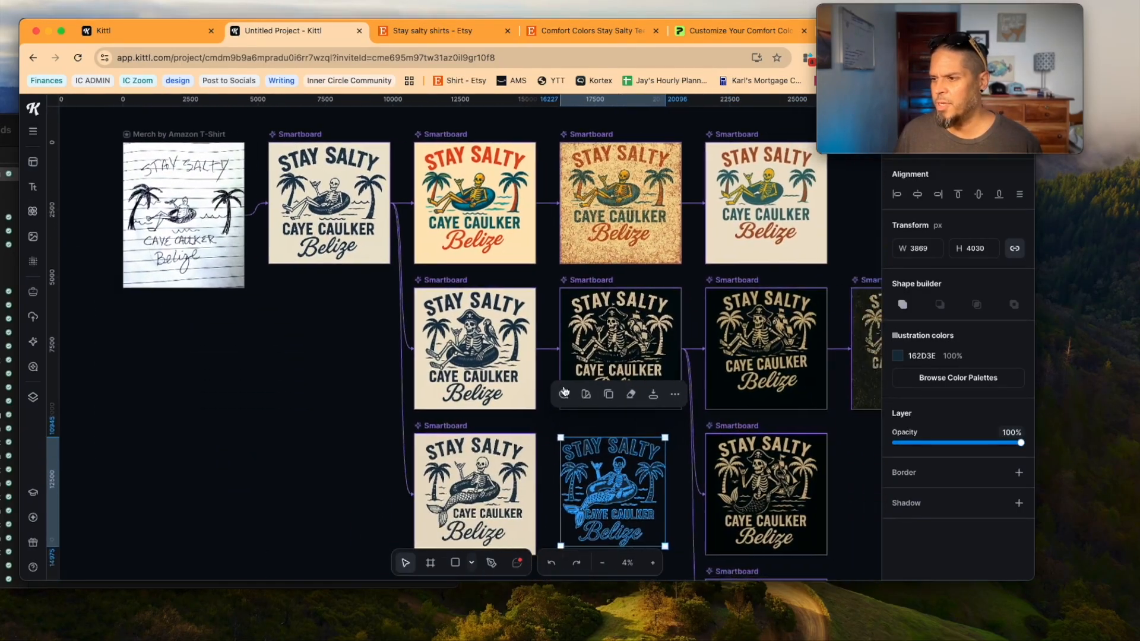
scroll(565, 389, right, 1)
scroll(566, 391, down, 1)
scroll(588, 390, up, 1)
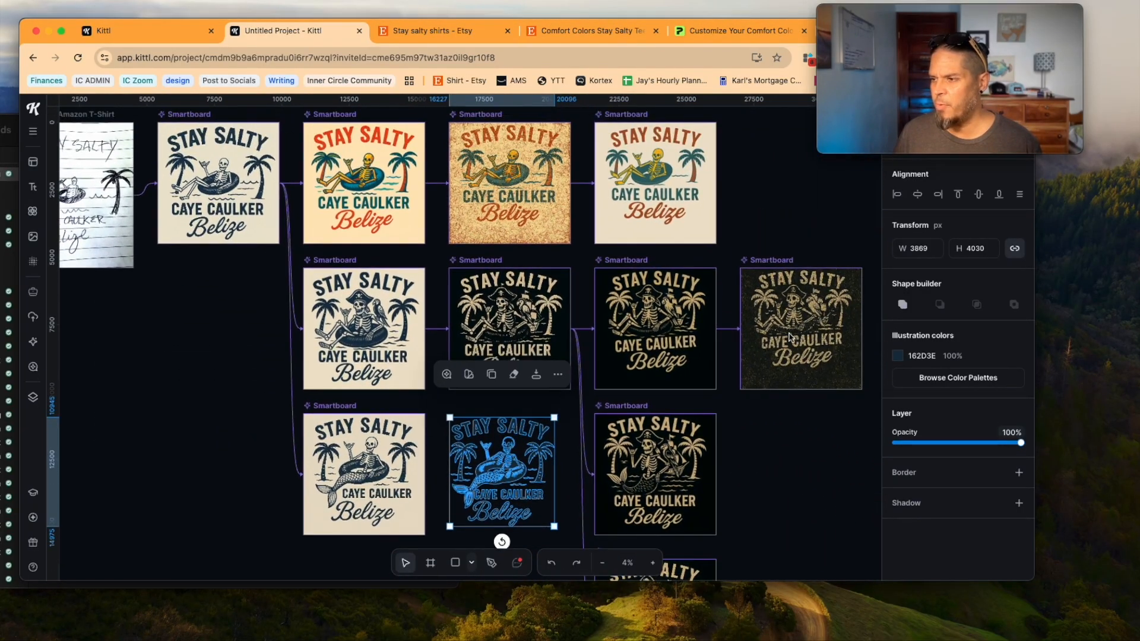
scroll(414, 335, down, 3)
scroll(414, 336, down, 3)
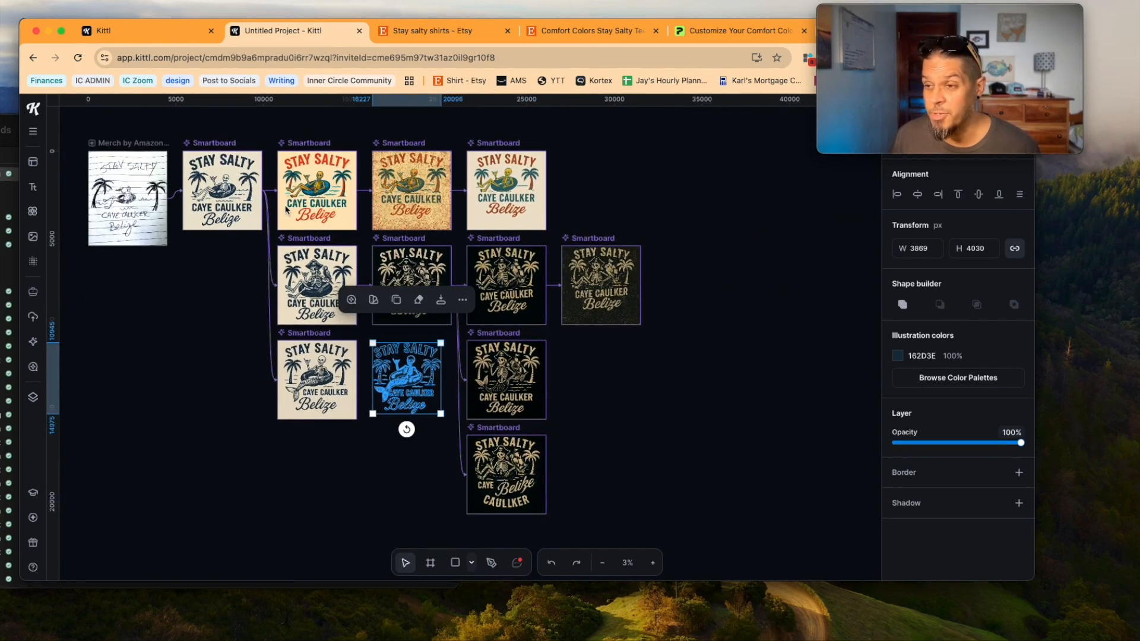
scroll(333, 379, up, 6)
scroll(331, 377, up, 5)
scroll(324, 368, left, 3)
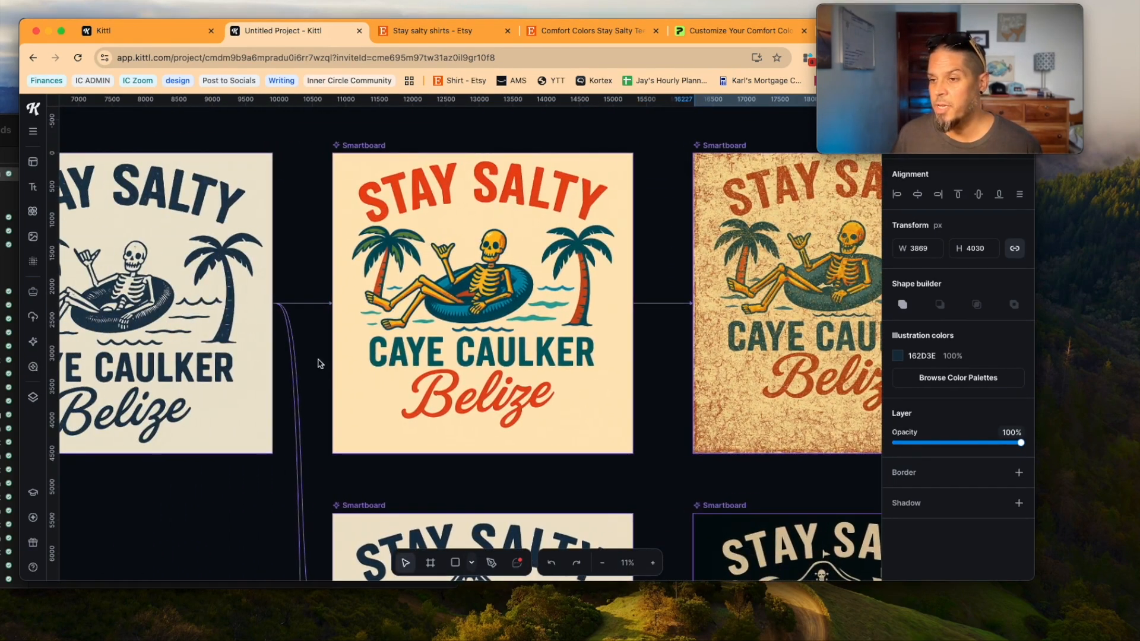
scroll(487, 326, left, 3)
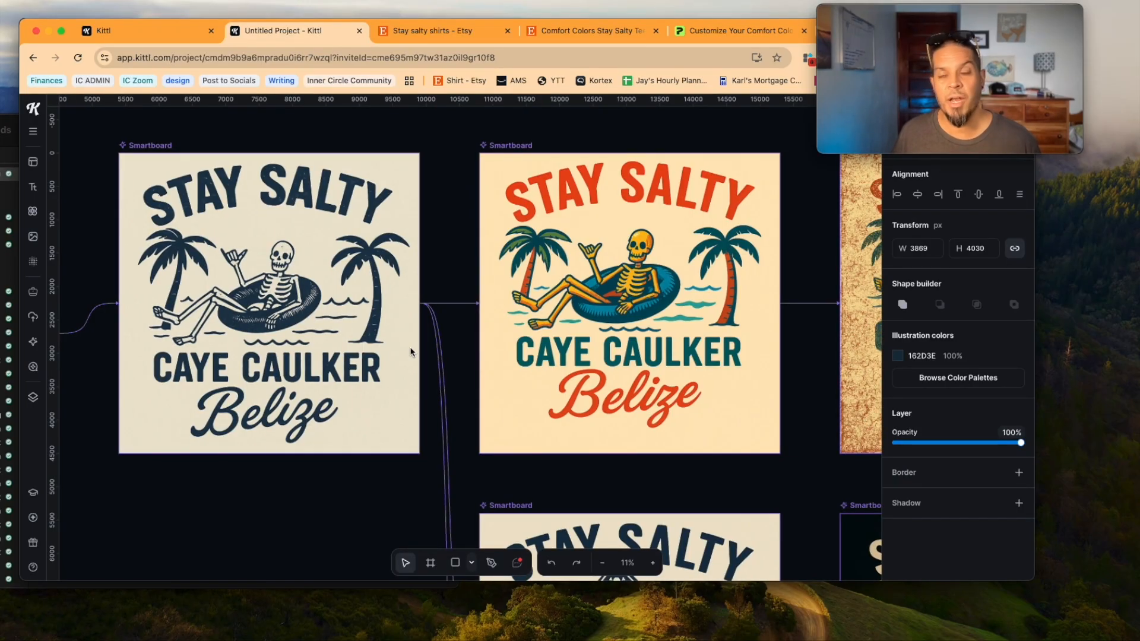
scroll(667, 297, down, 15)
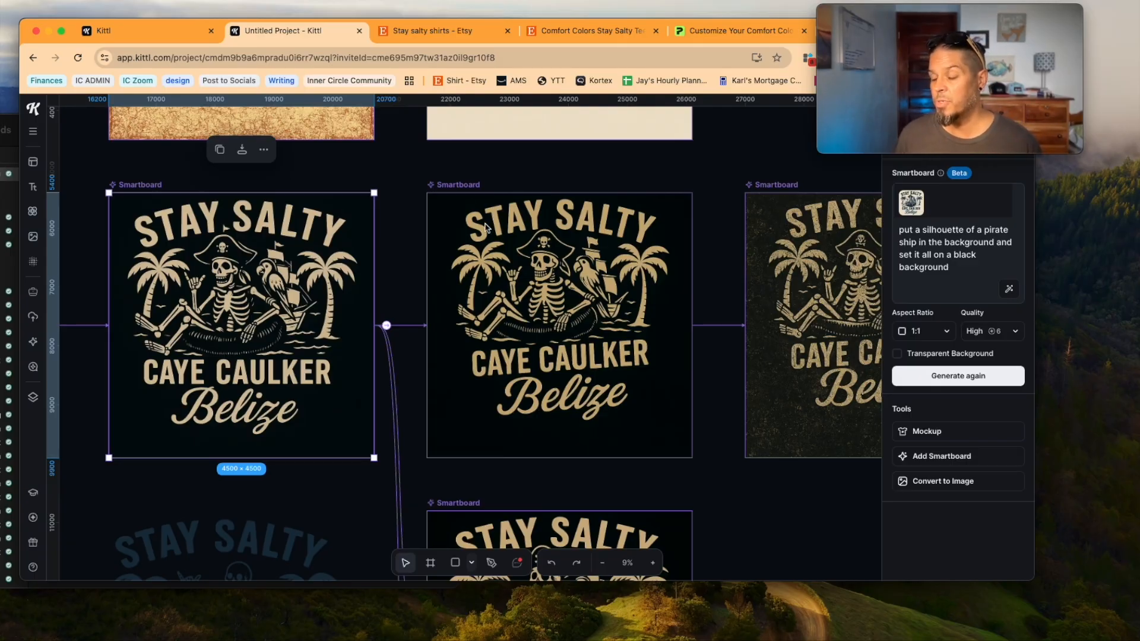
scroll(698, 404, down, 5)
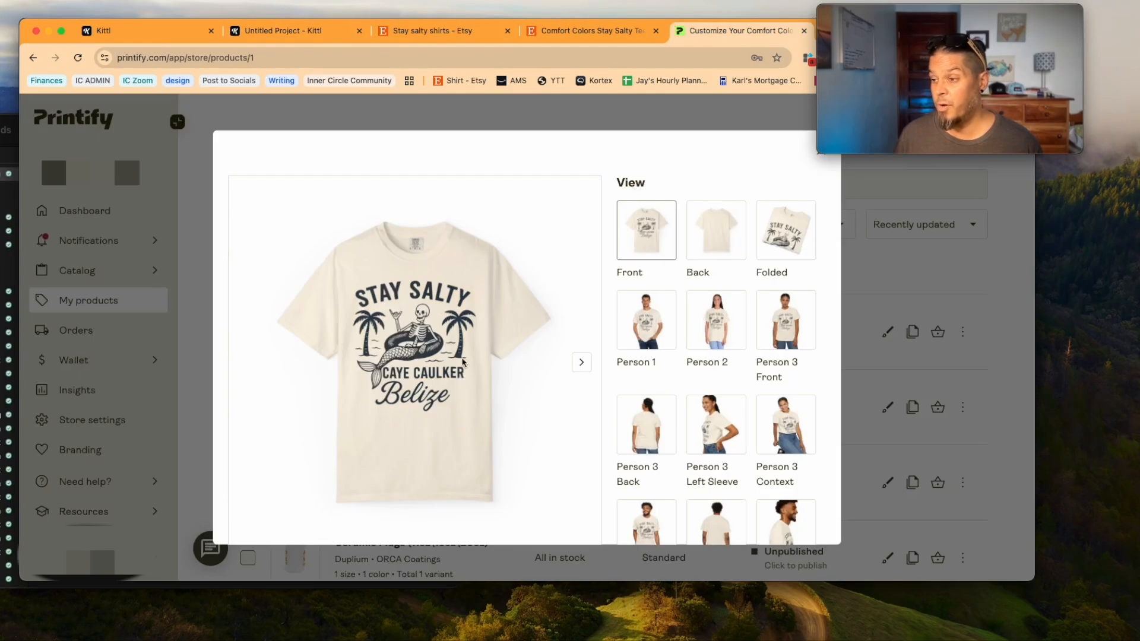
- Back in Printify's product list, preview the mermaid skeleton tee's mockups in the Person 1 view
scroll(460, 364, down, 1)
click(631, 302)
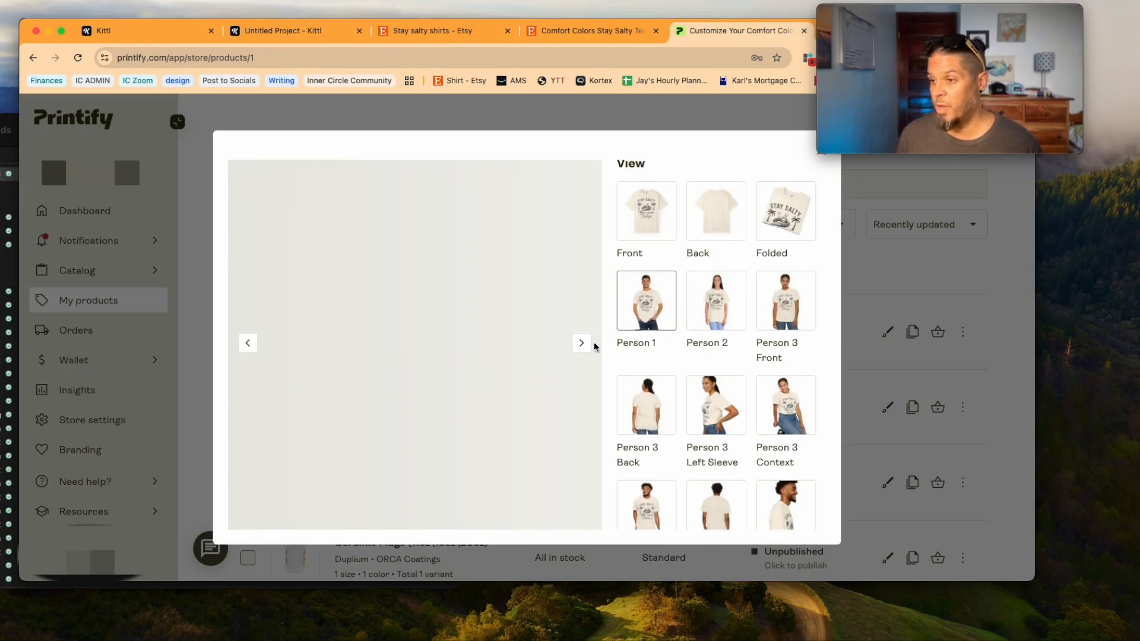